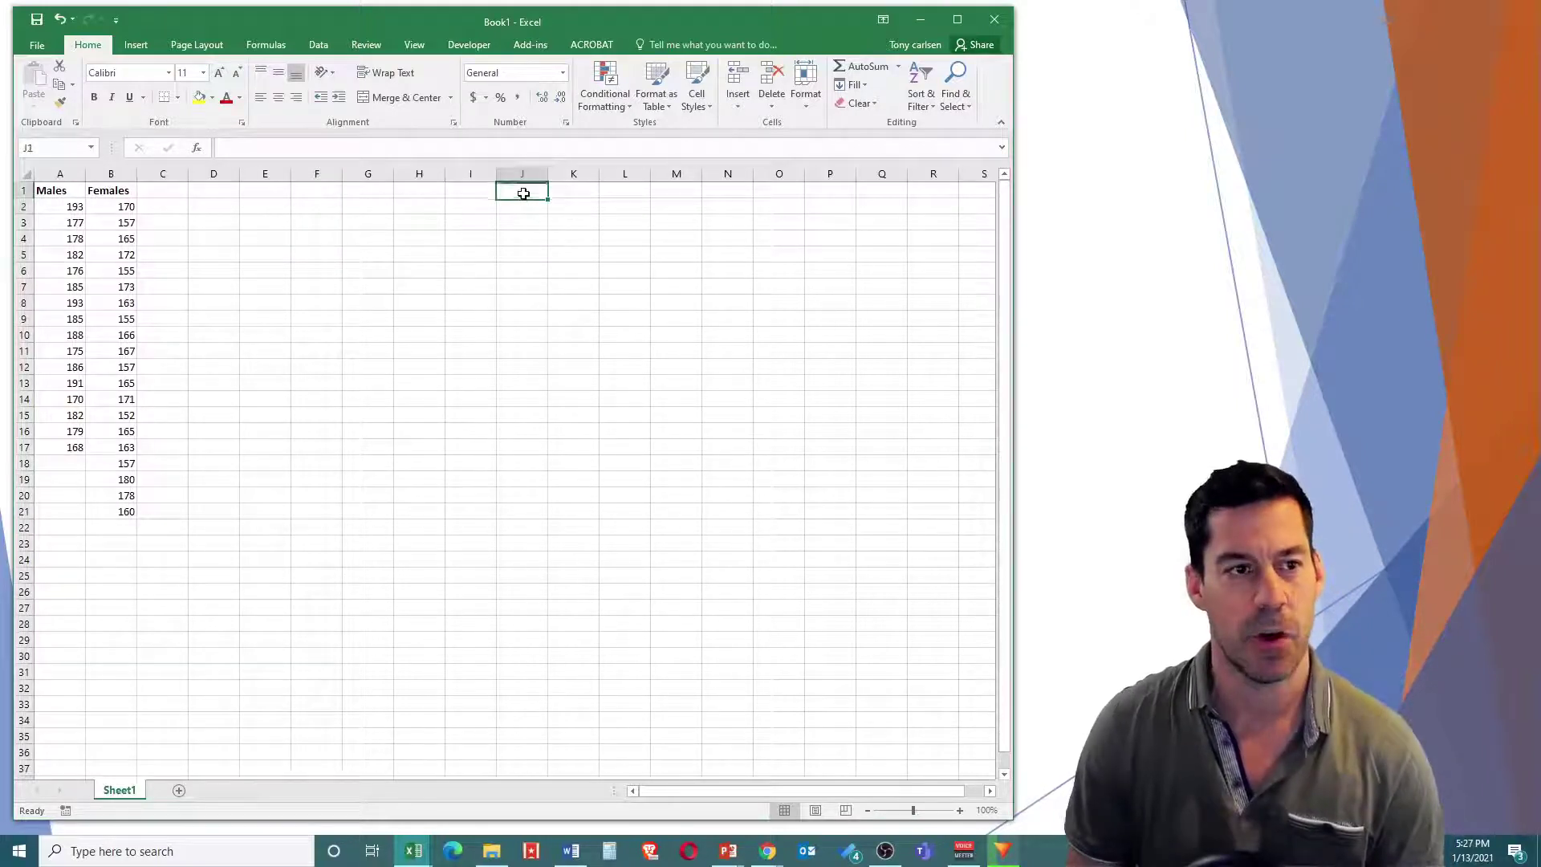
# Step: Enter the column headings Males in J1 and Females in K1 for a summary table
pyautogui.write('Mak')
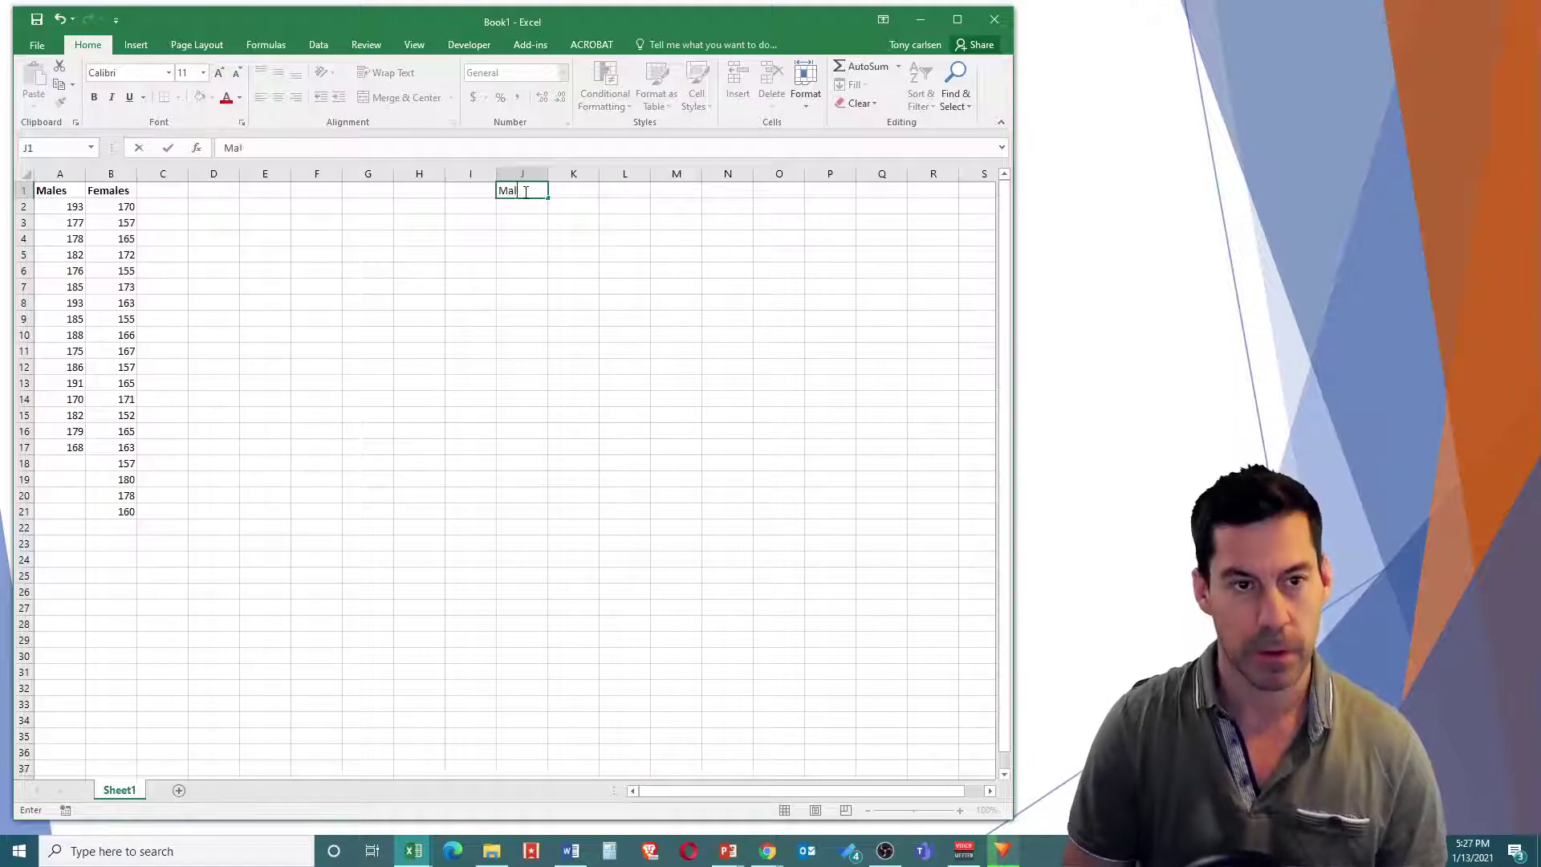
pyautogui.click(588, 191)
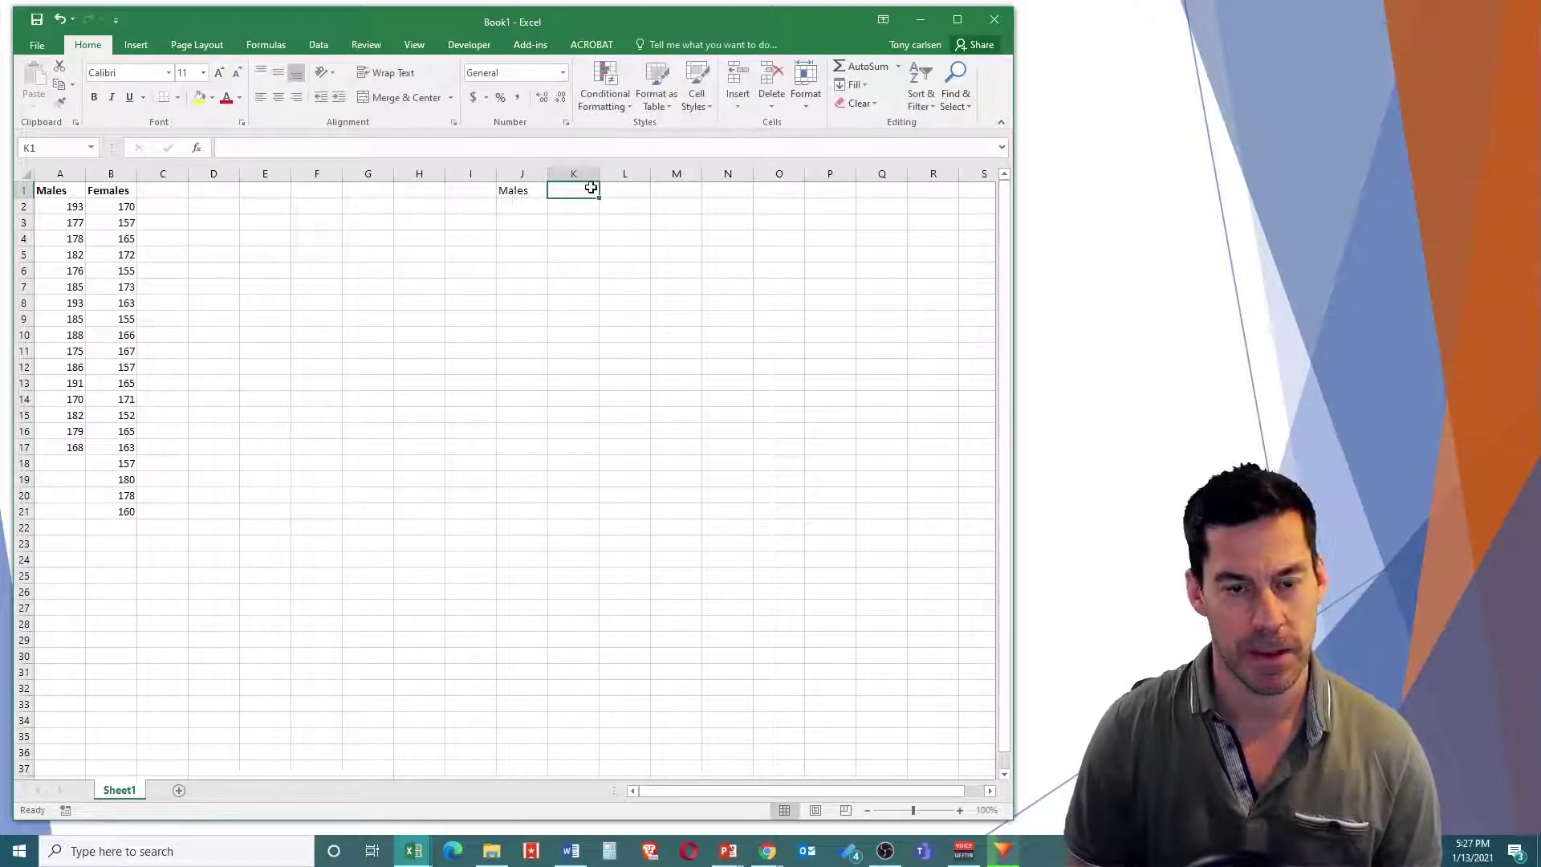
pyautogui.write('Femal')
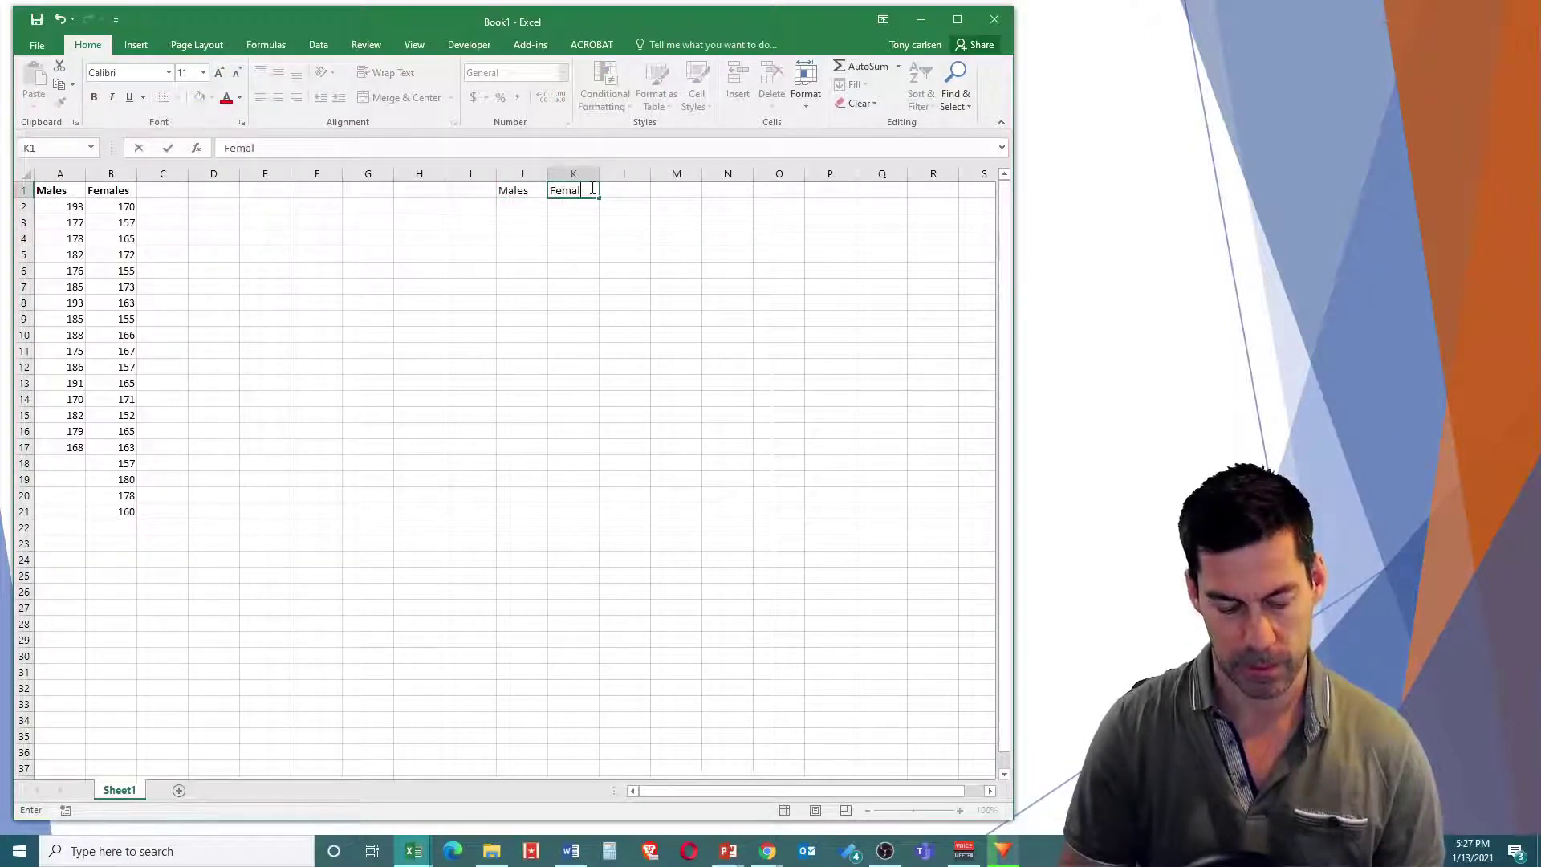
pyautogui.click(468, 213)
pyautogui.write('NM')
pyautogui.write('Mean')
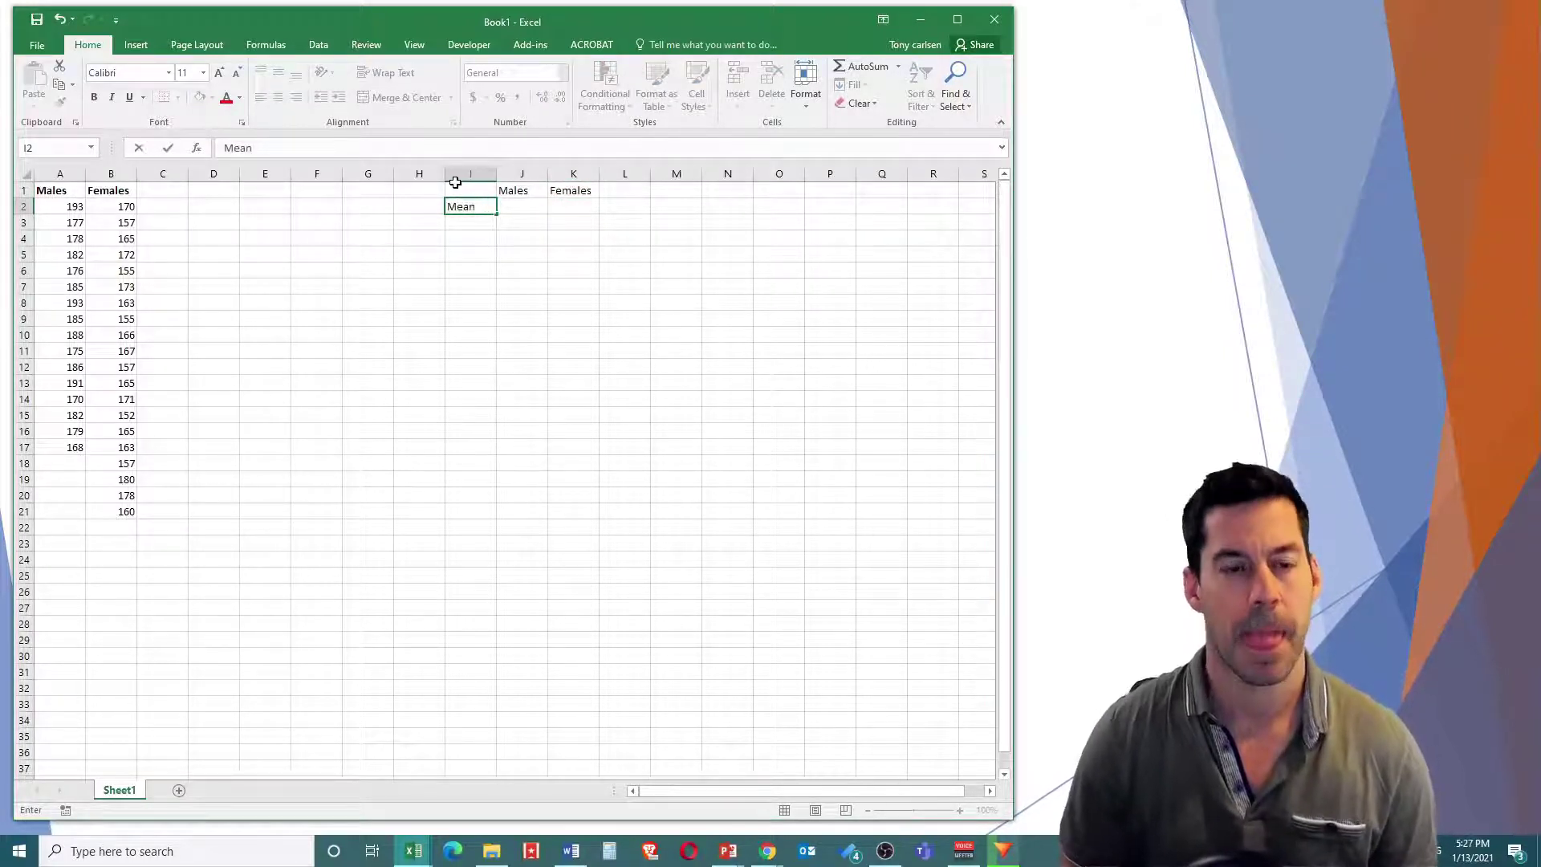
pyautogui.click(527, 204)
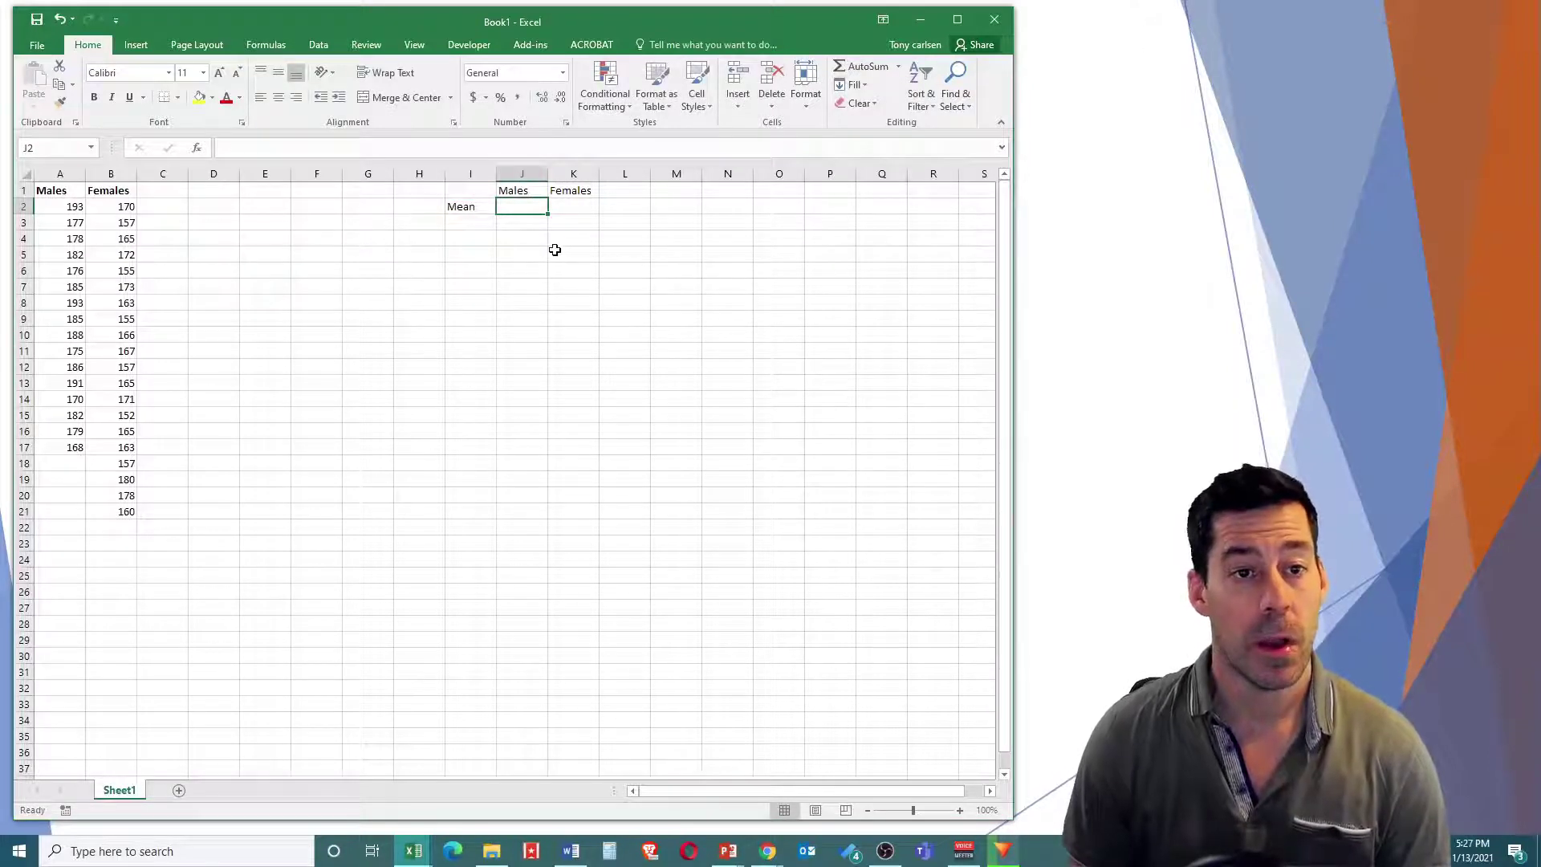
pyautogui.click(459, 207)
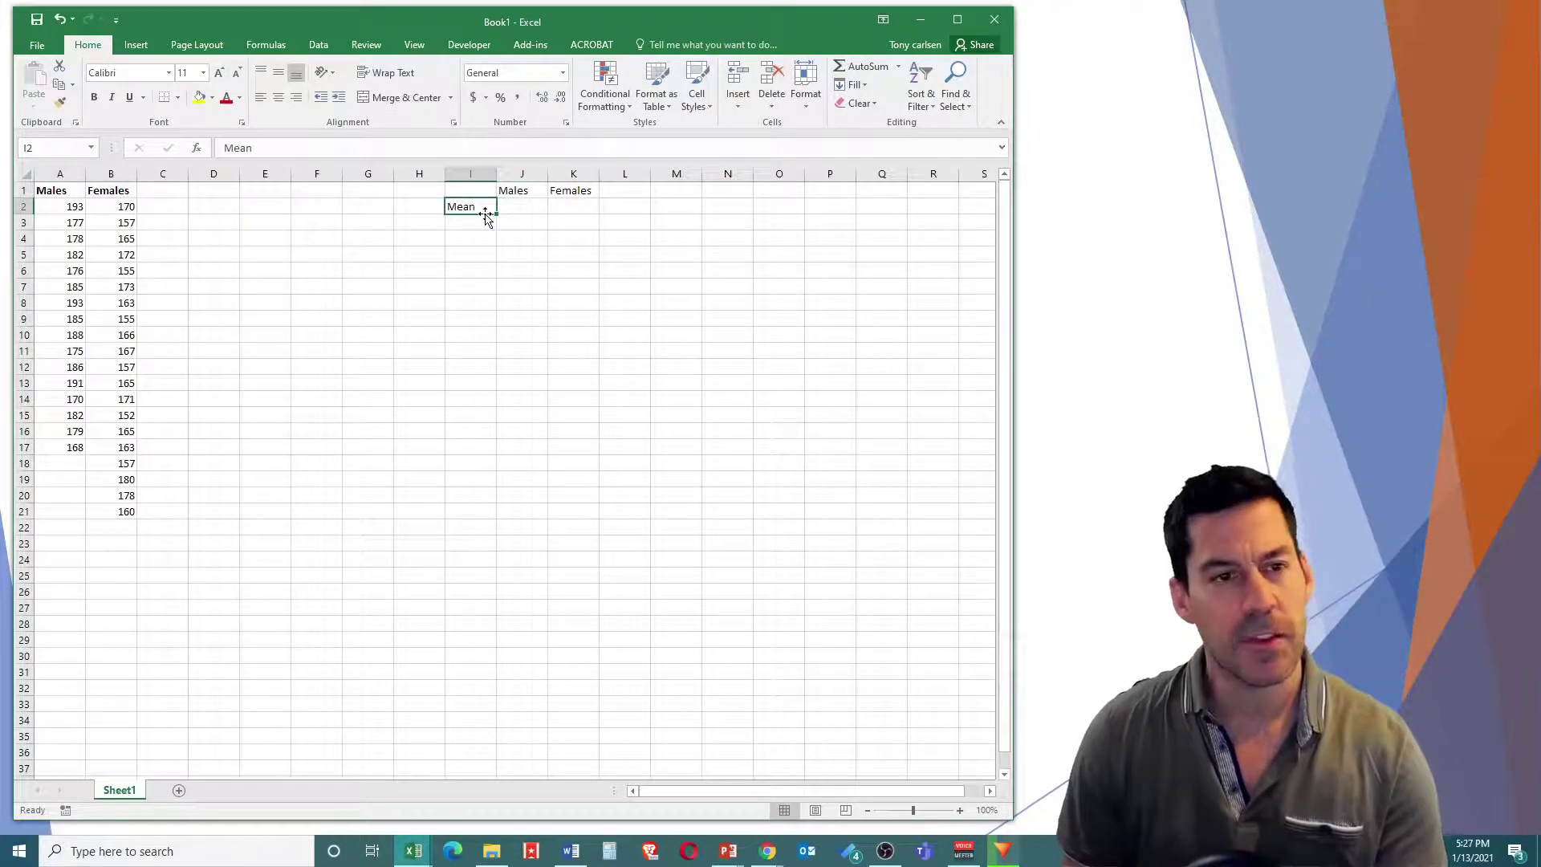
pyautogui.press('Delete')
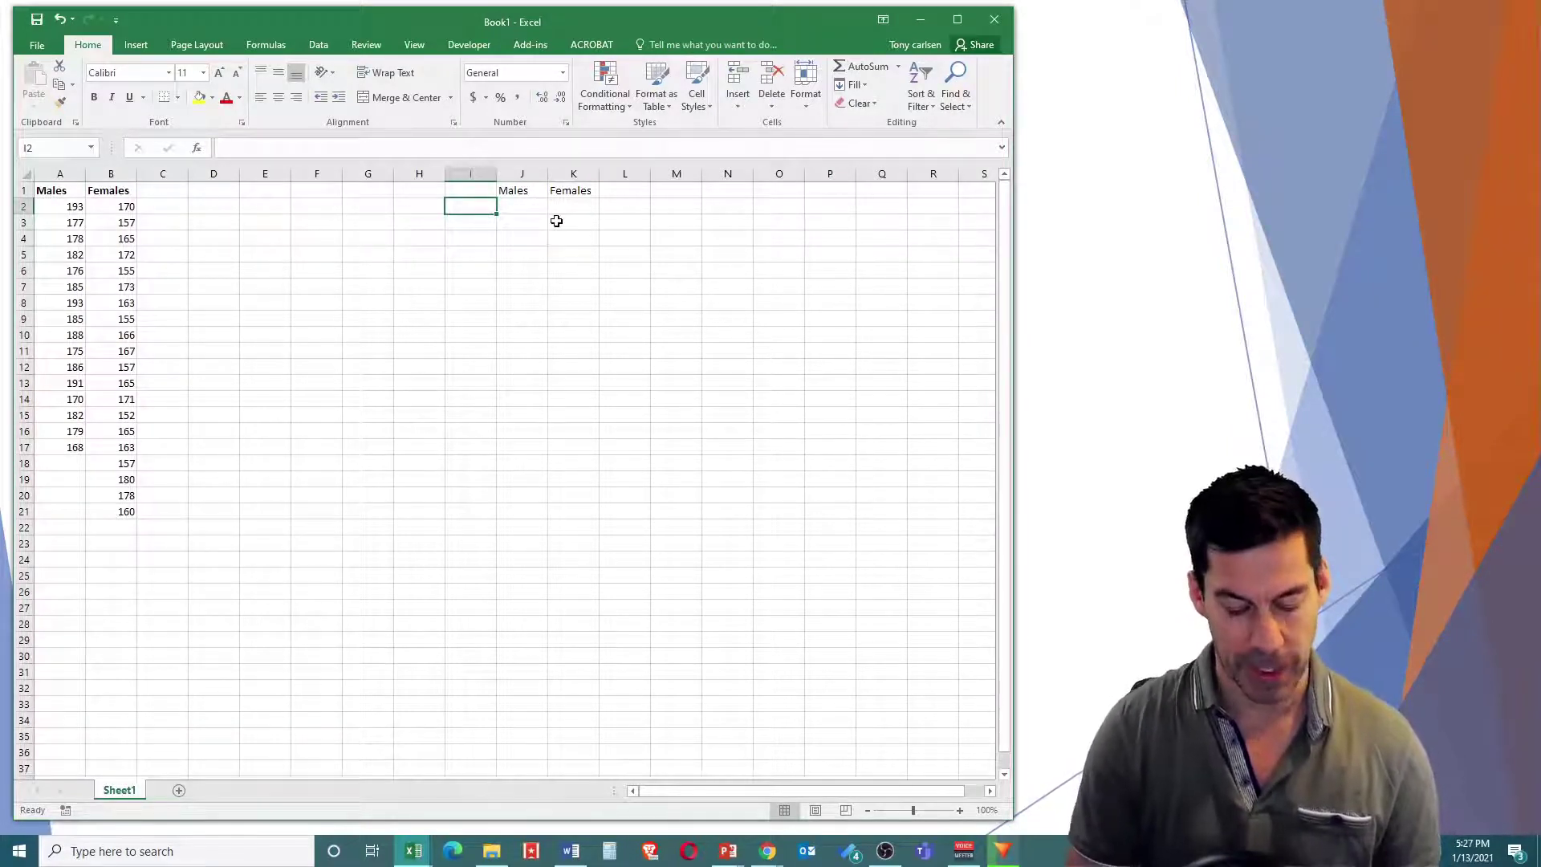
# Step: Label the summary rows sum in I2 and n in I3
pyautogui.write('sum')
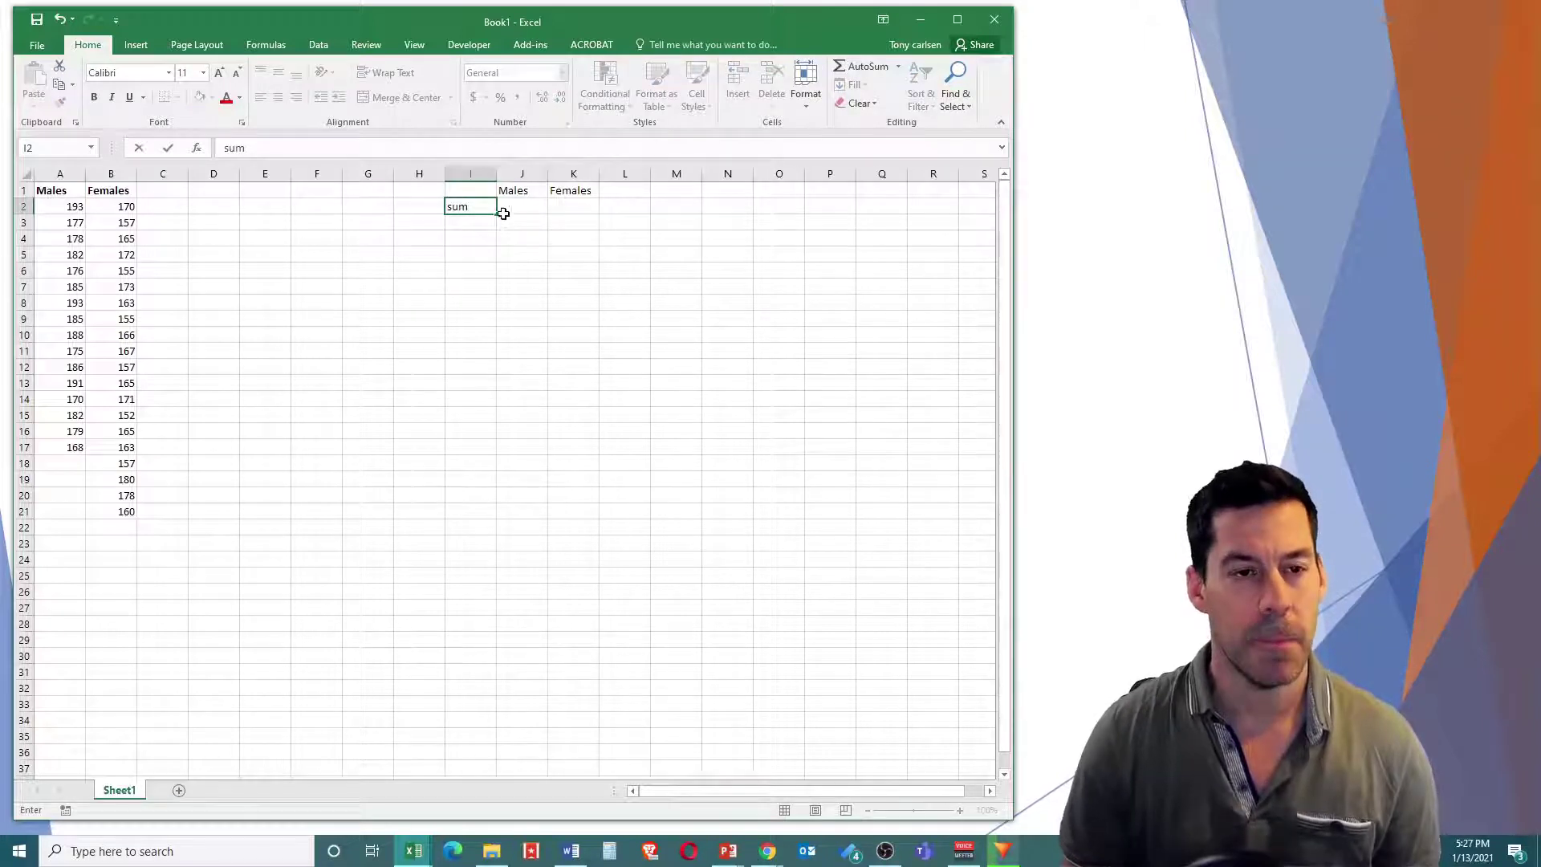
pyautogui.click(475, 220)
pyautogui.write('n')
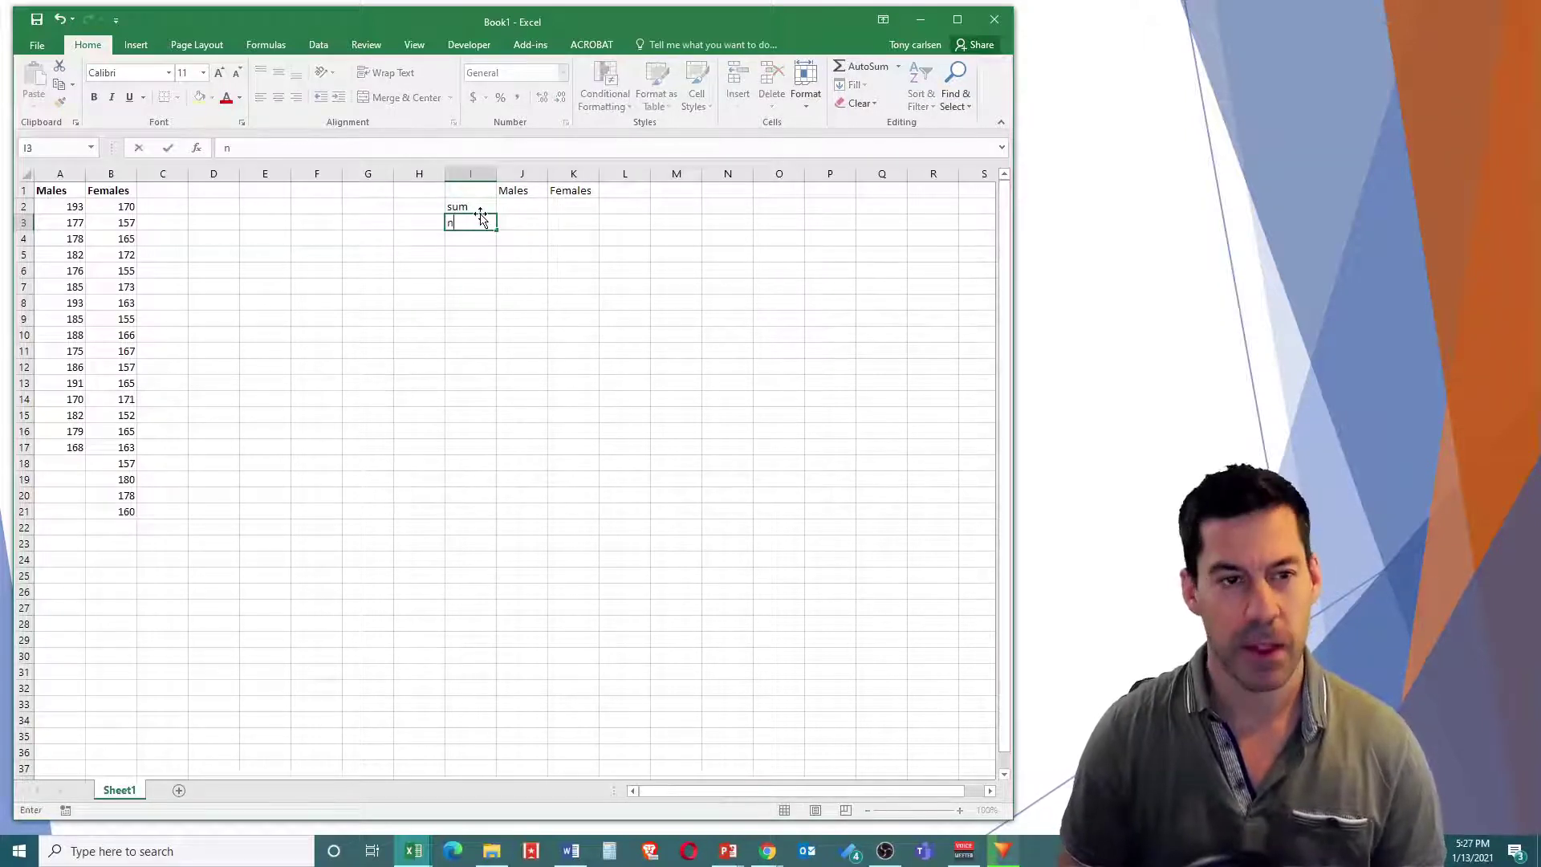
pyautogui.click(531, 222)
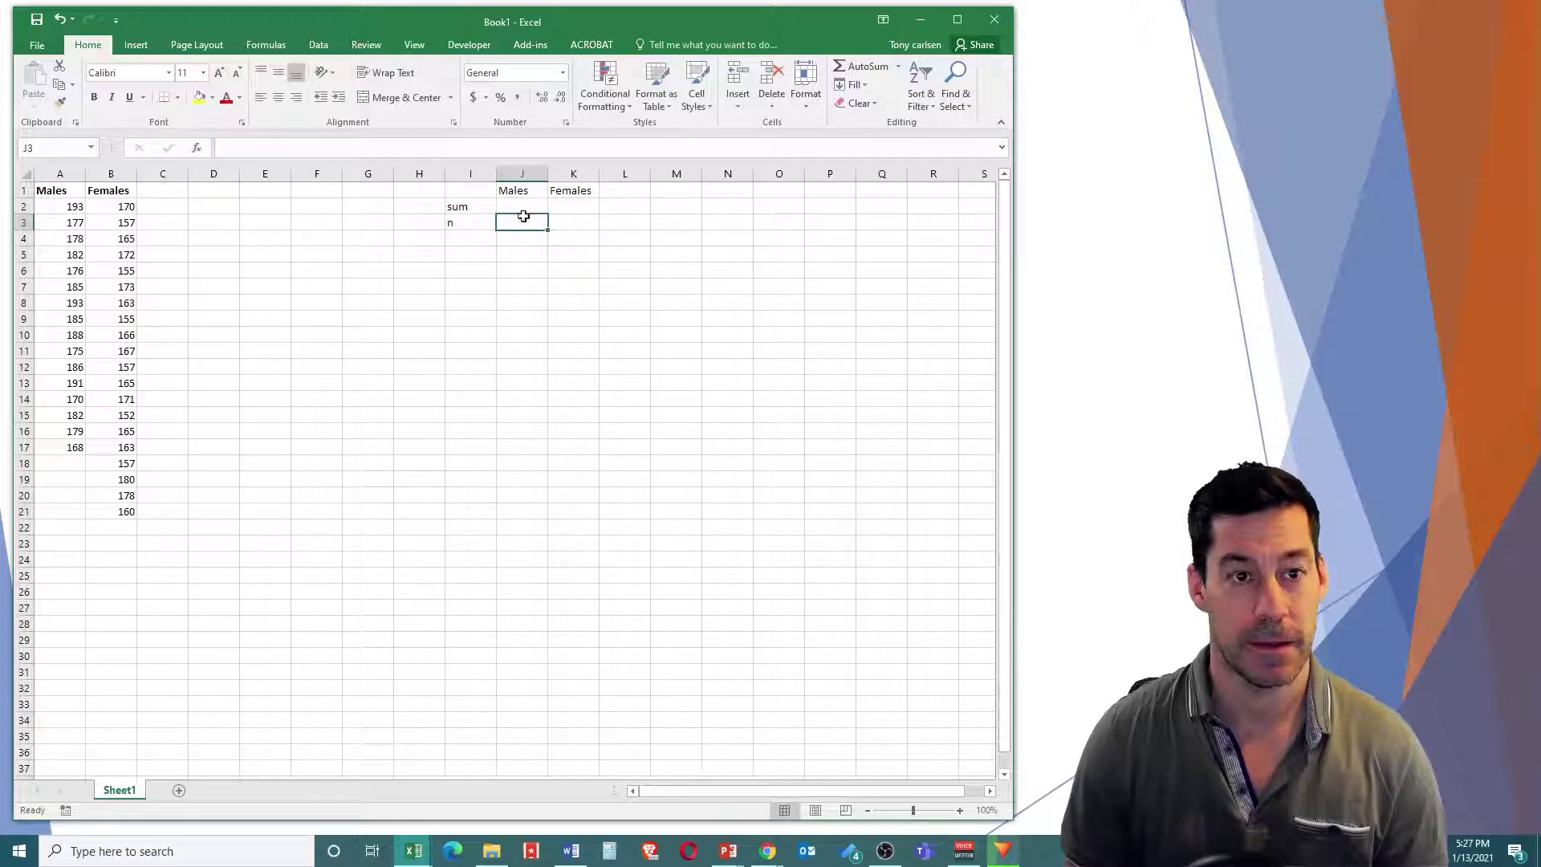
# Step: Enter =SUM(A2:A22) in J2 to total the male values
pyautogui.click(521, 205)
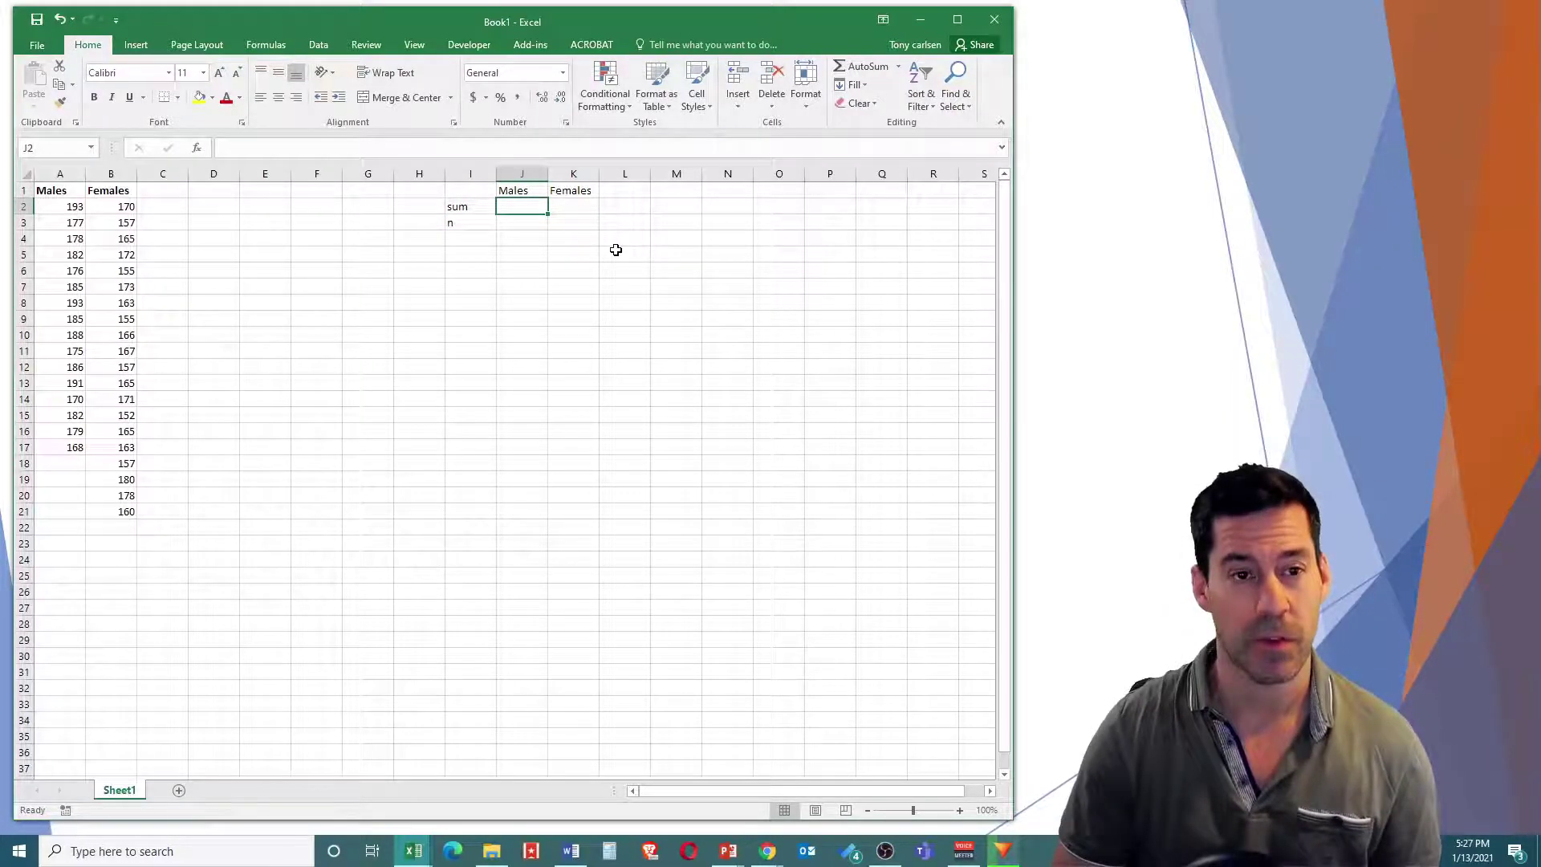
pyautogui.write('=')
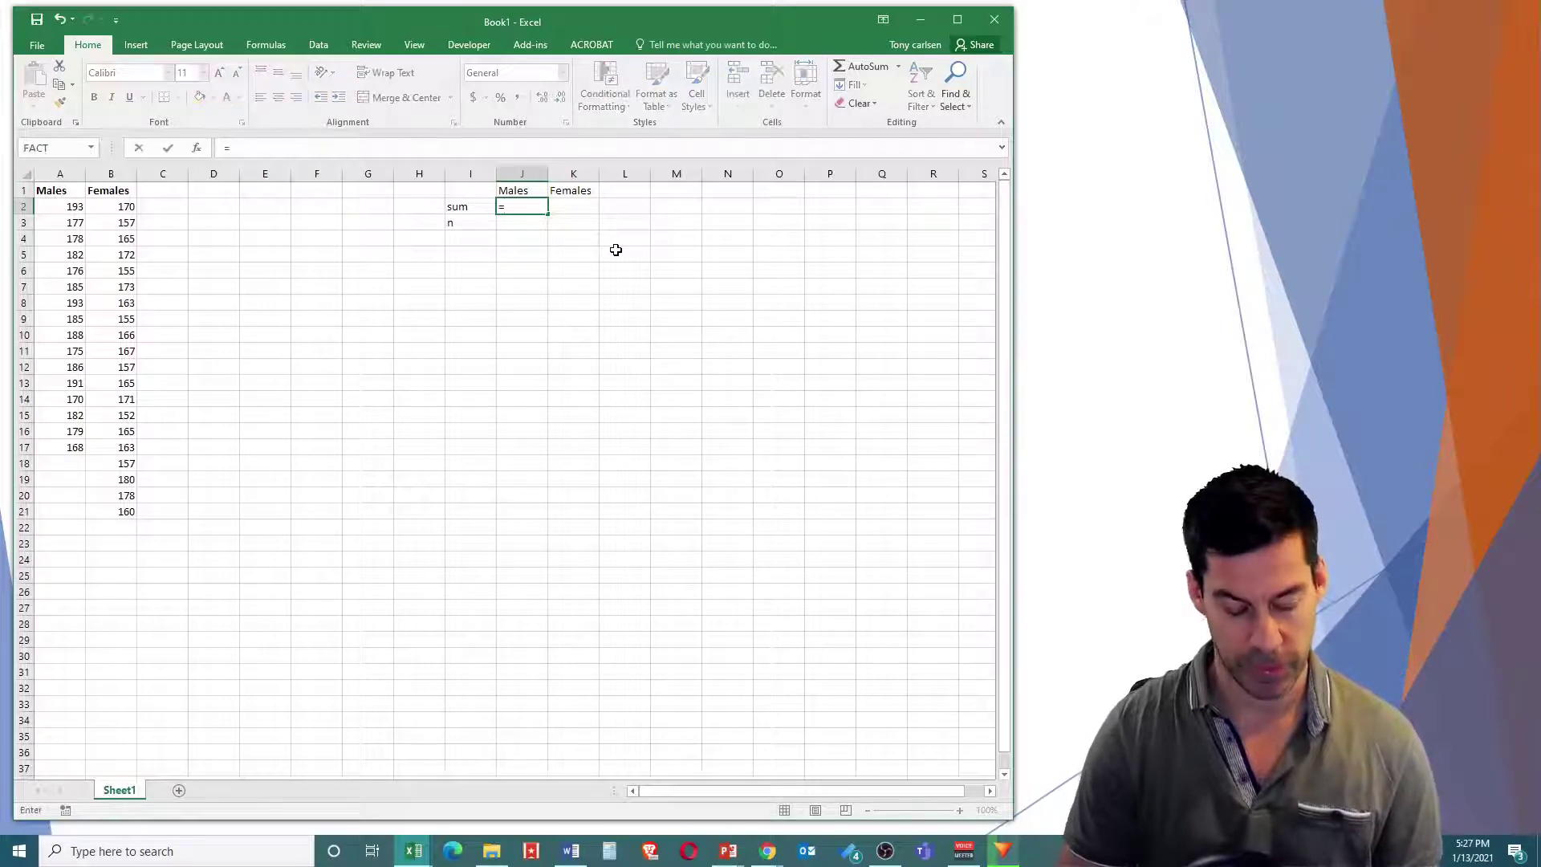
pyautogui.write('sum(')
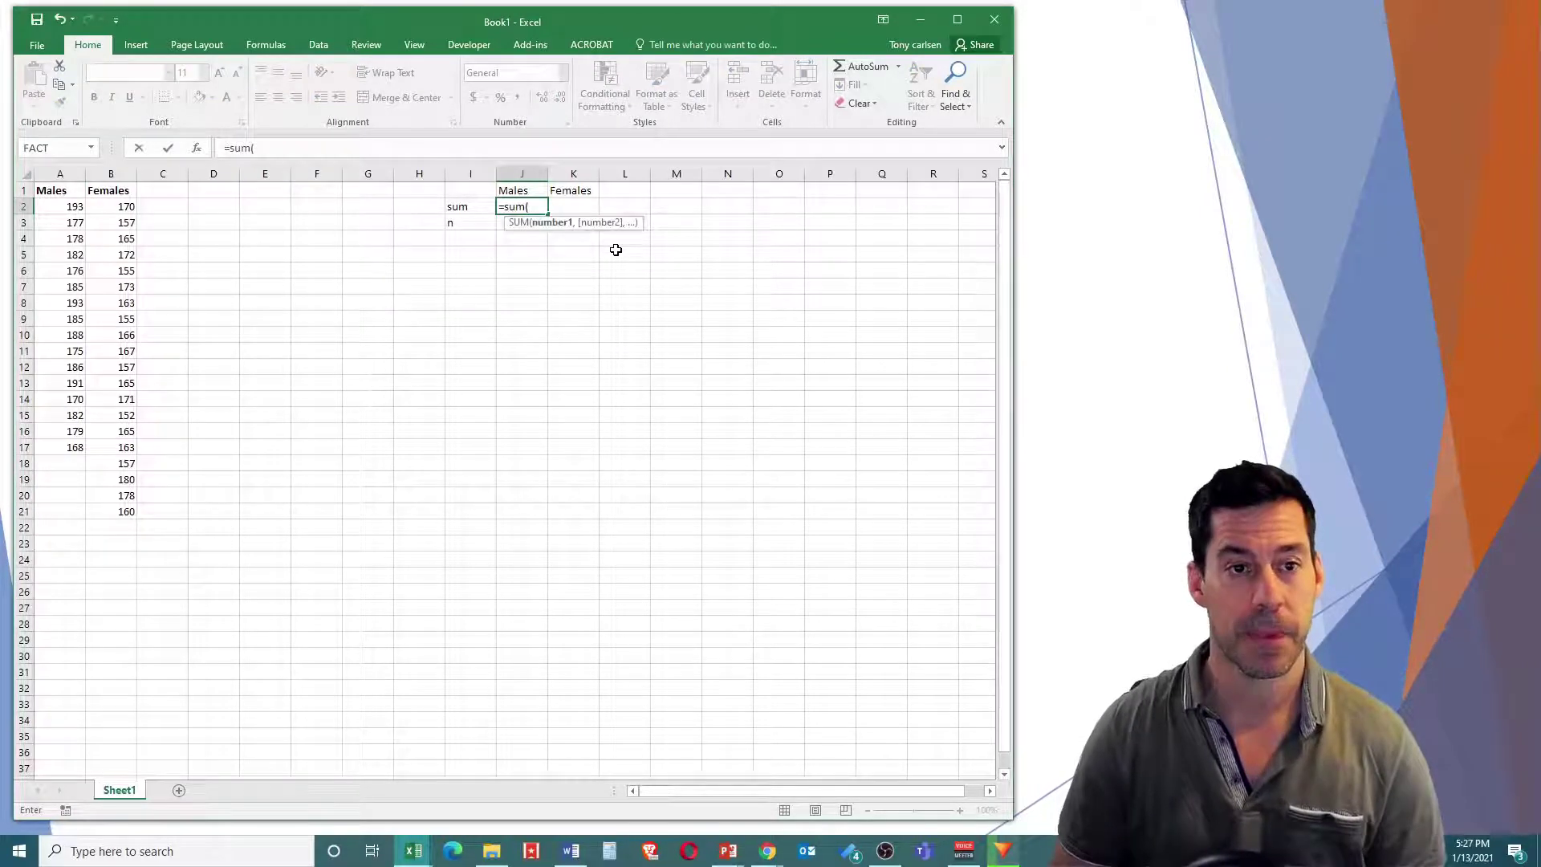
pyautogui.moveTo(76, 209); pyautogui.dragTo(64, 520)
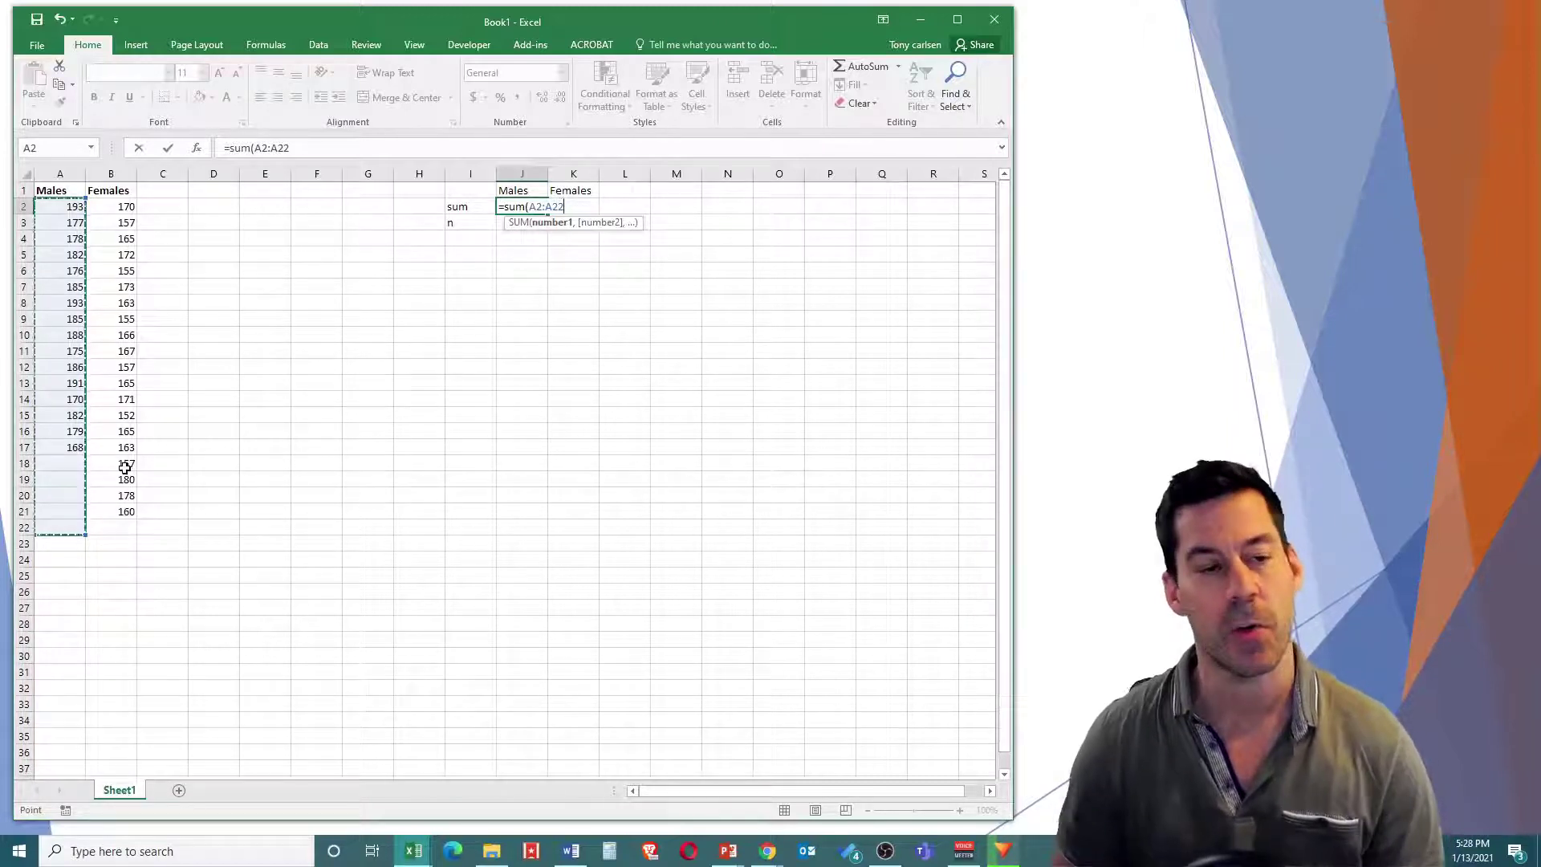
pyautogui.write(')')
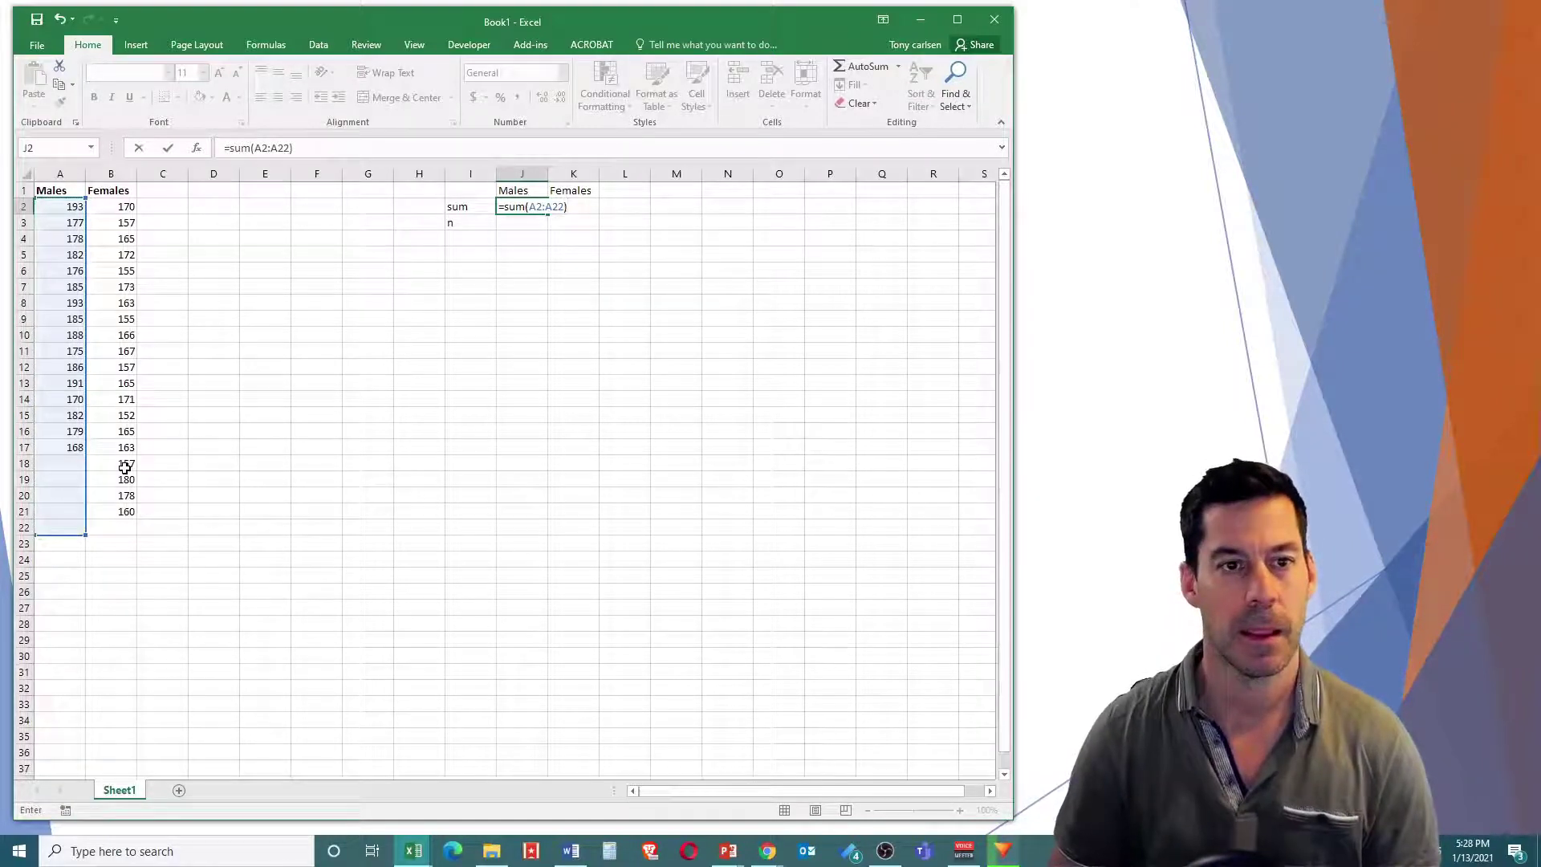
pyautogui.press('Return')
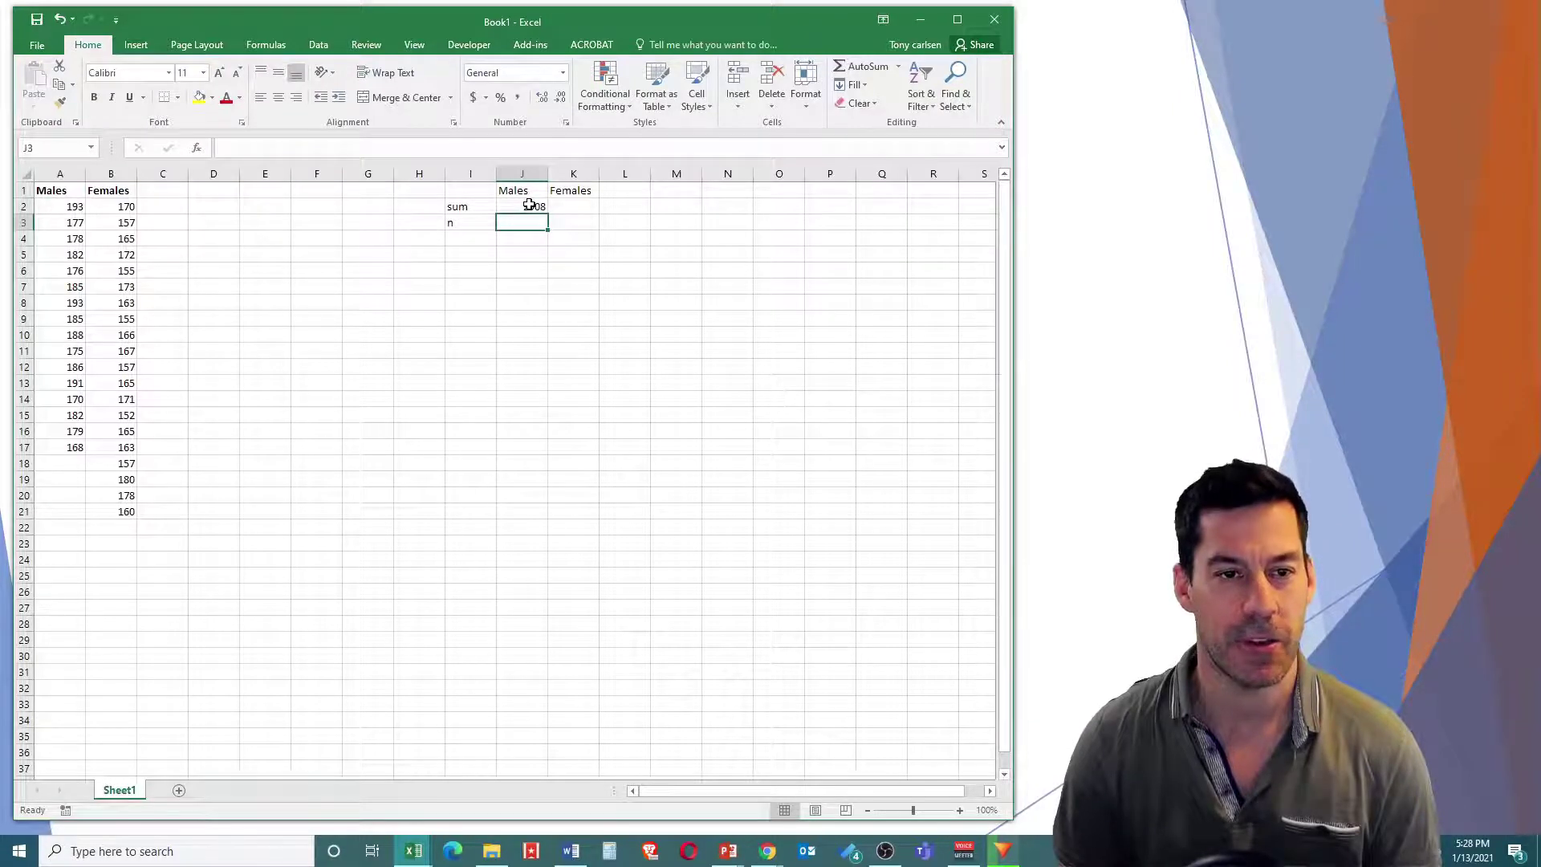
# Step: Enter =SUM(B2:B22) in K2 to total the female values
pyautogui.click(575, 210)
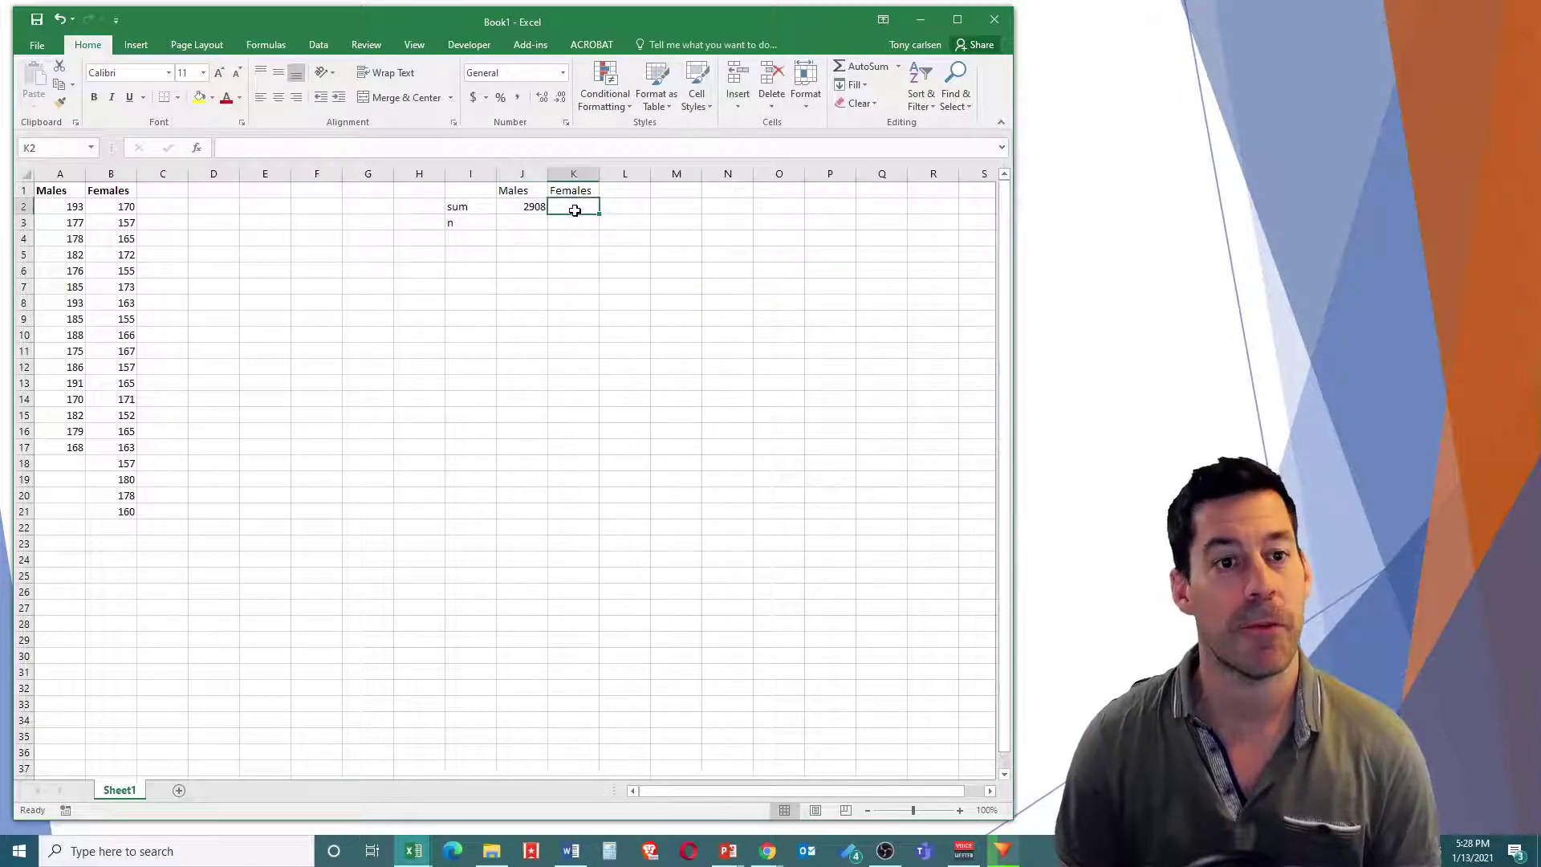
pyautogui.write('=')
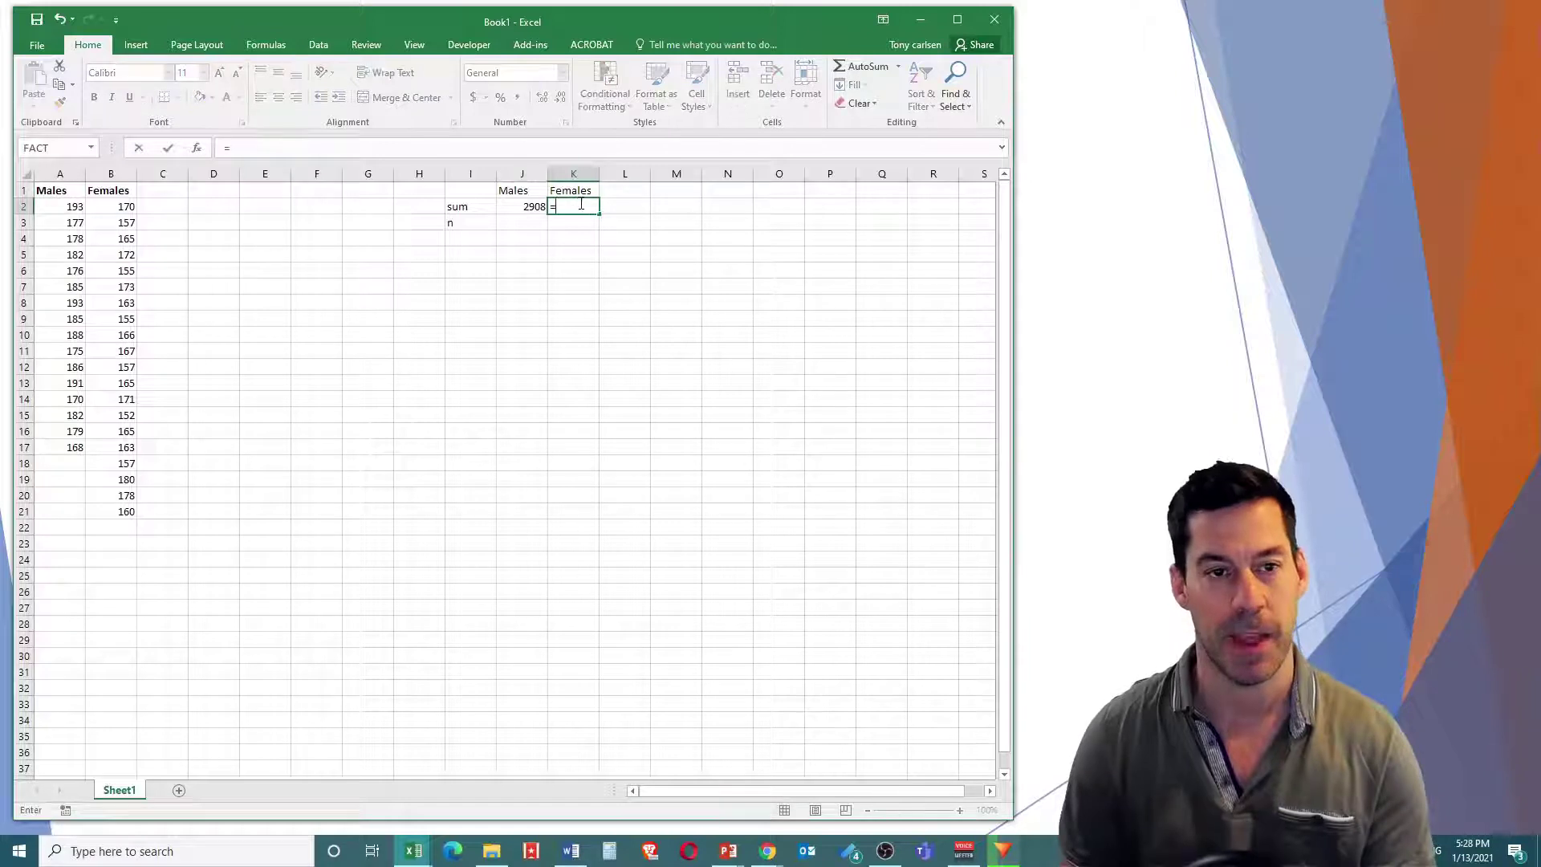
pyautogui.write('sum(')
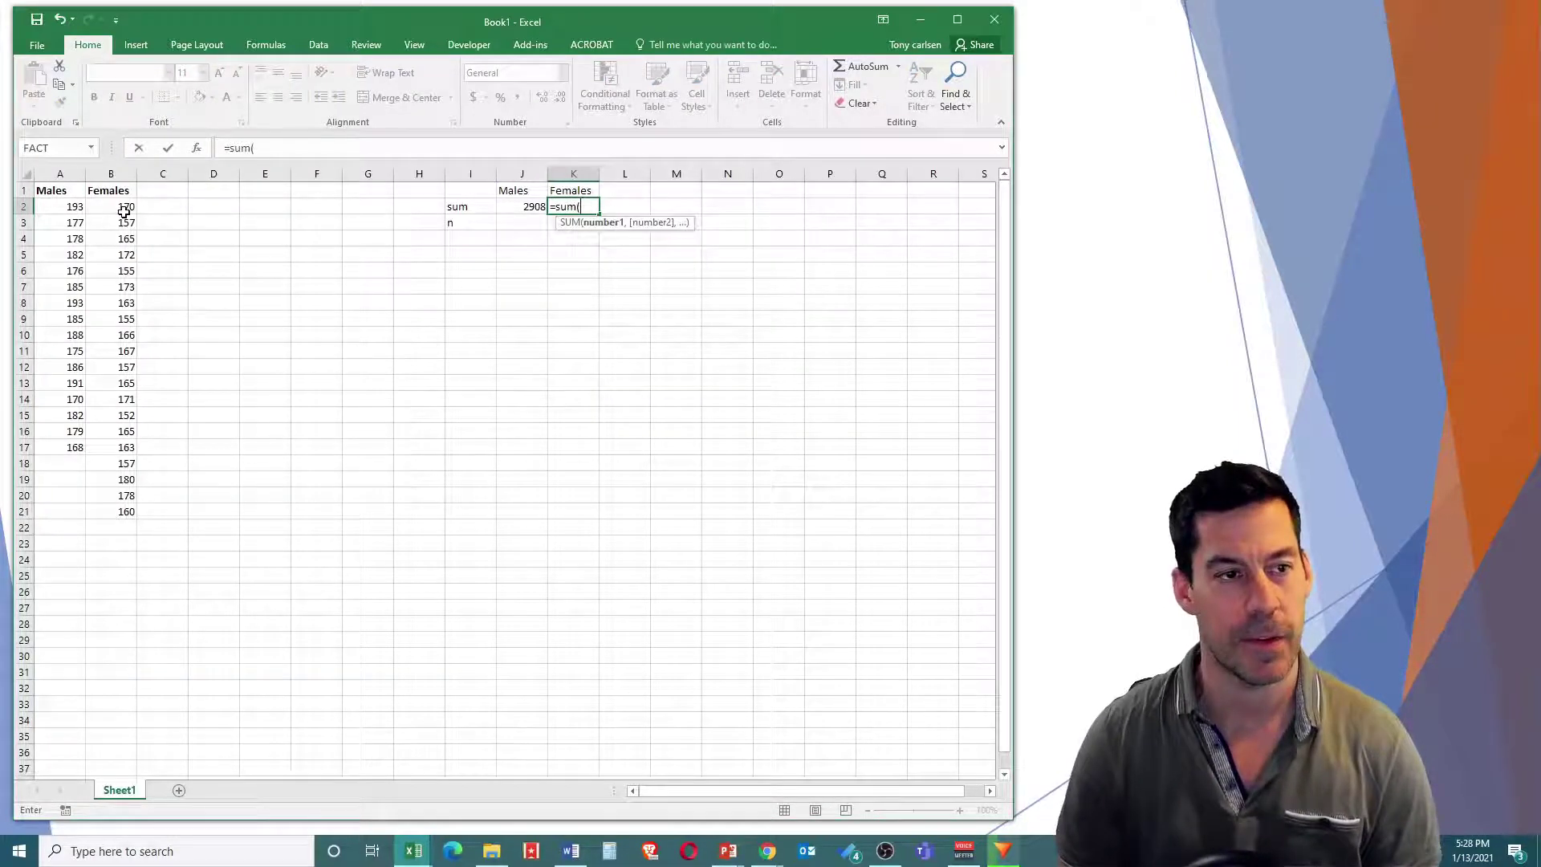
pyautogui.moveTo(124, 208); pyautogui.dragTo(125, 528)
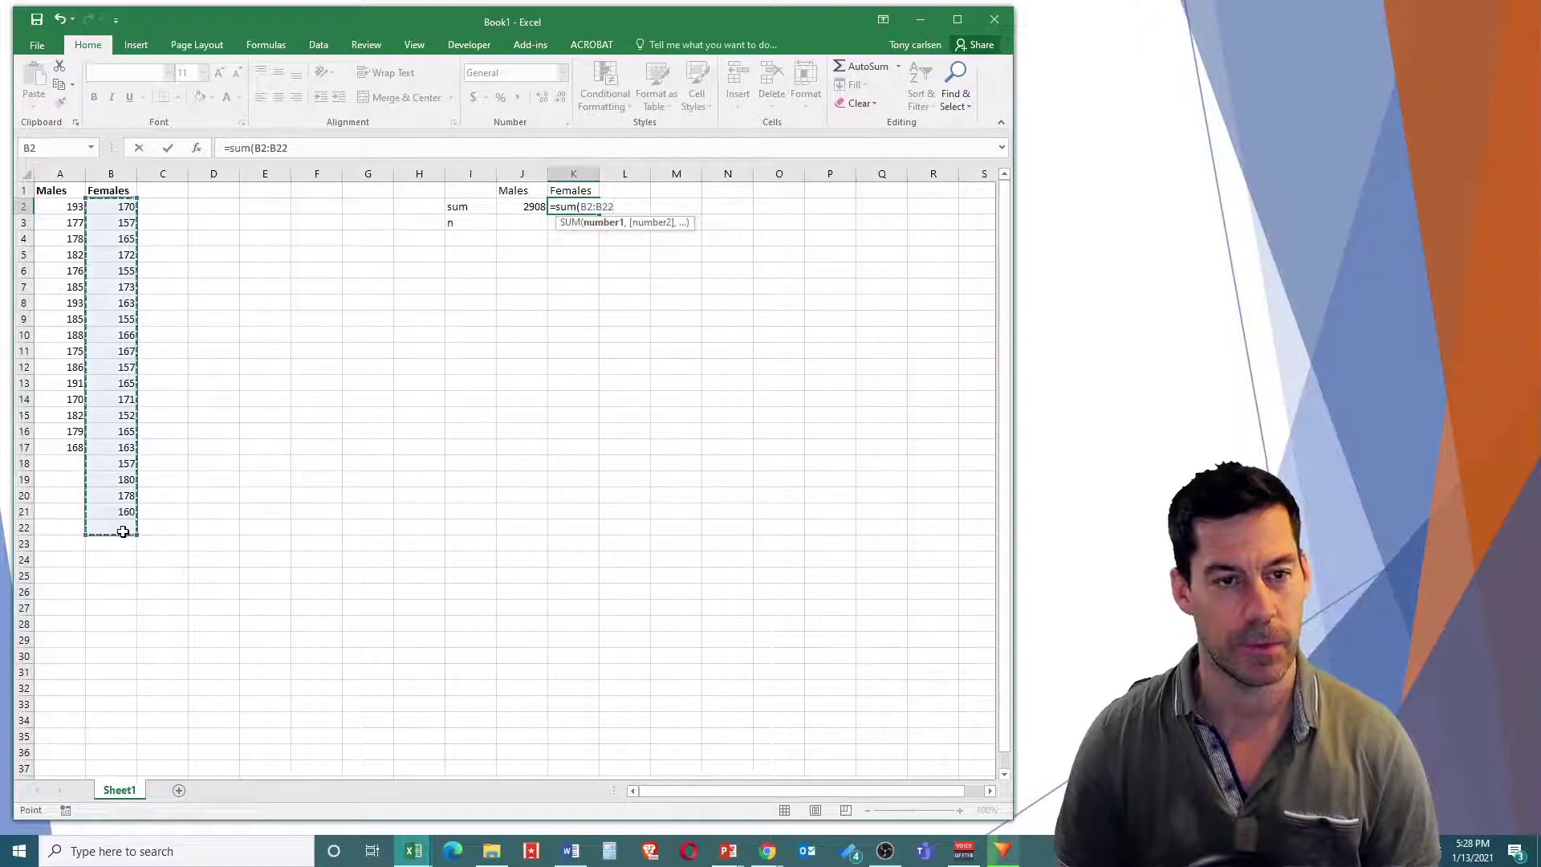
pyautogui.write(')')
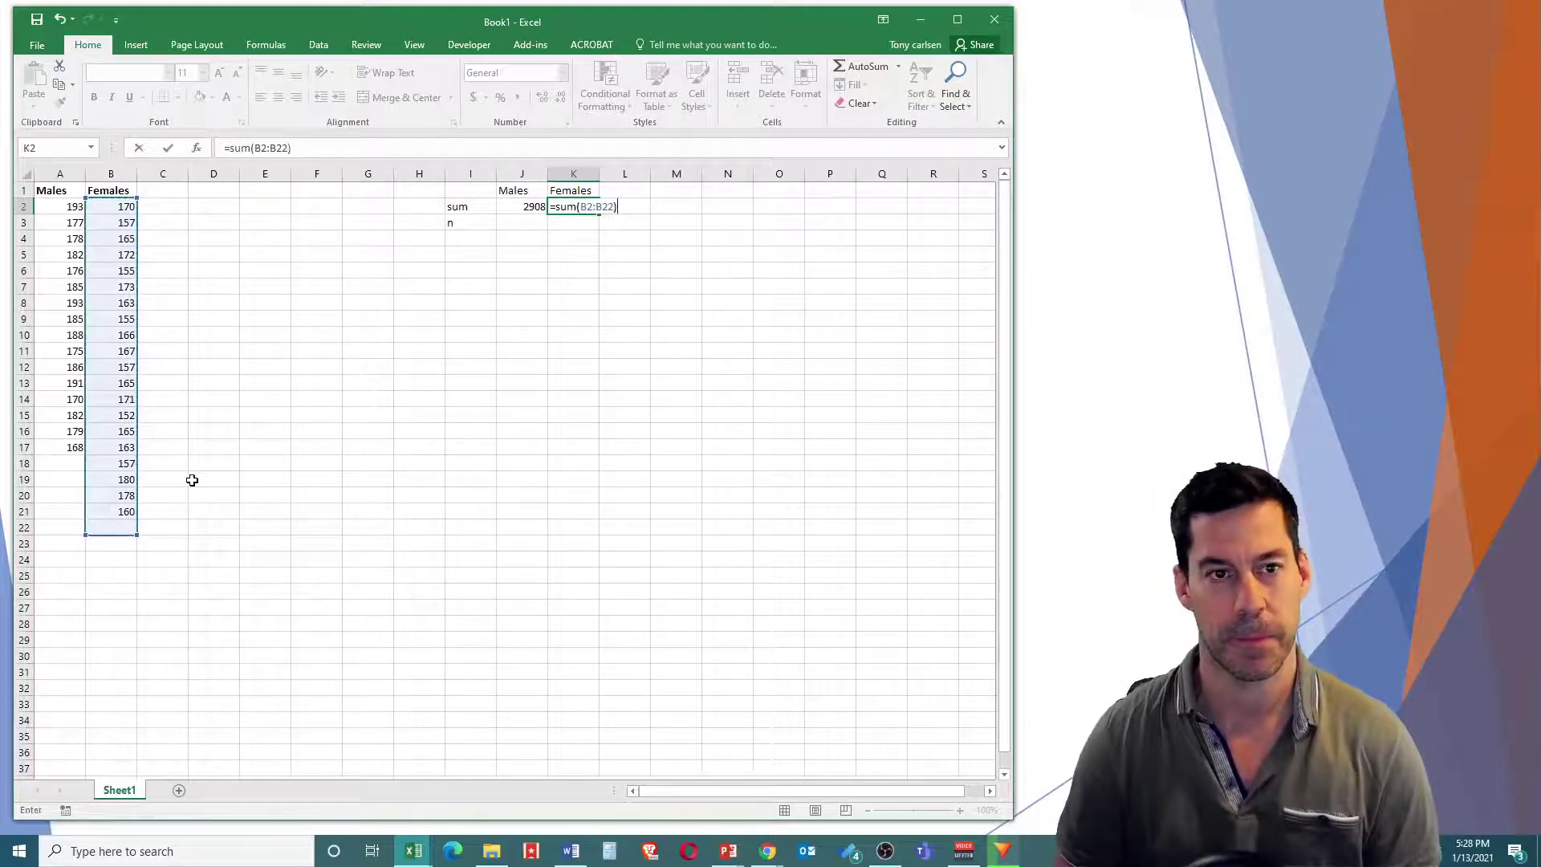
pyautogui.press('Return')
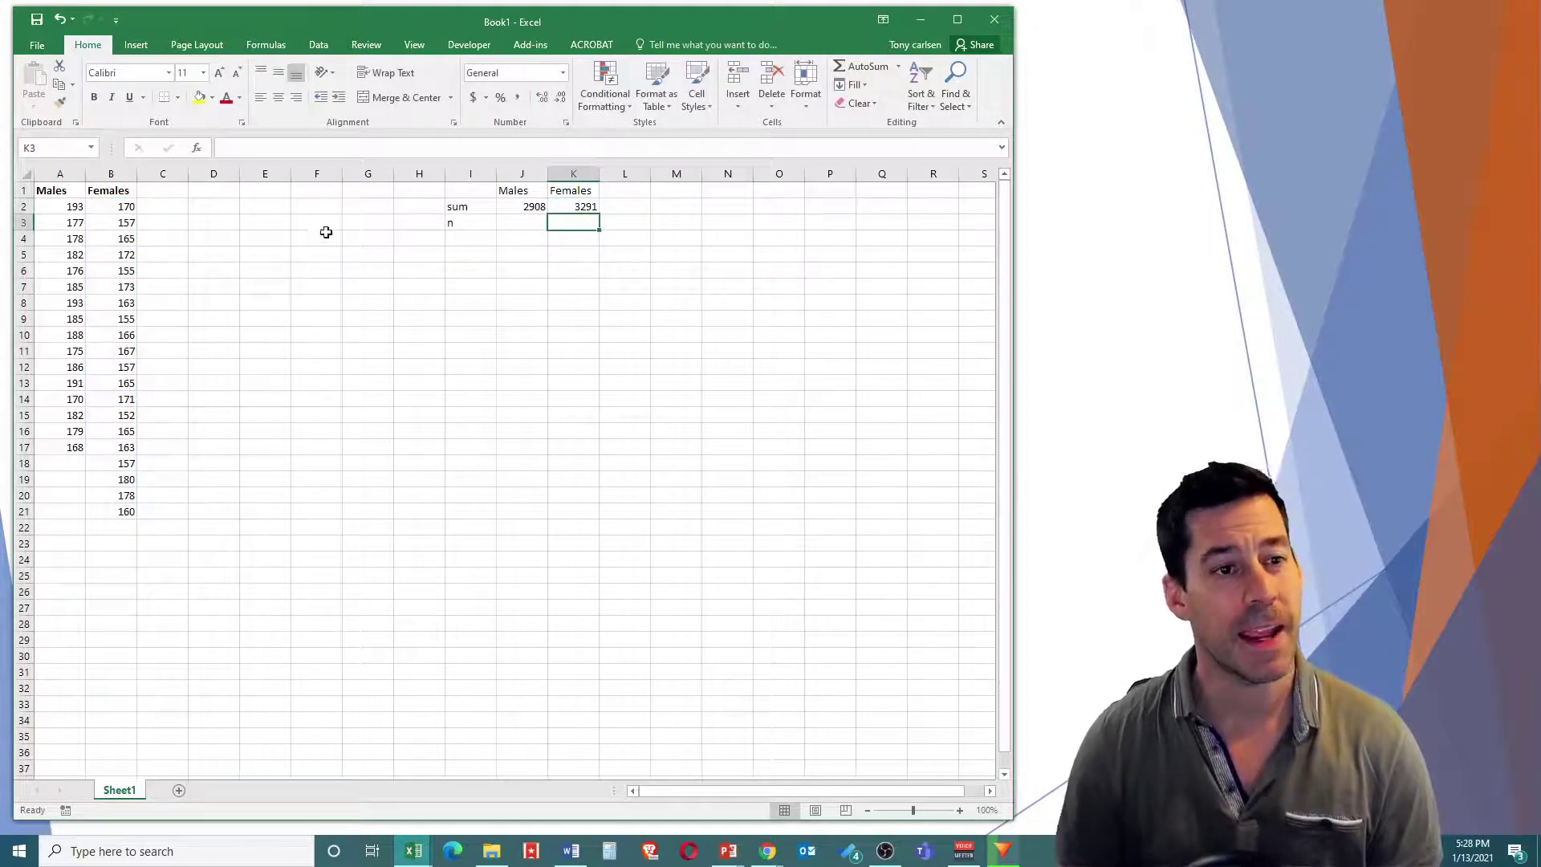
# Step: Clear the female sum in K2 and fill the SUM formula from J2 across into K2
pyautogui.click(521, 204)
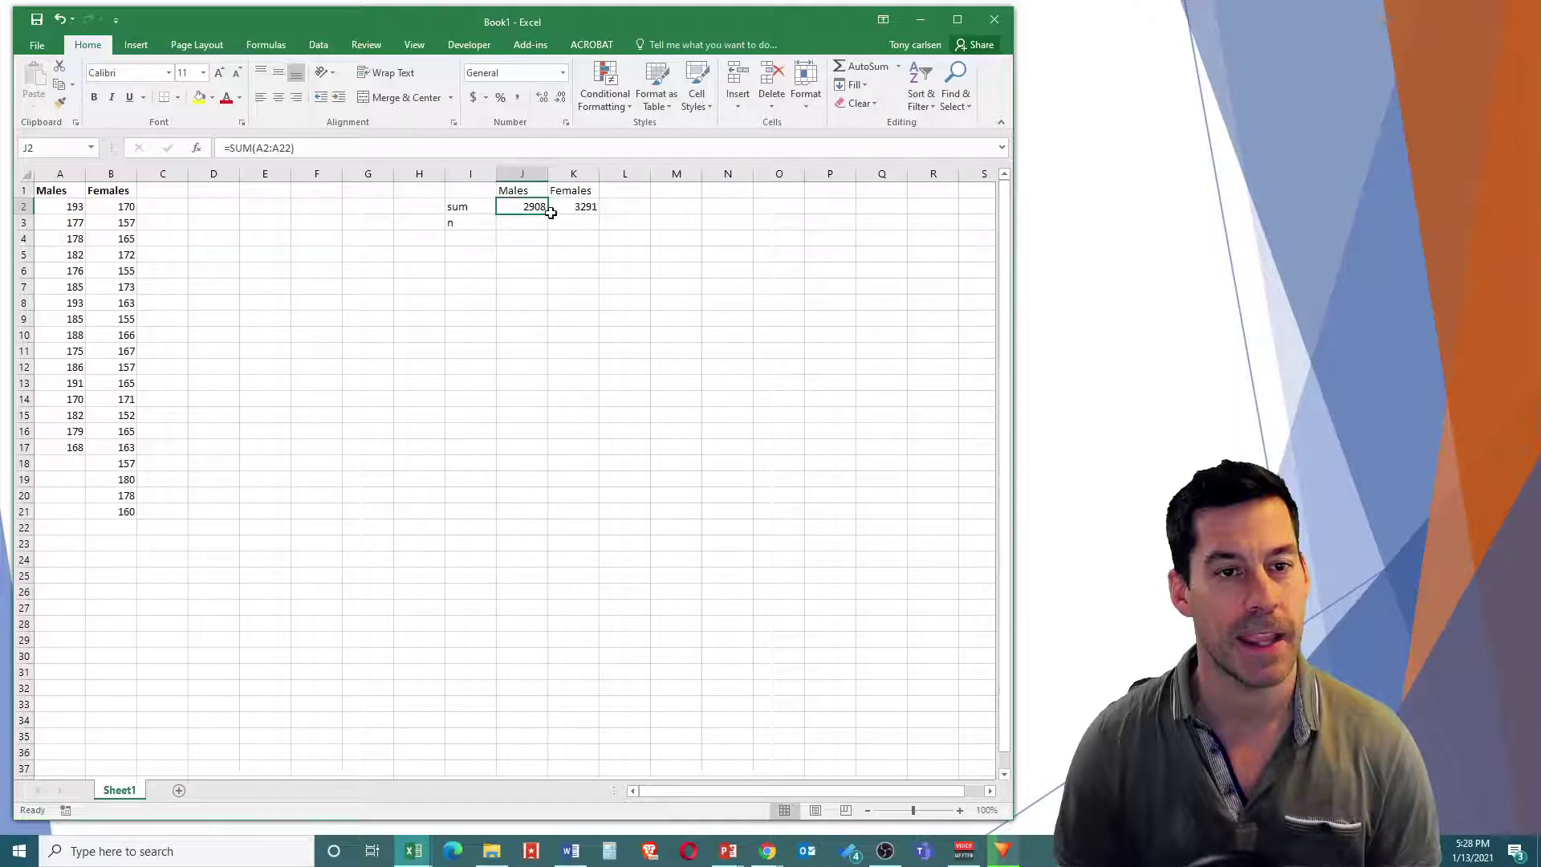
pyautogui.click(560, 208)
pyautogui.press('Delete')
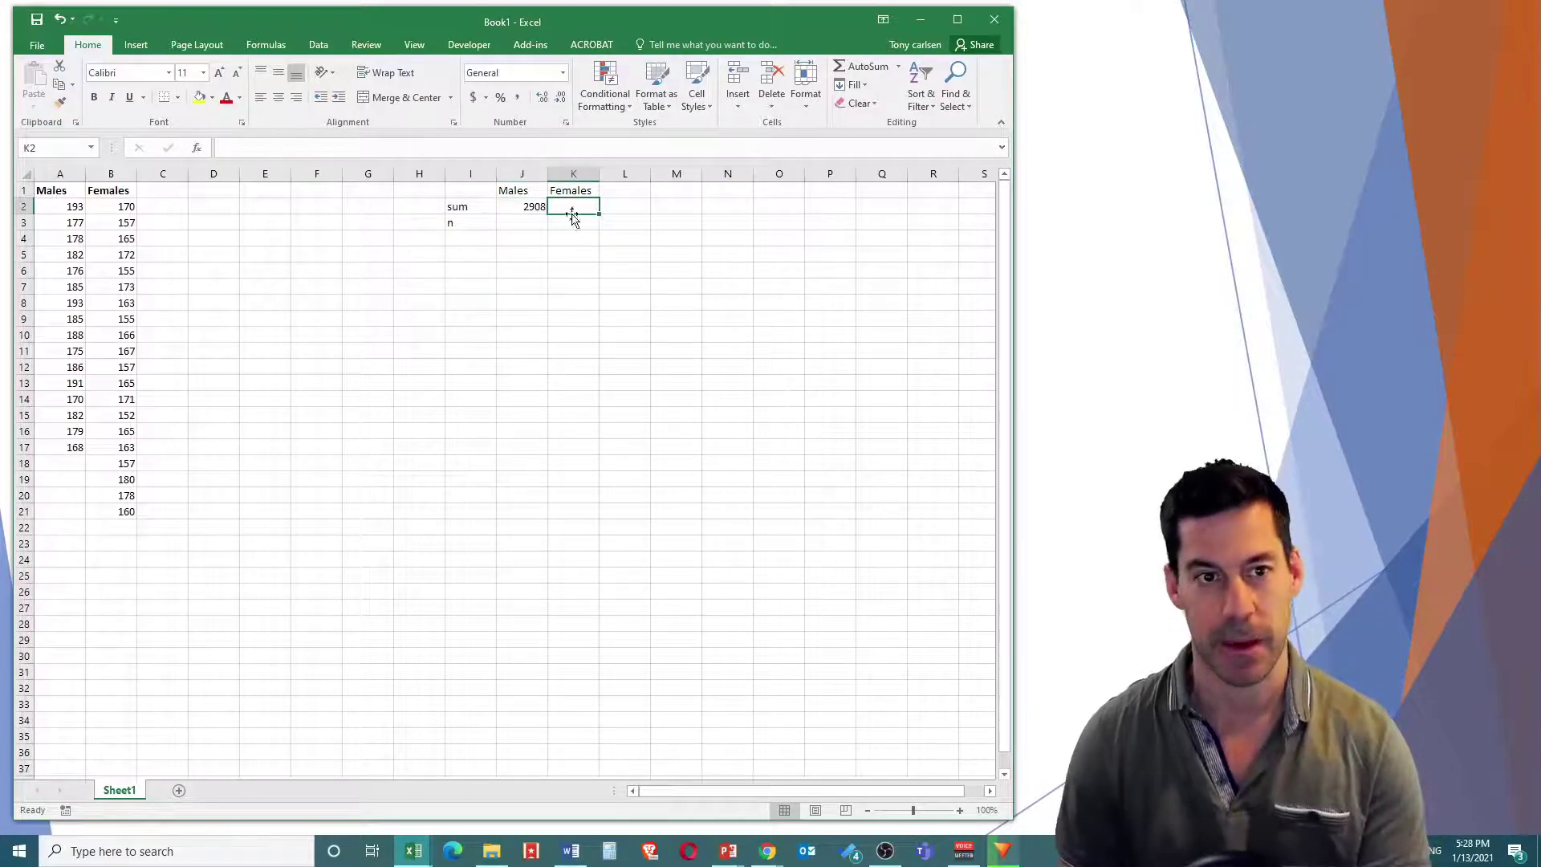
pyautogui.click(514, 210)
pyautogui.moveTo(548, 215); pyautogui.dragTo(594, 214)
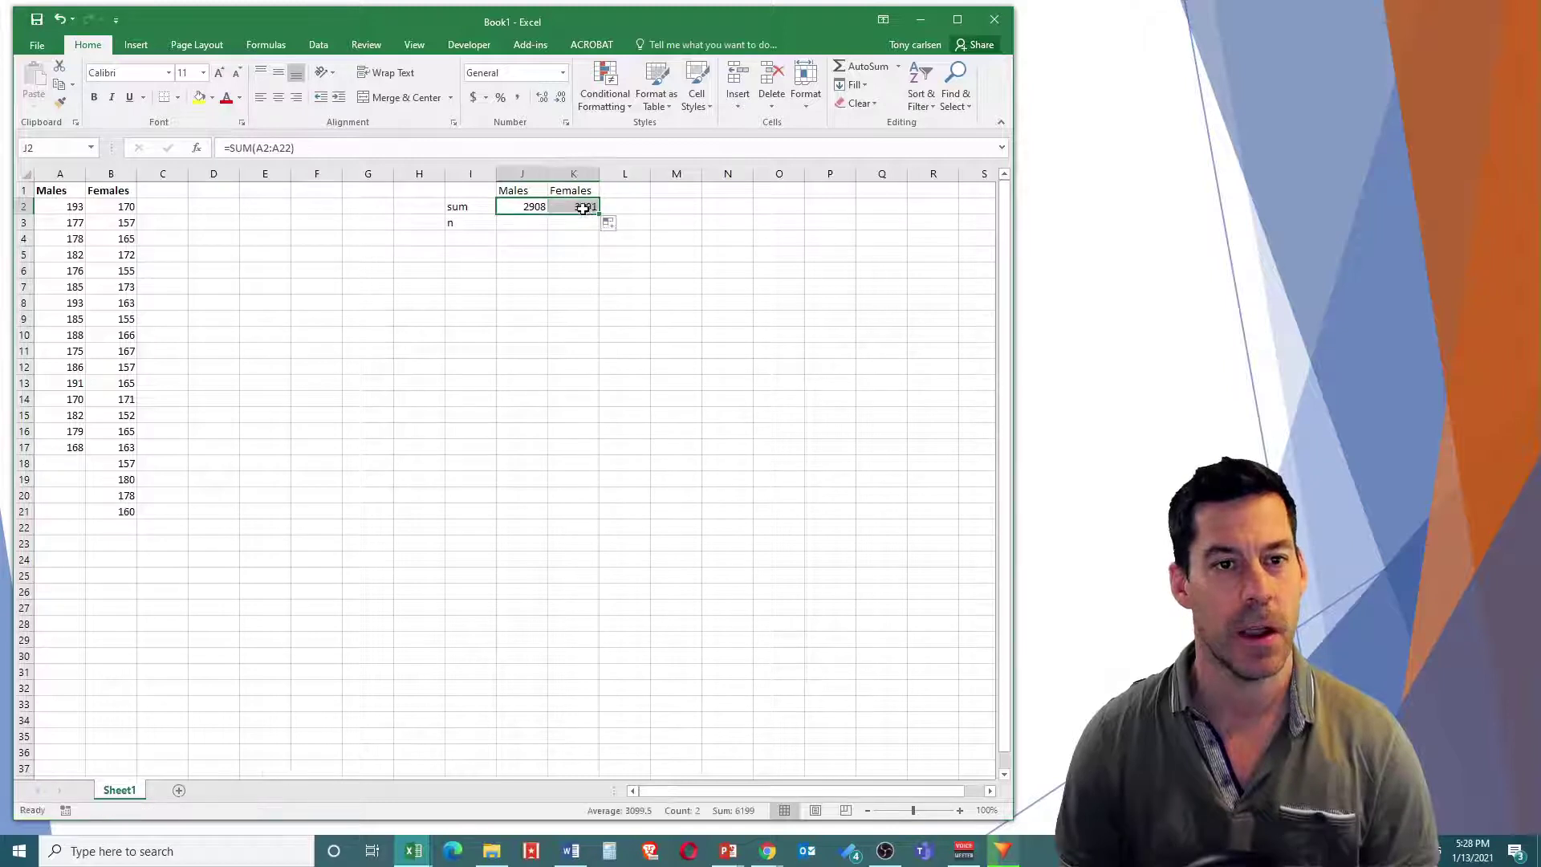
# Step: Compare the cell ranges used by the SUM formulas in J2 and K2
pyautogui.doubleClick(585, 208)
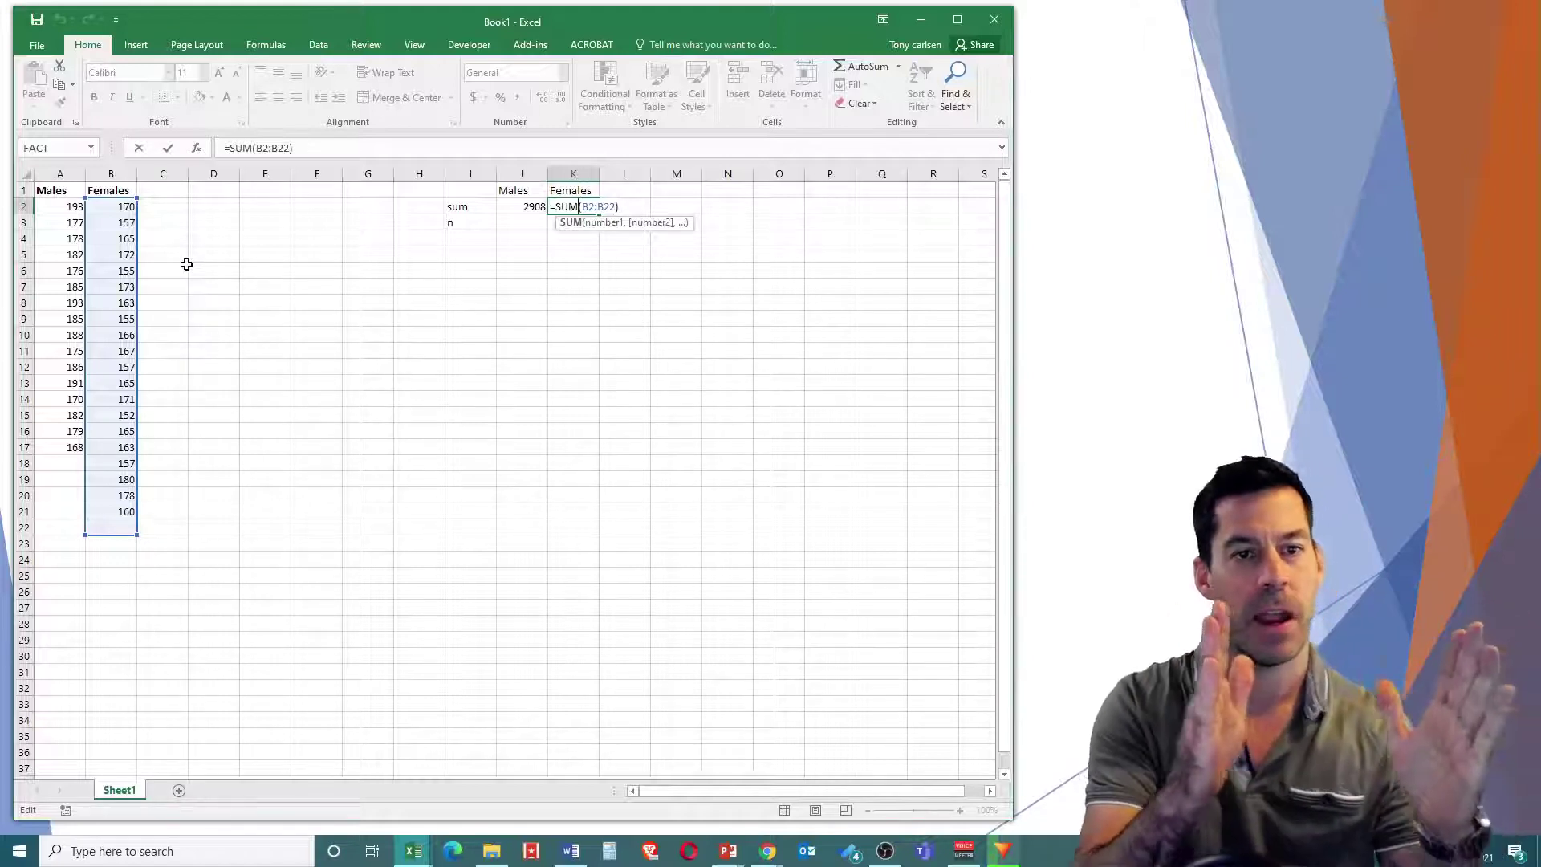
pyautogui.press('Return')
pyautogui.click(512, 208)
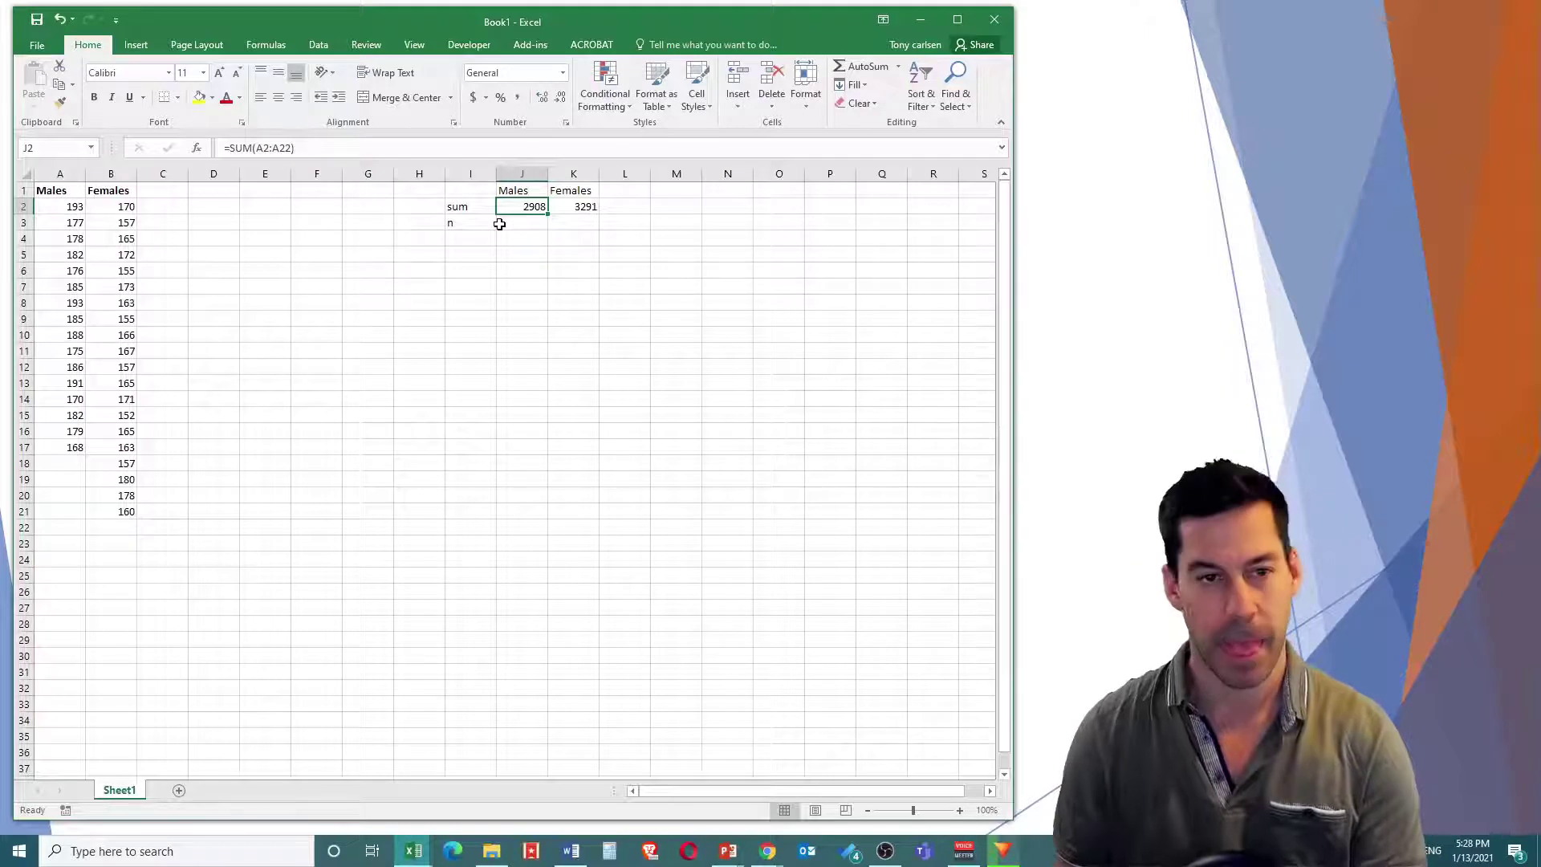
pyautogui.press('Right')
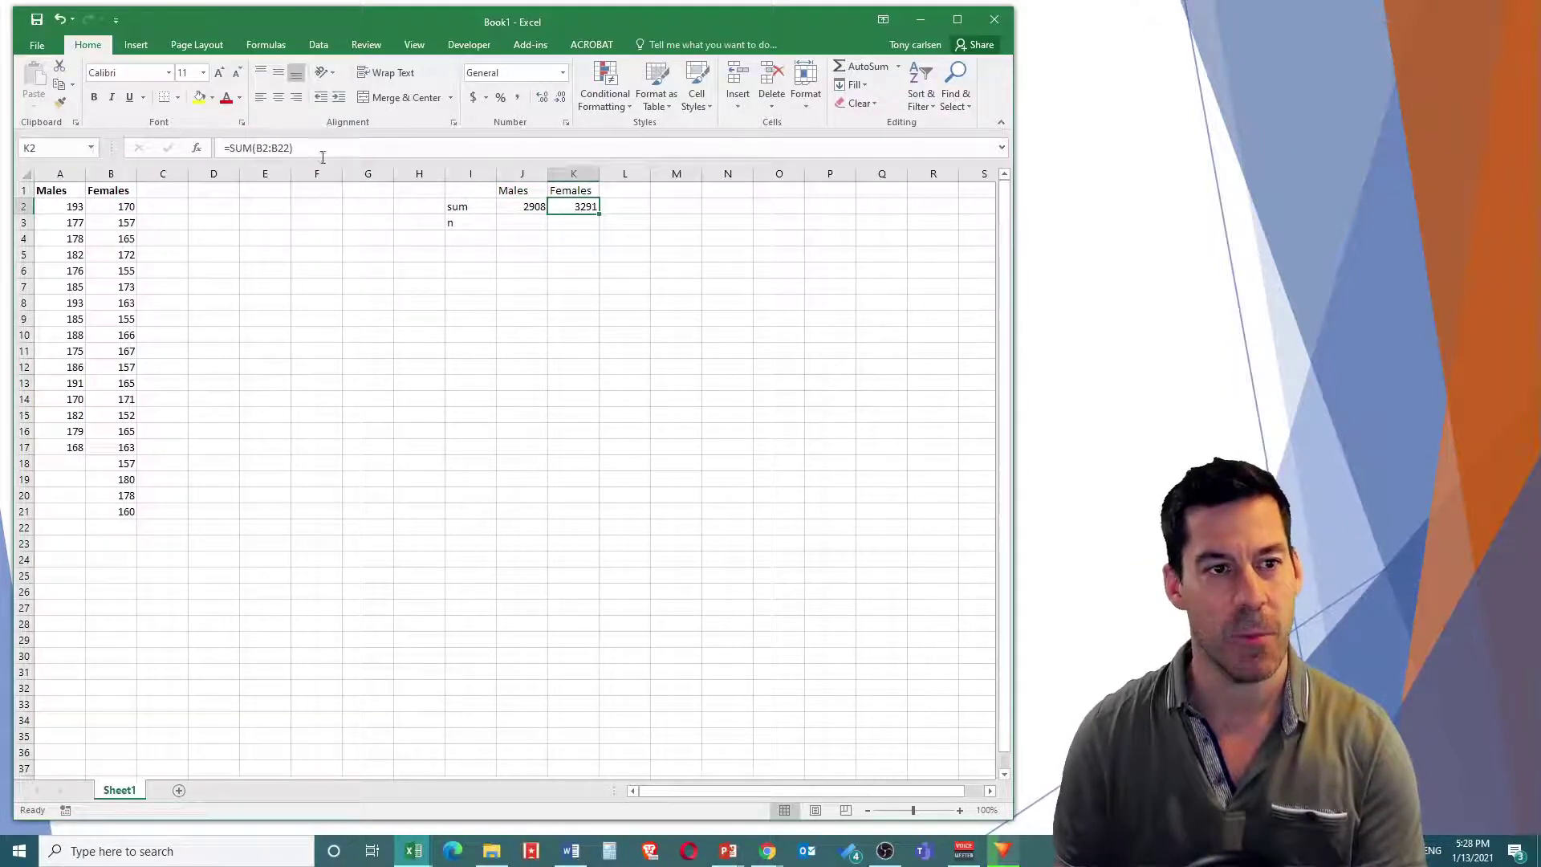
pyautogui.click(508, 207)
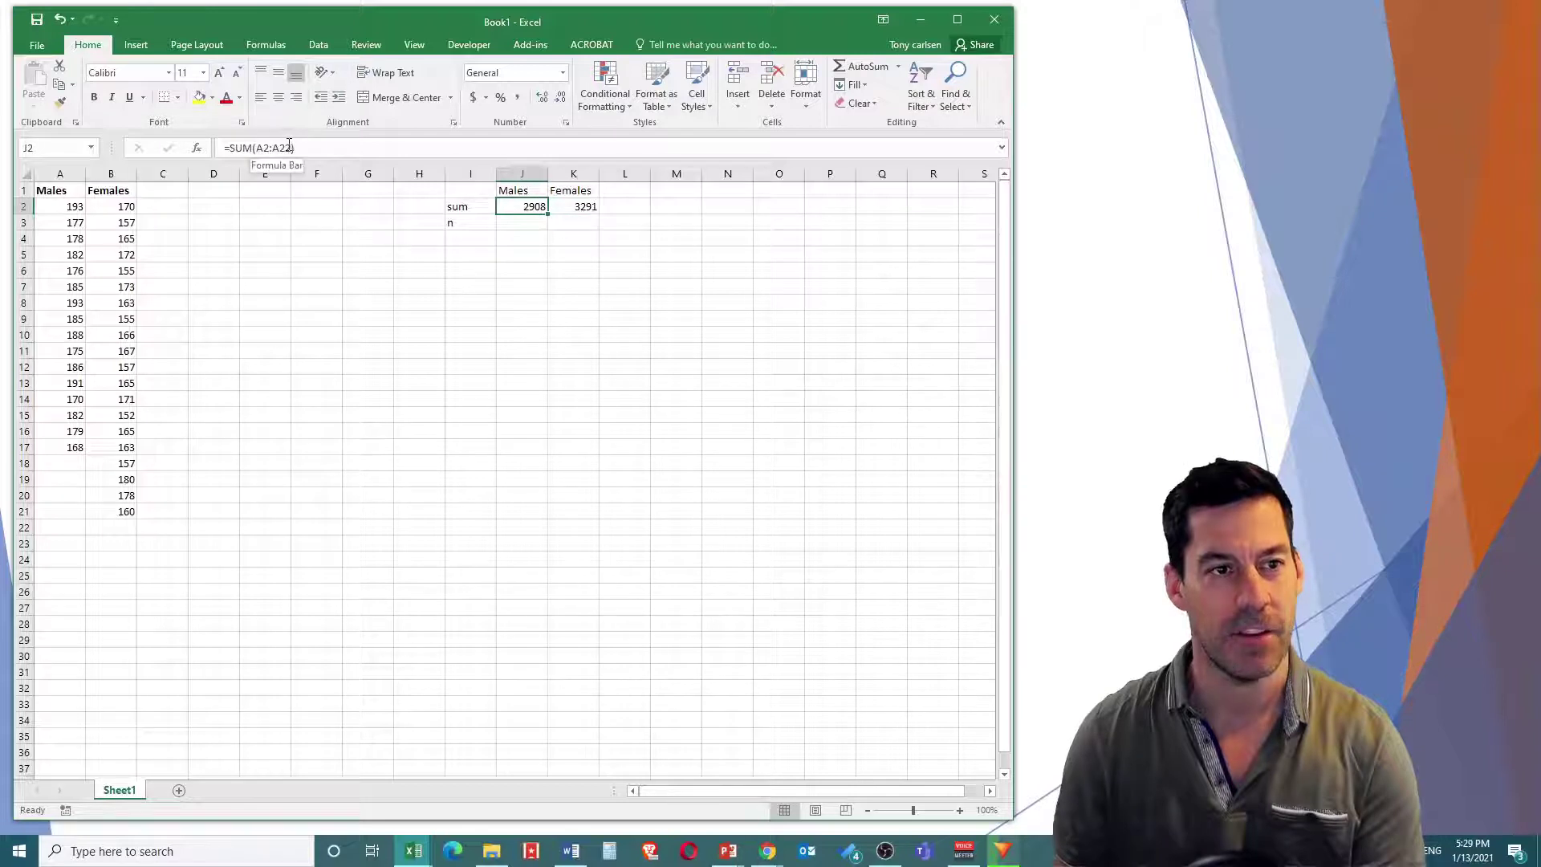
pyautogui.click(572, 208)
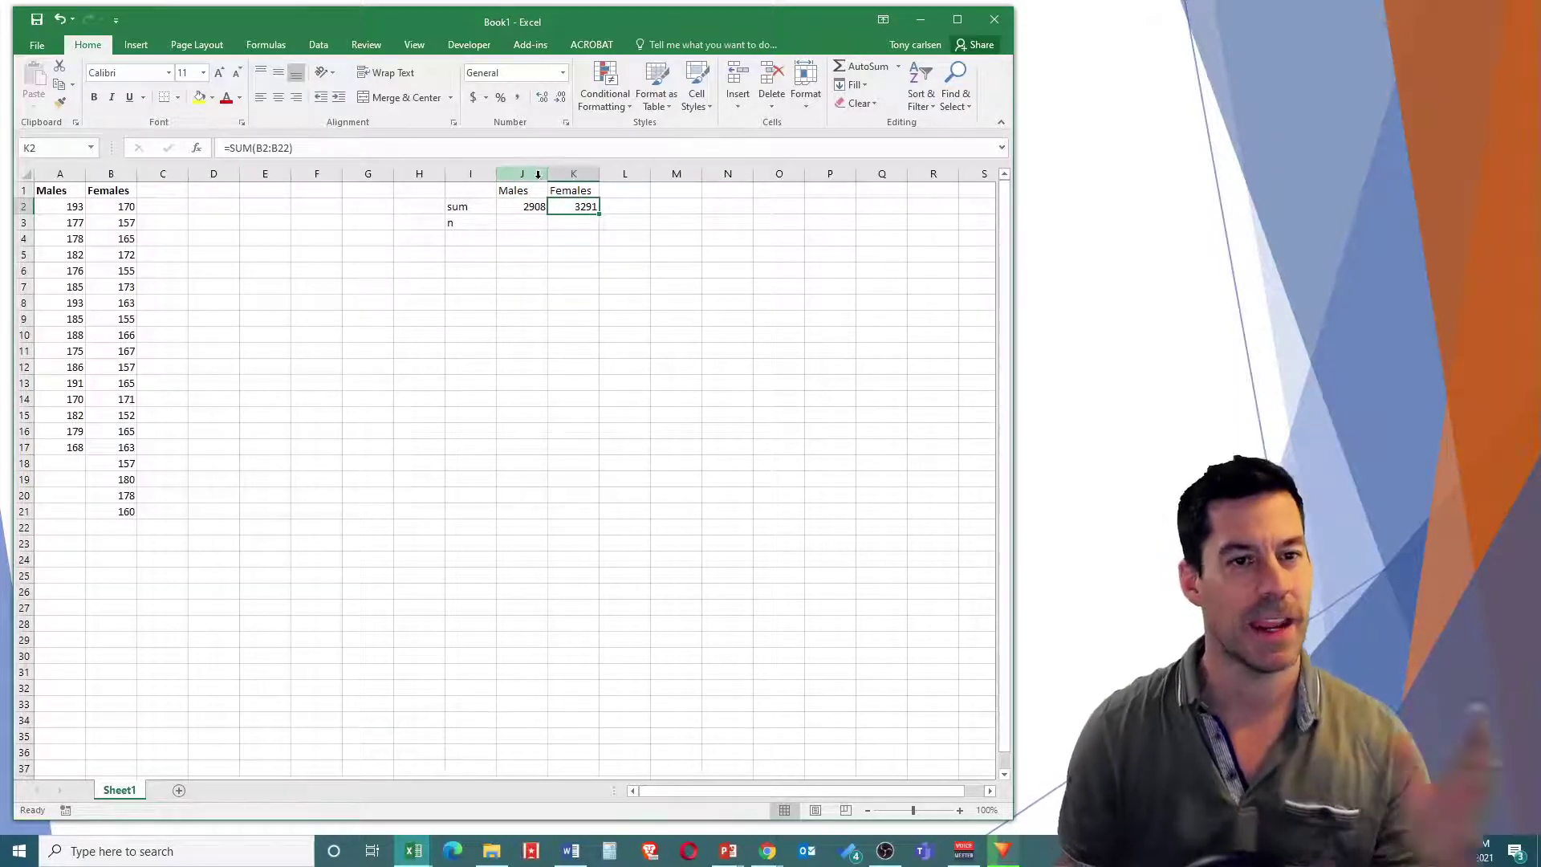
# Step: Enter =COUNT(A2:A22) in J3 to count the male values
pyautogui.click(520, 223)
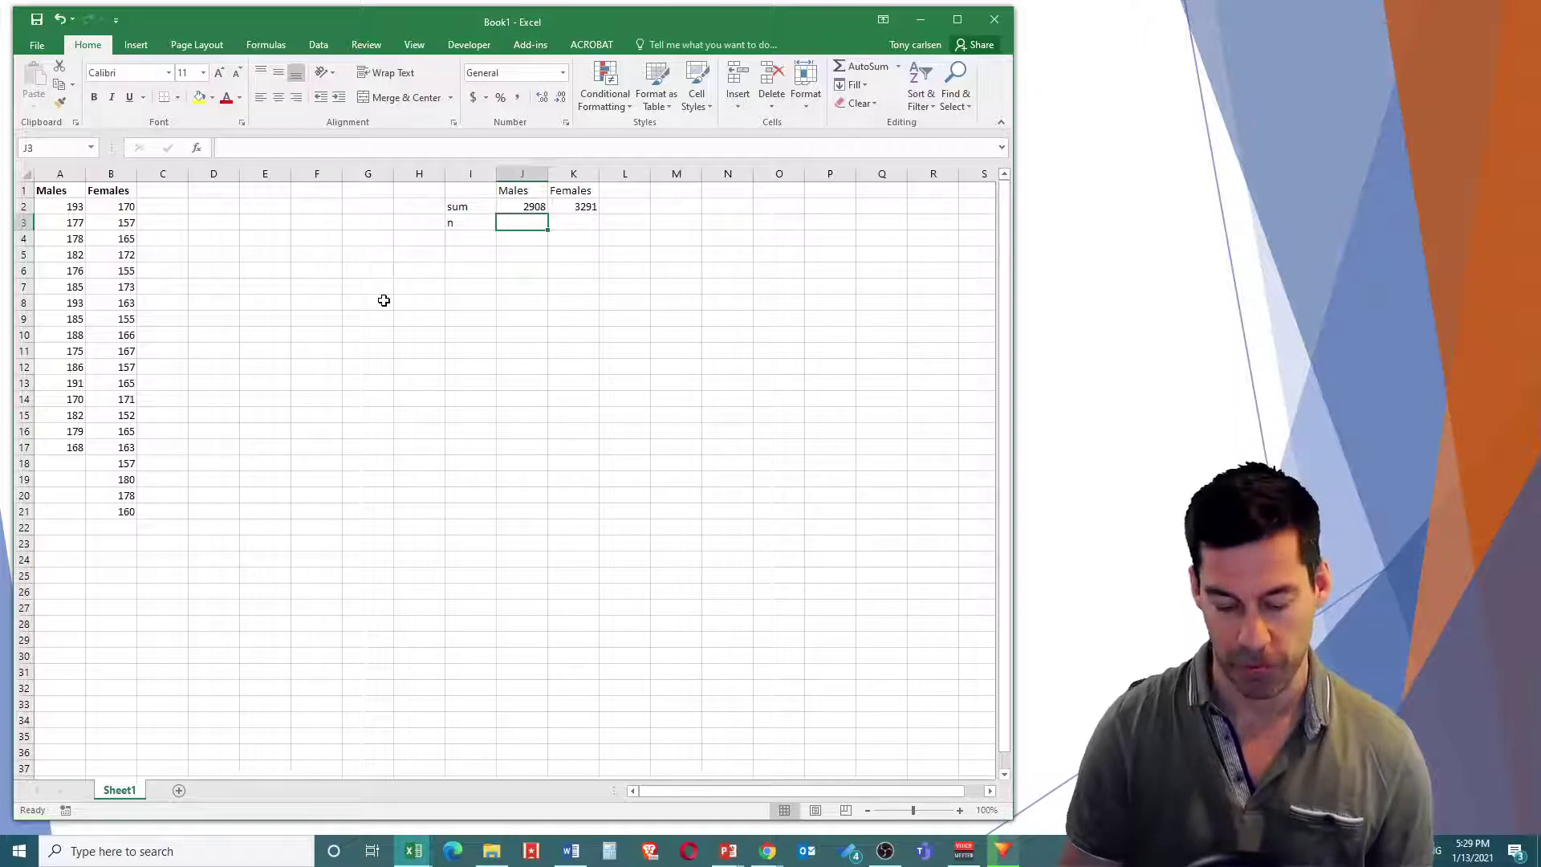
pyautogui.write('=count(')
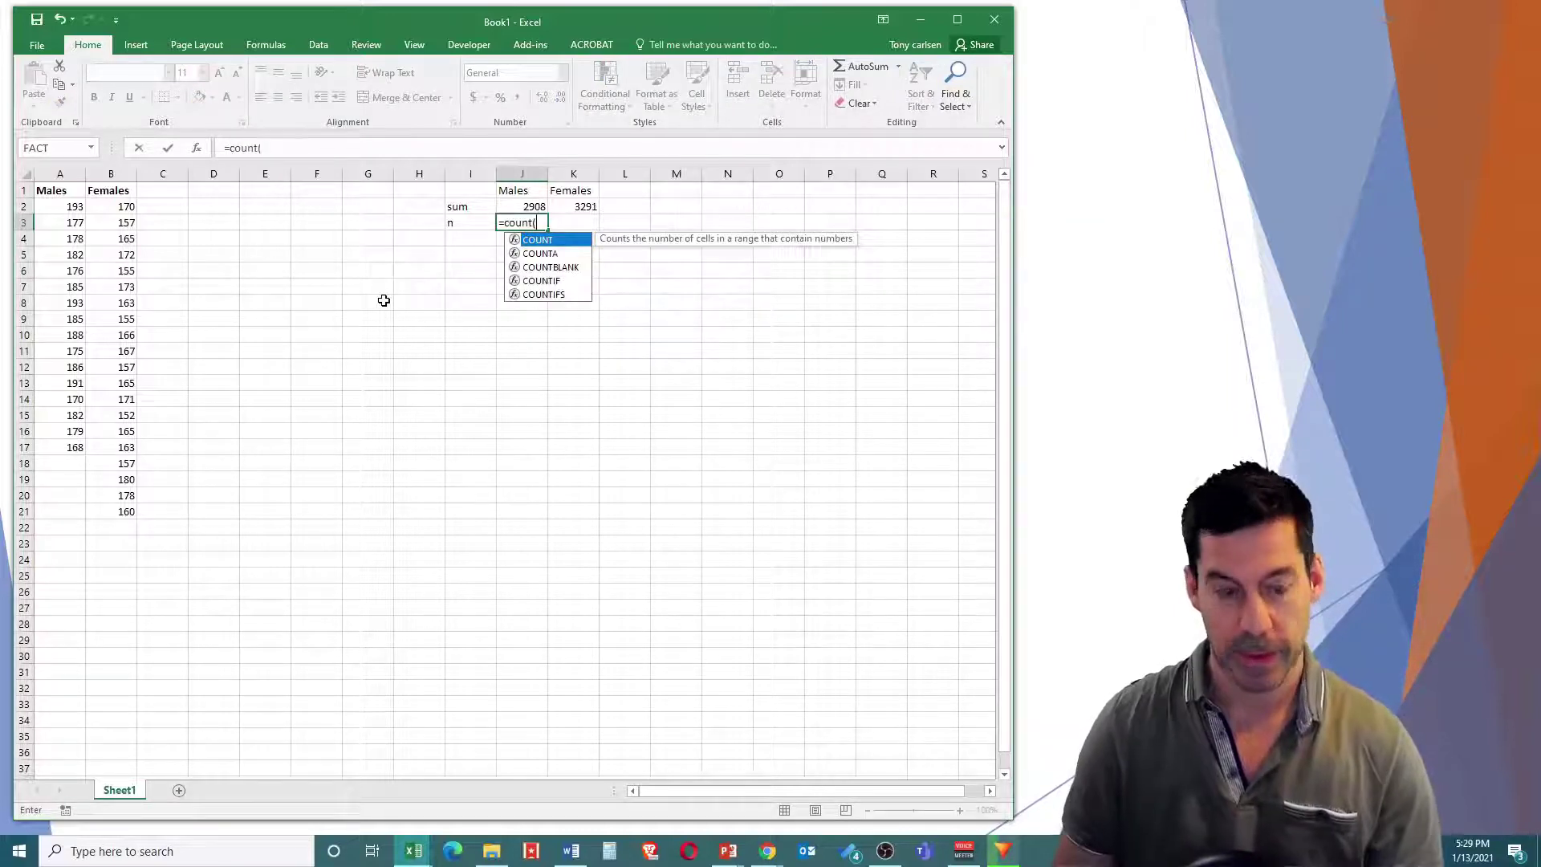
pyautogui.moveTo(57, 206); pyautogui.dragTo(22, 519)
pyautogui.press('Return')
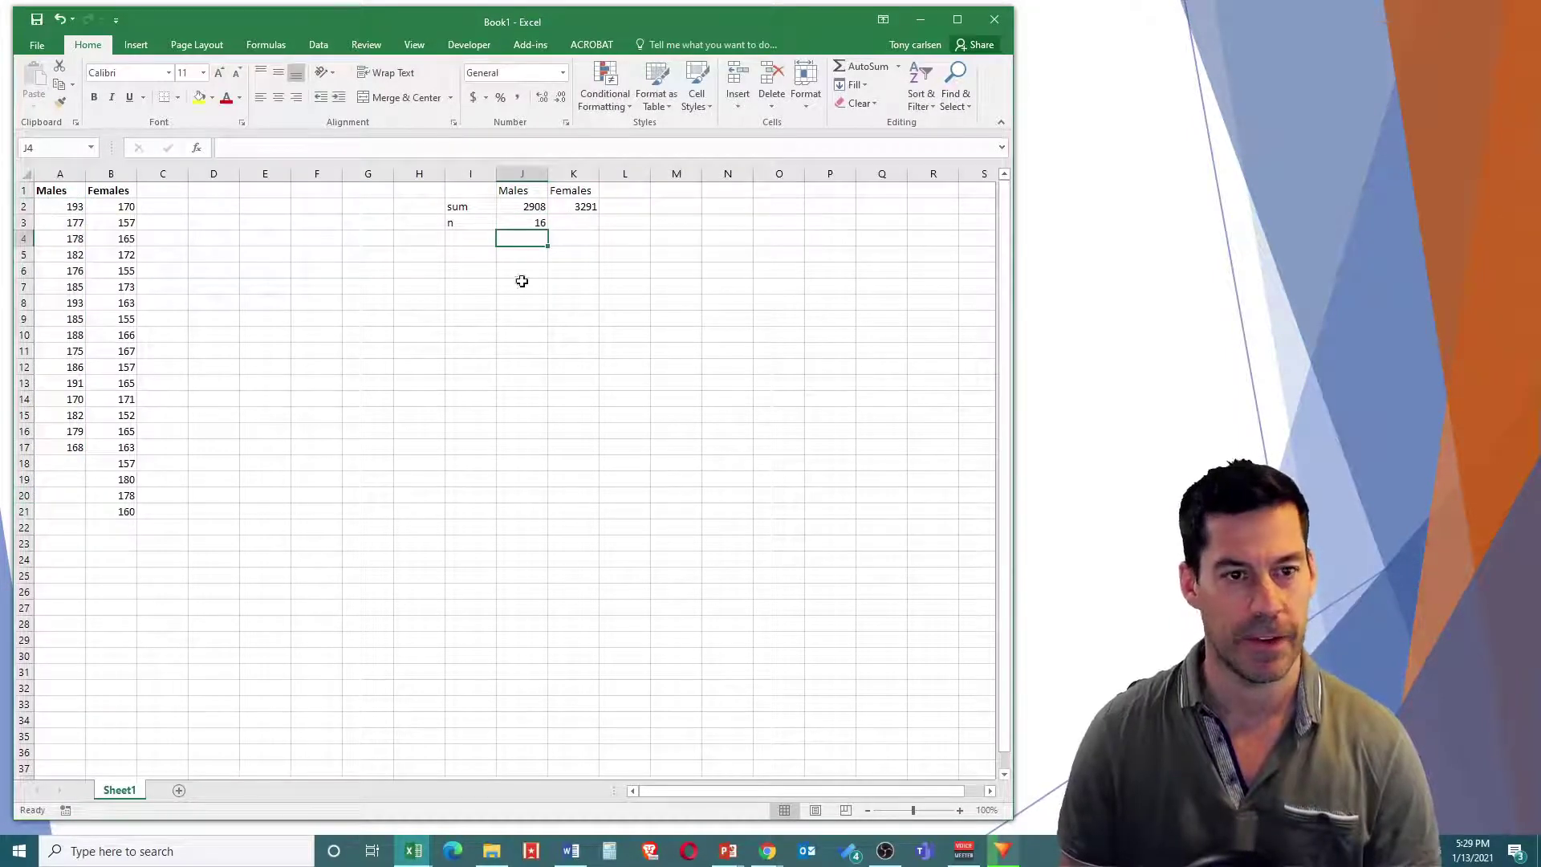
# Step: Fill the COUNT formula from J3 across into K3 for the female values
pyautogui.click(594, 221)
pyautogui.click(521, 224)
pyautogui.moveTo(546, 231); pyautogui.dragTo(594, 228)
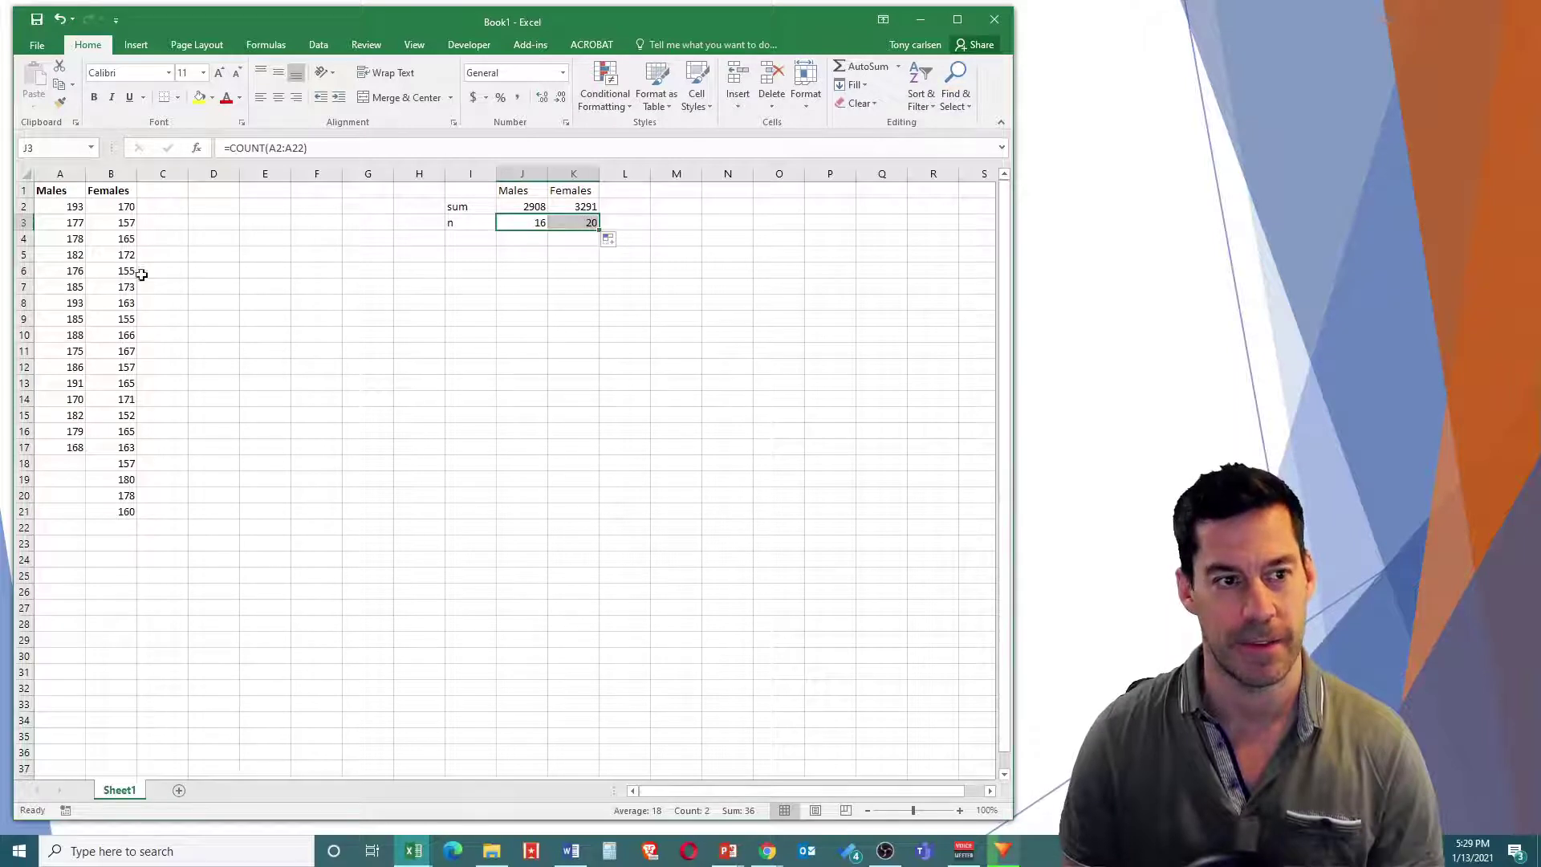
pyautogui.click(477, 239)
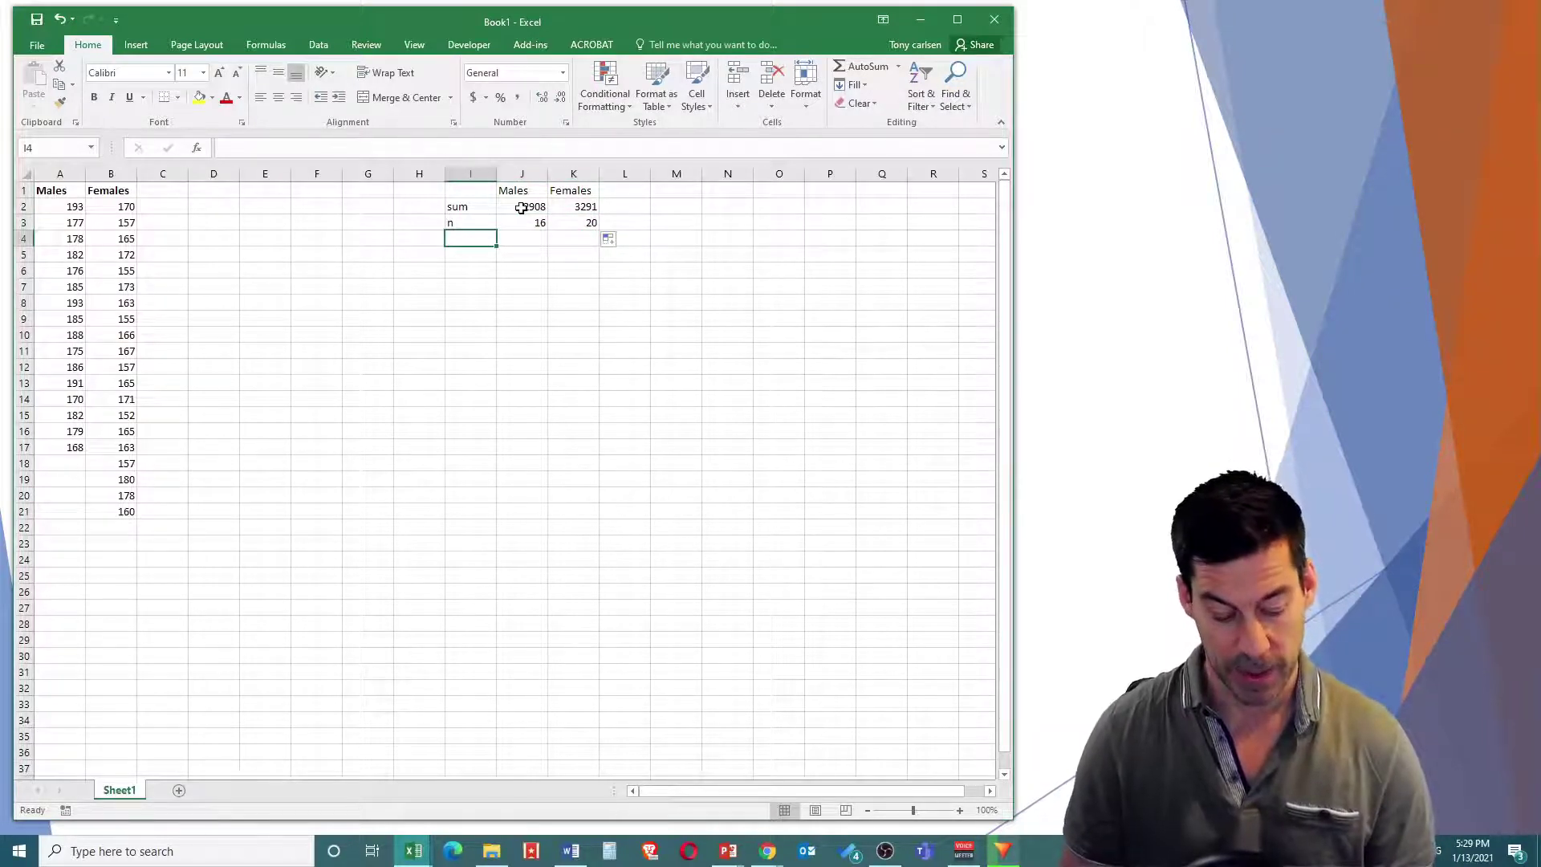
# Step: Label cell I4 as Mean and start a formula in J4 for the males
pyautogui.write('Mean')
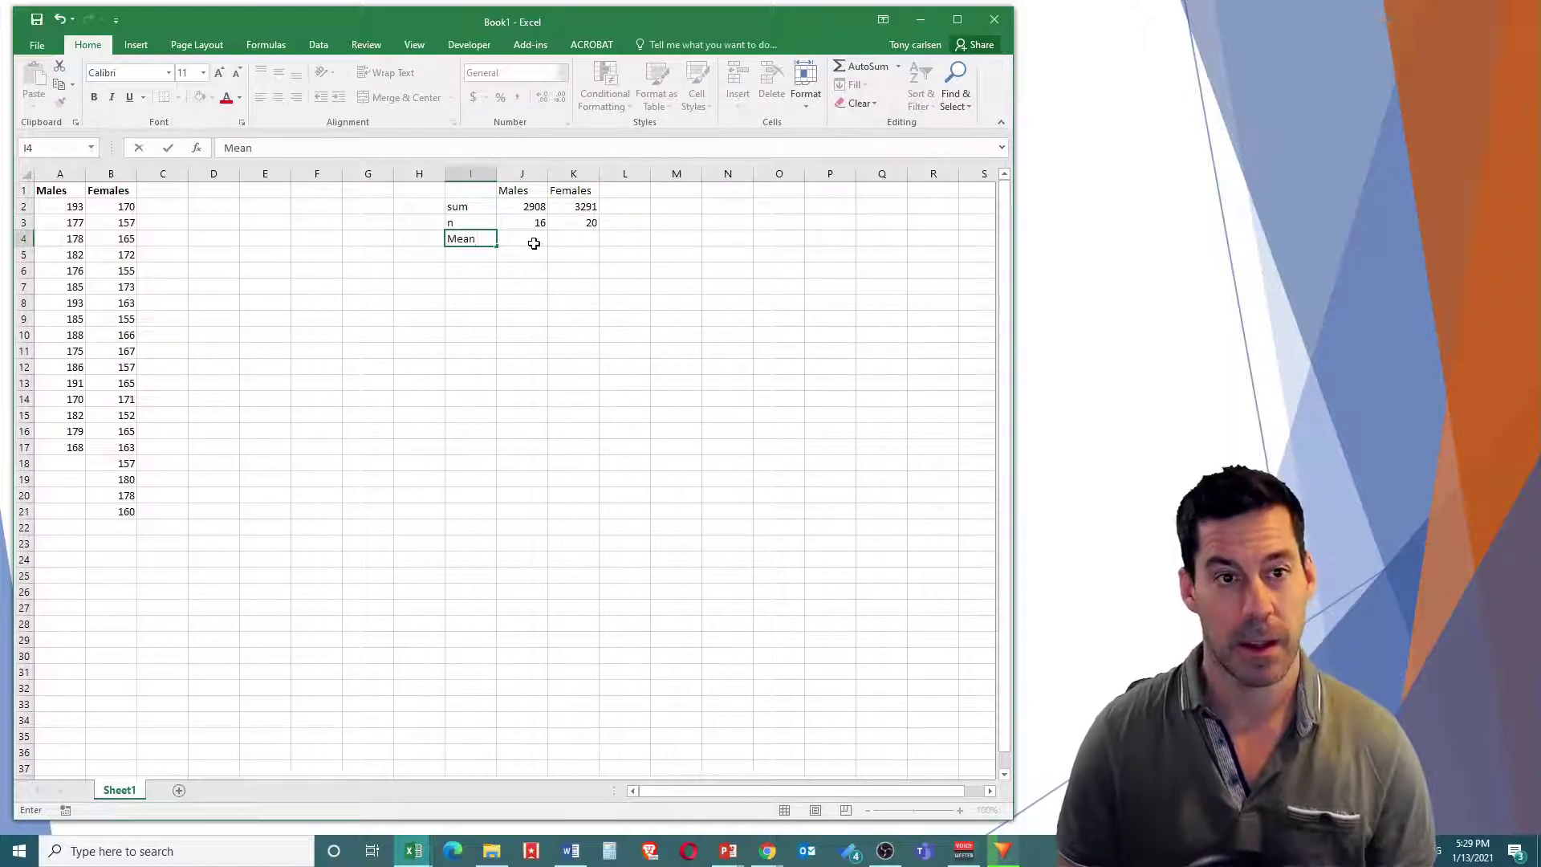
pyautogui.click(533, 240)
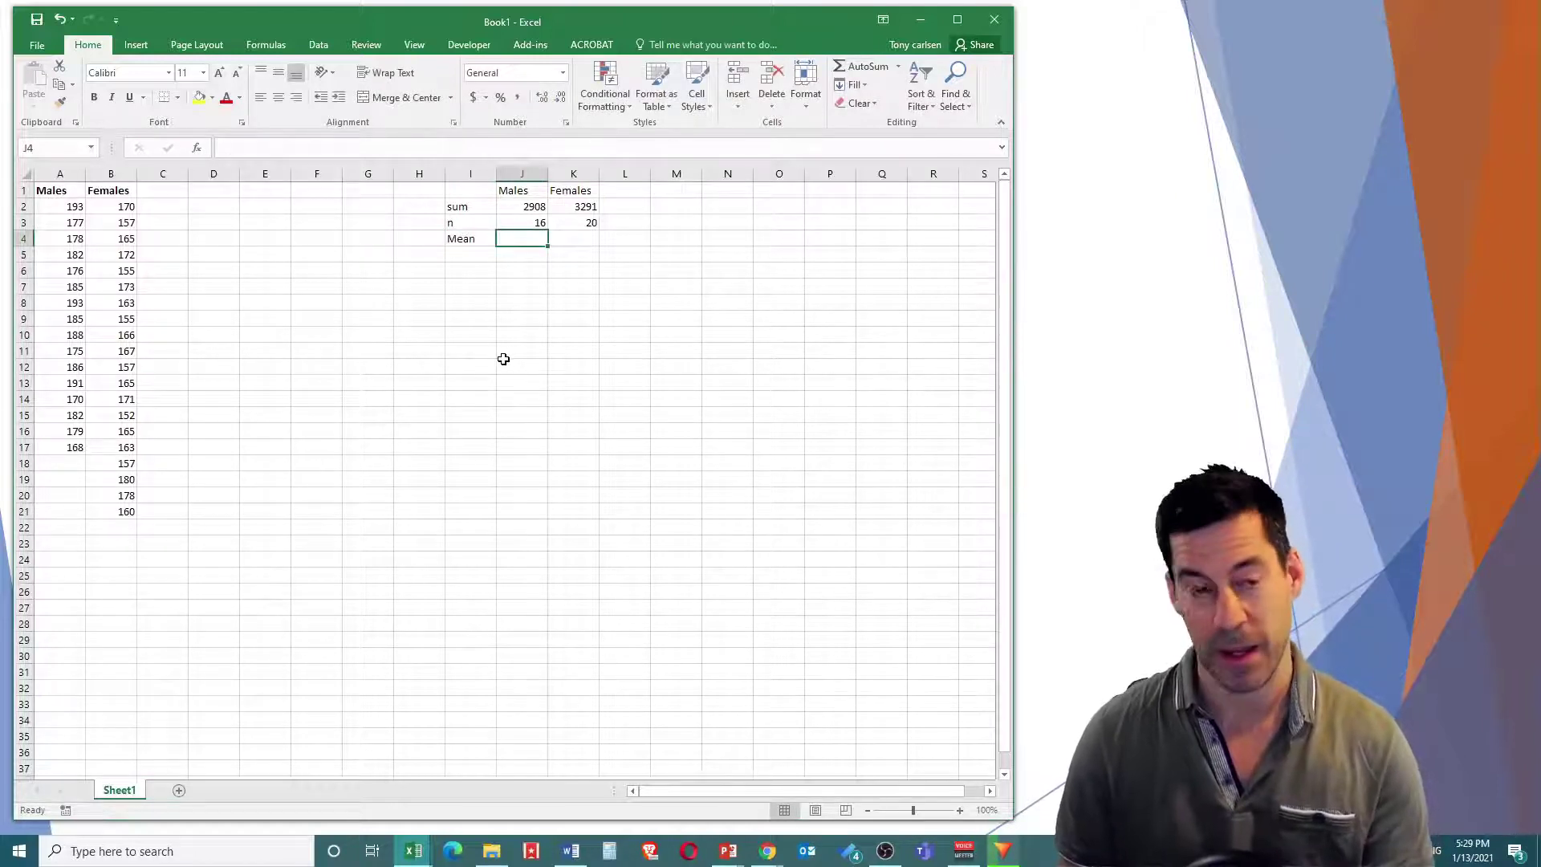
pyautogui.write('=')
pyautogui.click(520, 205)
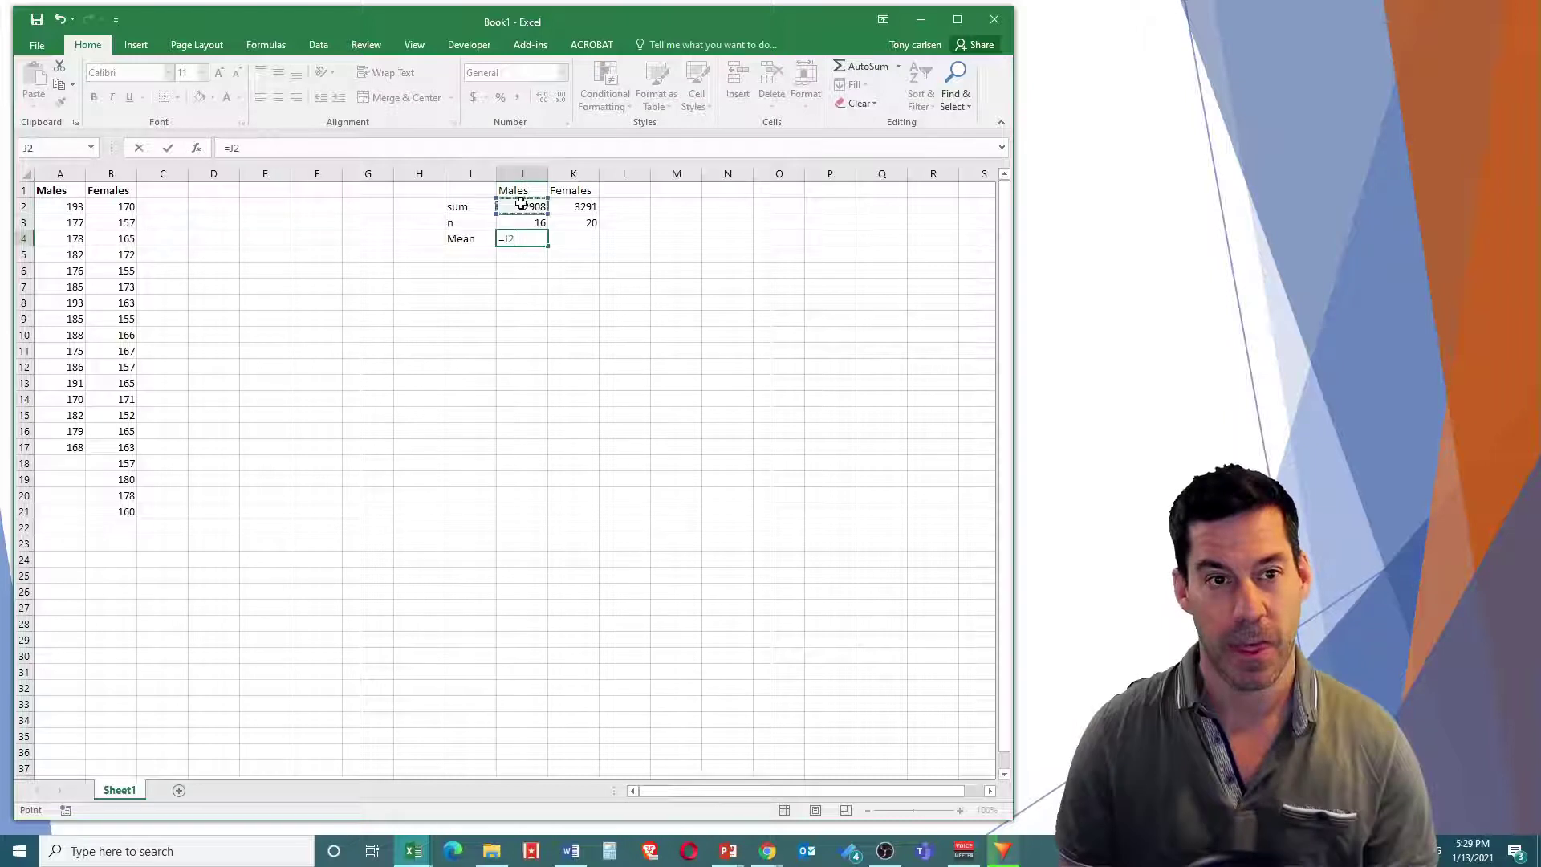
pyautogui.write('/')
pyautogui.click(520, 220)
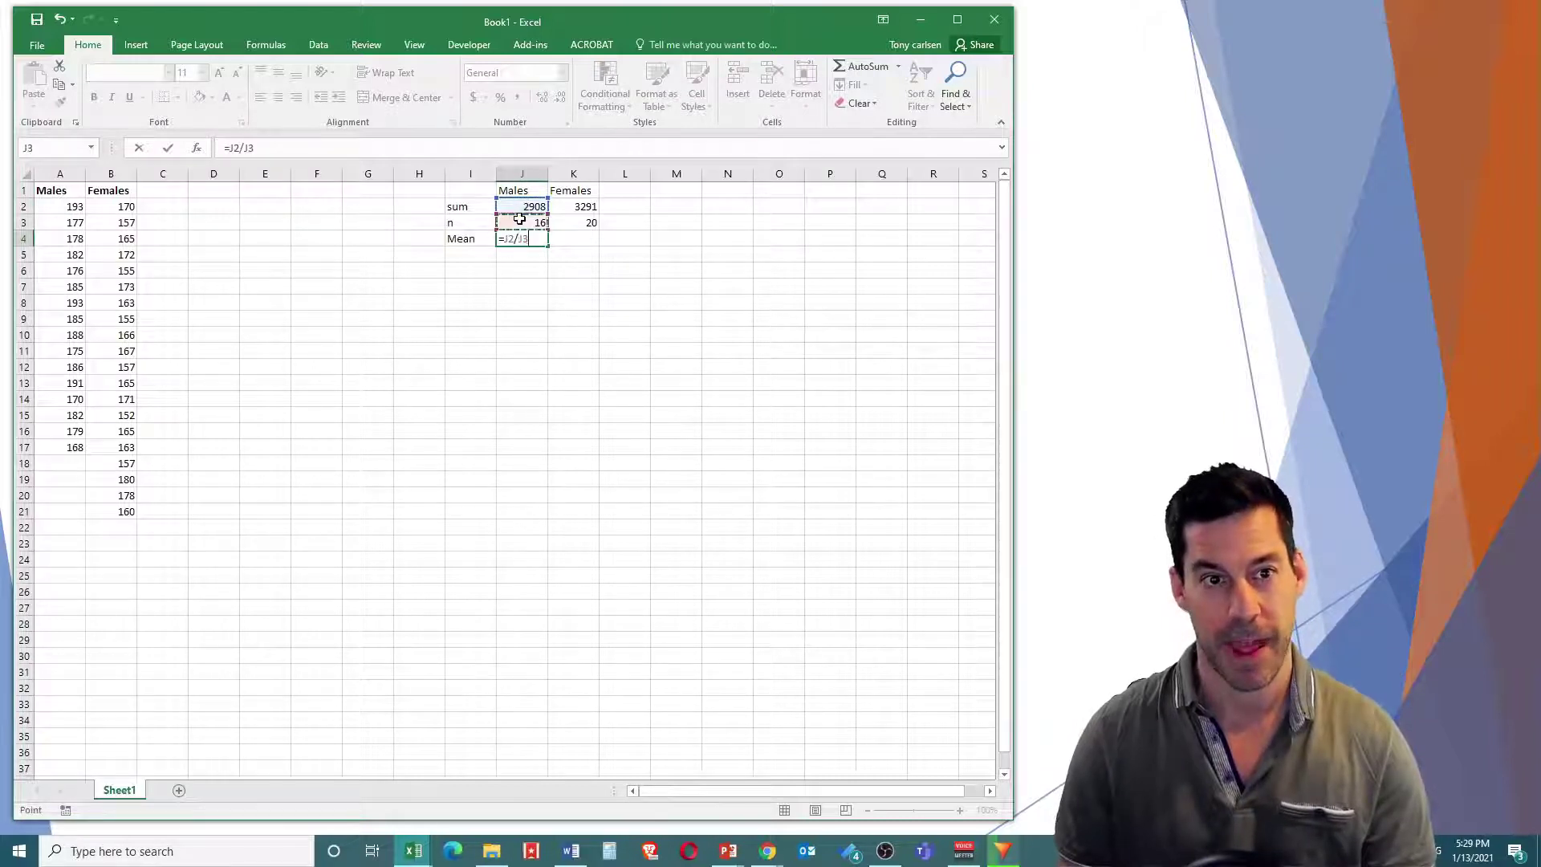
pyautogui.moveTo(498, 238); pyautogui.dragTo(528, 239)
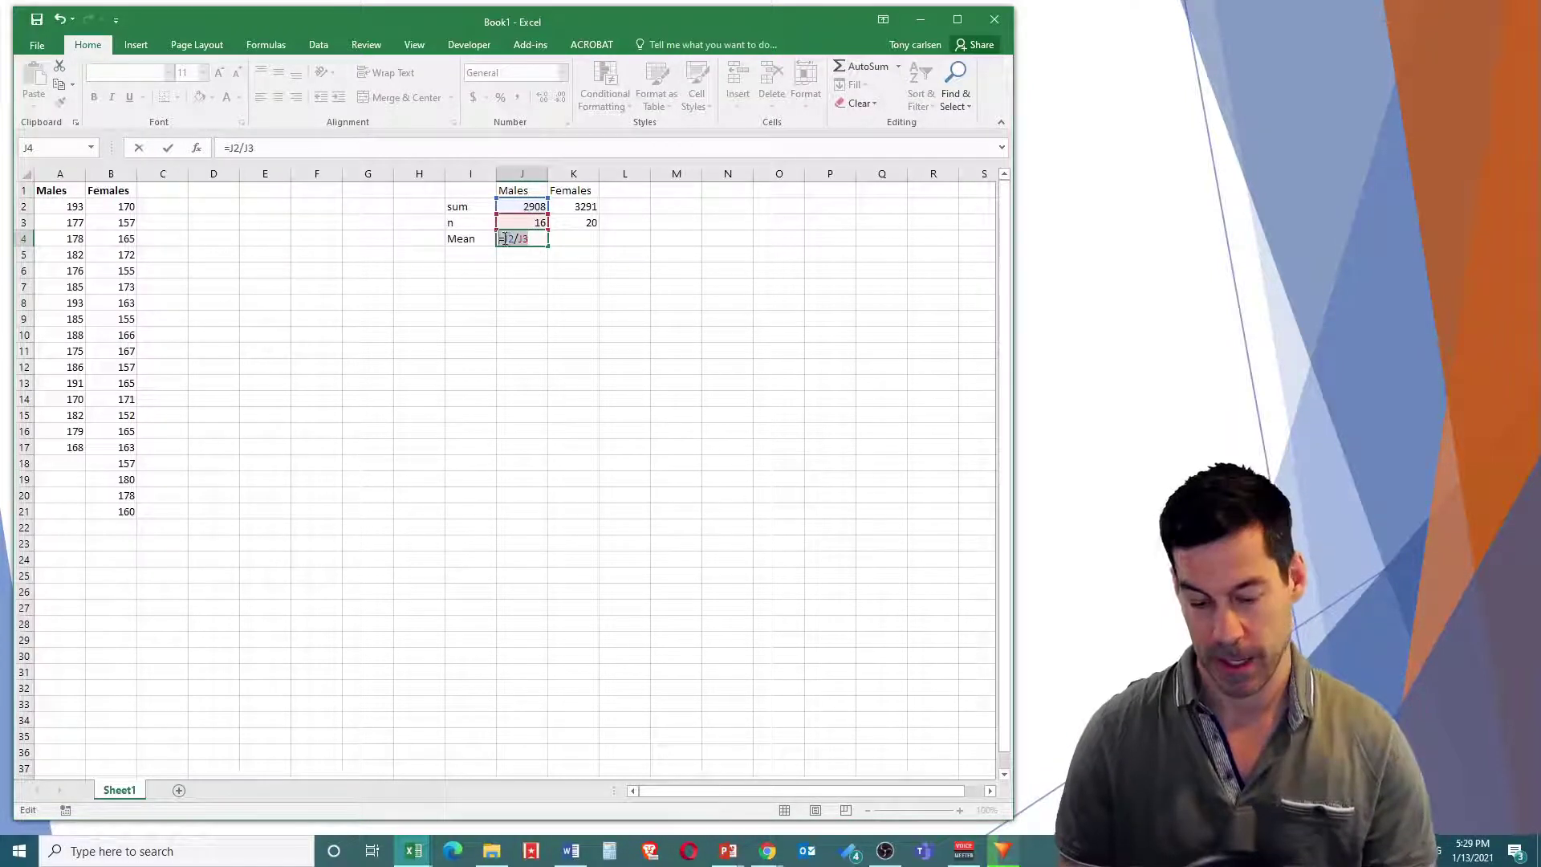
pyautogui.press('BackSpace')
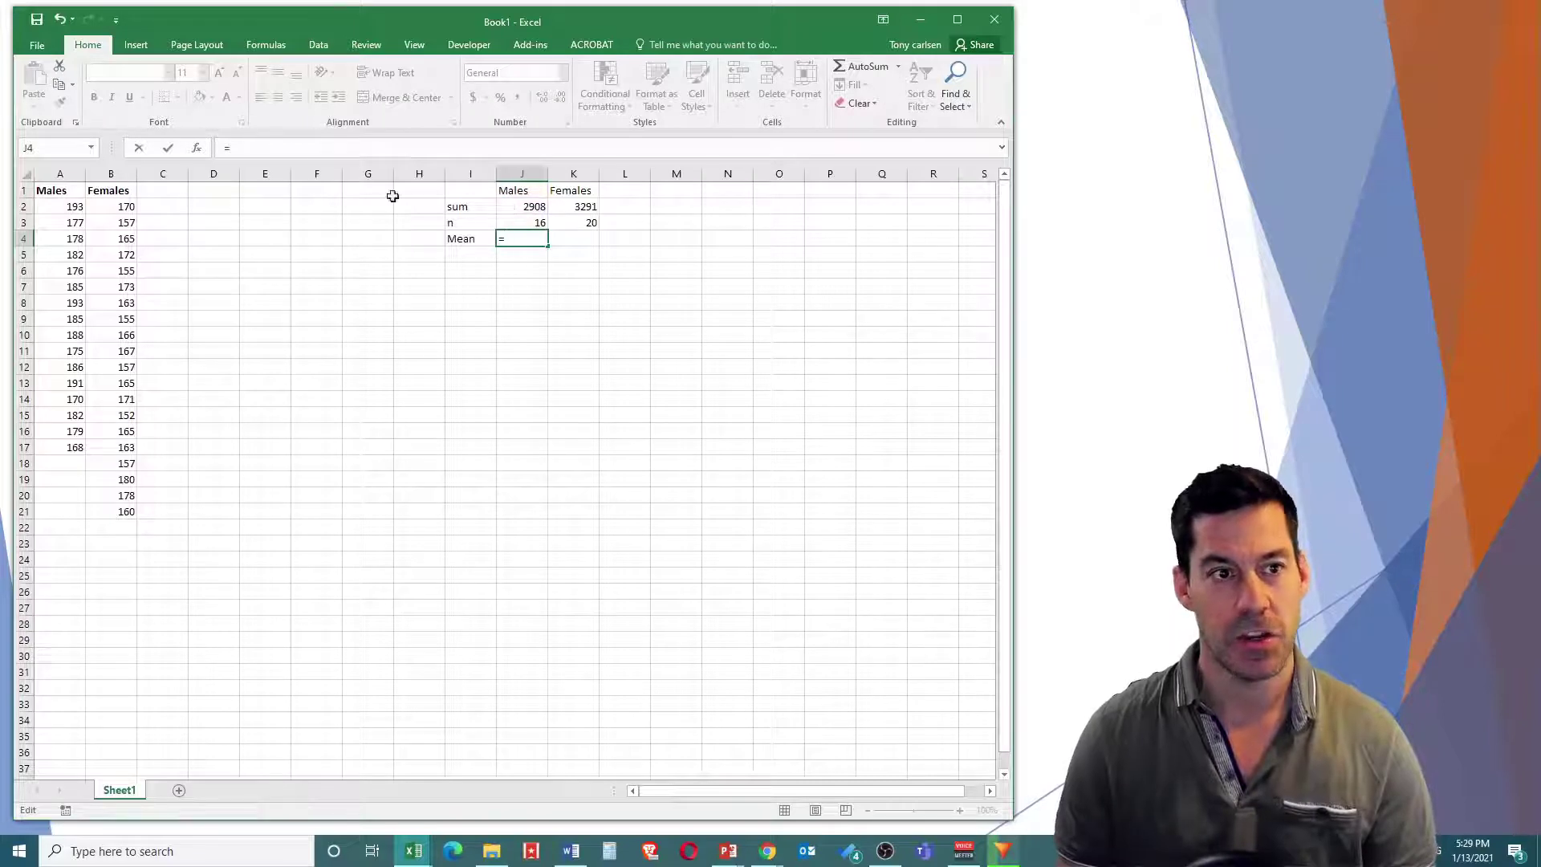
# Step: Complete the male mean formula in J4 as =J2/J3
pyautogui.write('j2')
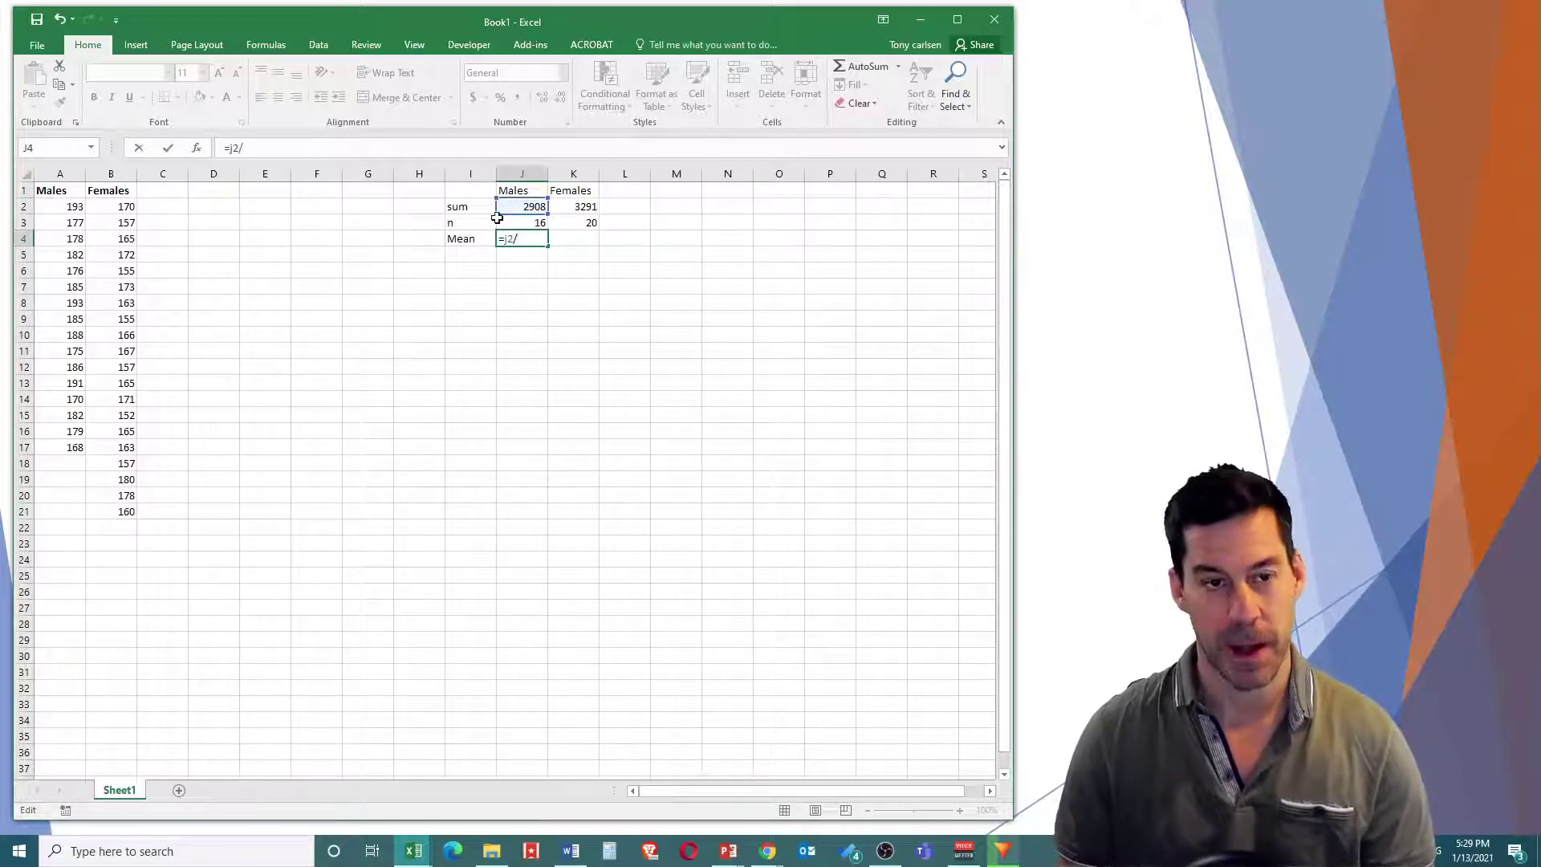
pyautogui.write('/j3')
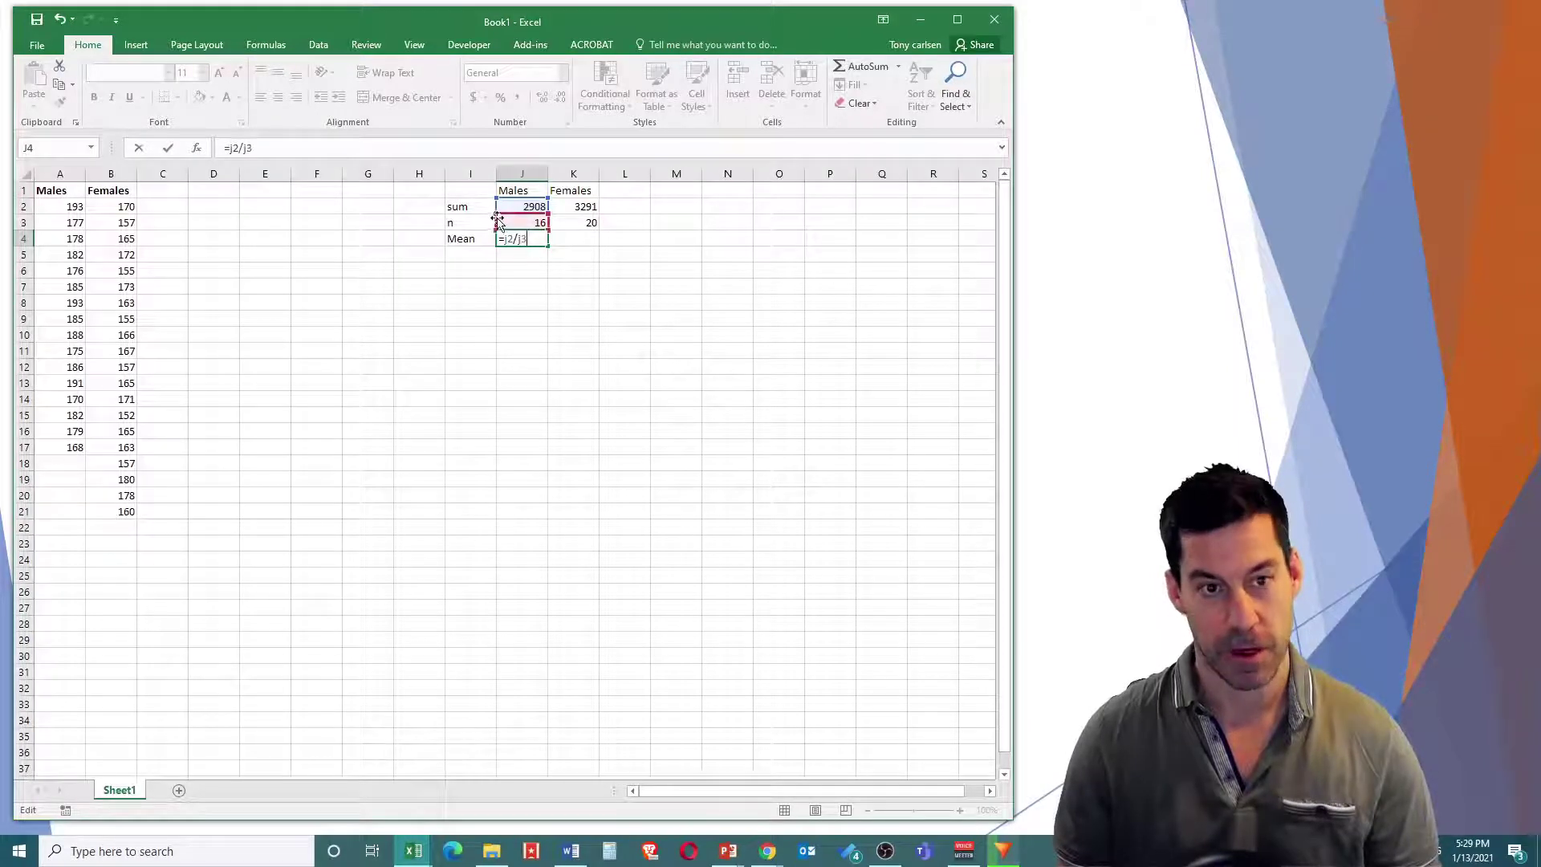
pyautogui.press('Return')
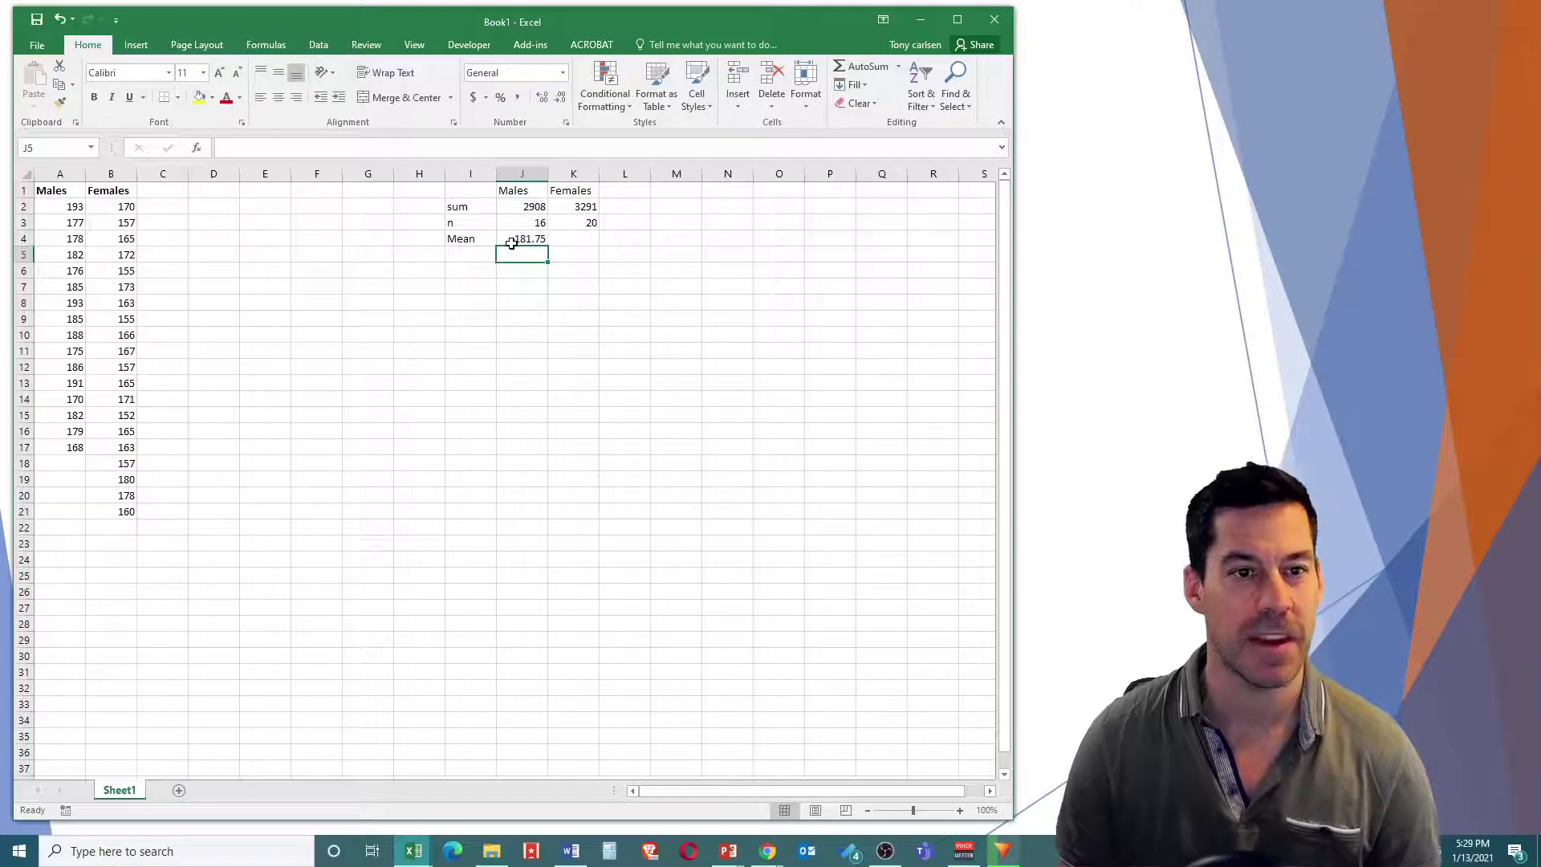
# Step: Fill the mean formula from J4 across into K4 and check the female formula
pyautogui.click(537, 240)
pyautogui.moveTo(547, 244); pyautogui.dragTo(513, 240)
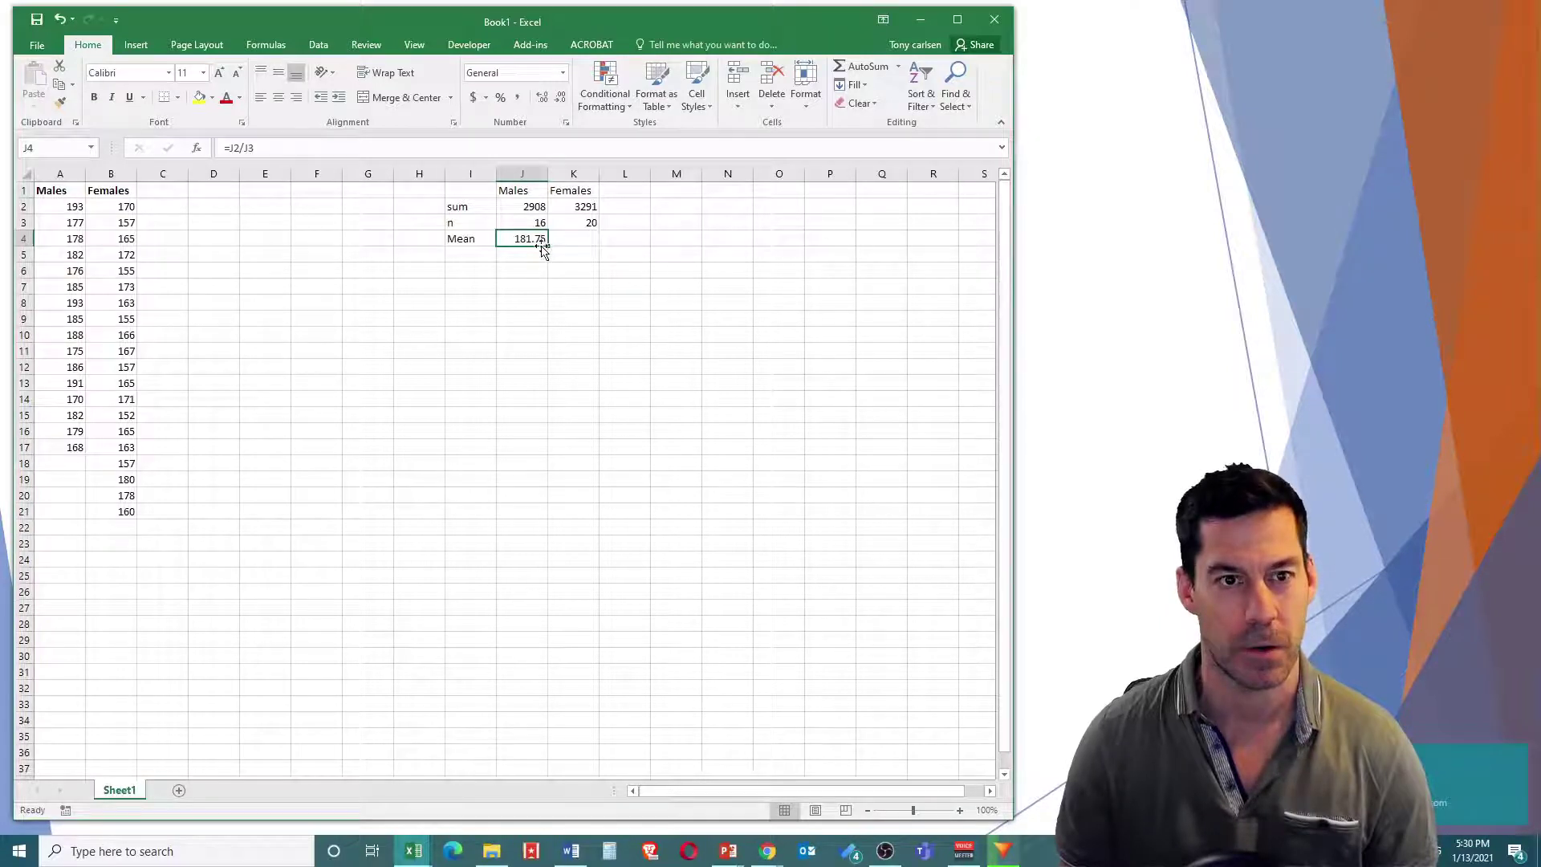
pyautogui.moveTo(547, 248); pyautogui.dragTo(593, 246)
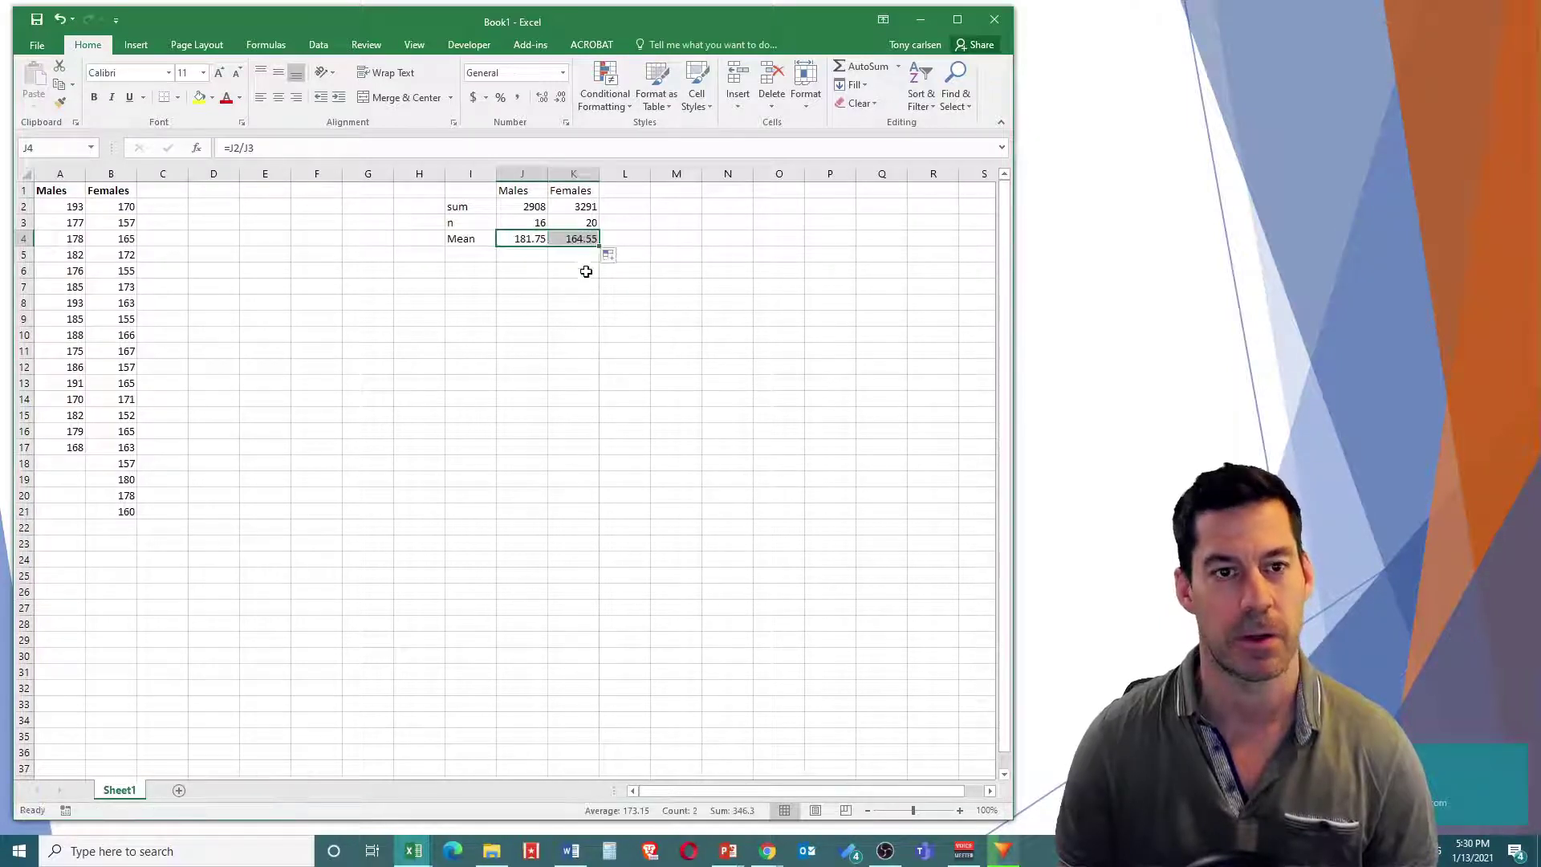
pyautogui.click(589, 236)
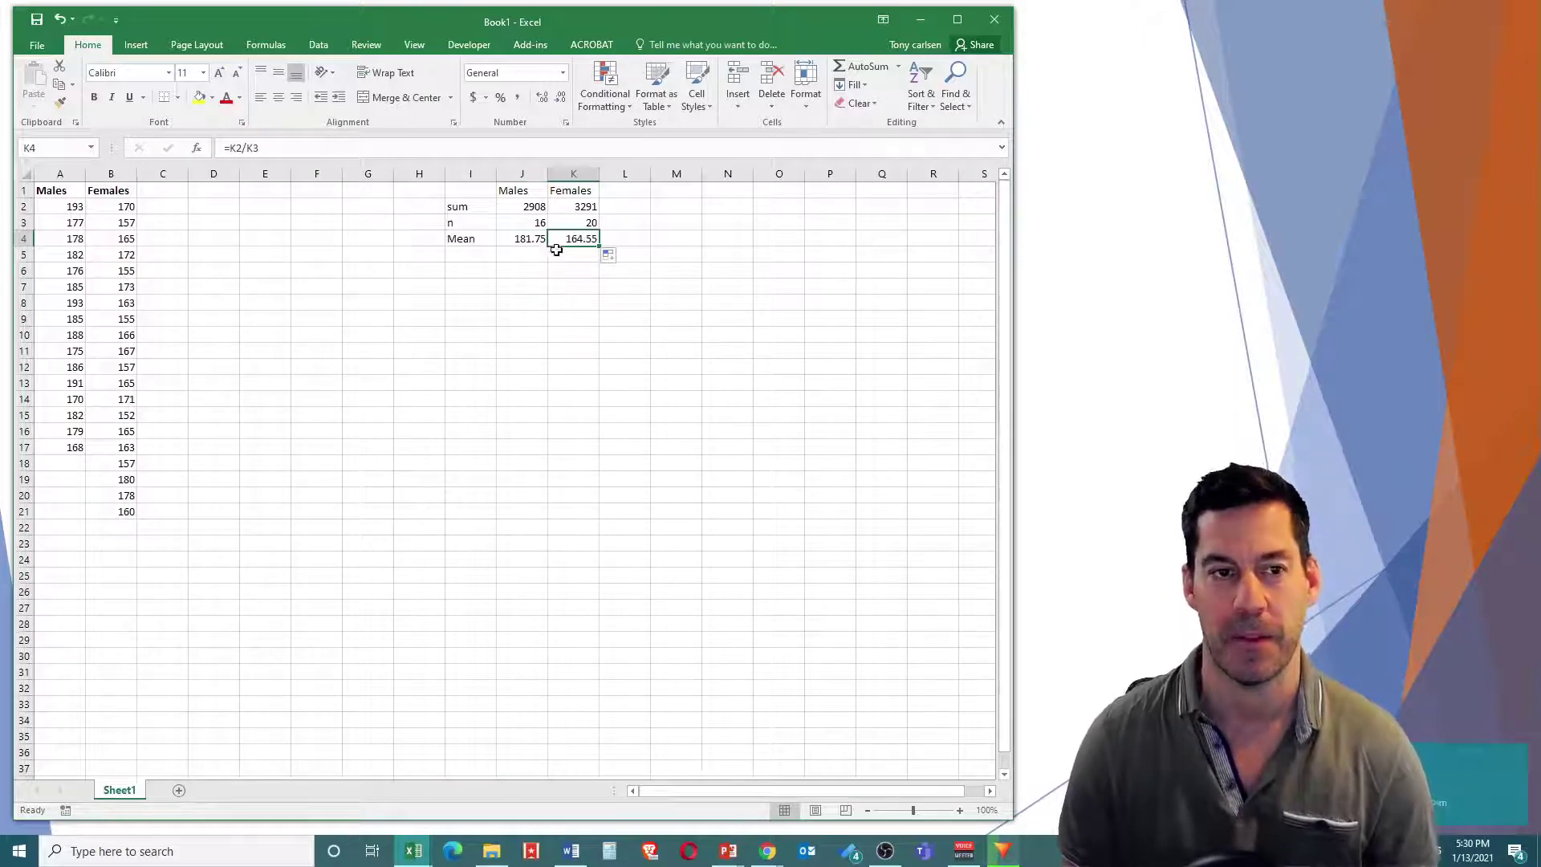
# Step: Label cell I5 as Mean2 and enter =AVERAGE(A2:A22) in J5 for the males
pyautogui.click(461, 255)
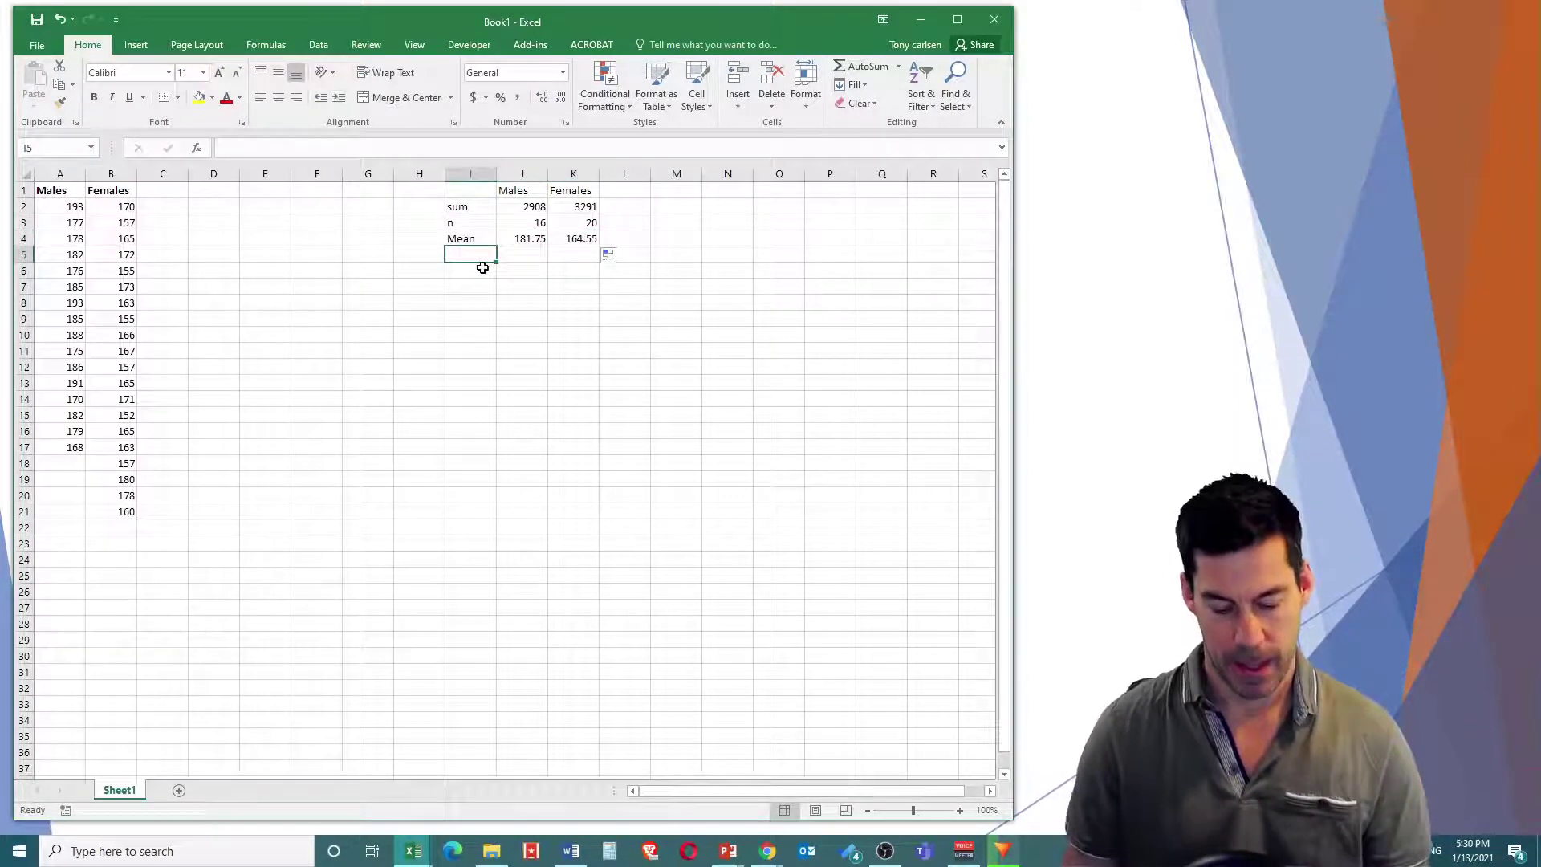
pyautogui.write('Mean2')
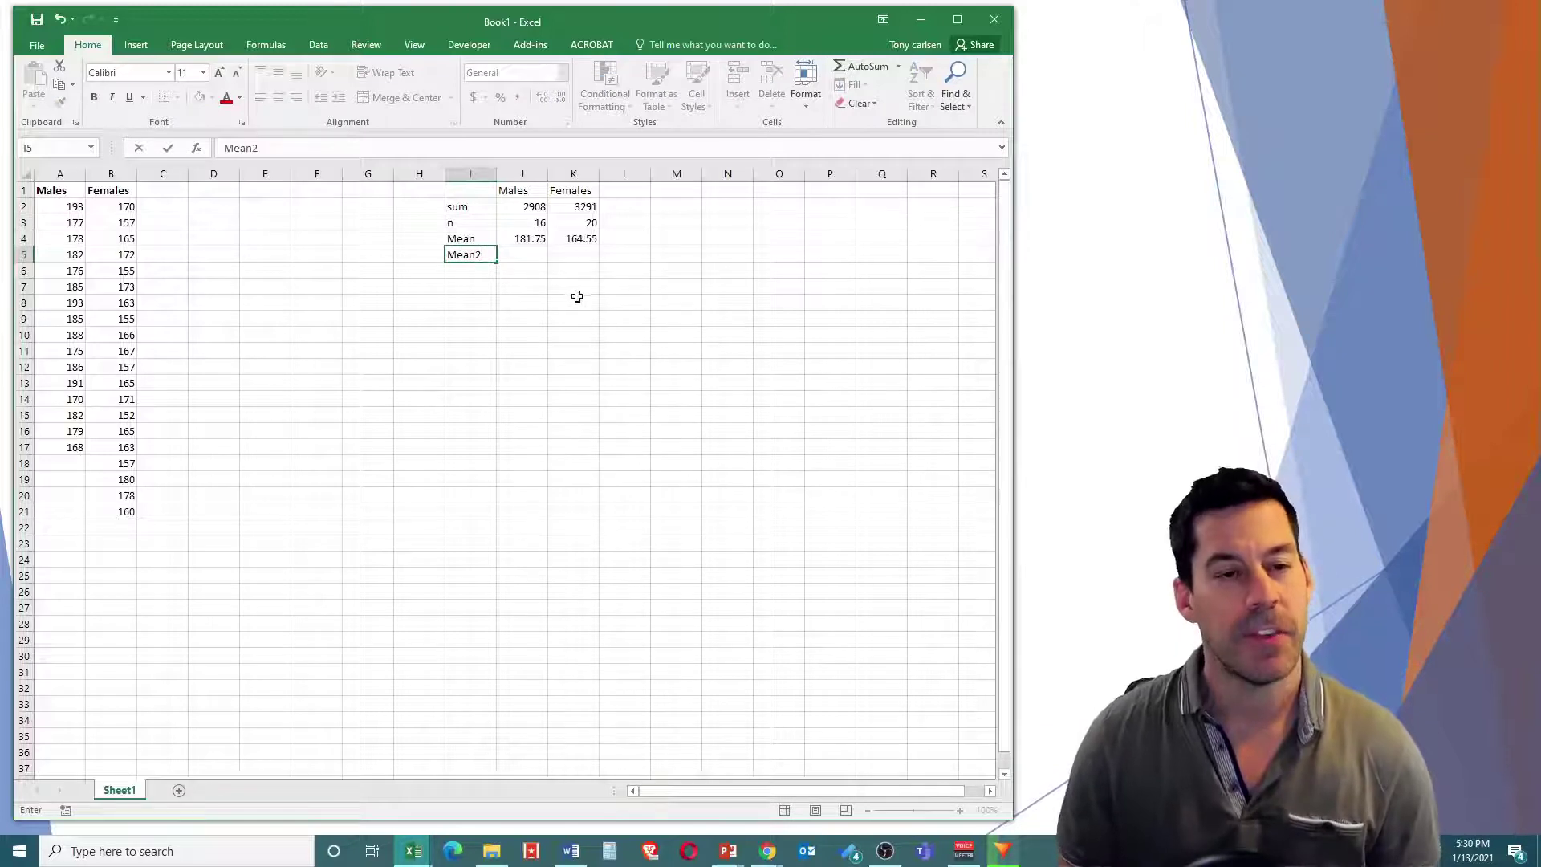
pyautogui.click(528, 258)
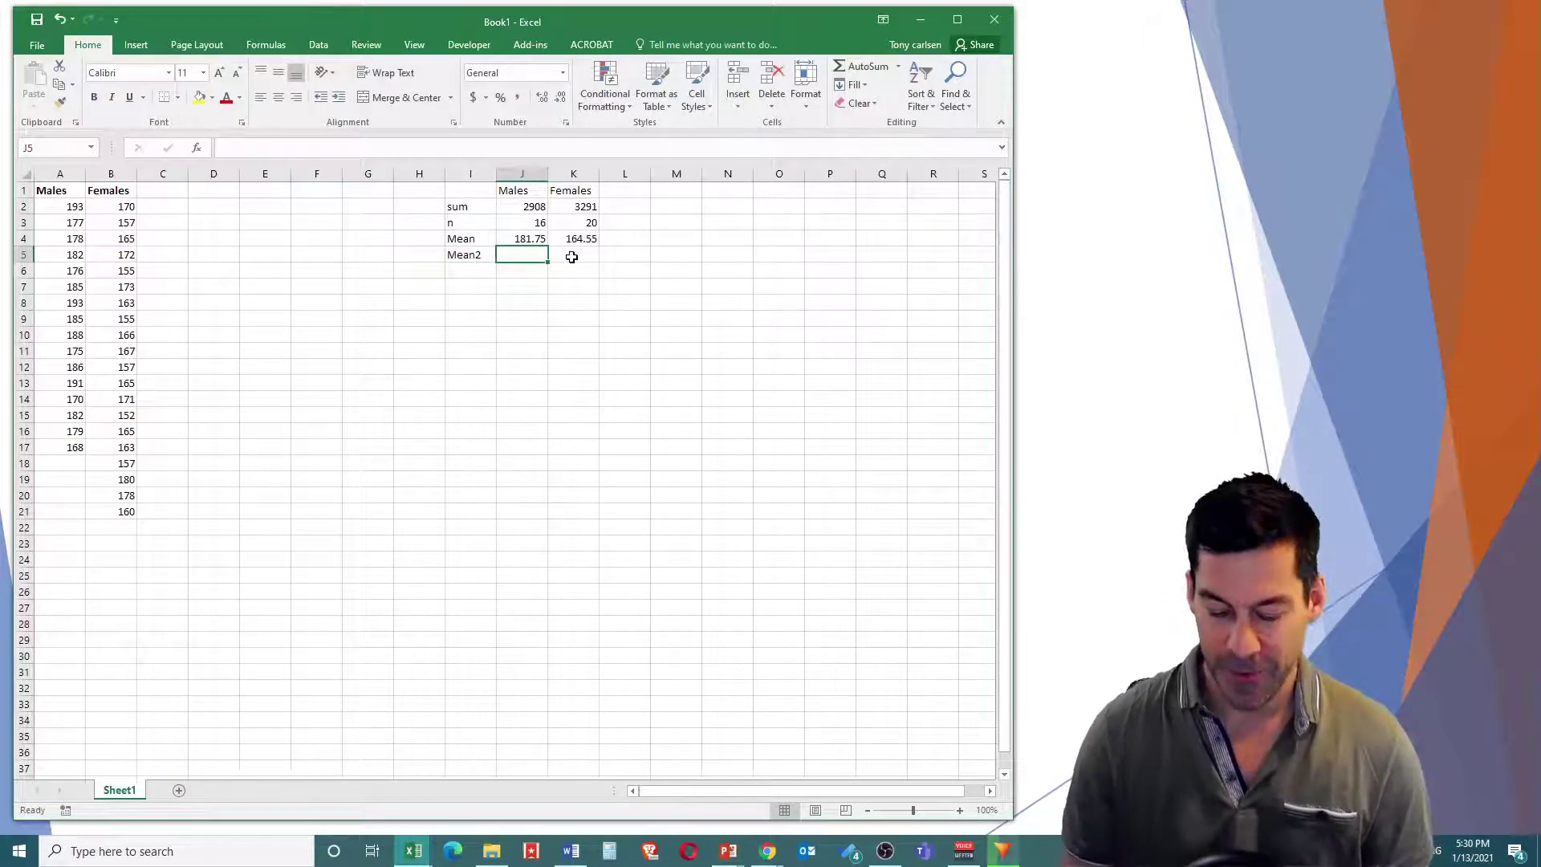
pyautogui.write('=average(')
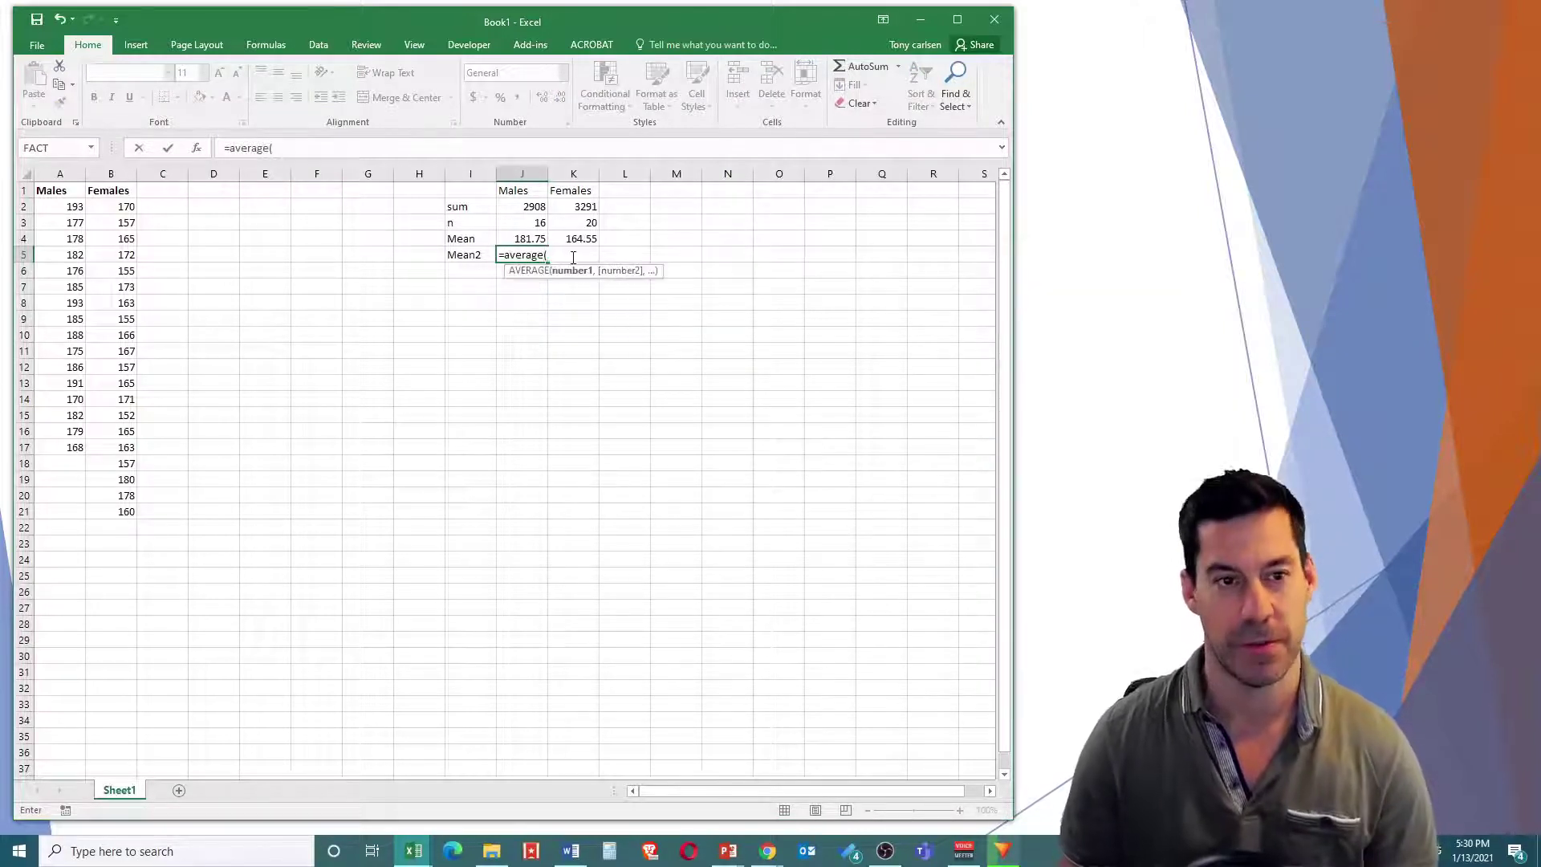
pyautogui.moveTo(54, 207); pyautogui.dragTo(61, 514)
pyautogui.press('Return')
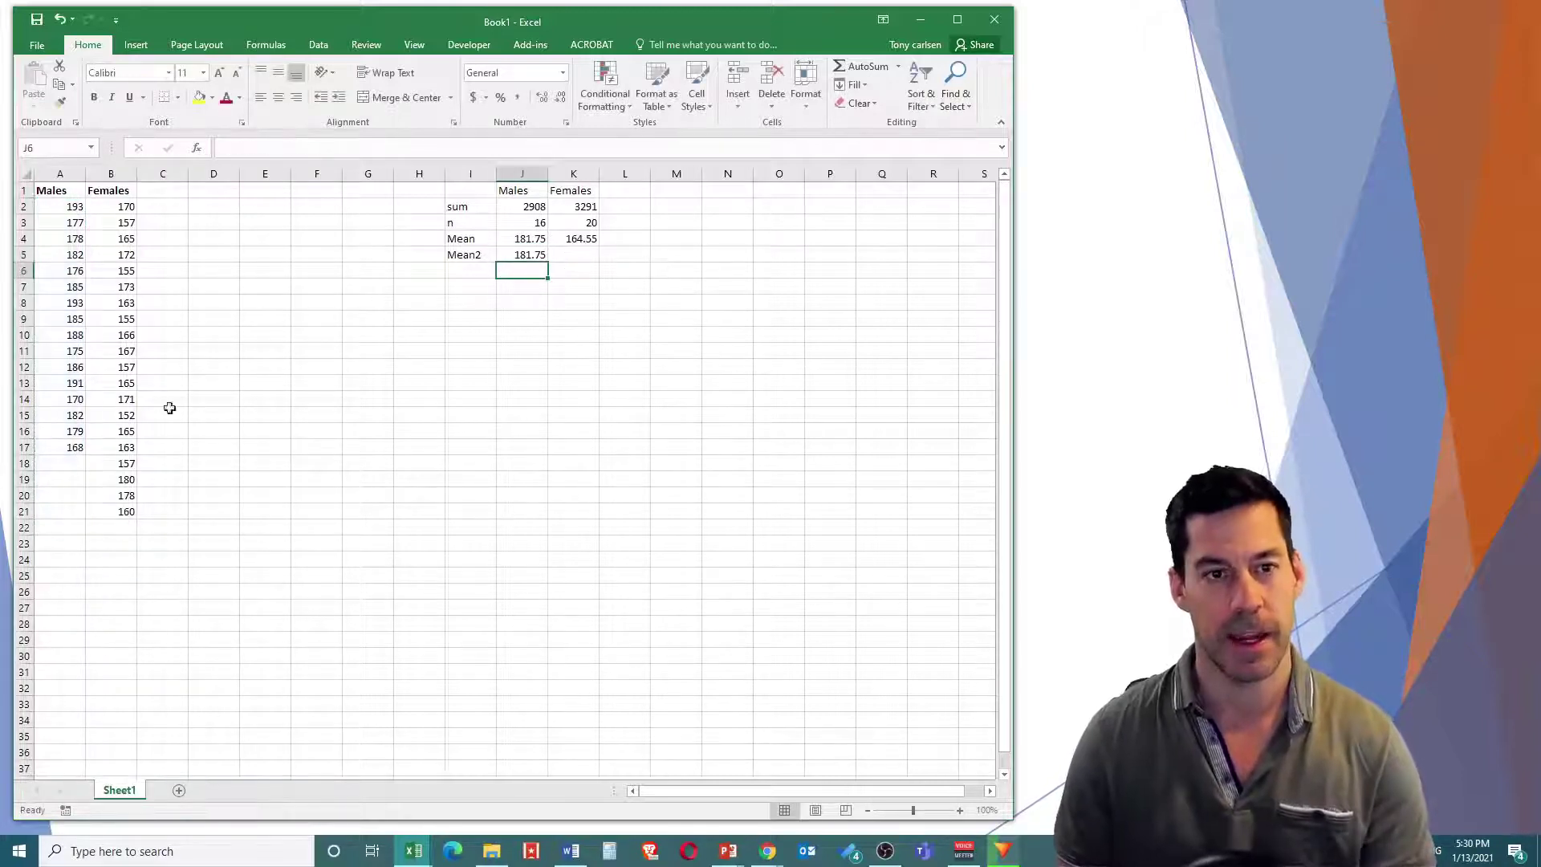
# Step: Fill the AVERAGE formula from J5 across into K5 for the females
pyautogui.click(519, 231)
pyautogui.click(519, 255)
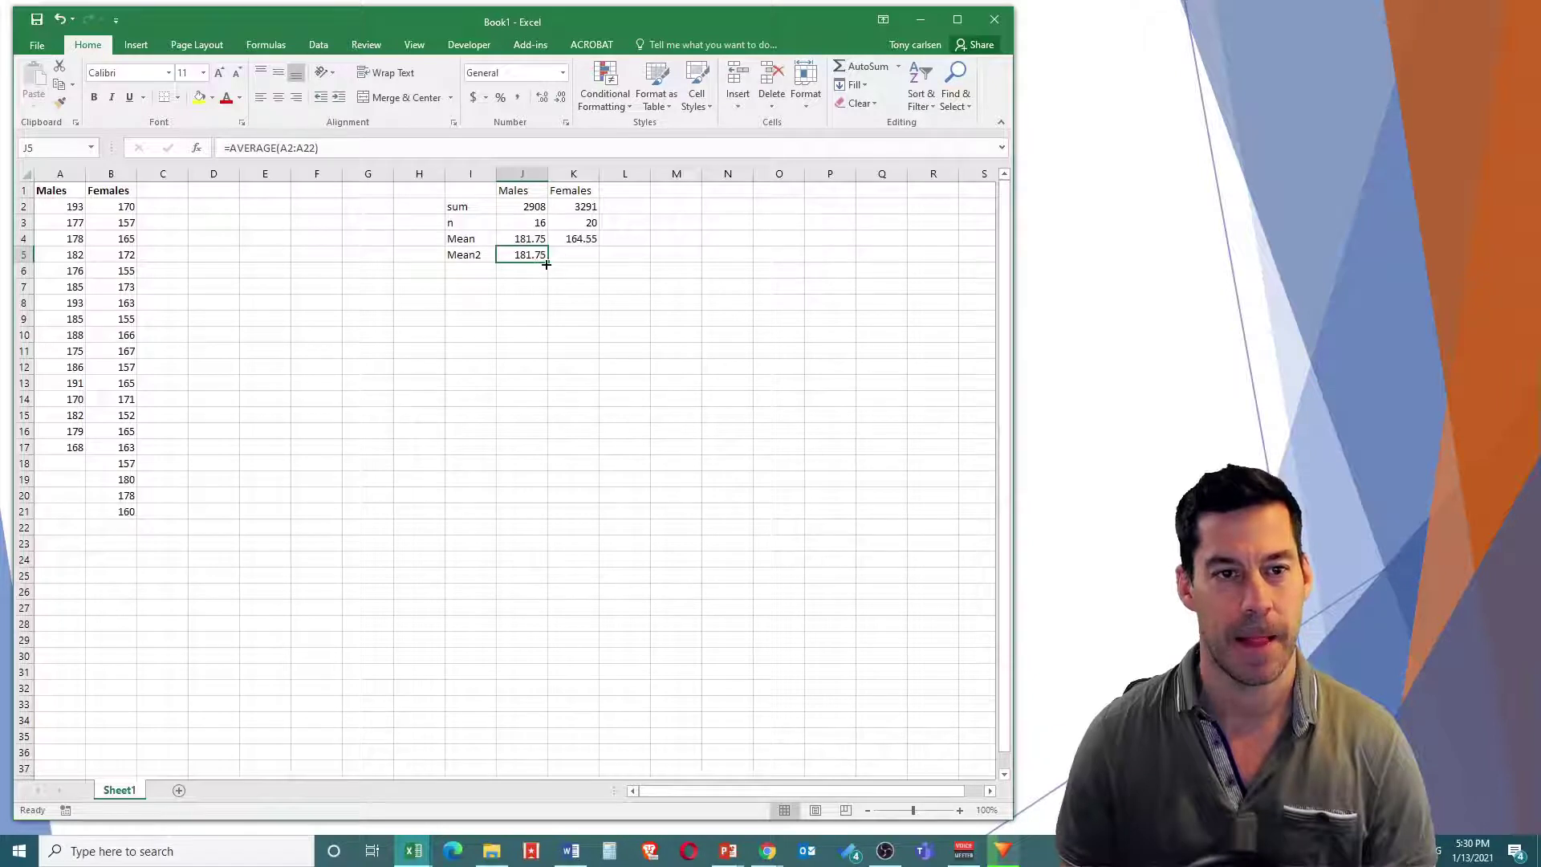
pyautogui.moveTo(546, 264); pyautogui.dragTo(596, 262)
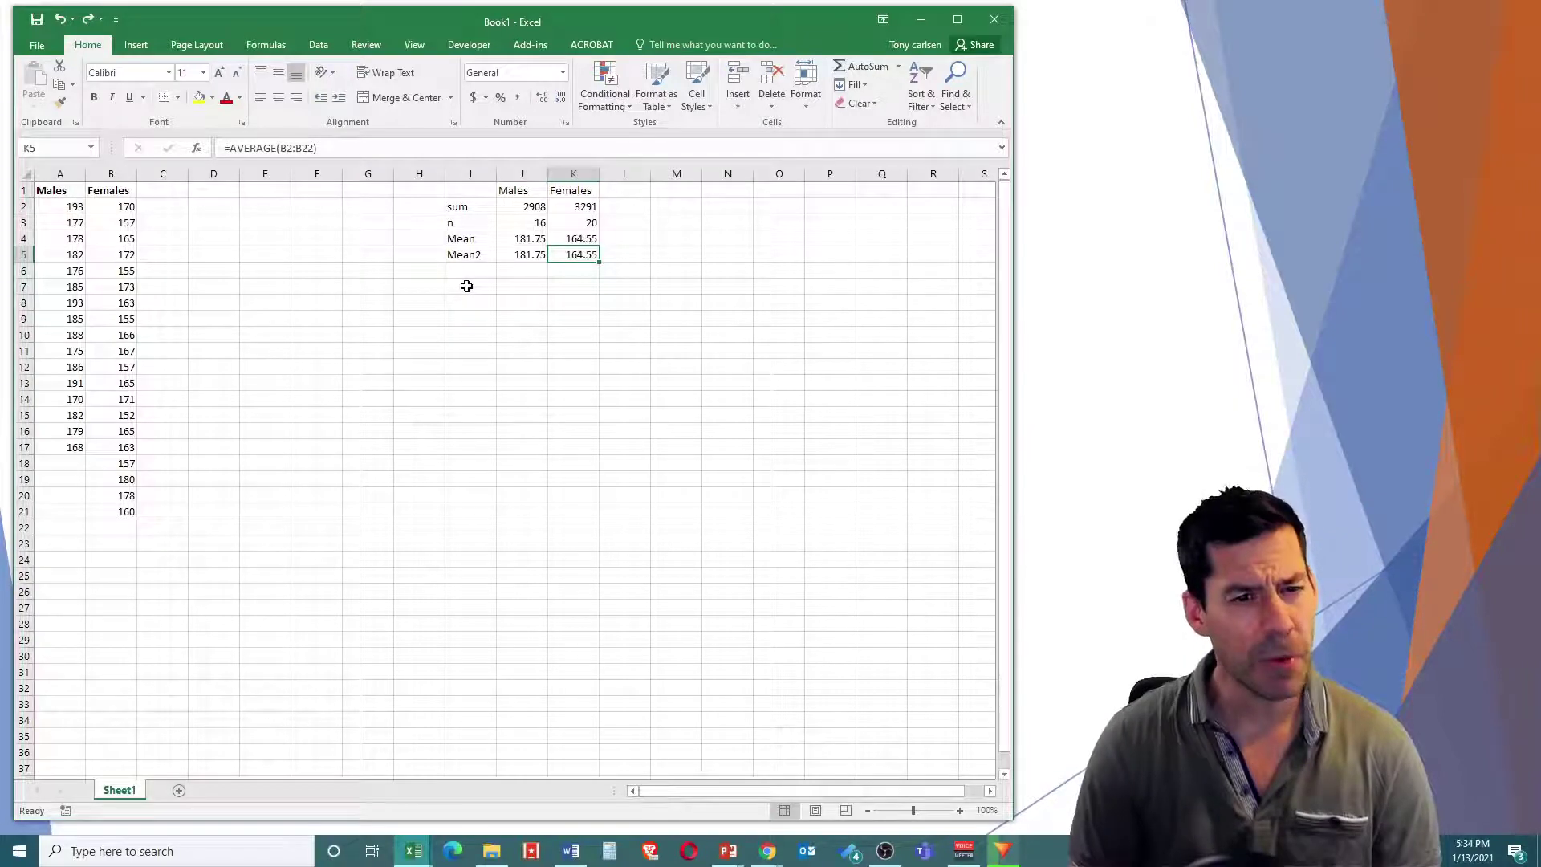
# Step: Sort the male values in A2:A17 from smallest to largest, continuing with the current selection only
pyautogui.moveTo(63, 206); pyautogui.dragTo(45, 450)
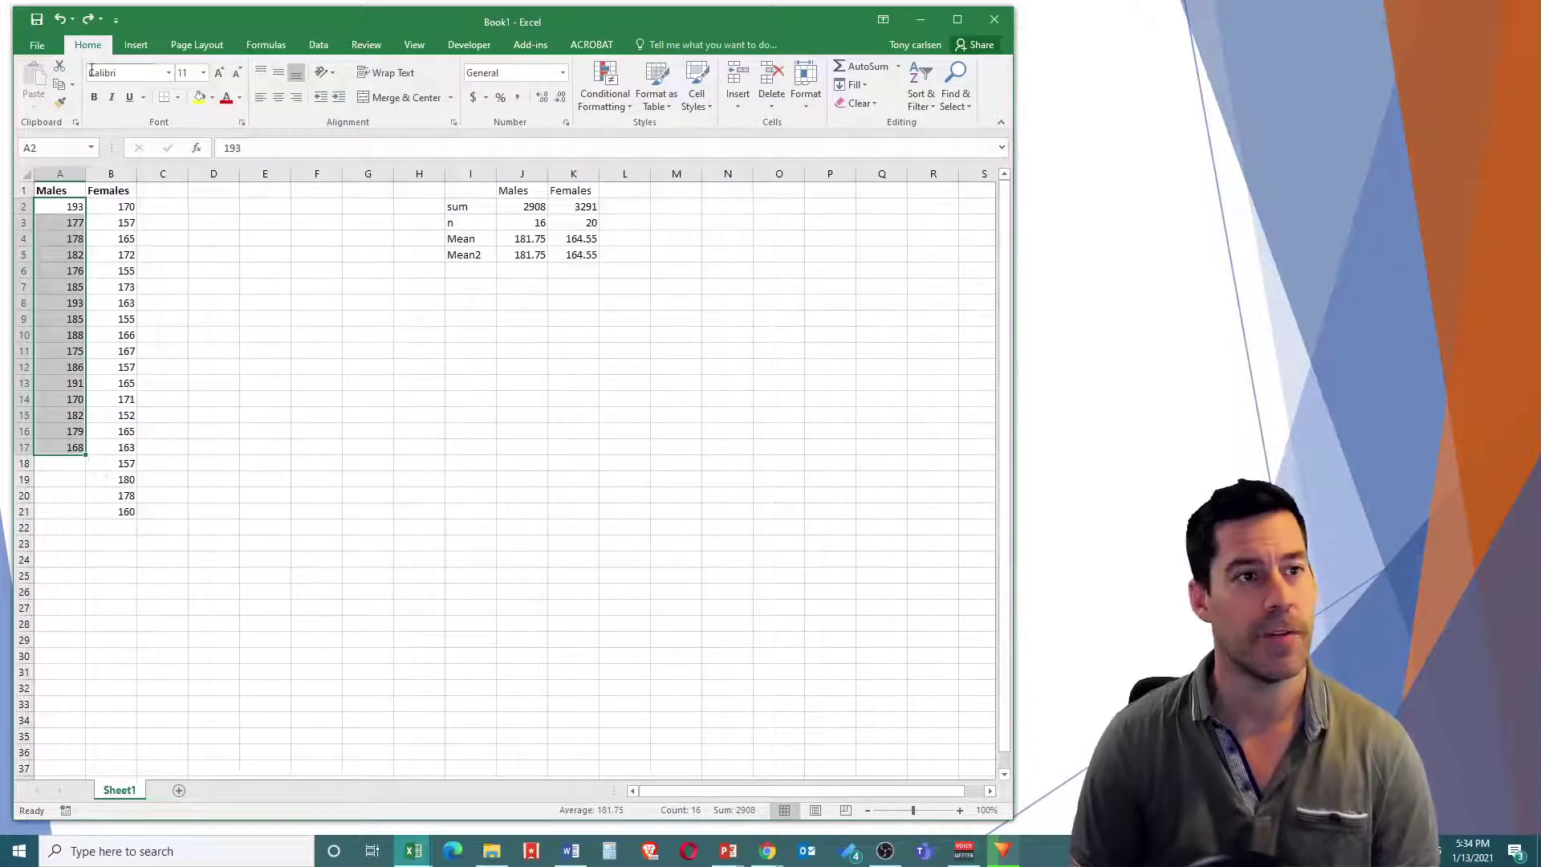
pyautogui.click(925, 104)
pyautogui.click(955, 123)
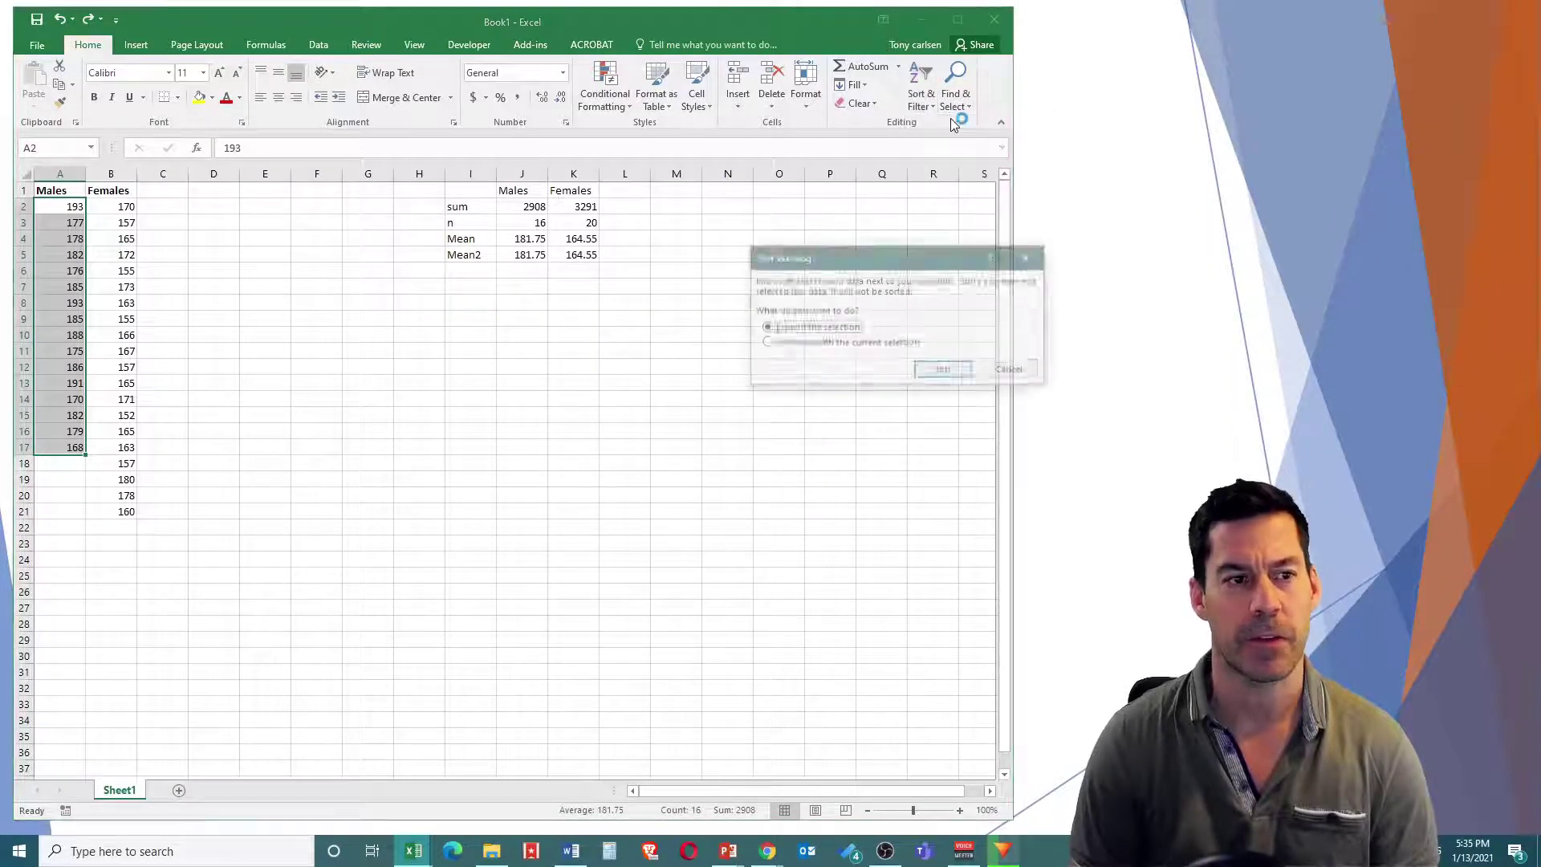
pyautogui.click(787, 345)
pyautogui.click(943, 372)
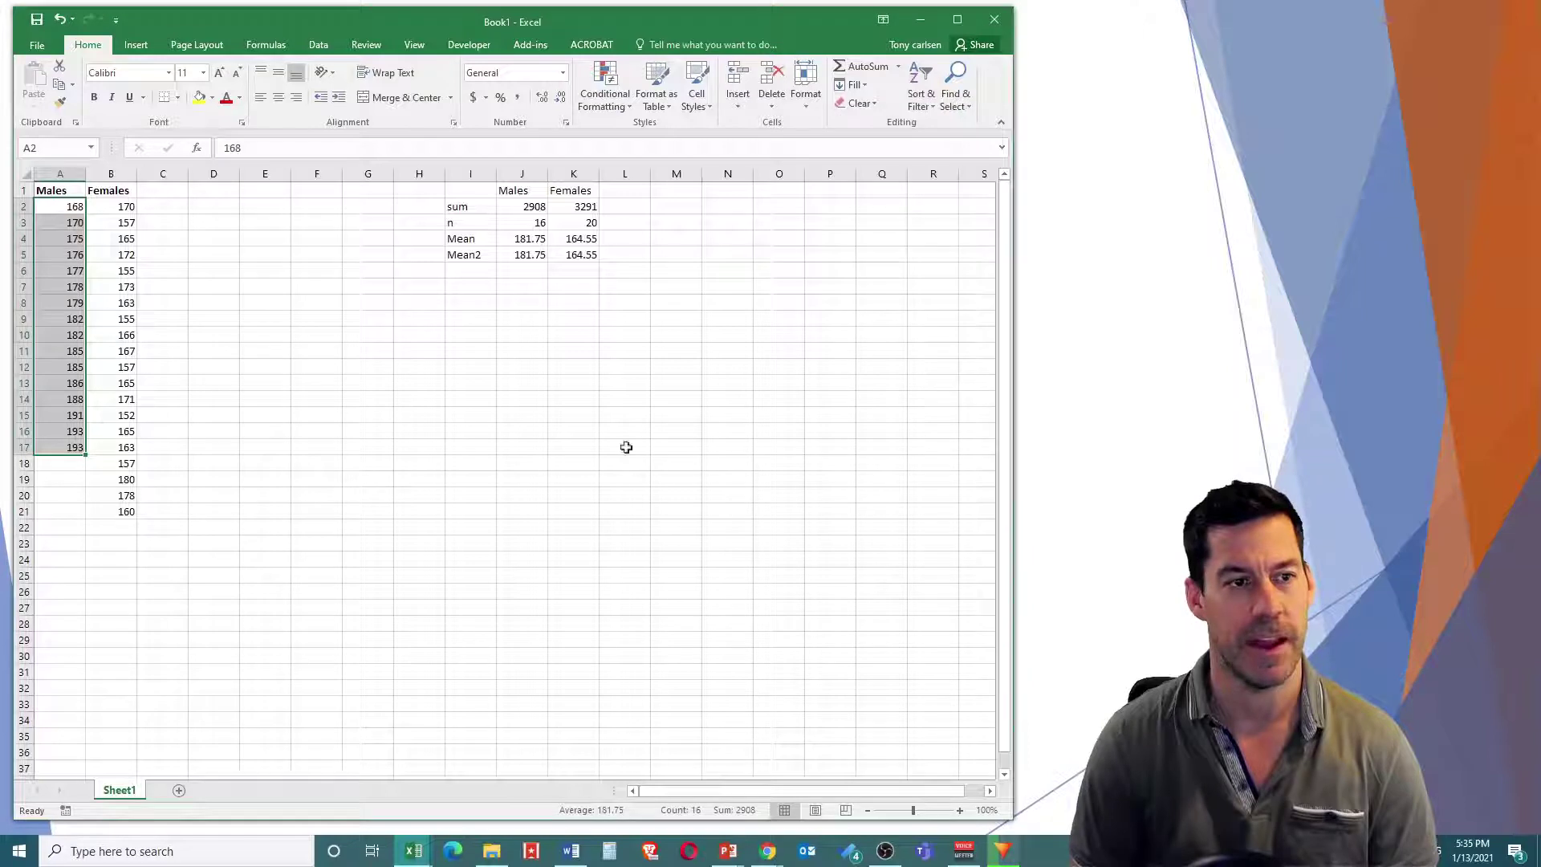
# Step: Sort the female values in B2:B21 from smallest to largest, continuing with the current selection only
pyautogui.moveTo(112, 205); pyautogui.dragTo(117, 511)
pyautogui.click(921, 90)
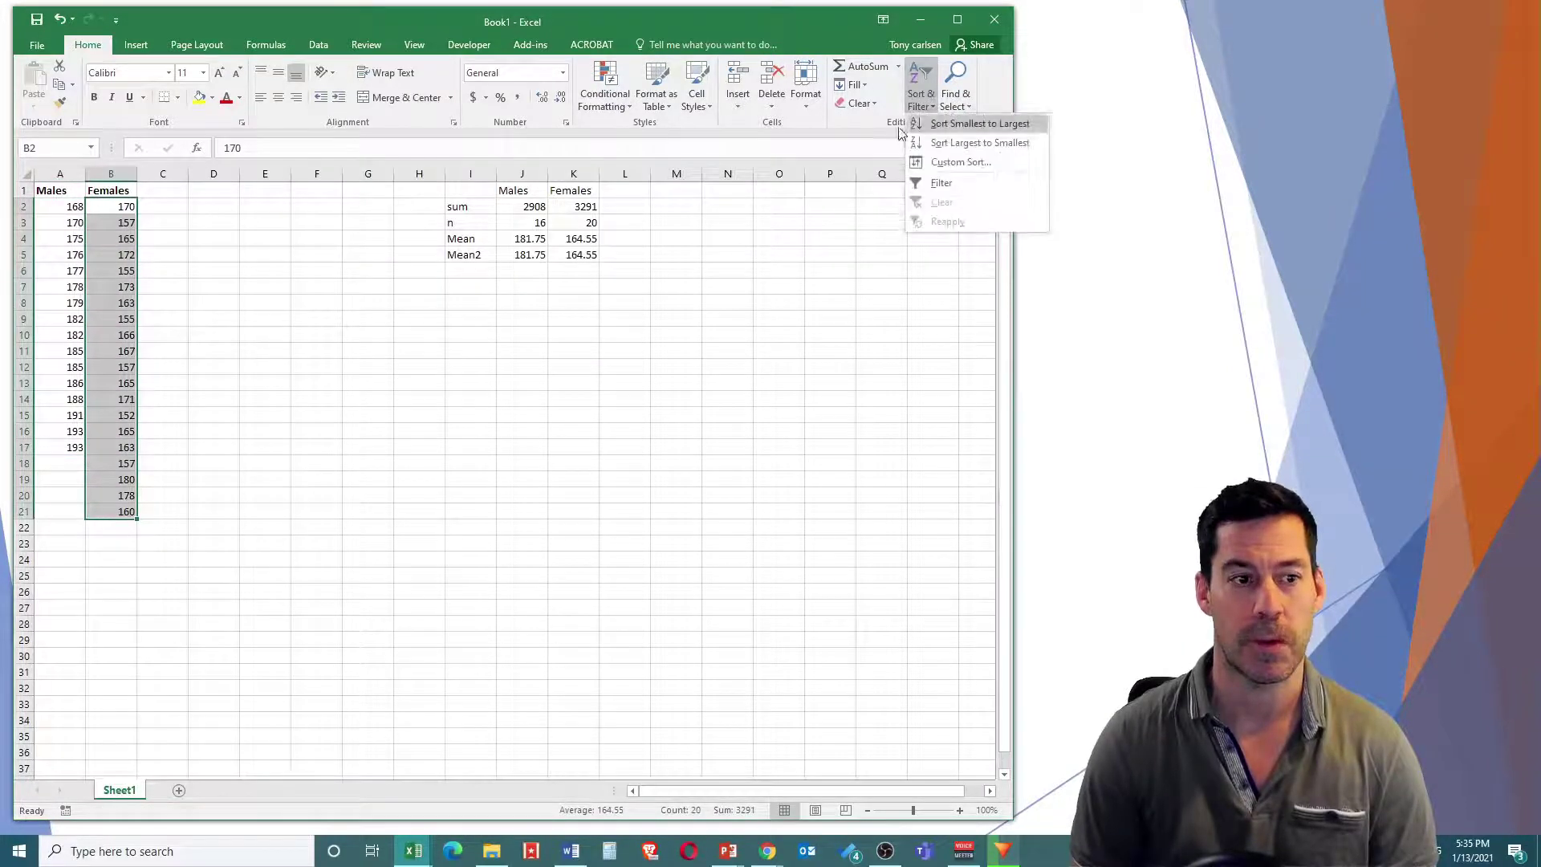
pyautogui.click(974, 126)
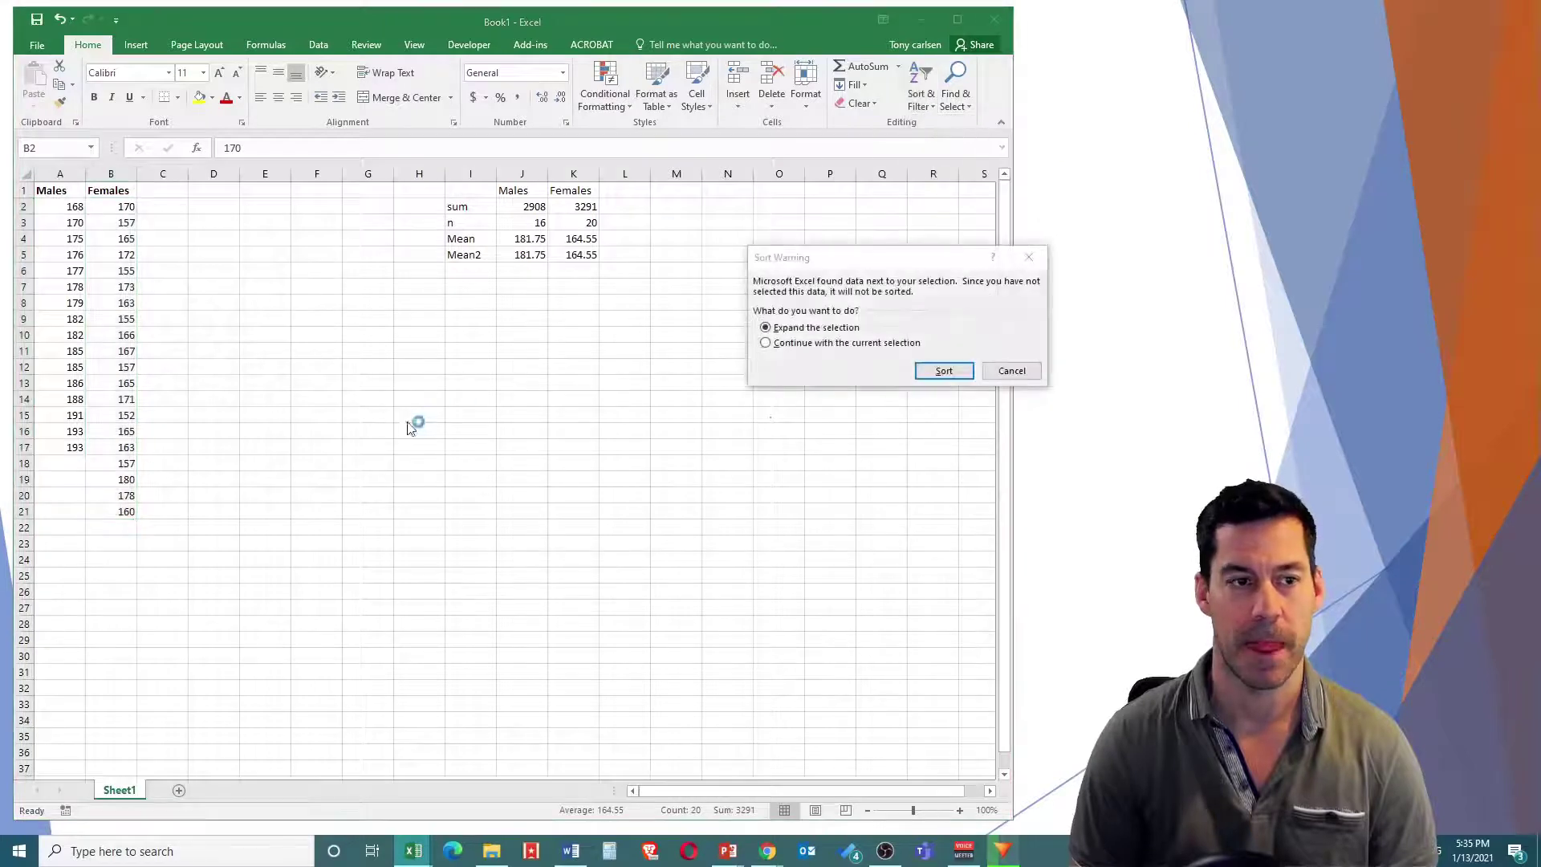
pyautogui.click(864, 343)
pyautogui.click(939, 371)
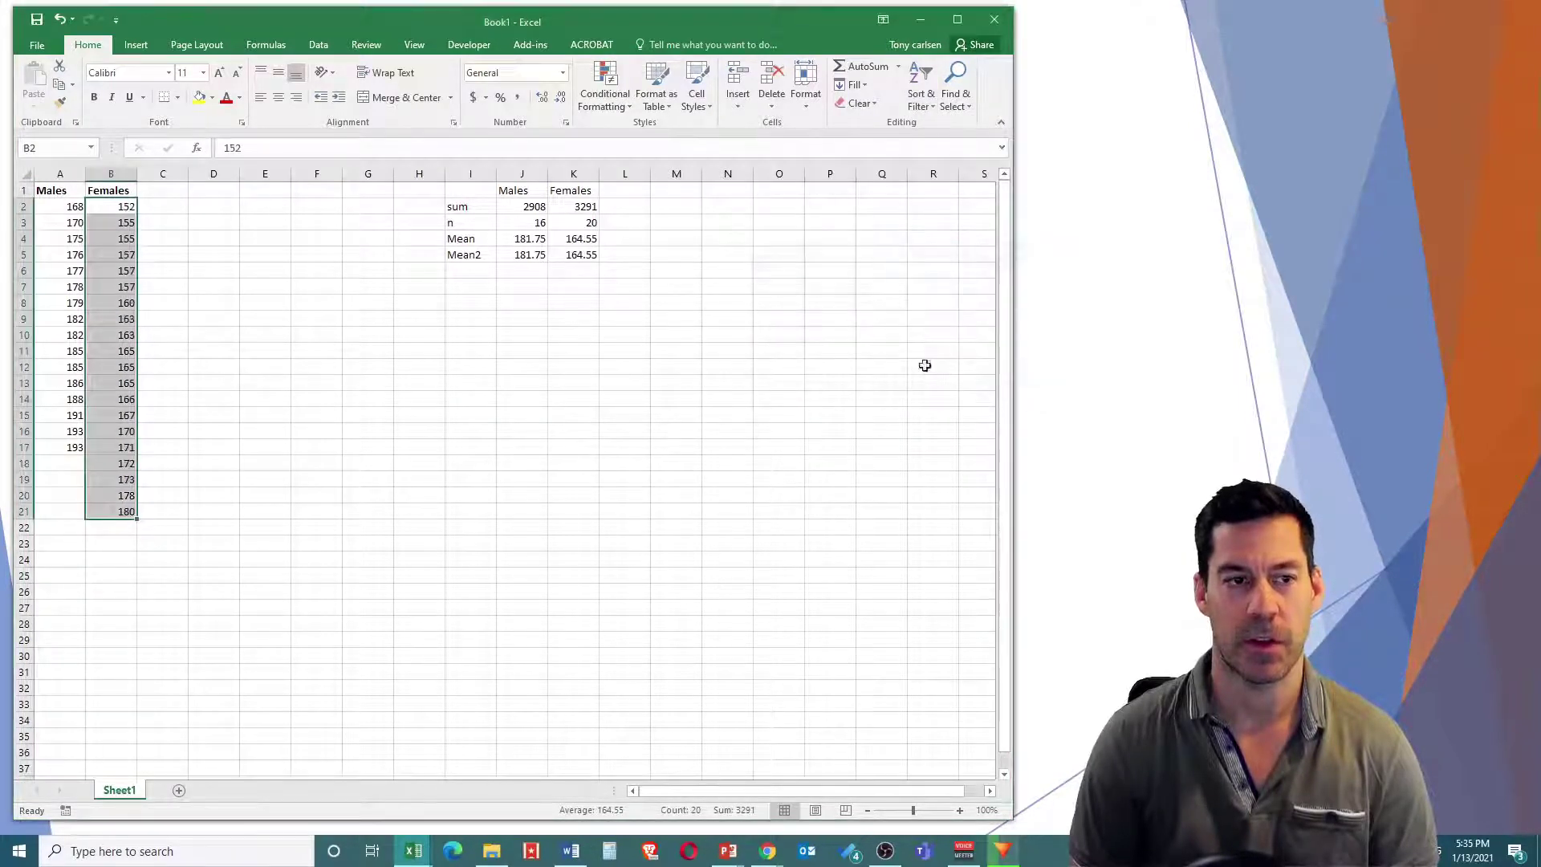
# Step: Review the sorted values and pick out the two middle male values in A9:A10
pyautogui.click(471, 409)
pyautogui.moveTo(121, 206); pyautogui.dragTo(116, 511)
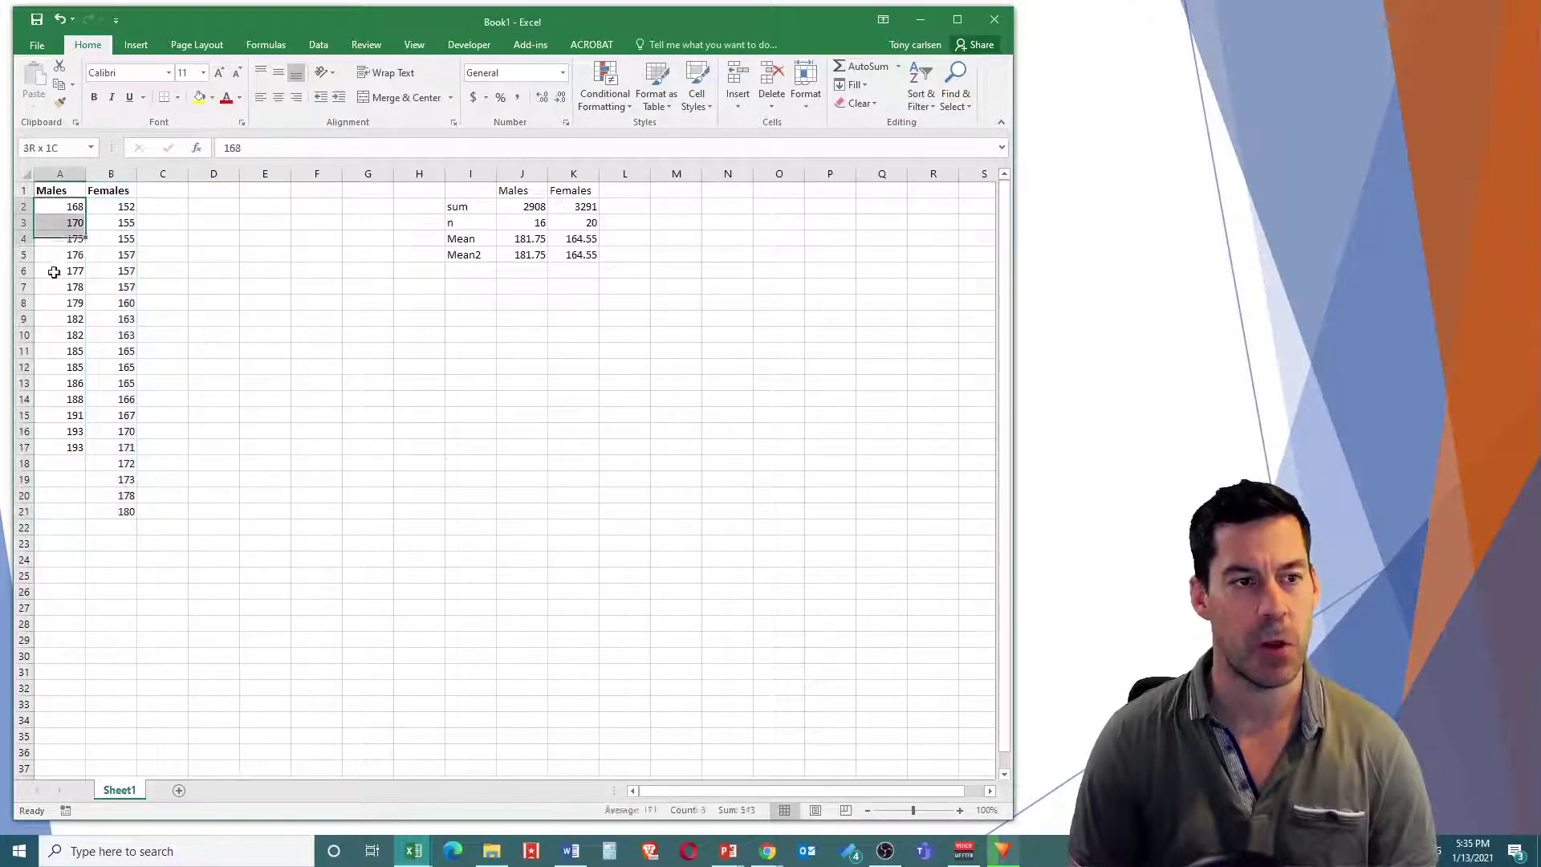
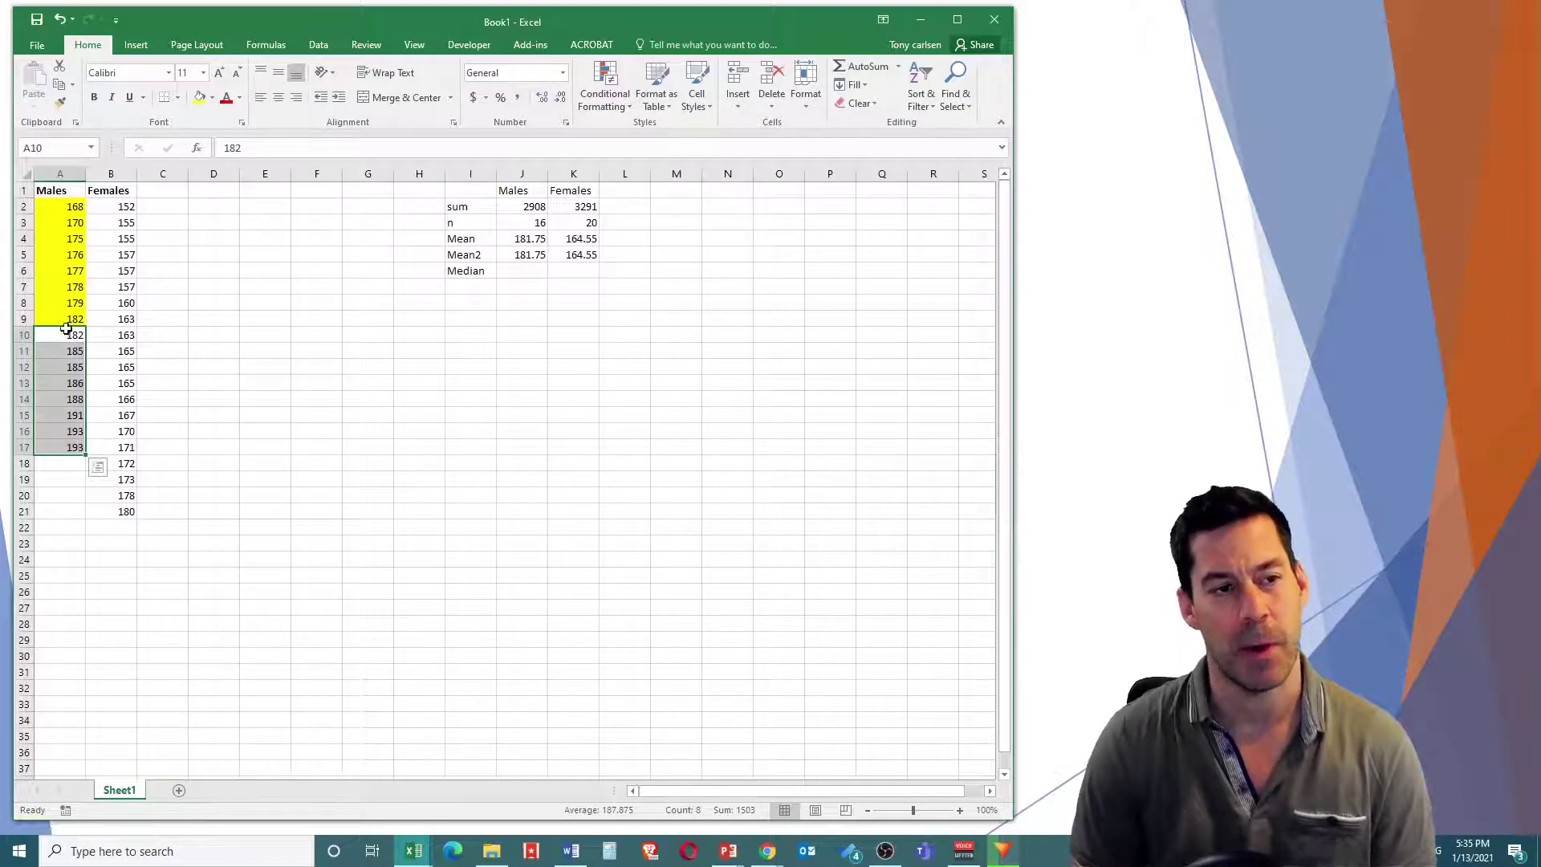
pyautogui.moveTo(66, 319); pyautogui.dragTo(68, 335)
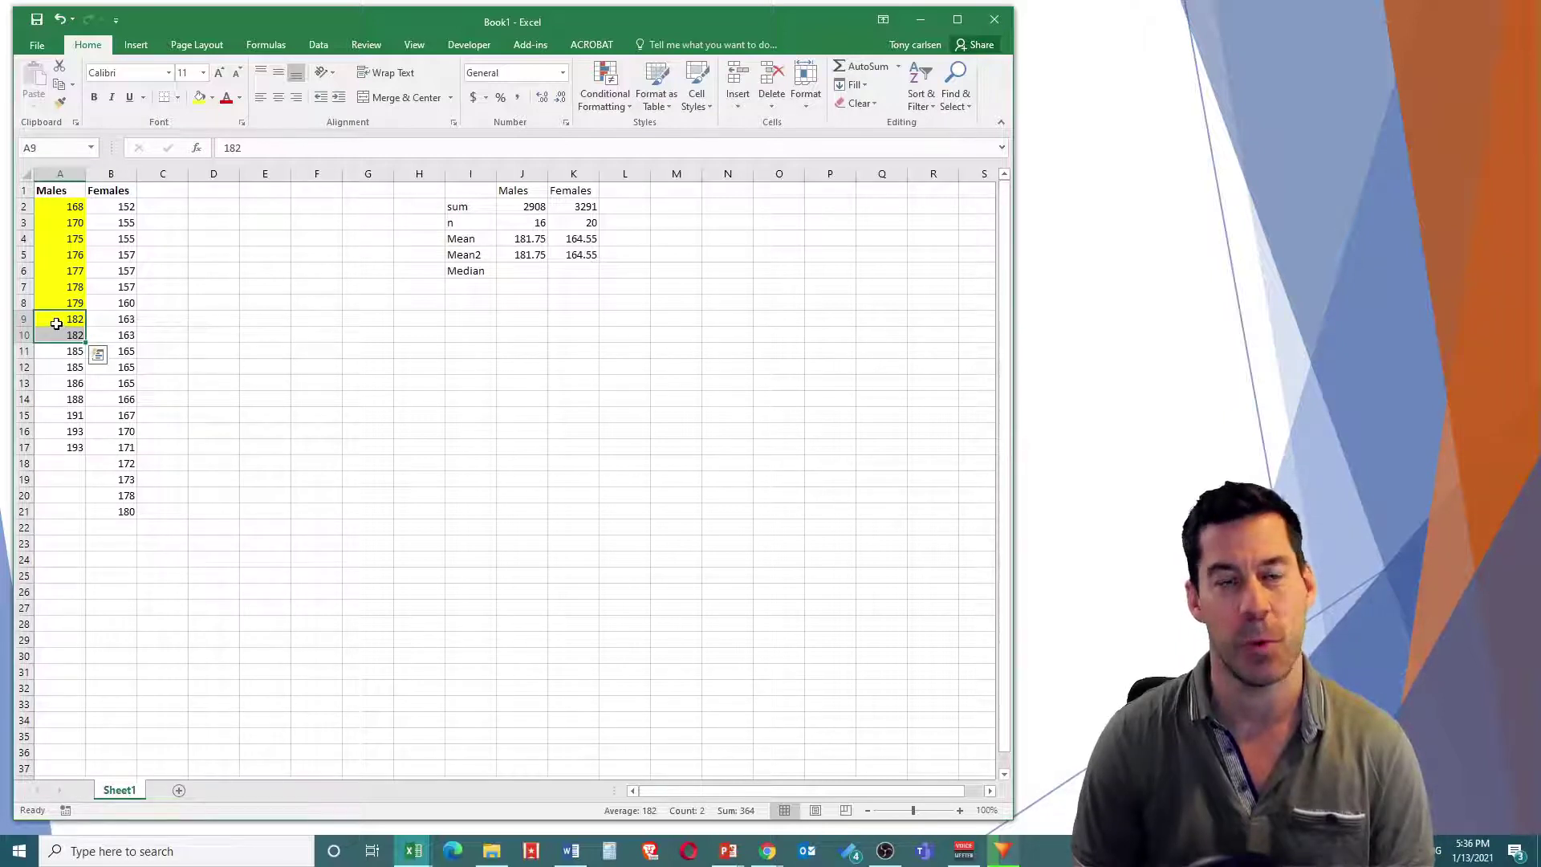
# Step: Enter =AVERAGE(A9:A10) in J6 as the male median
pyautogui.click(522, 272)
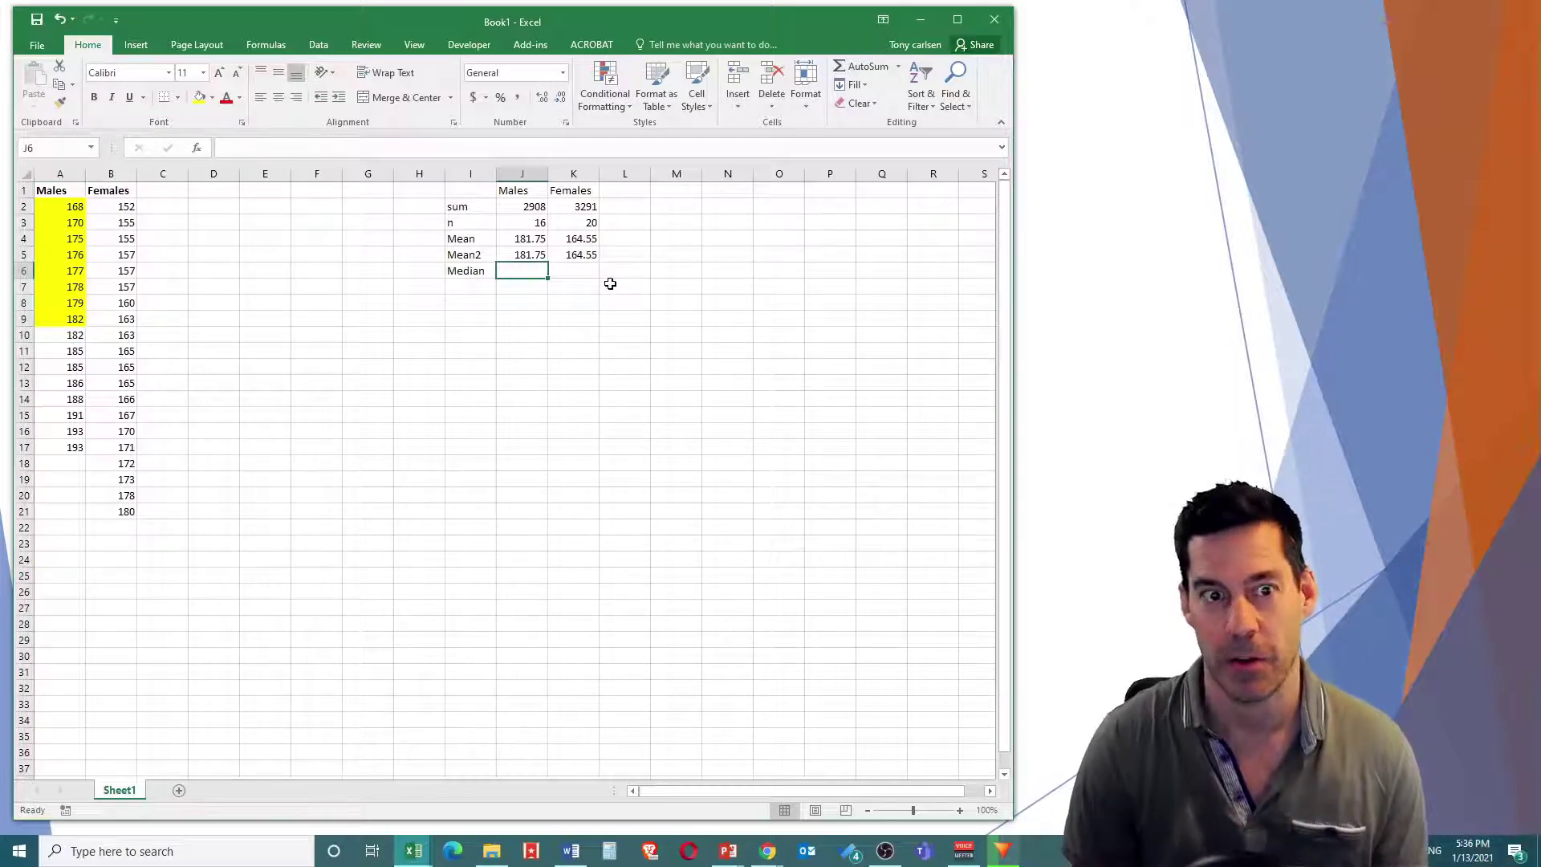
pyautogui.press('F2')
pyautogui.write('=average(')
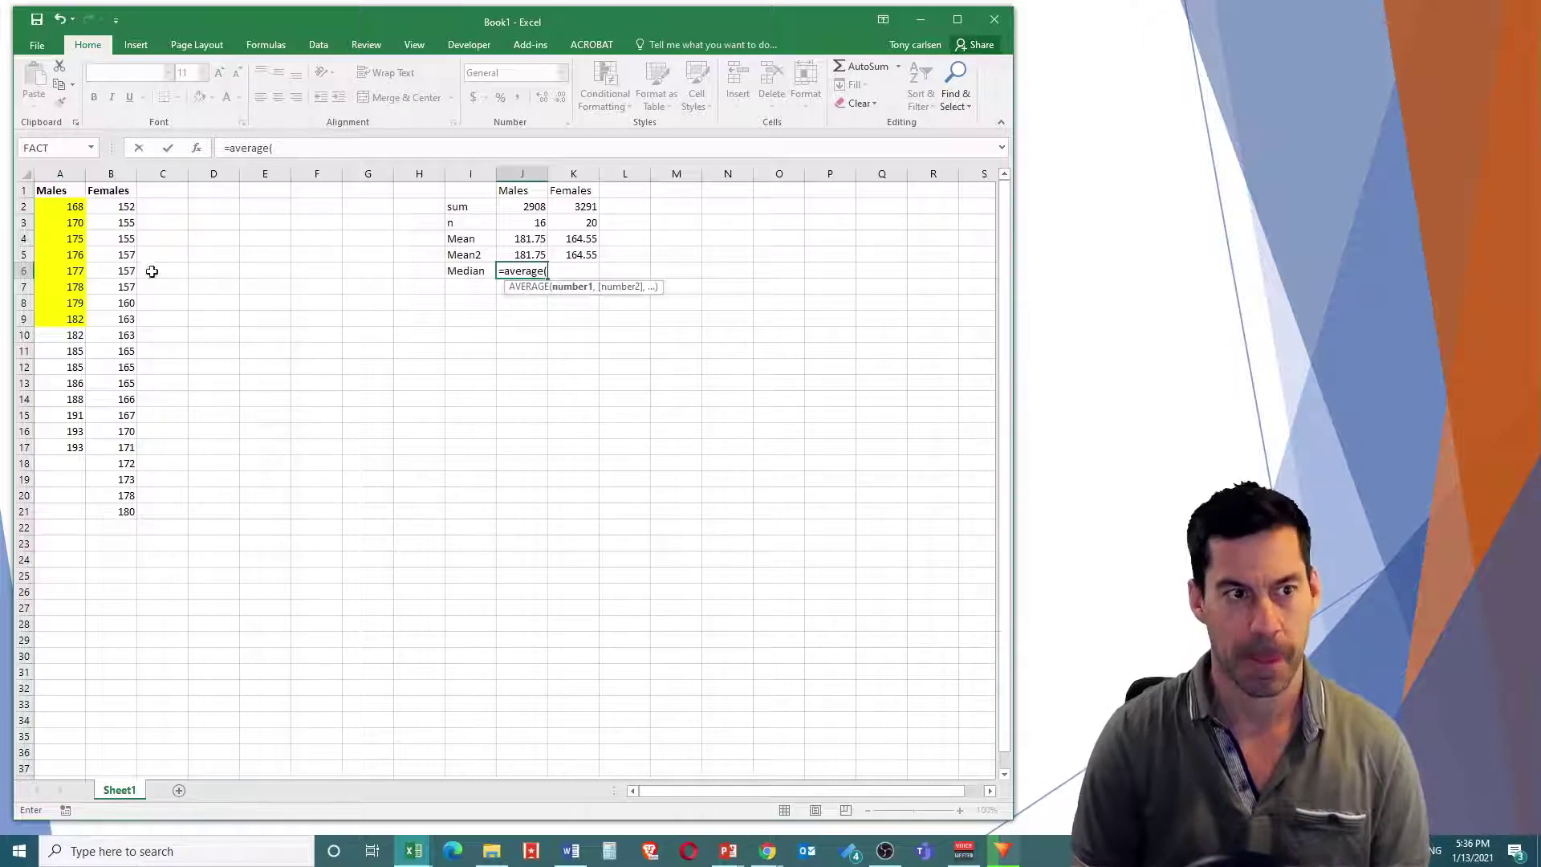
pyautogui.moveTo(70, 318); pyautogui.dragTo(63, 332)
pyautogui.press('Return')
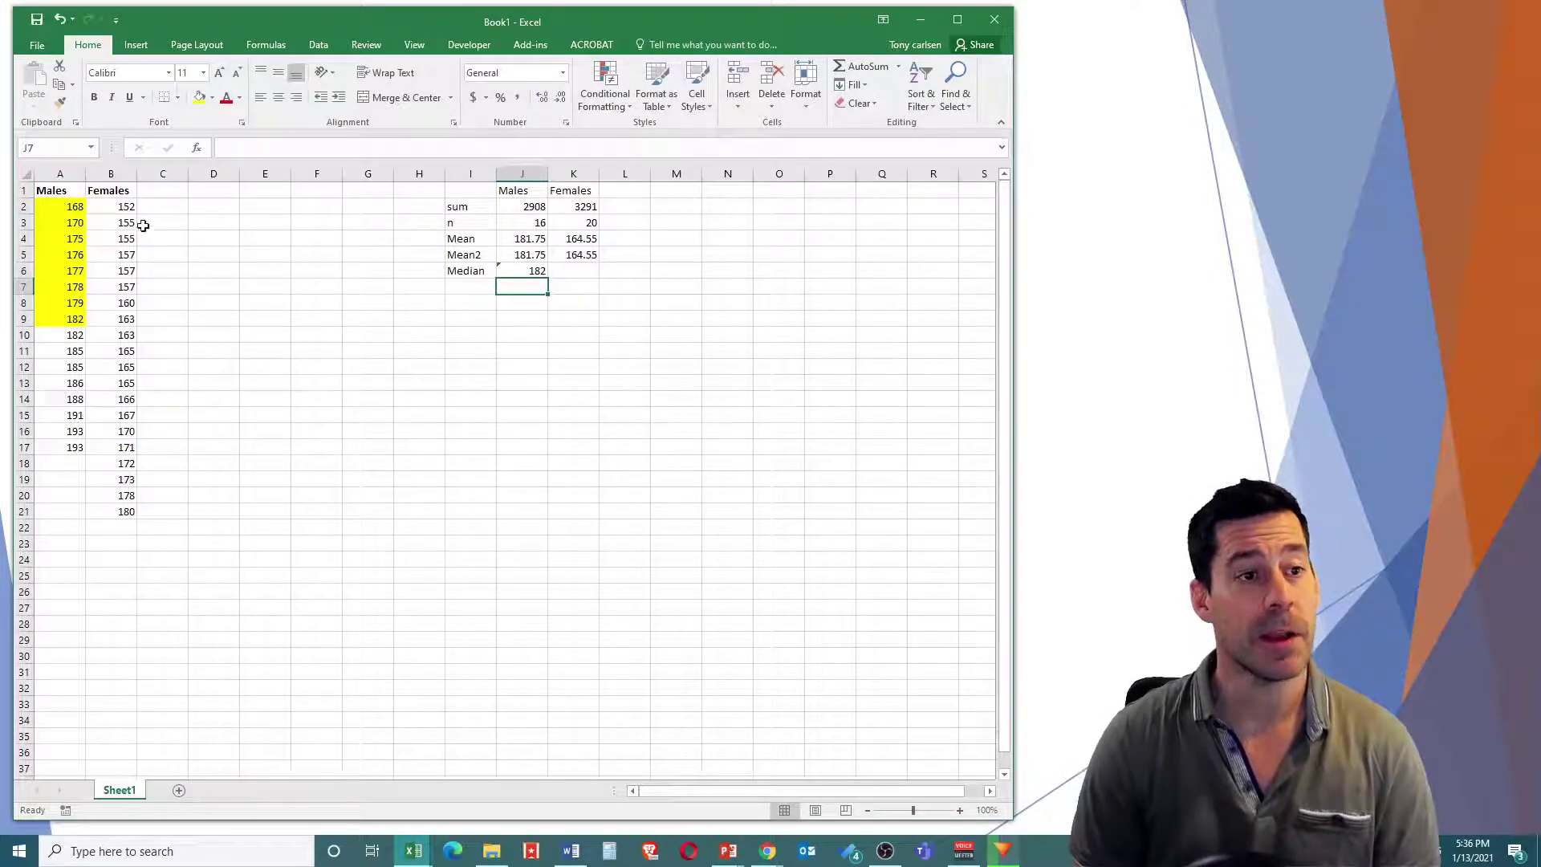
# Step: Fill the lower half of the female values, B2:B11, with yellow and compare it with the upper half
pyautogui.moveTo(111, 207); pyautogui.dragTo(108, 346)
pyautogui.click(199, 97)
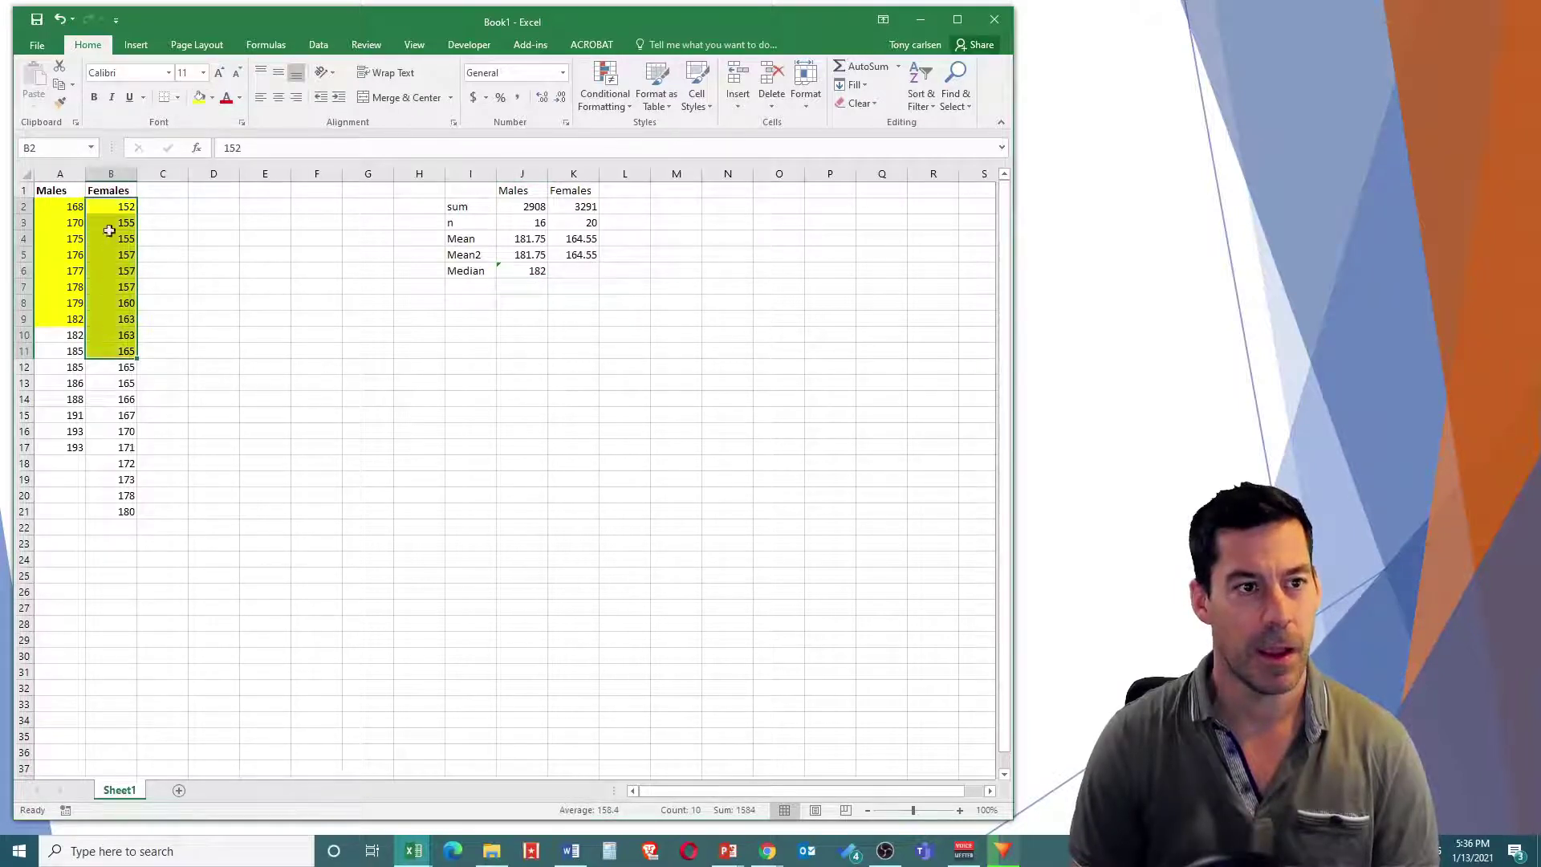
pyautogui.moveTo(124, 367); pyautogui.dragTo(120, 508)
pyautogui.click(156, 447)
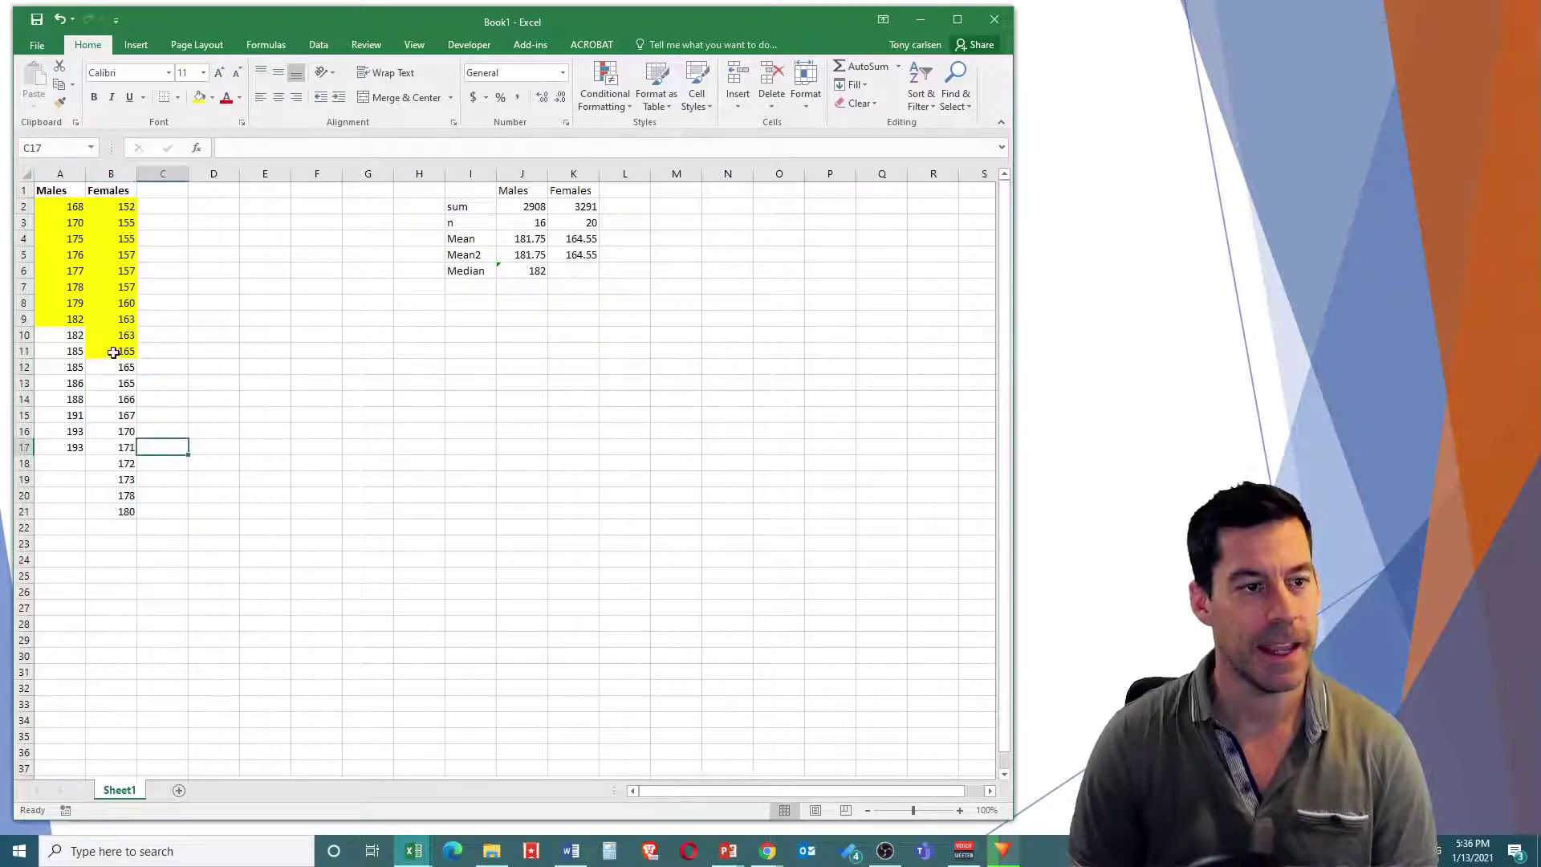
# Step: Enter =AVERAGE(B11:B12) in K6 as the female median, averaging the two middle female values
pyautogui.moveTo(116, 350); pyautogui.dragTo(107, 372)
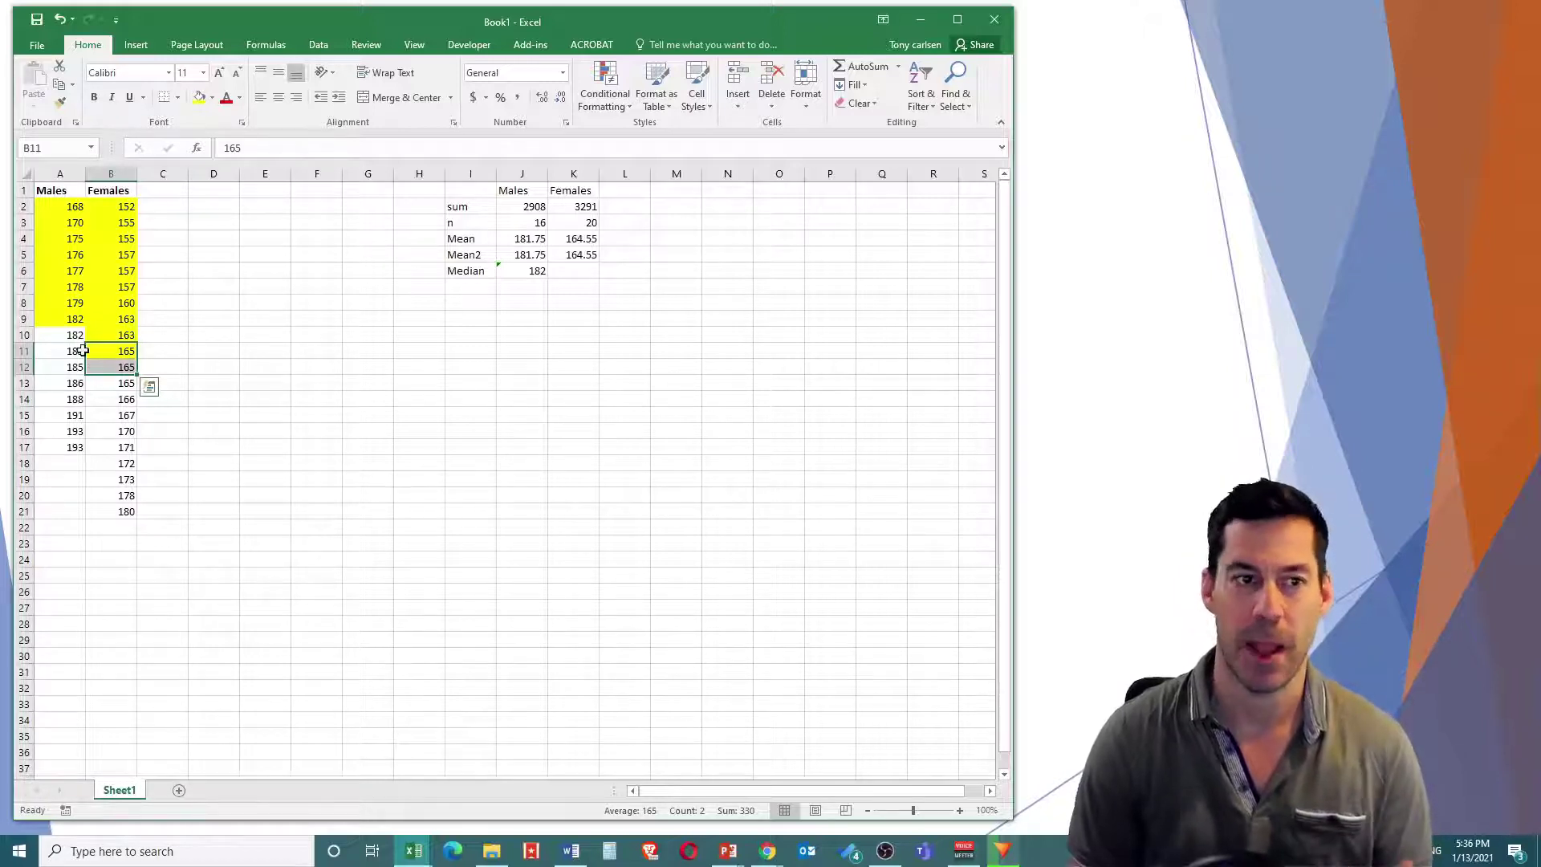
pyautogui.click(590, 271)
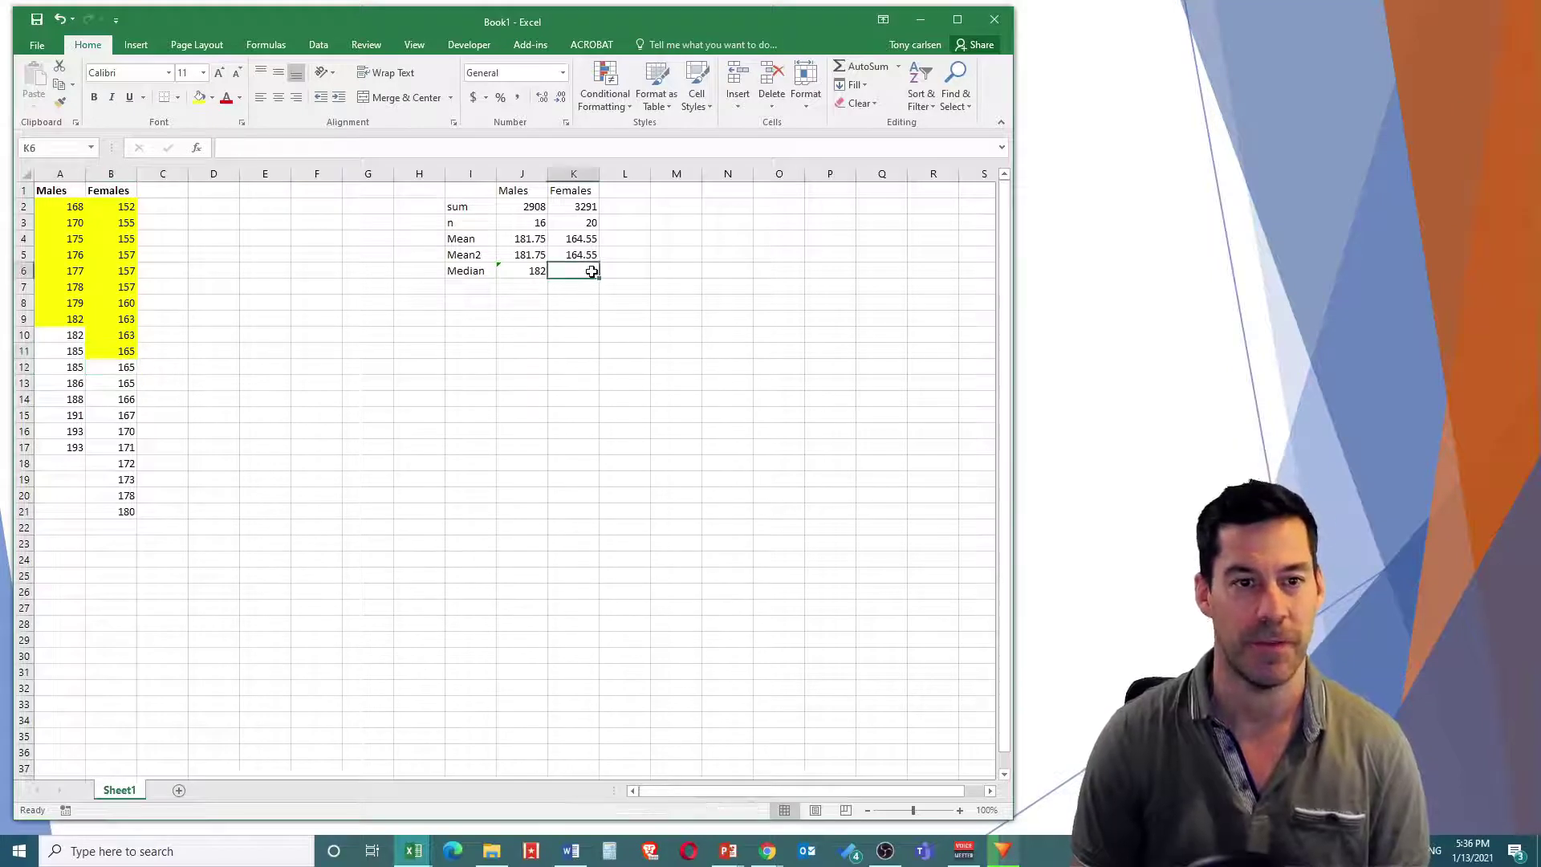
pyautogui.write('1')
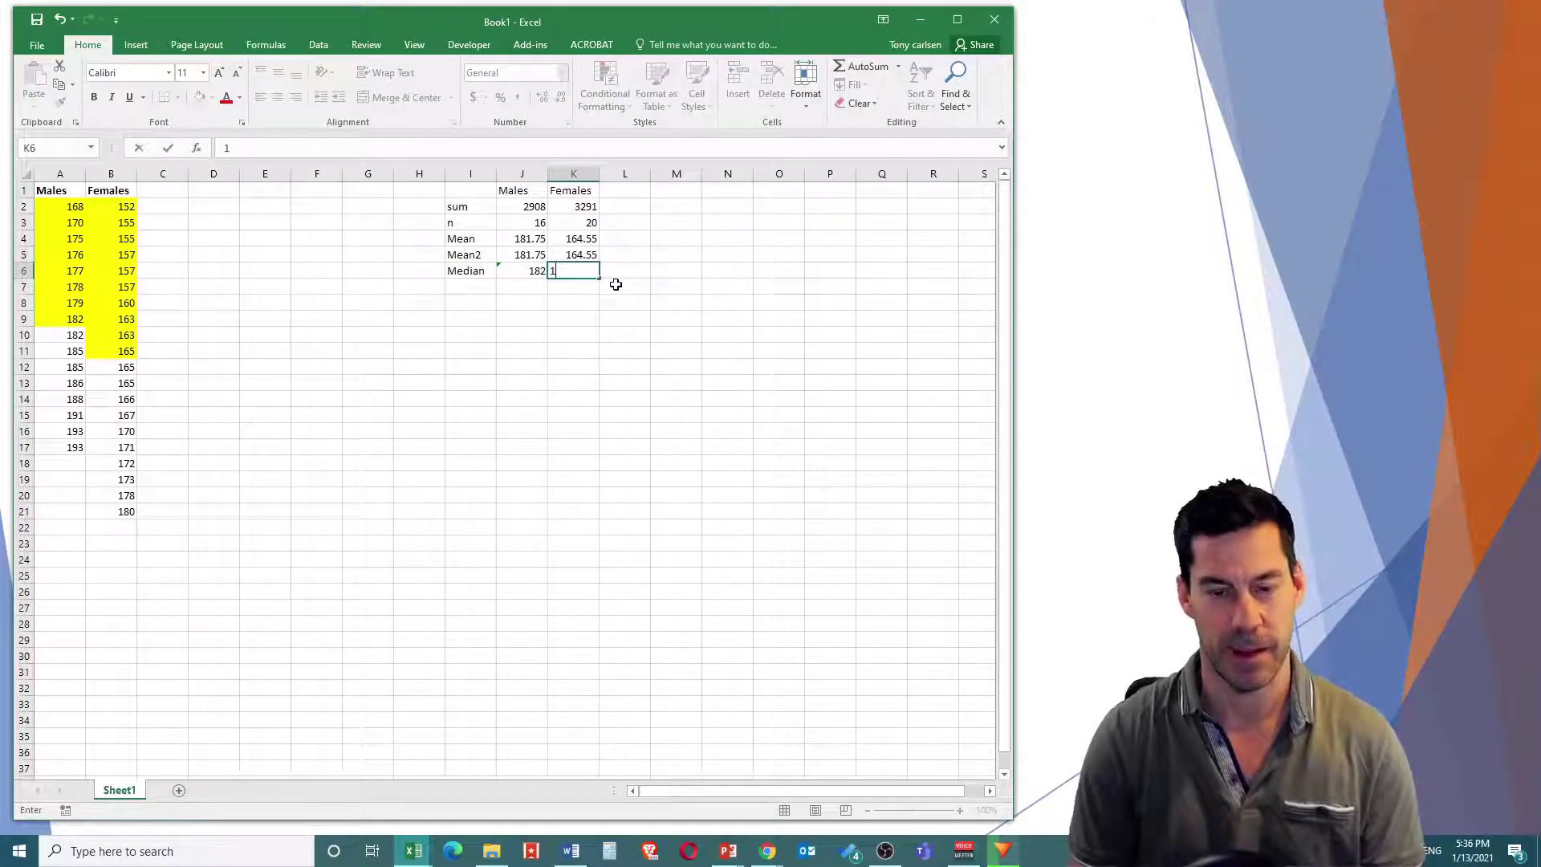
pyautogui.write('=a')
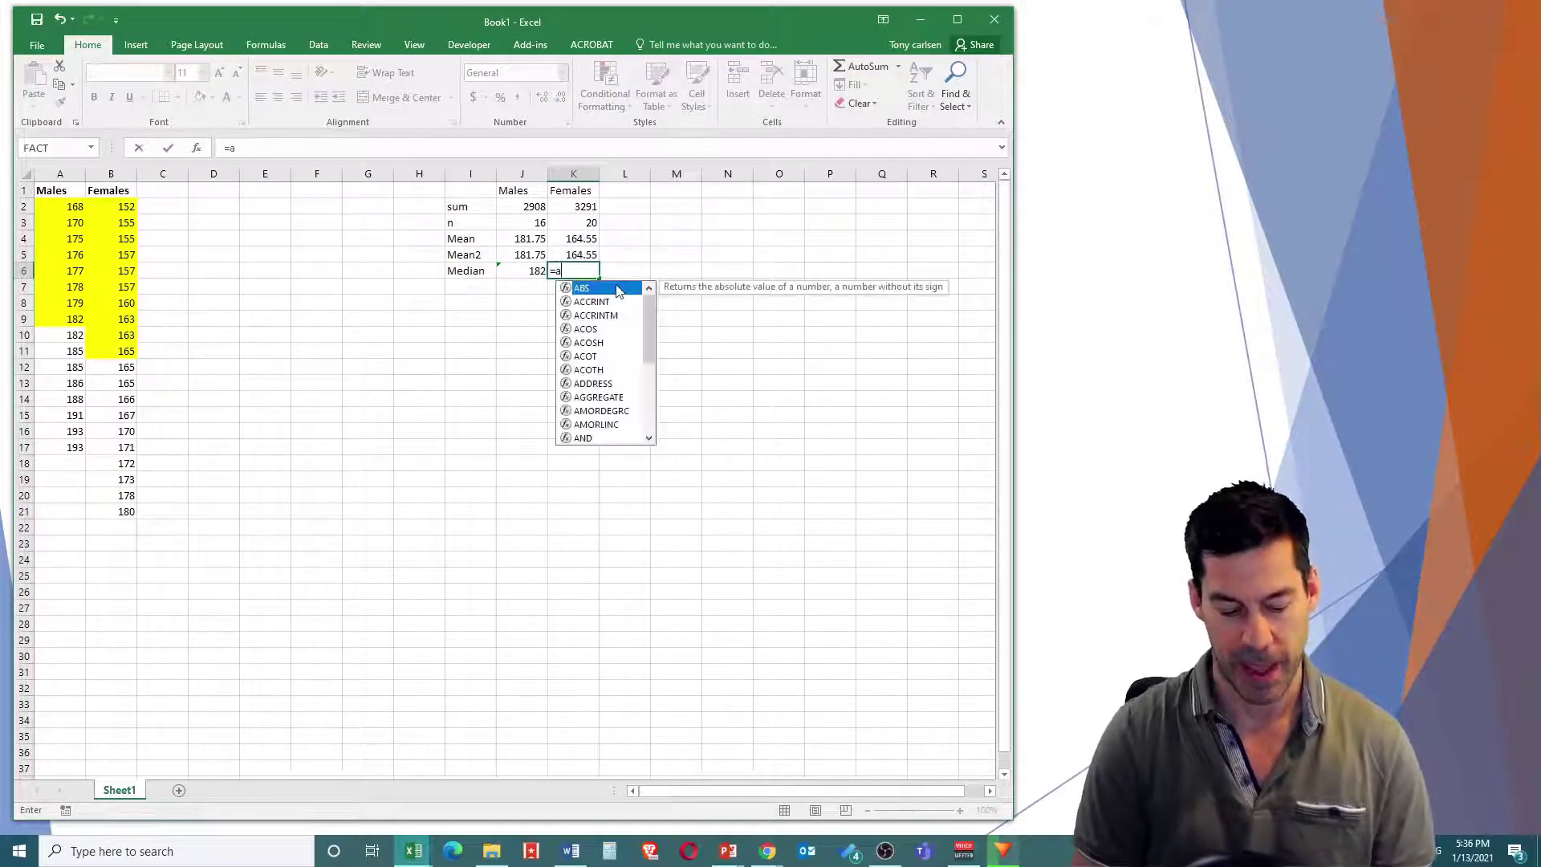
pyautogui.write('verage(')
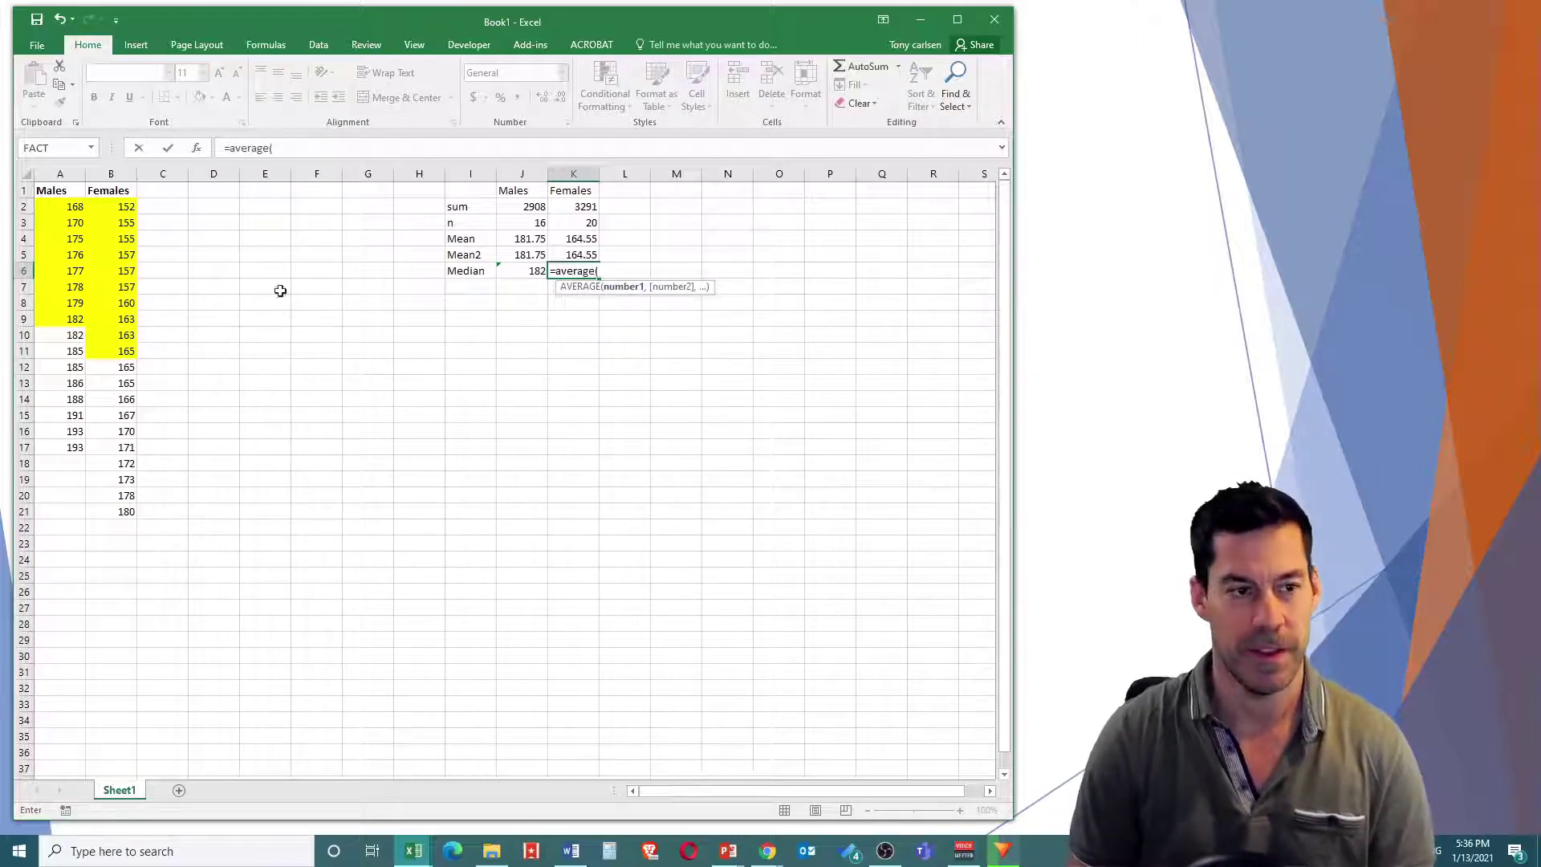
pyautogui.click(111, 353)
pyautogui.moveTo(113, 367); pyautogui.dragTo(113, 368)
pyautogui.press('Return')
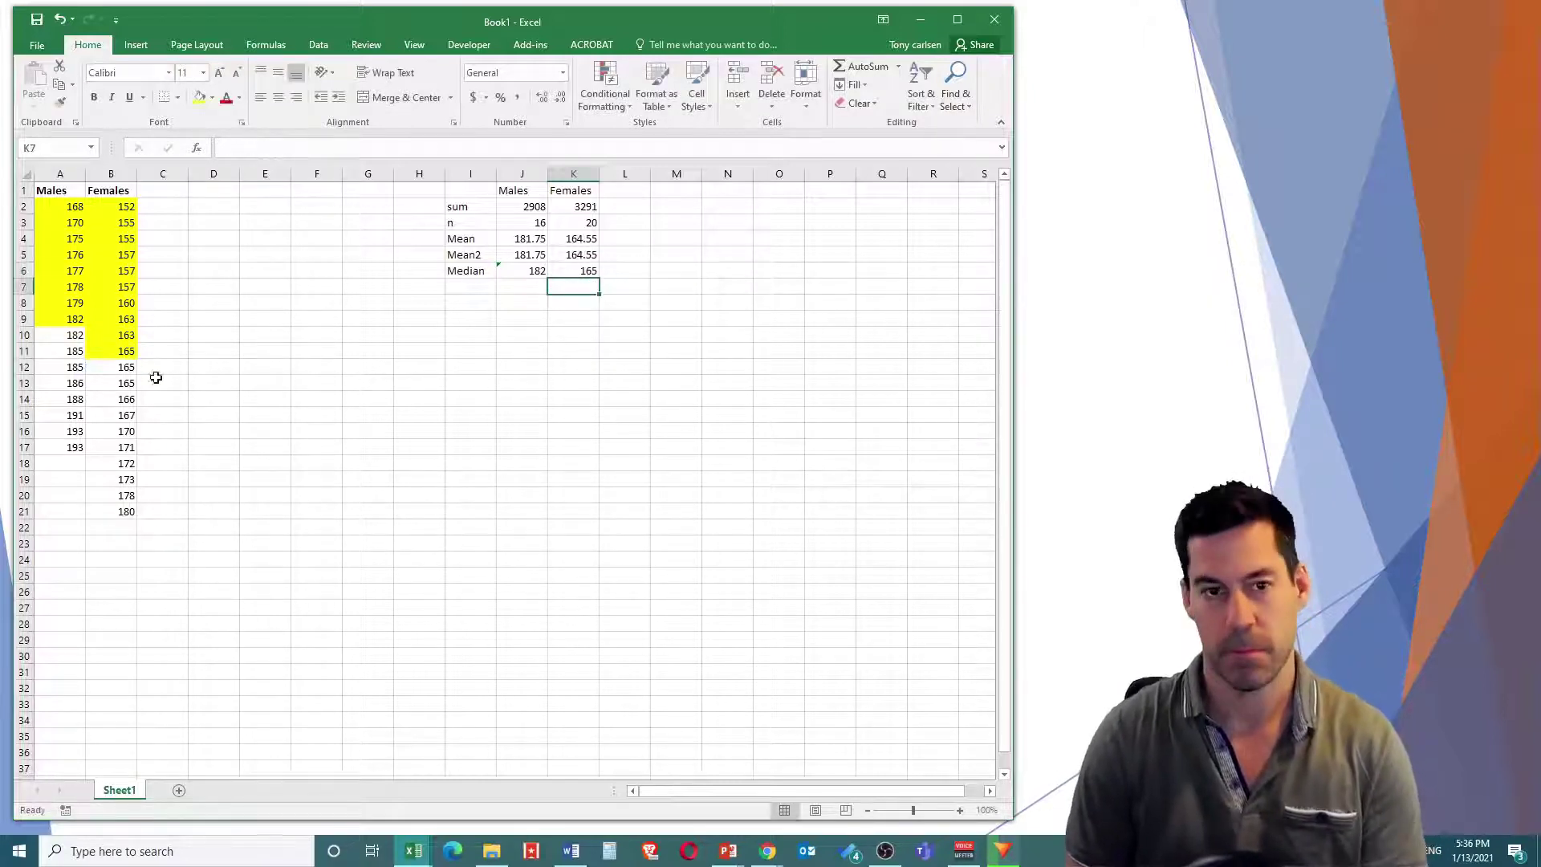
pyautogui.click(542, 369)
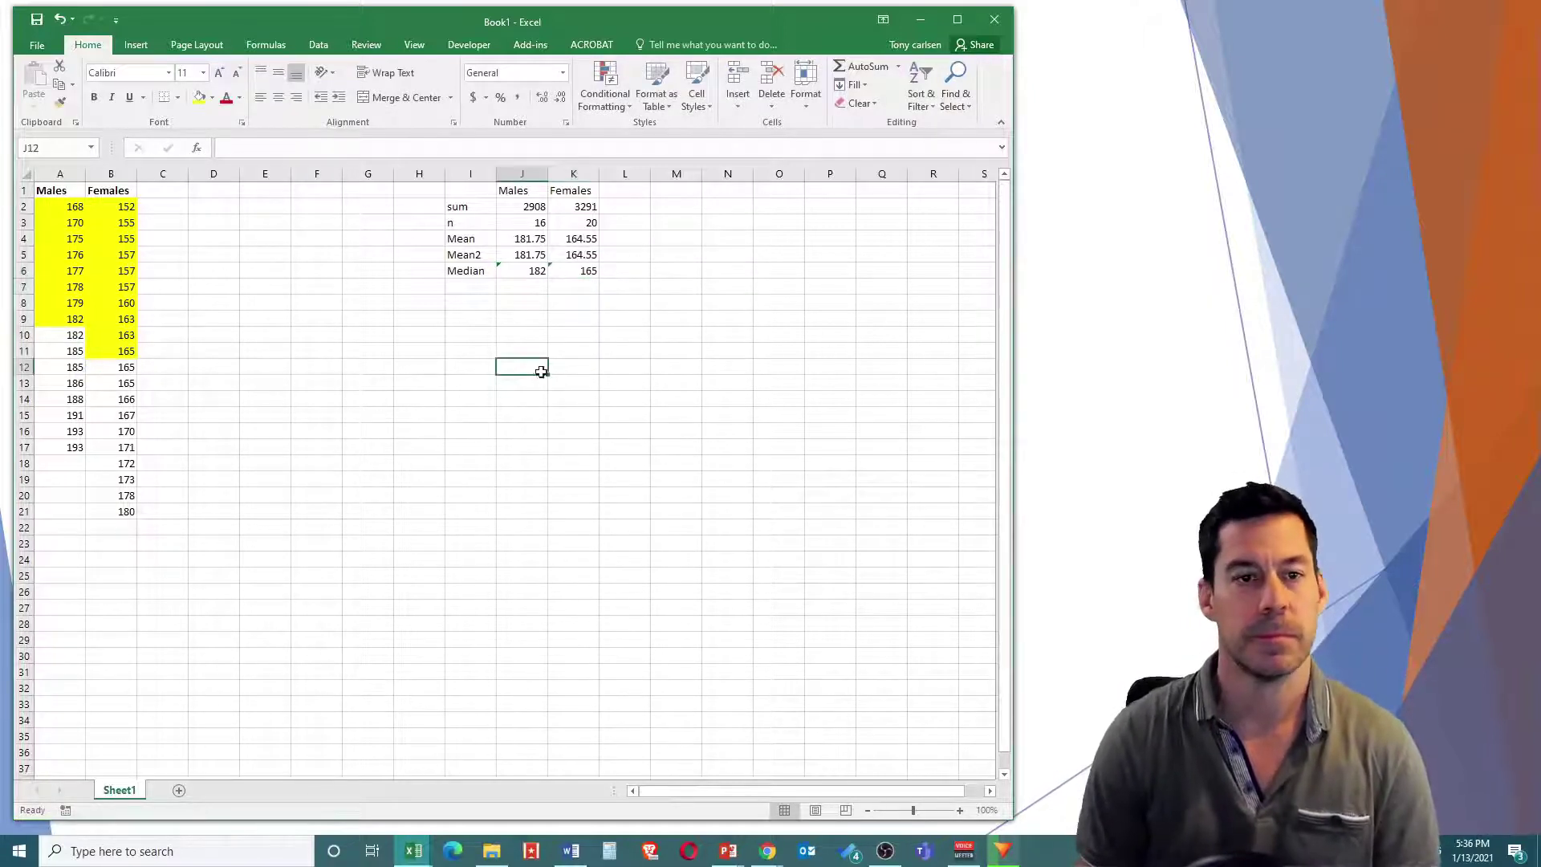
# Step: Label cell I7 as Median2, directly below the Median row of the summary table
pyautogui.click(470, 289)
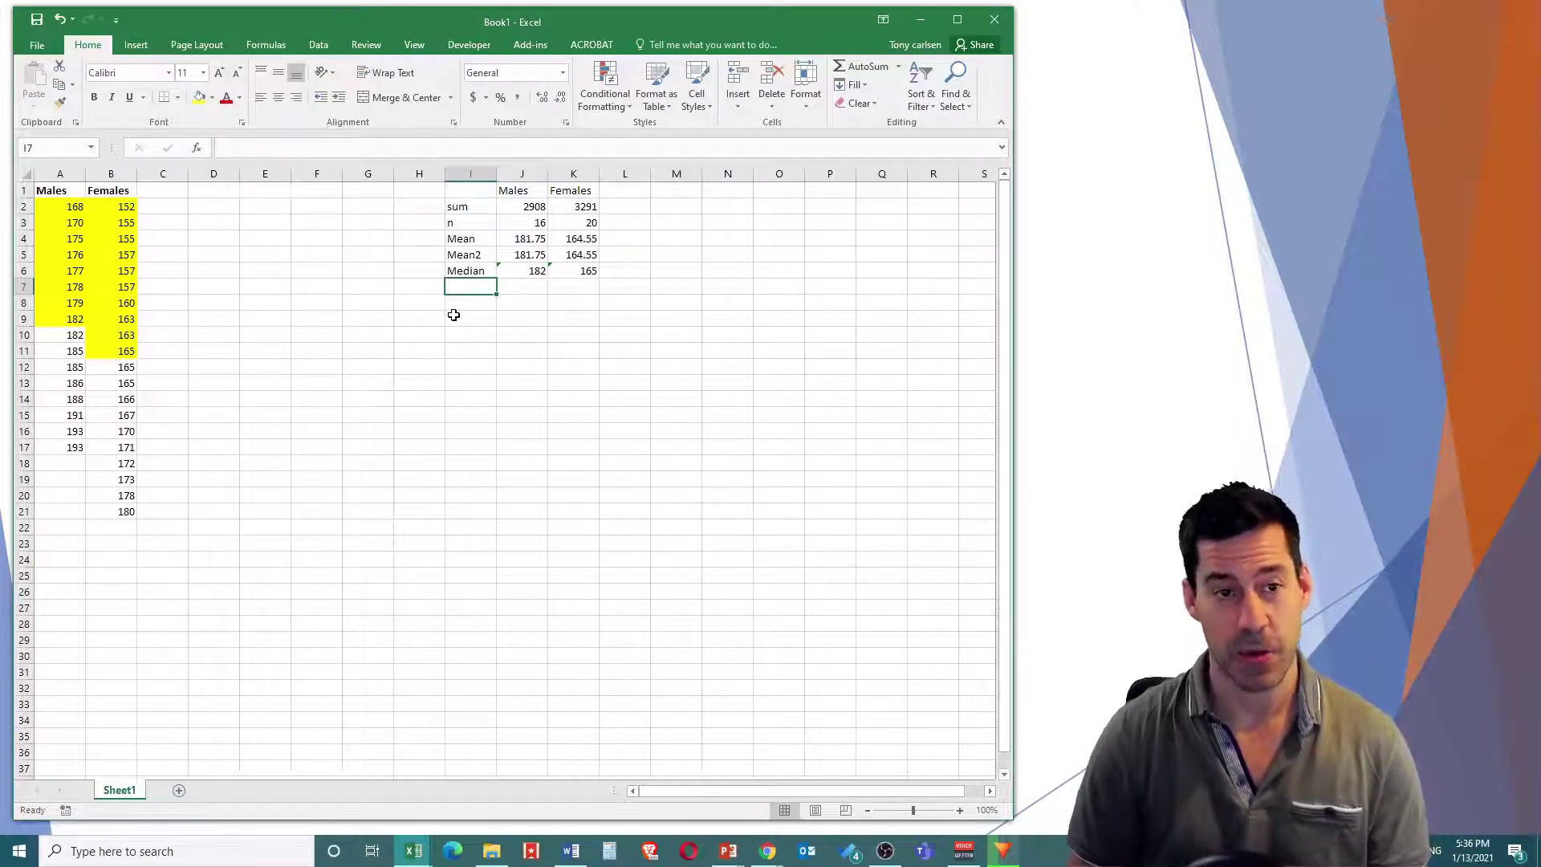
pyautogui.write('M')
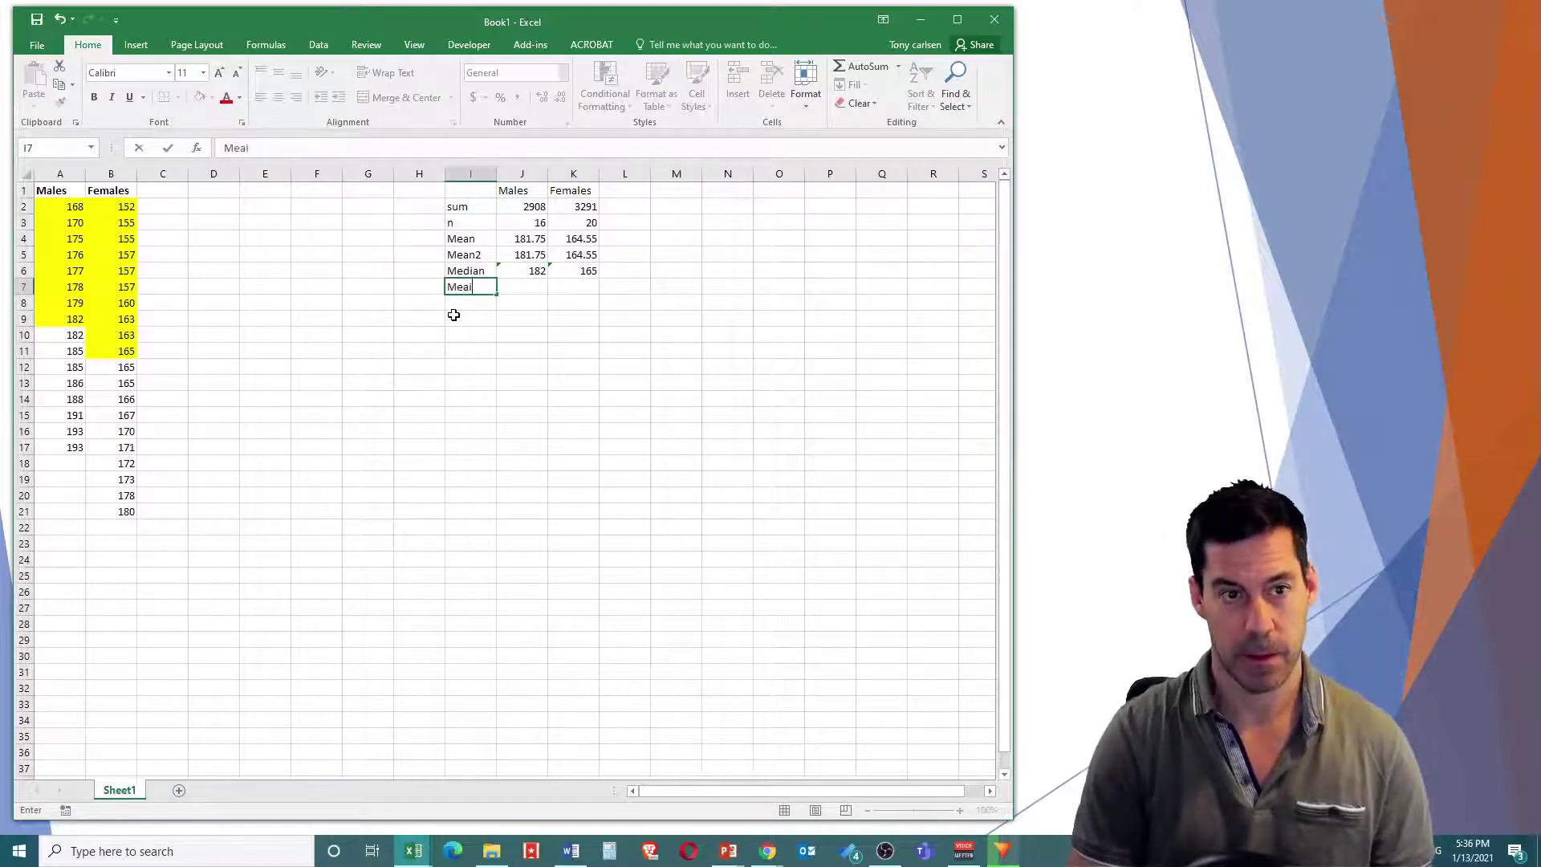
pyautogui.write('ed')
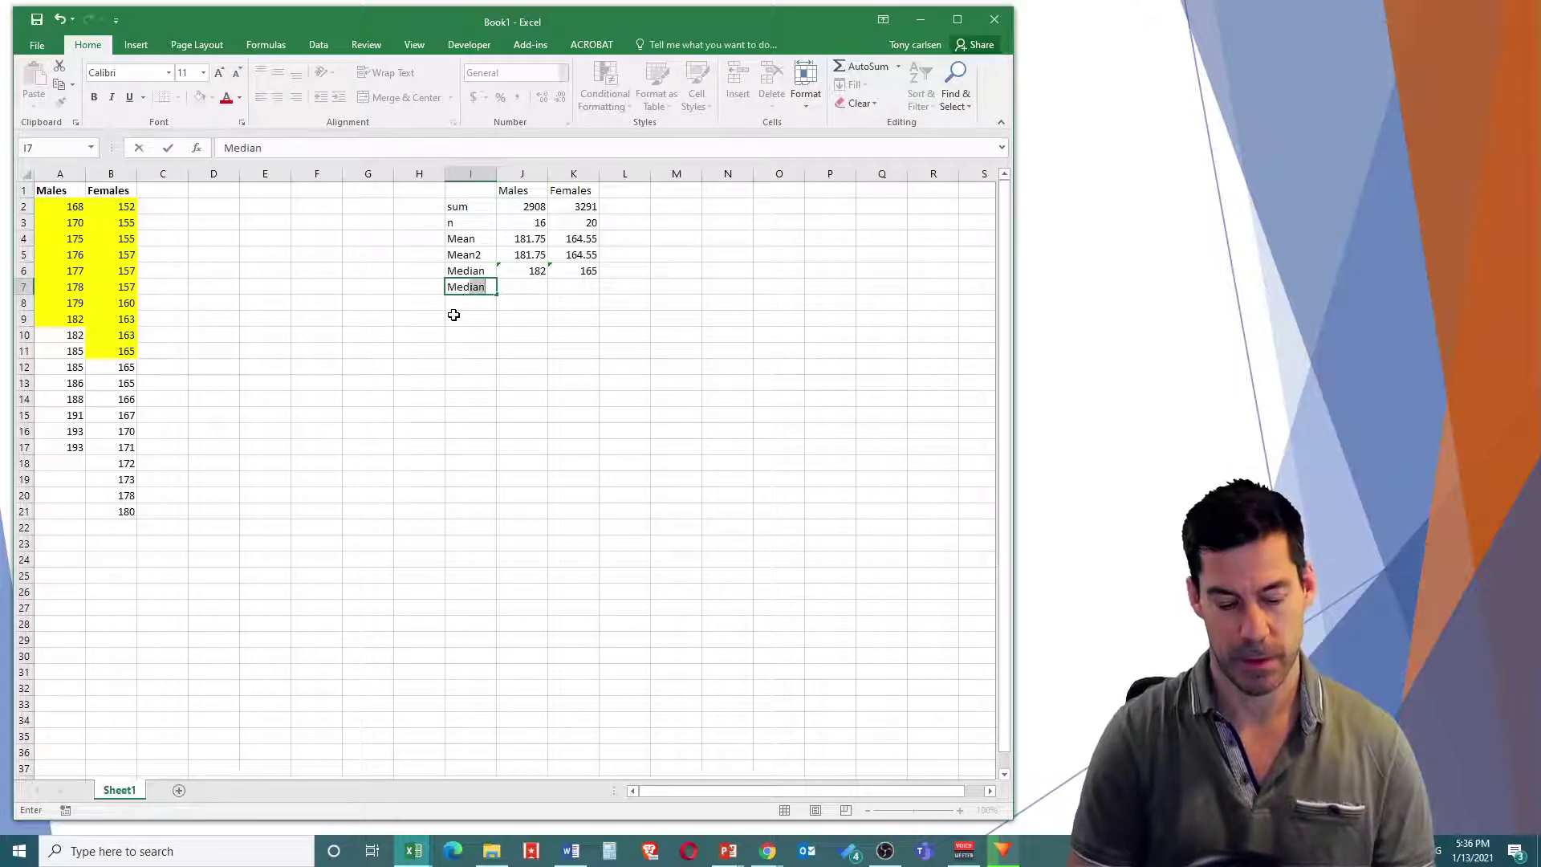
pyautogui.write('ian2')
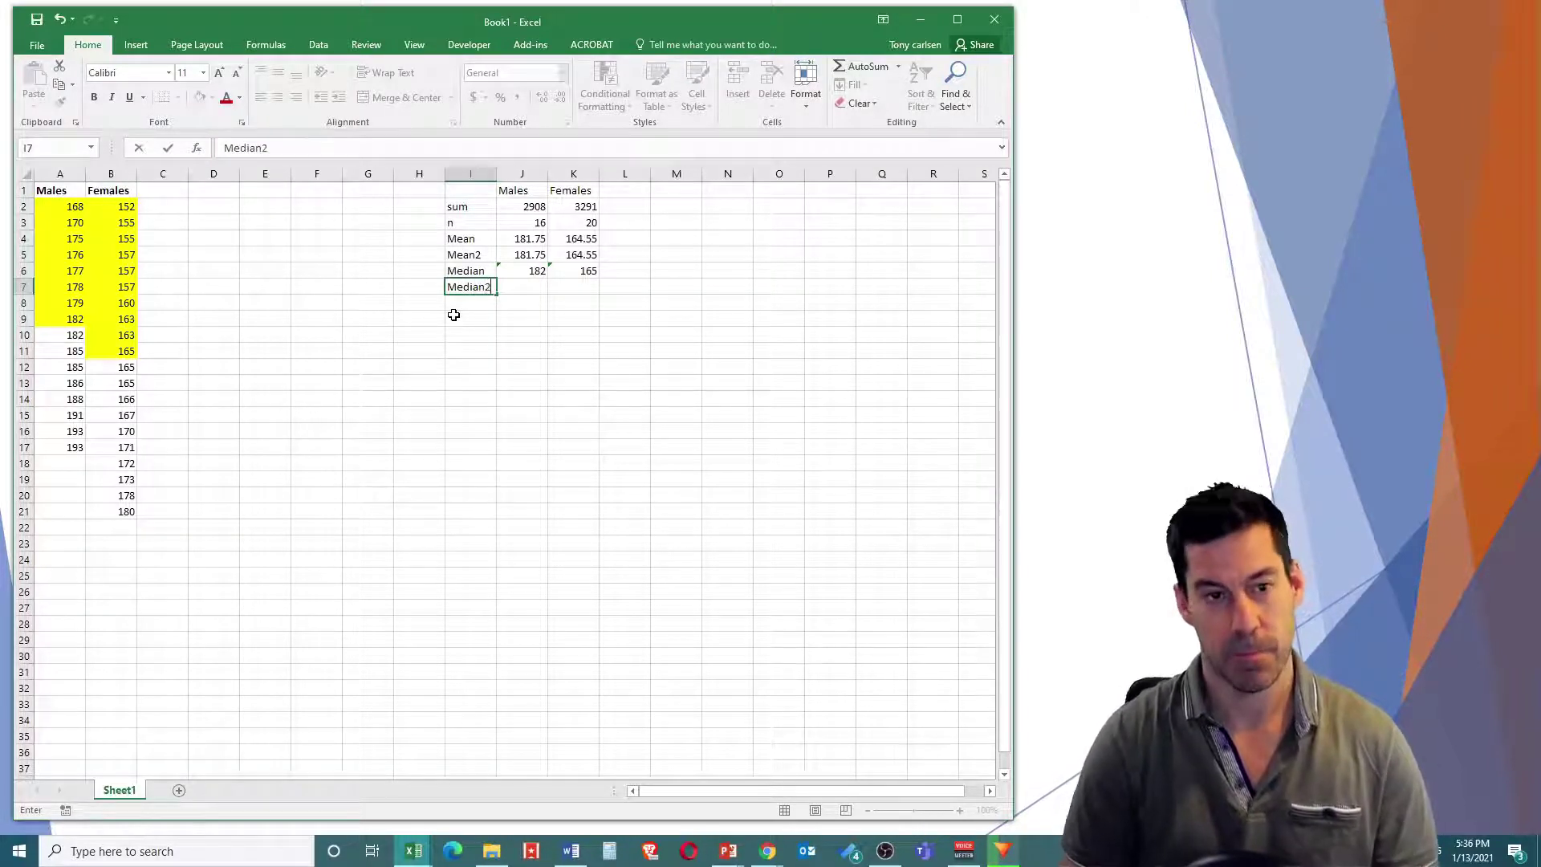
# Step: Enter =MEDIAN(A2:A17) in J7 to calculate the male median with the built-in function
pyautogui.click(526, 282)
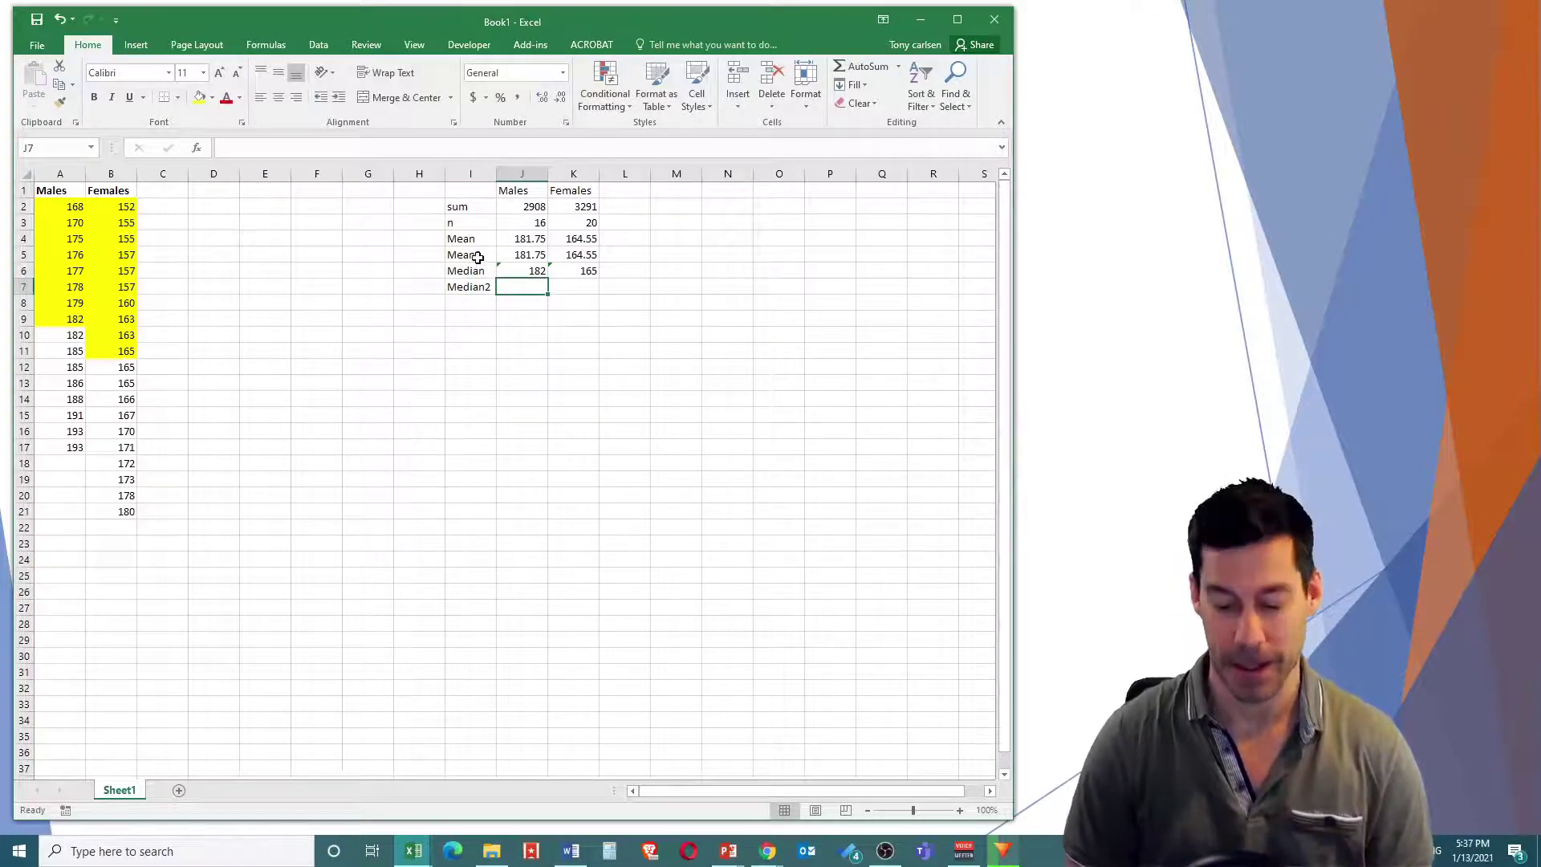
pyautogui.write('=median')
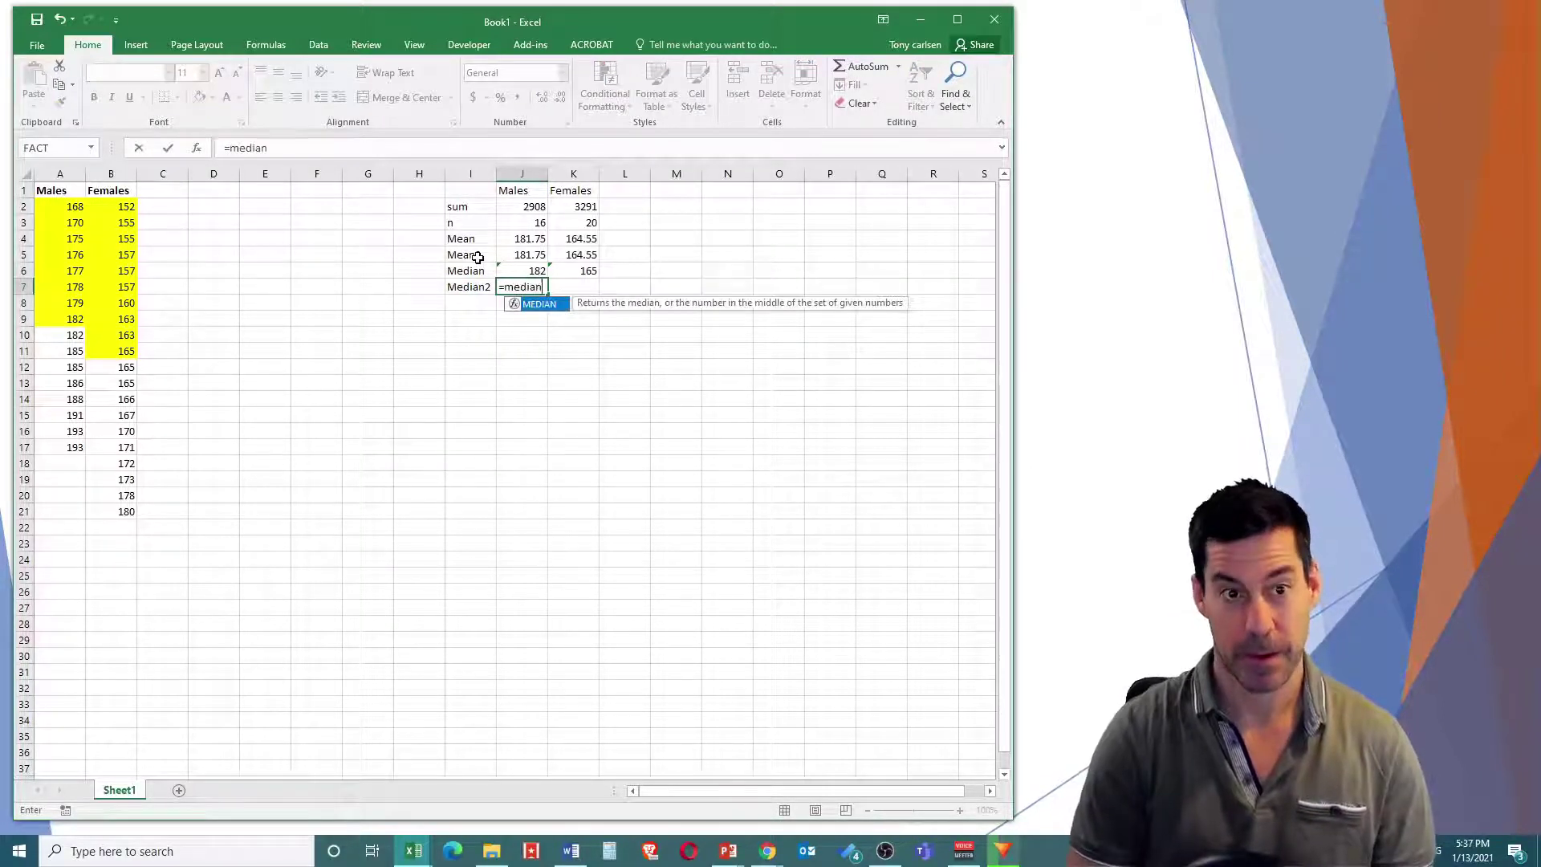
pyautogui.write('(')
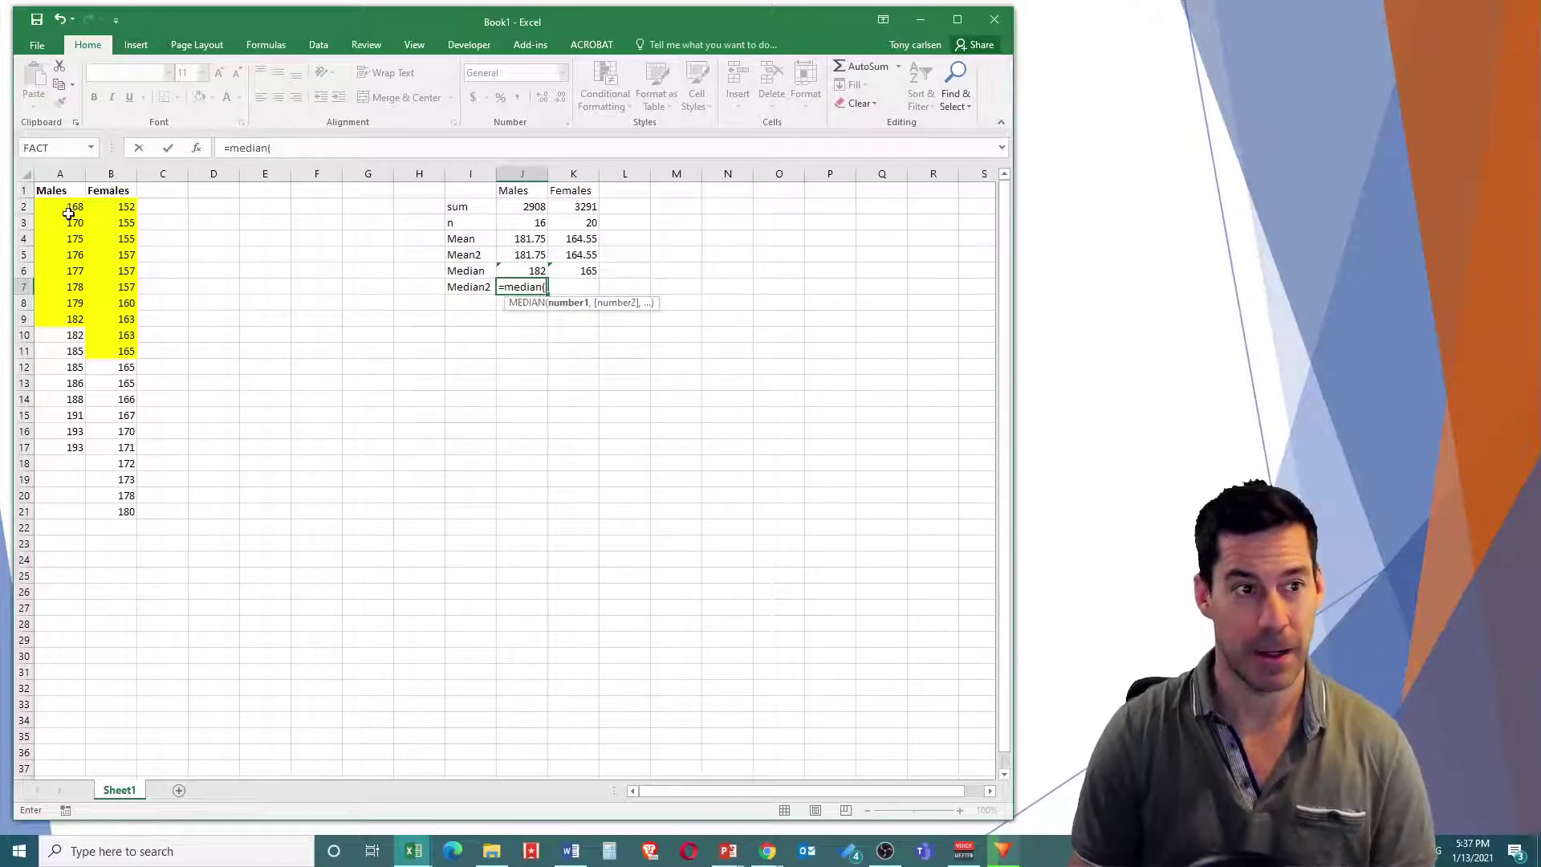
pyautogui.moveTo(71, 208); pyautogui.dragTo(42, 443)
pyautogui.press('Return')
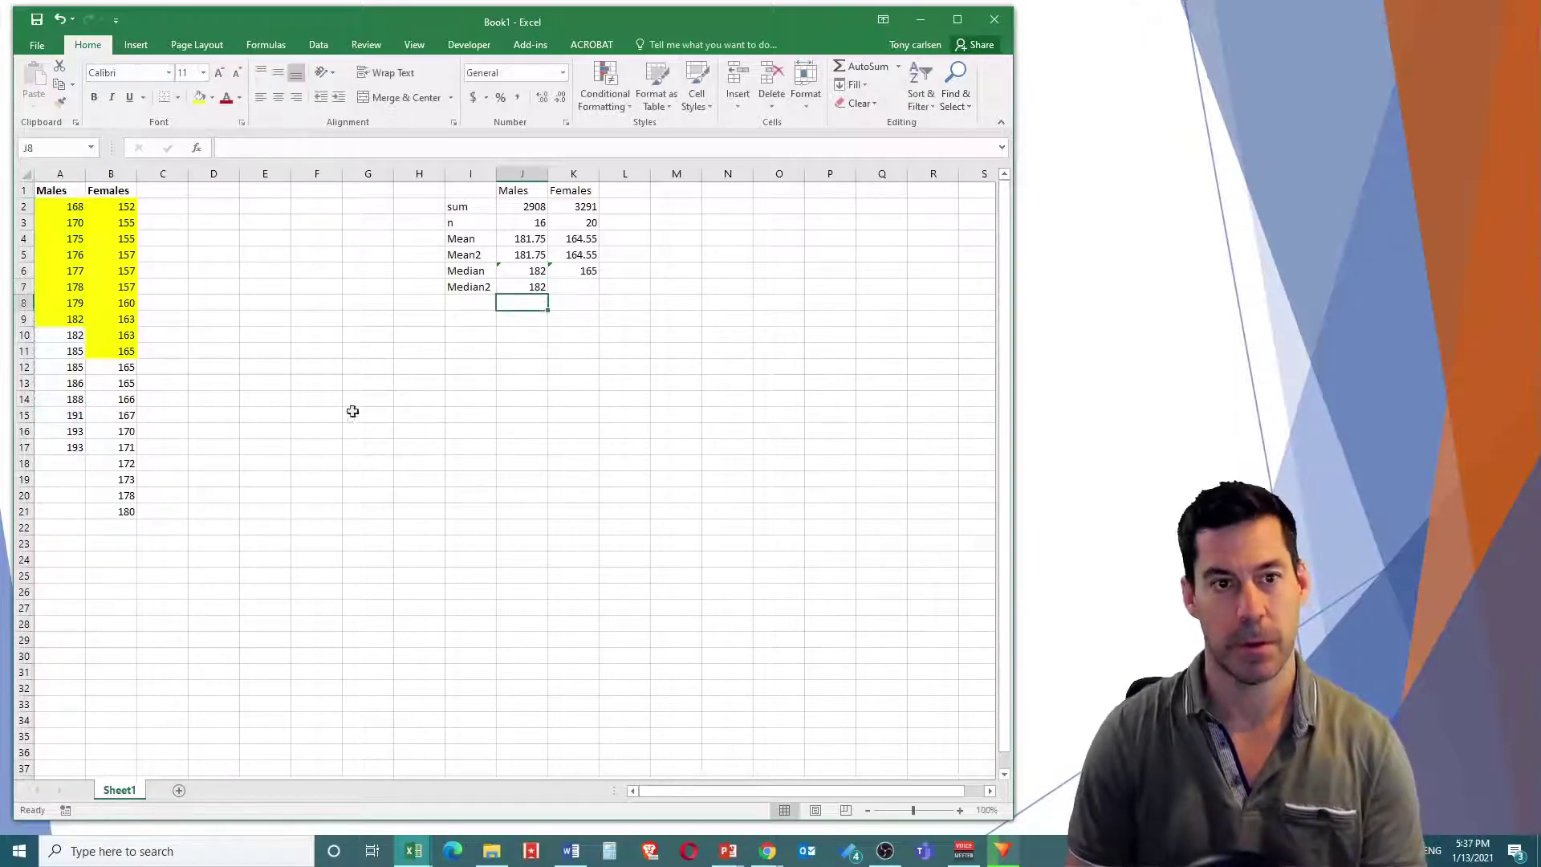
# Step: Copy the male MEDIAN formula from J7 across to K7 and extend its range to B2:B21 for the females
pyautogui.click(527, 287)
pyautogui.moveTo(547, 298); pyautogui.dragTo(573, 294)
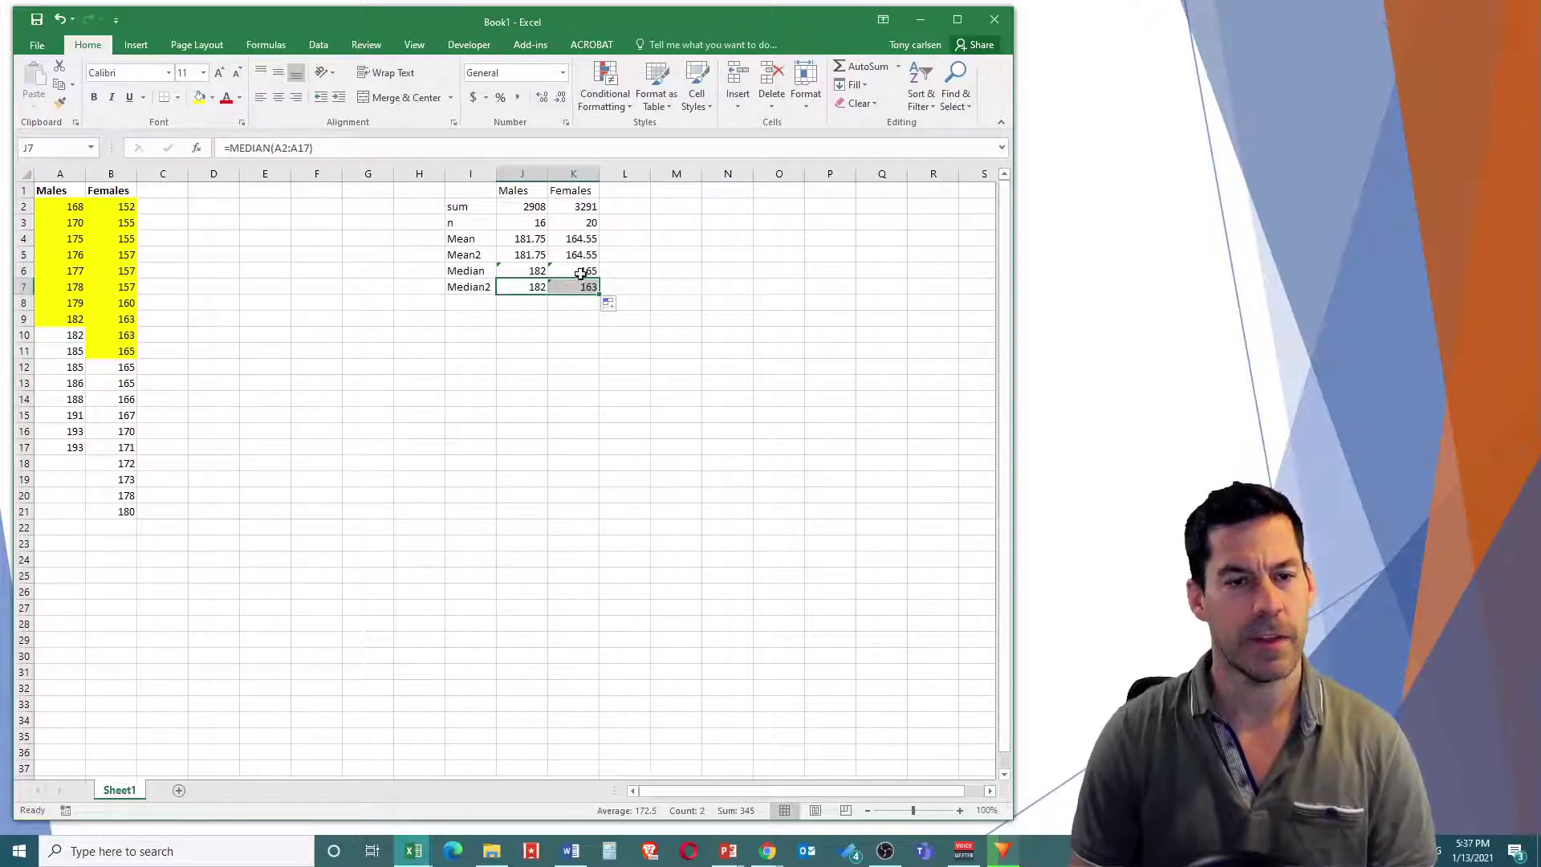
pyautogui.click(578, 288)
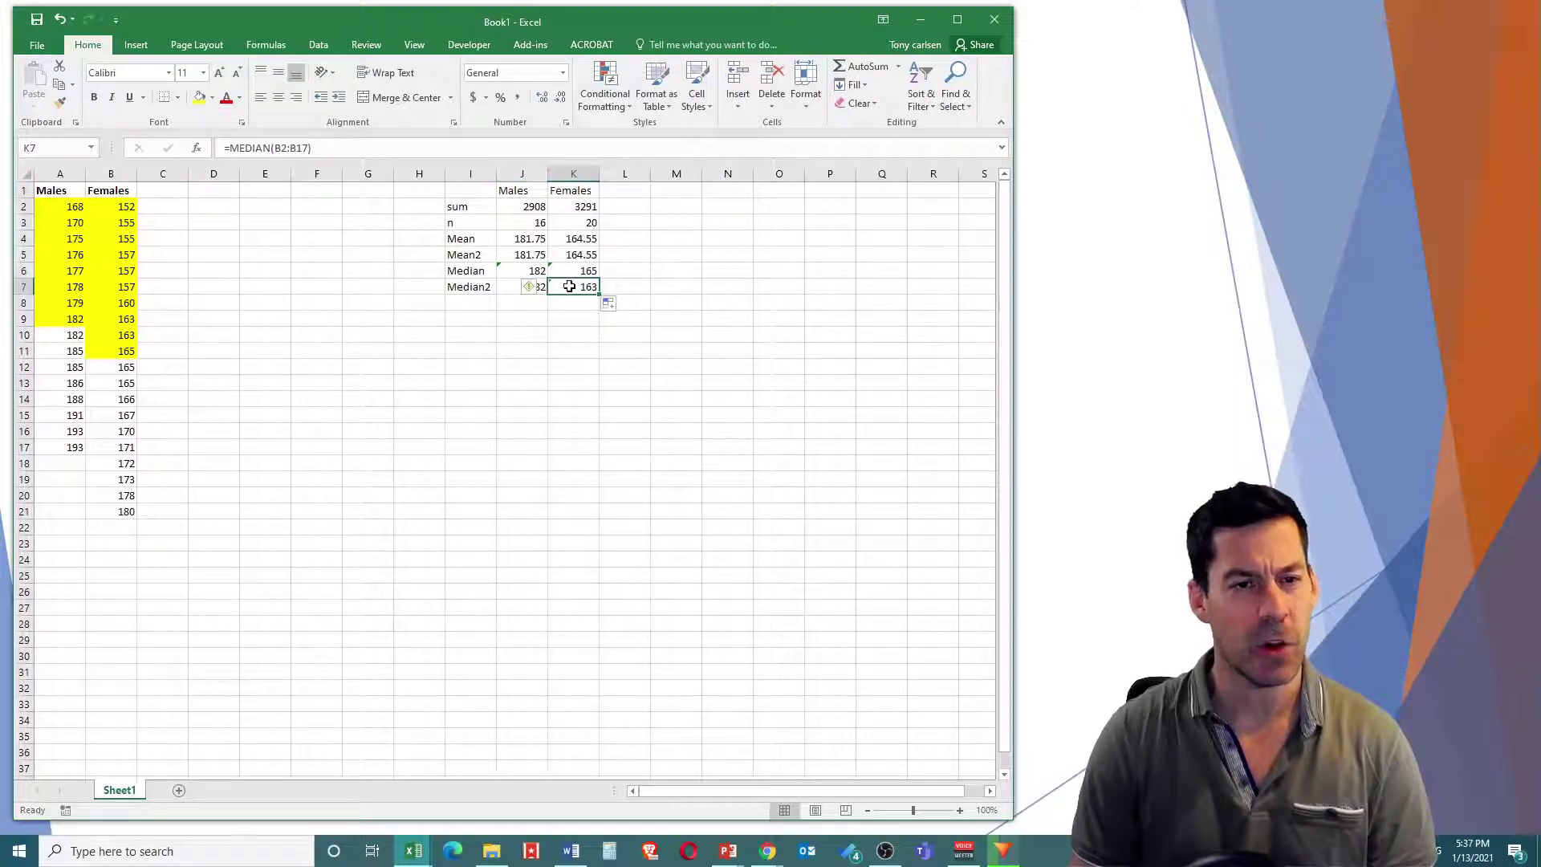
pyautogui.doubleClick(575, 286)
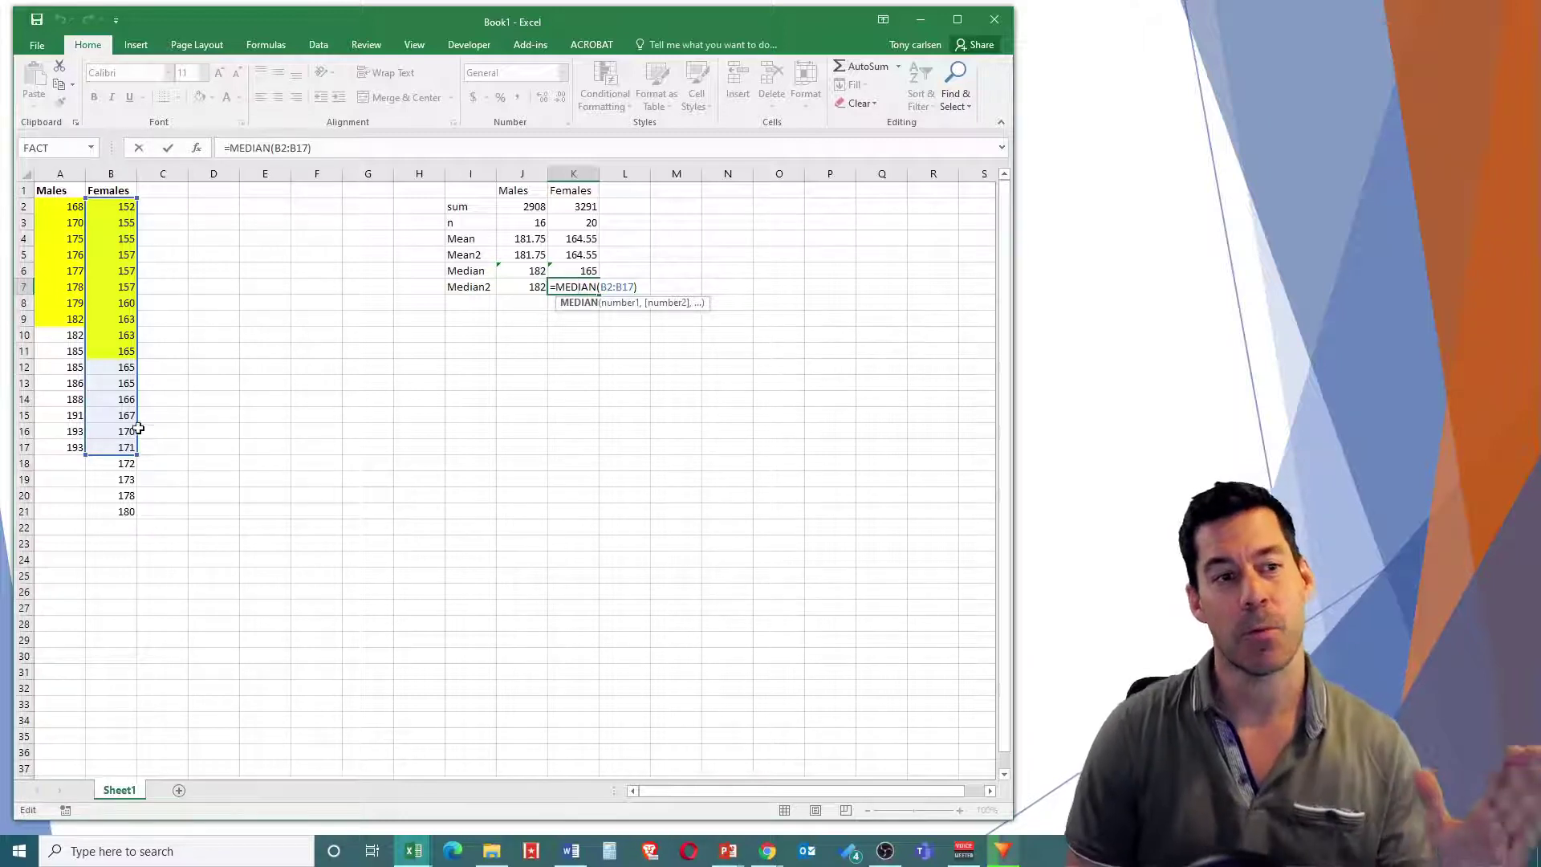
pyautogui.moveTo(137, 455); pyautogui.dragTo(141, 514)
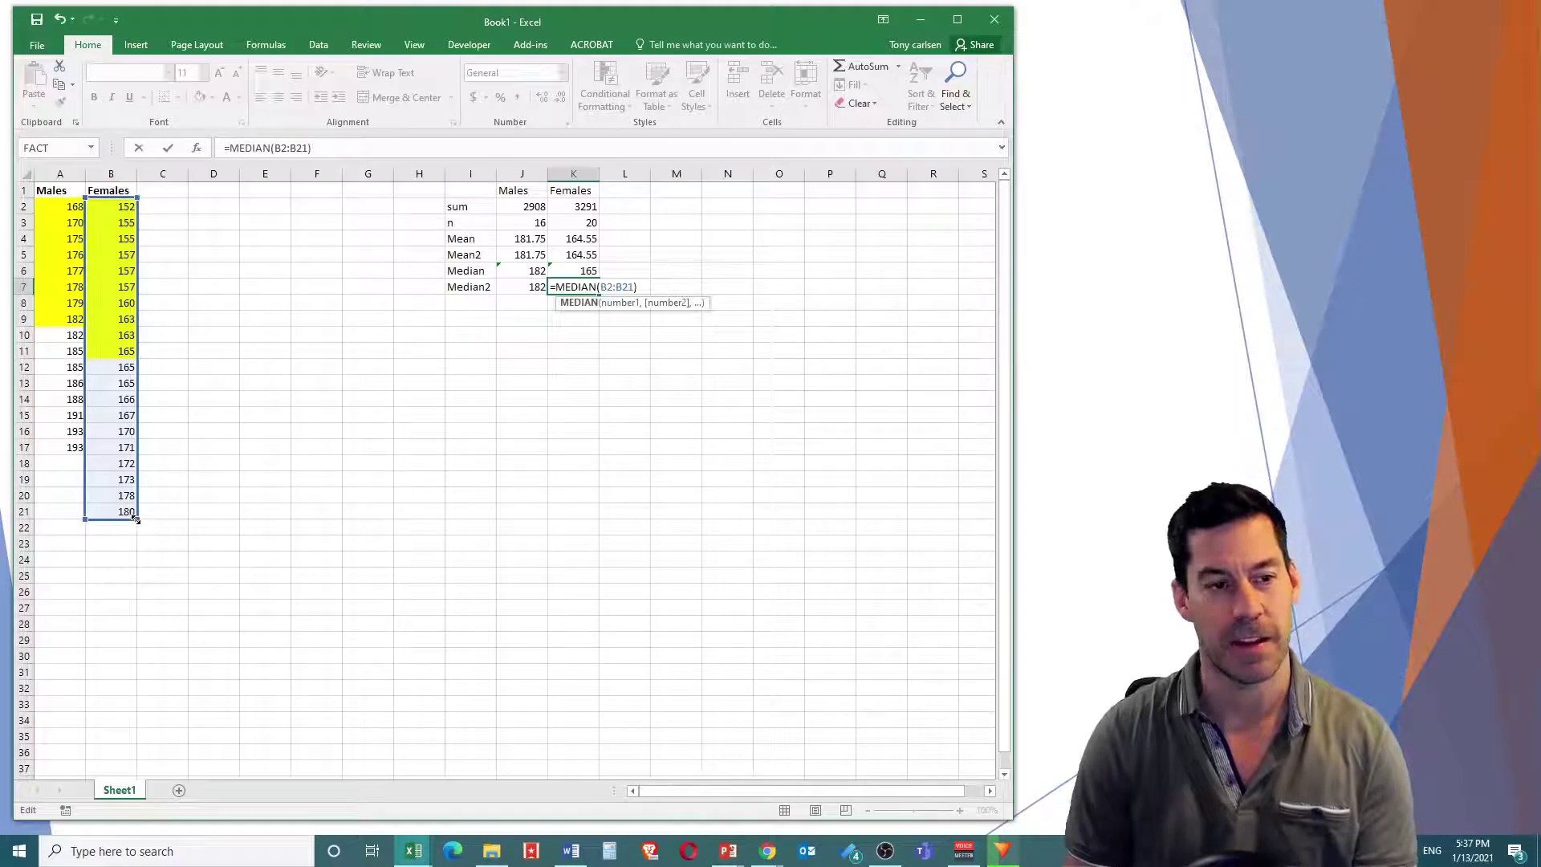
pyautogui.press('Return')
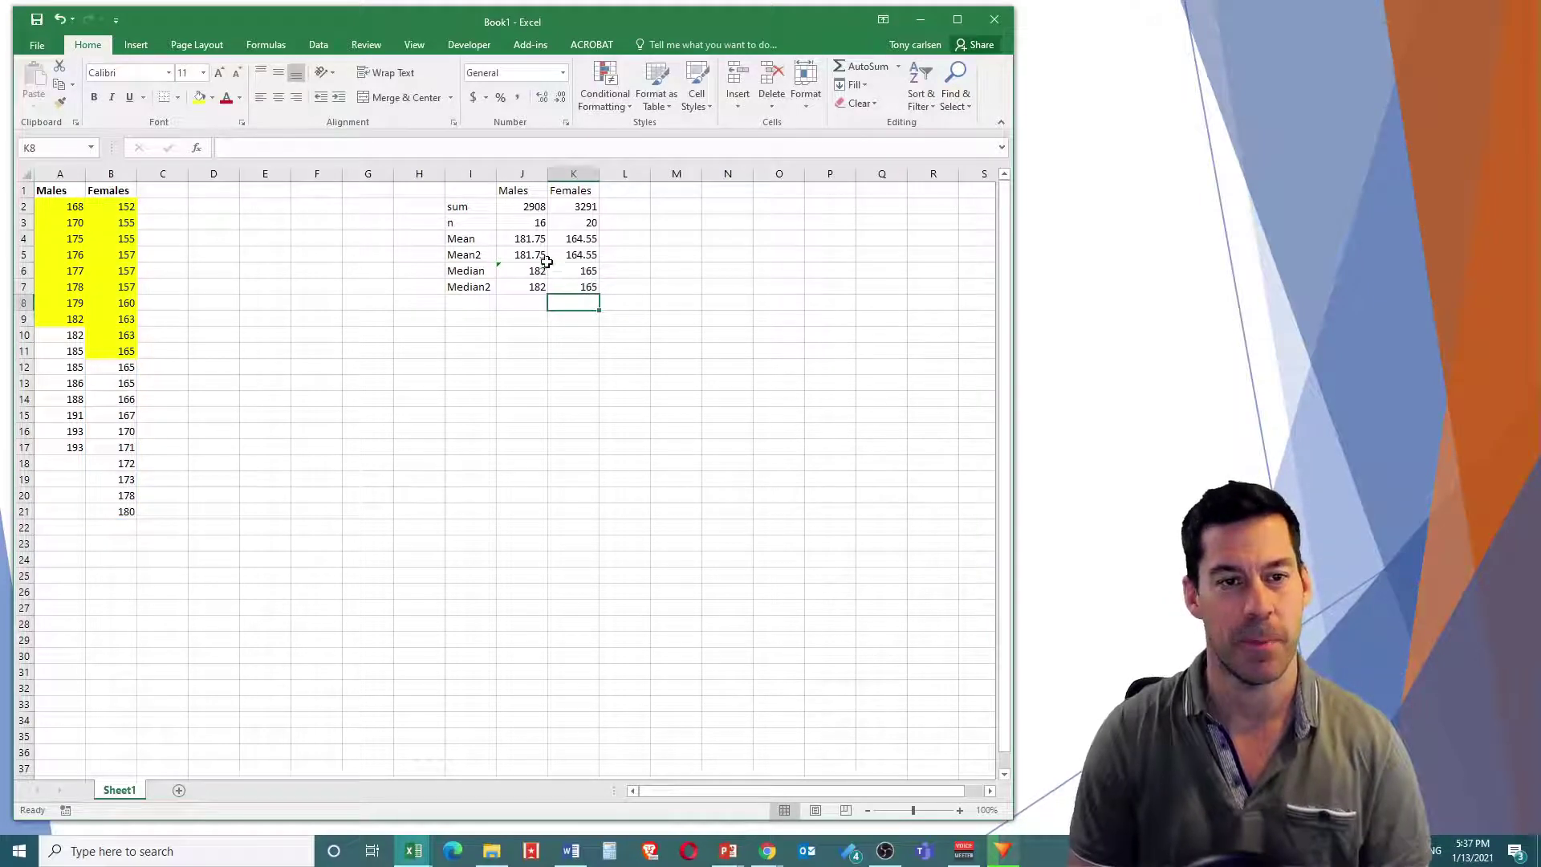
pyautogui.click(573, 286)
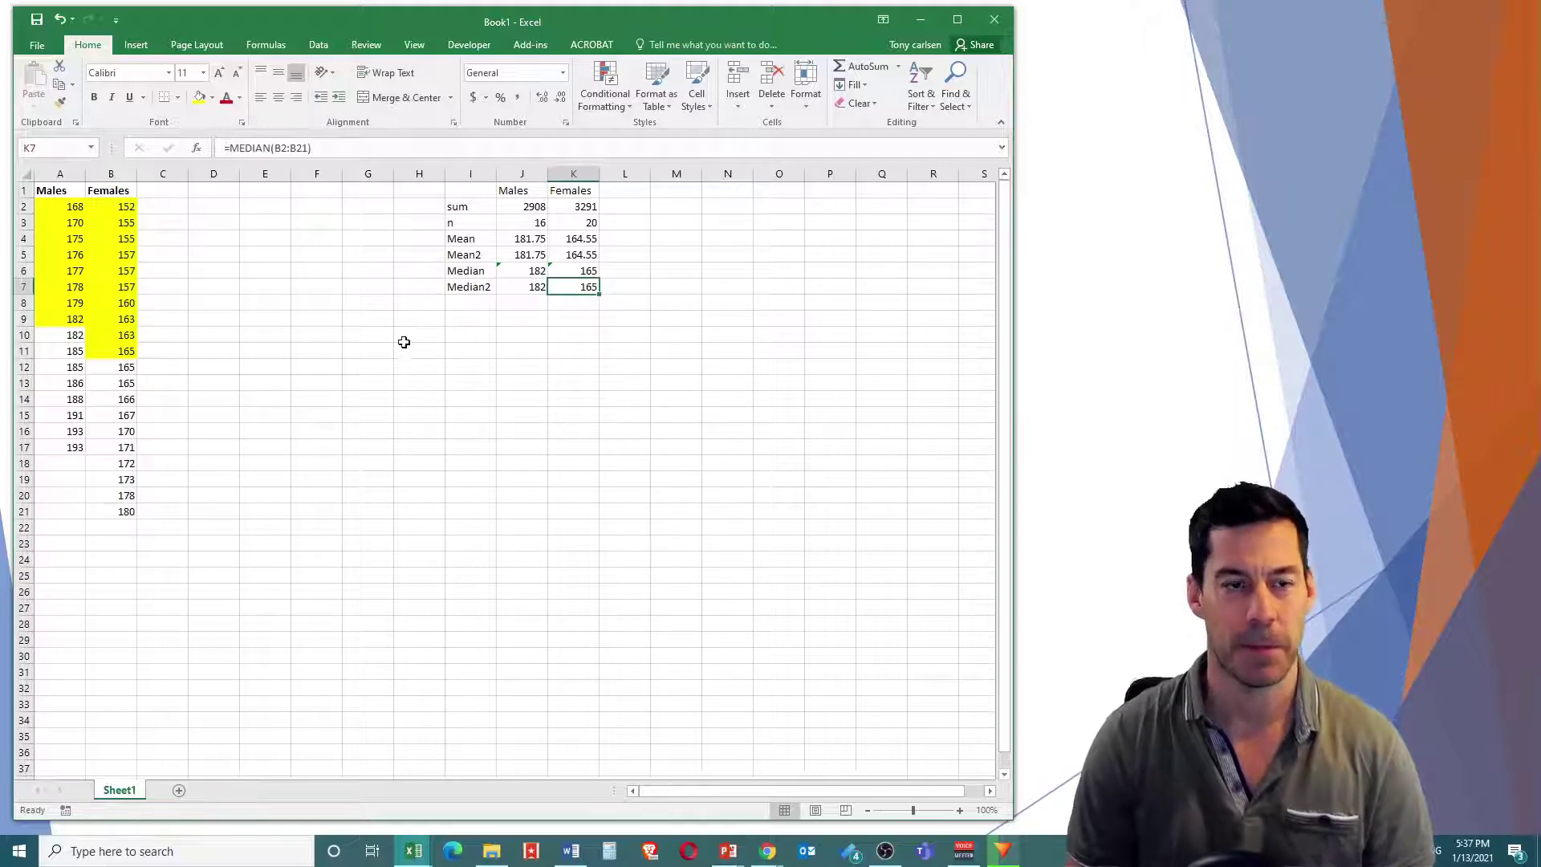
# Step: Add a Mode row in row 8 with =MODE(A2:A21) in J8 for the males, and copy the formula across to K8
pyautogui.click(477, 299)
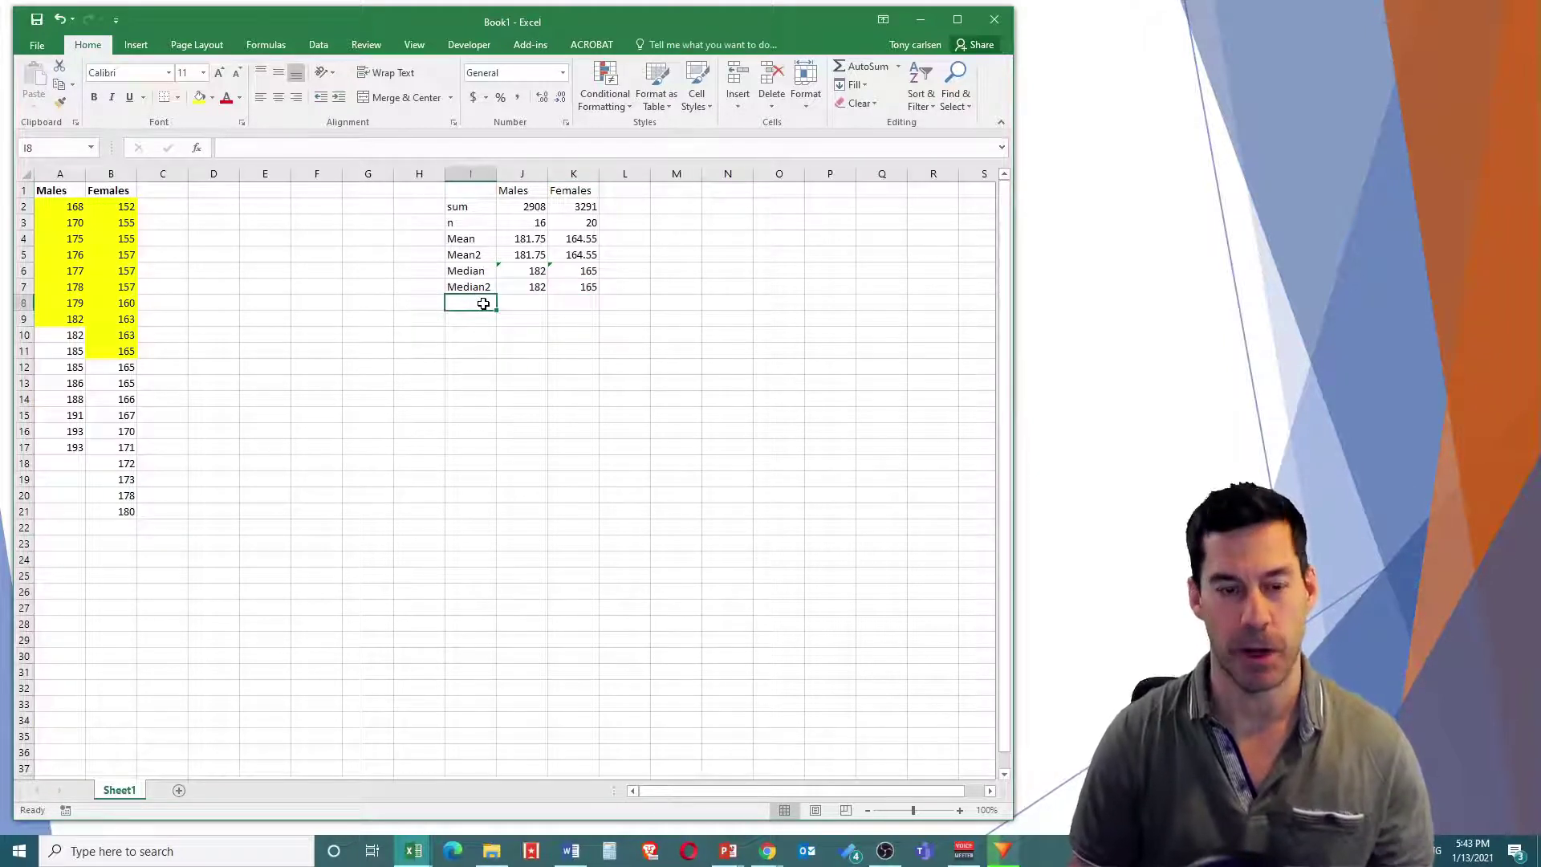
pyautogui.write('Mode')
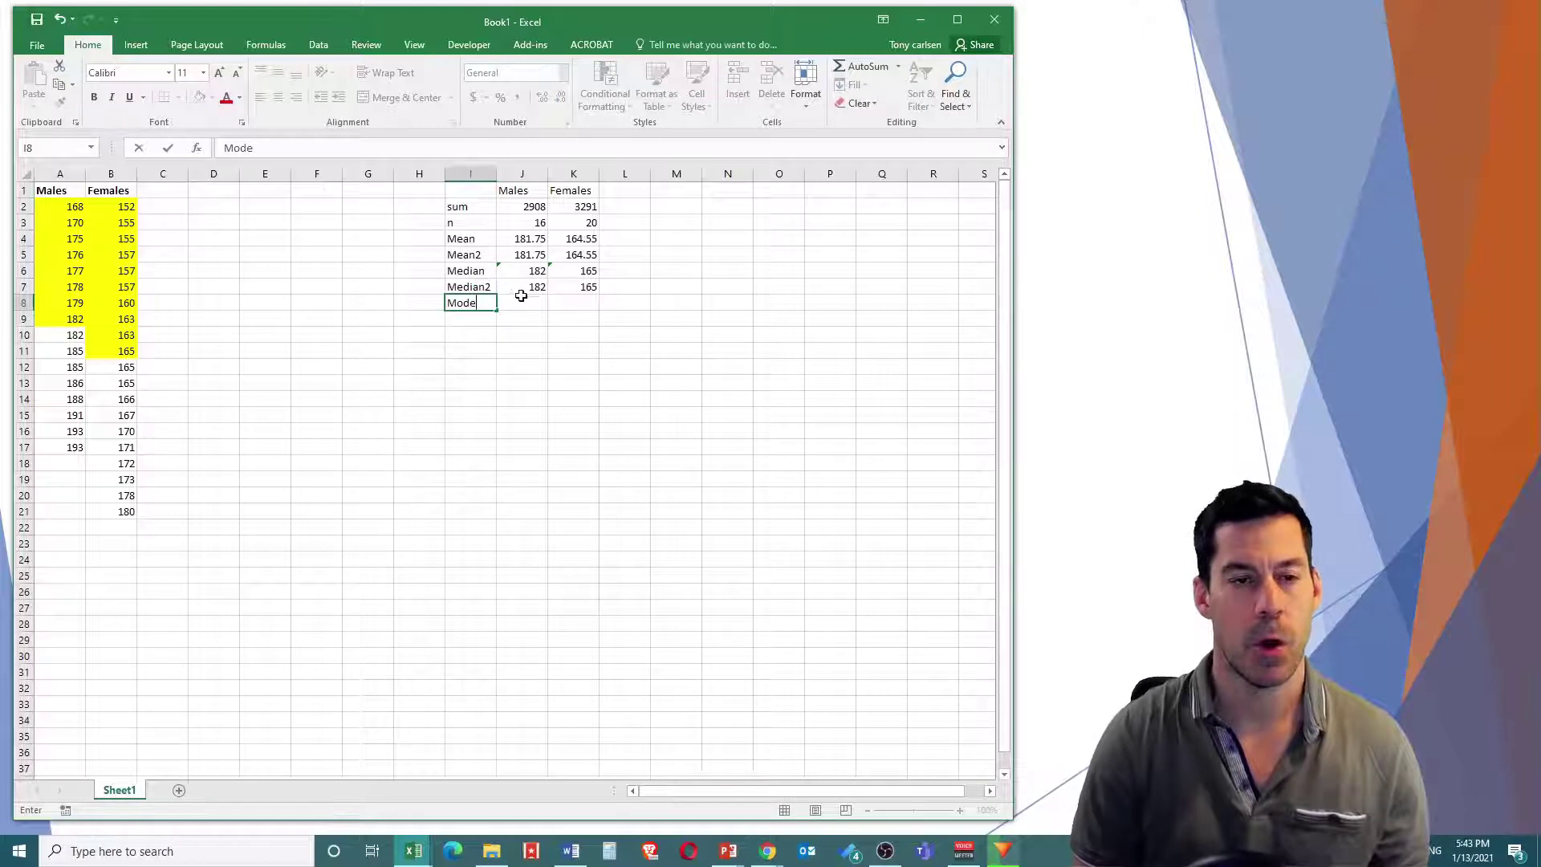
pyautogui.click(521, 296)
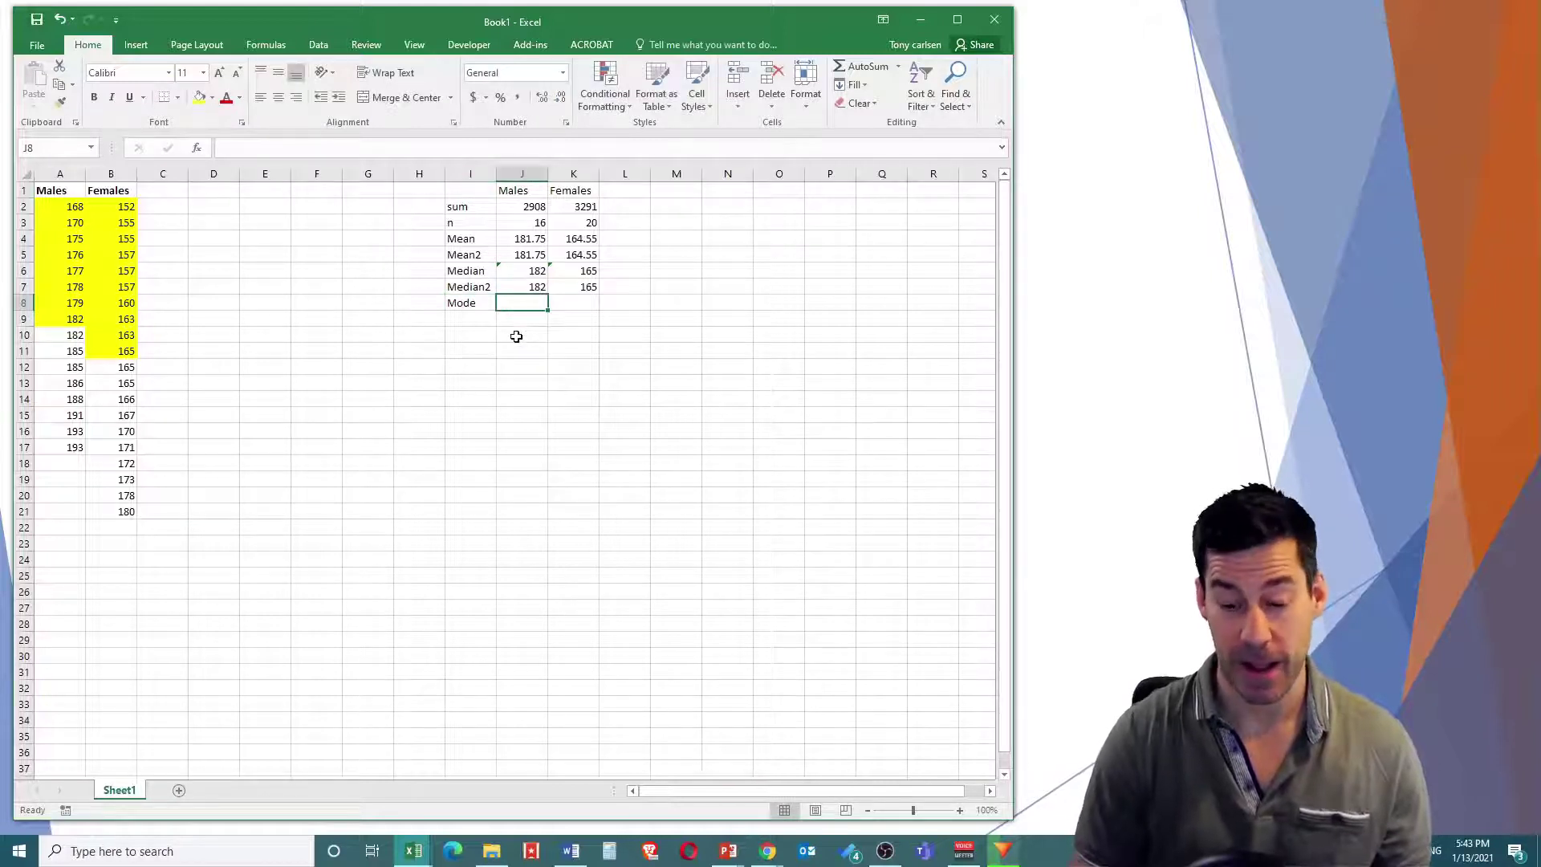
pyautogui.write('=mode(')
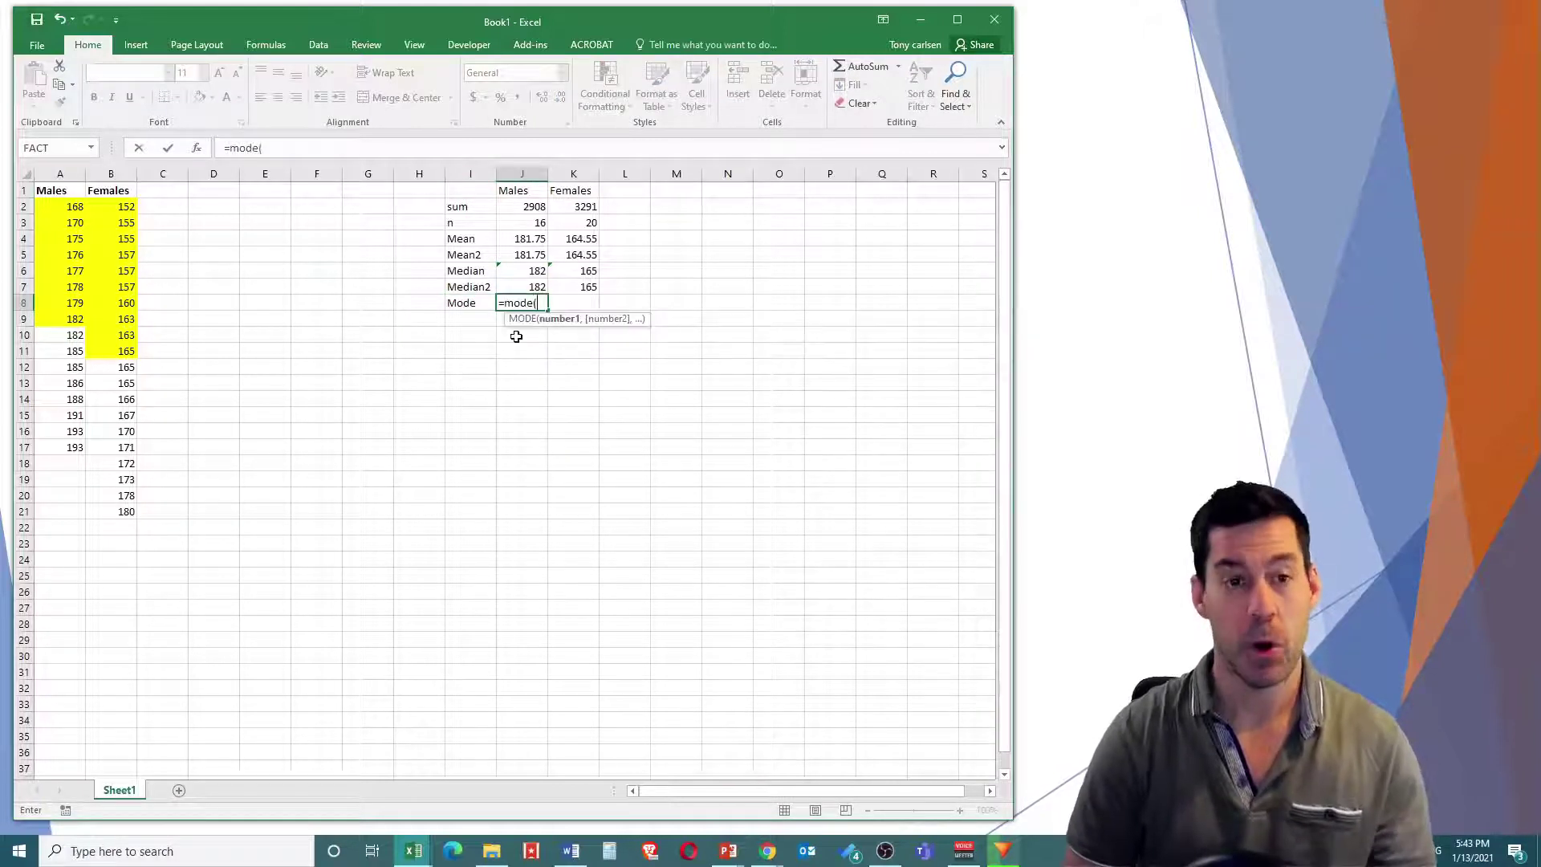
pyautogui.moveTo(49, 207); pyautogui.dragTo(62, 504)
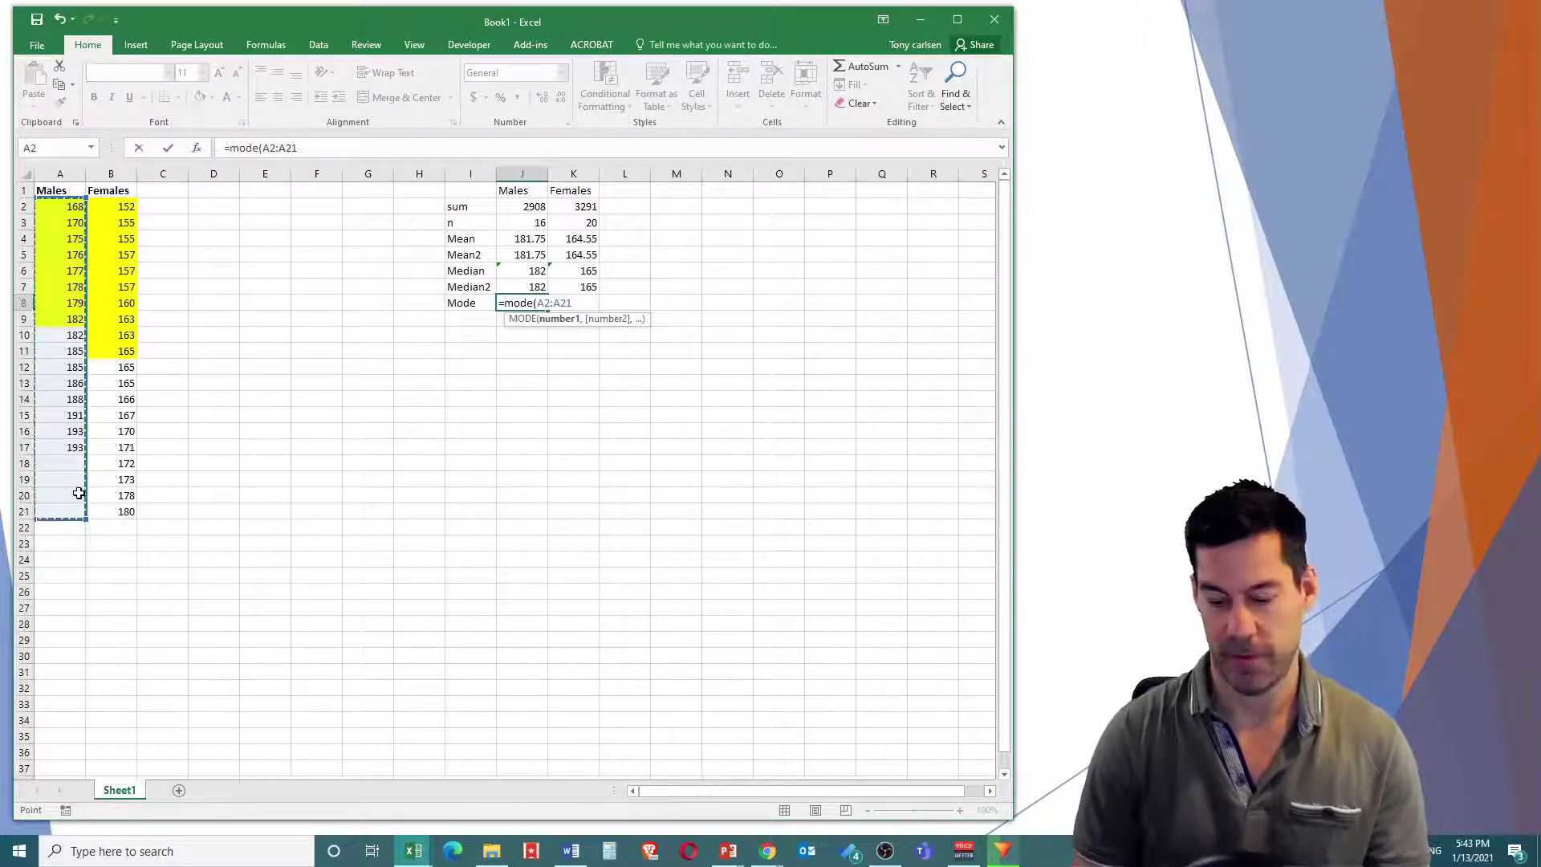
pyautogui.press('Return')
pyautogui.click(521, 305)
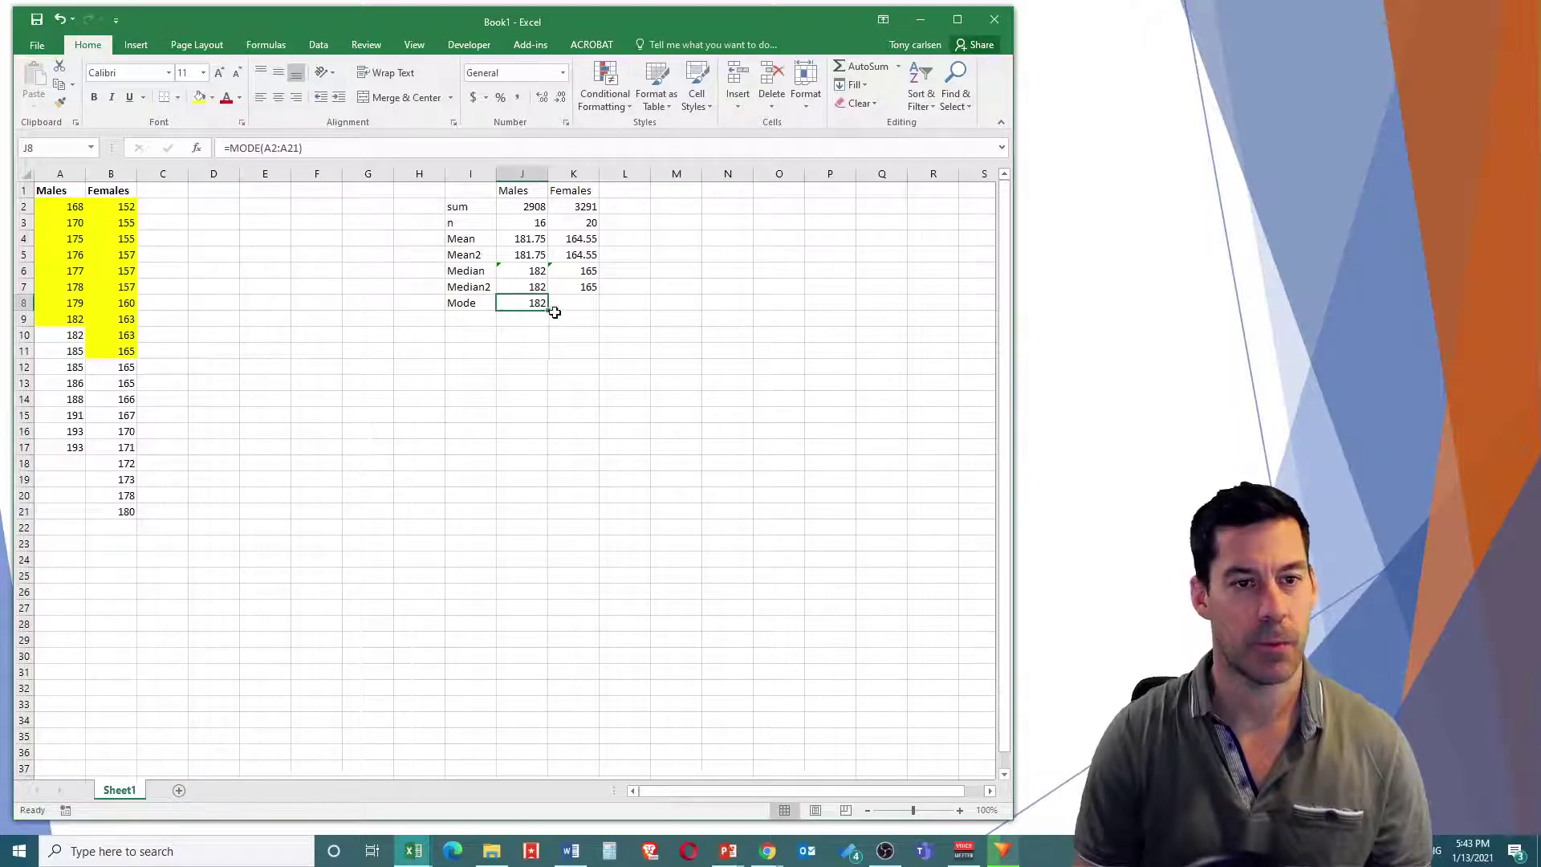
pyautogui.moveTo(550, 312); pyautogui.dragTo(584, 317)
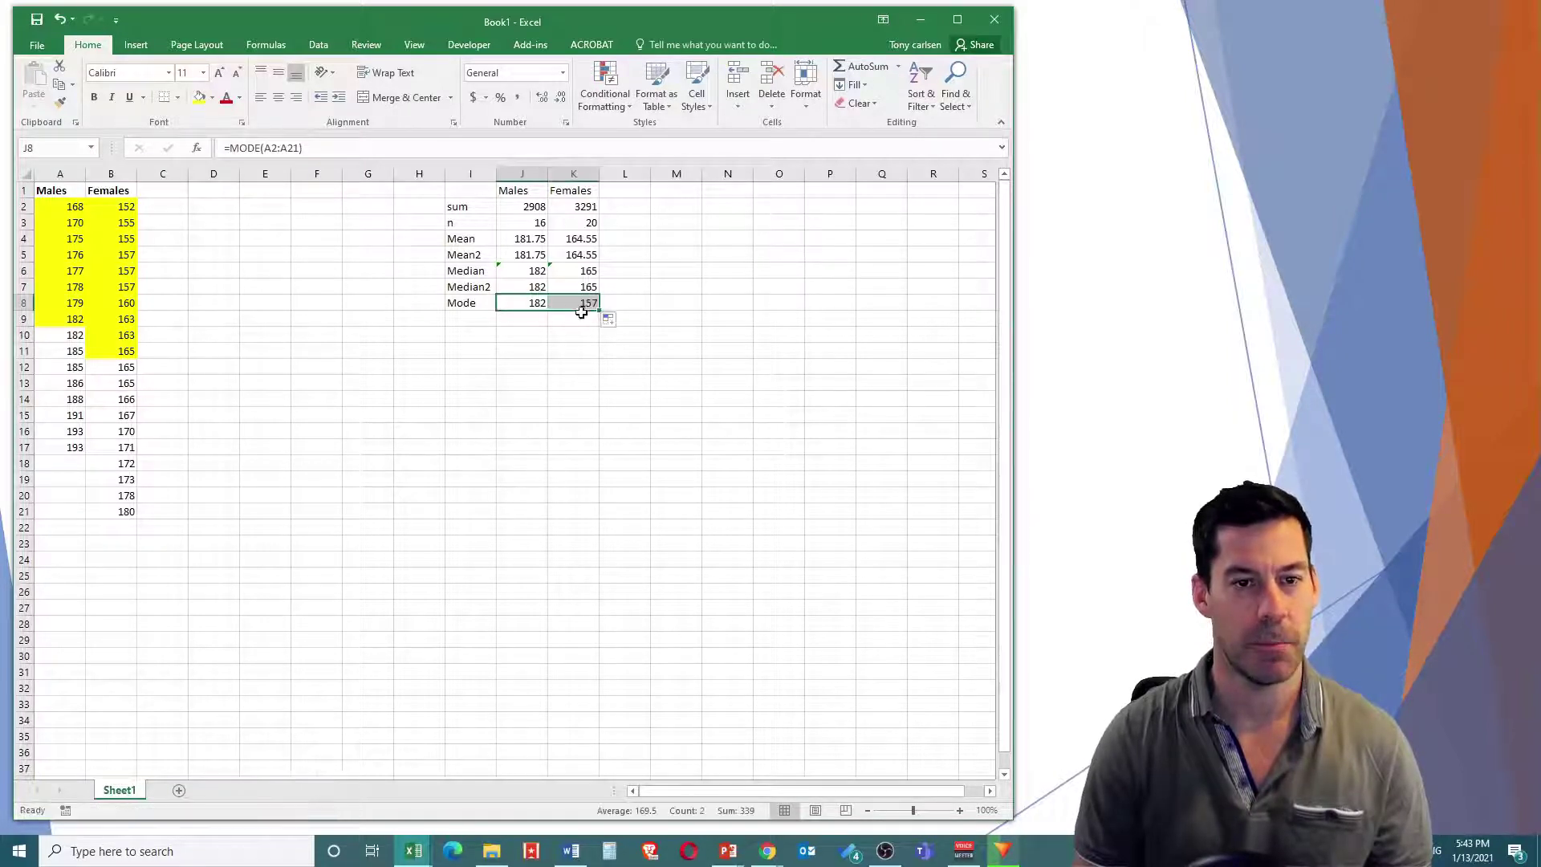
# Step: Check the modes against the repeated values in the sorted data: males in A9:A10 and A16:A17, females in B5:B7
pyautogui.click(517, 302)
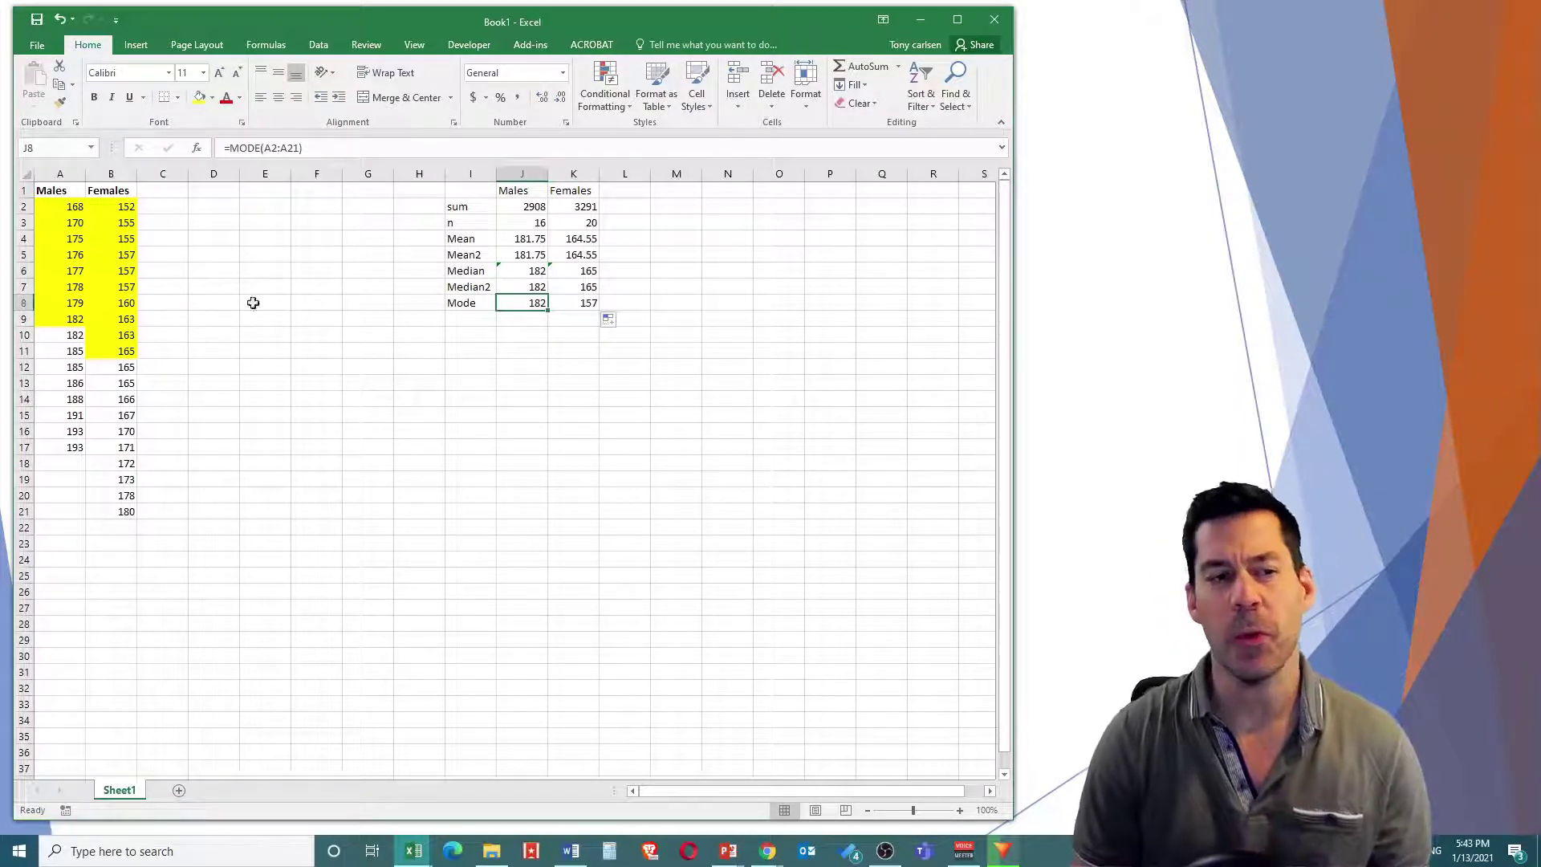
pyautogui.moveTo(64, 315); pyautogui.dragTo(63, 335)
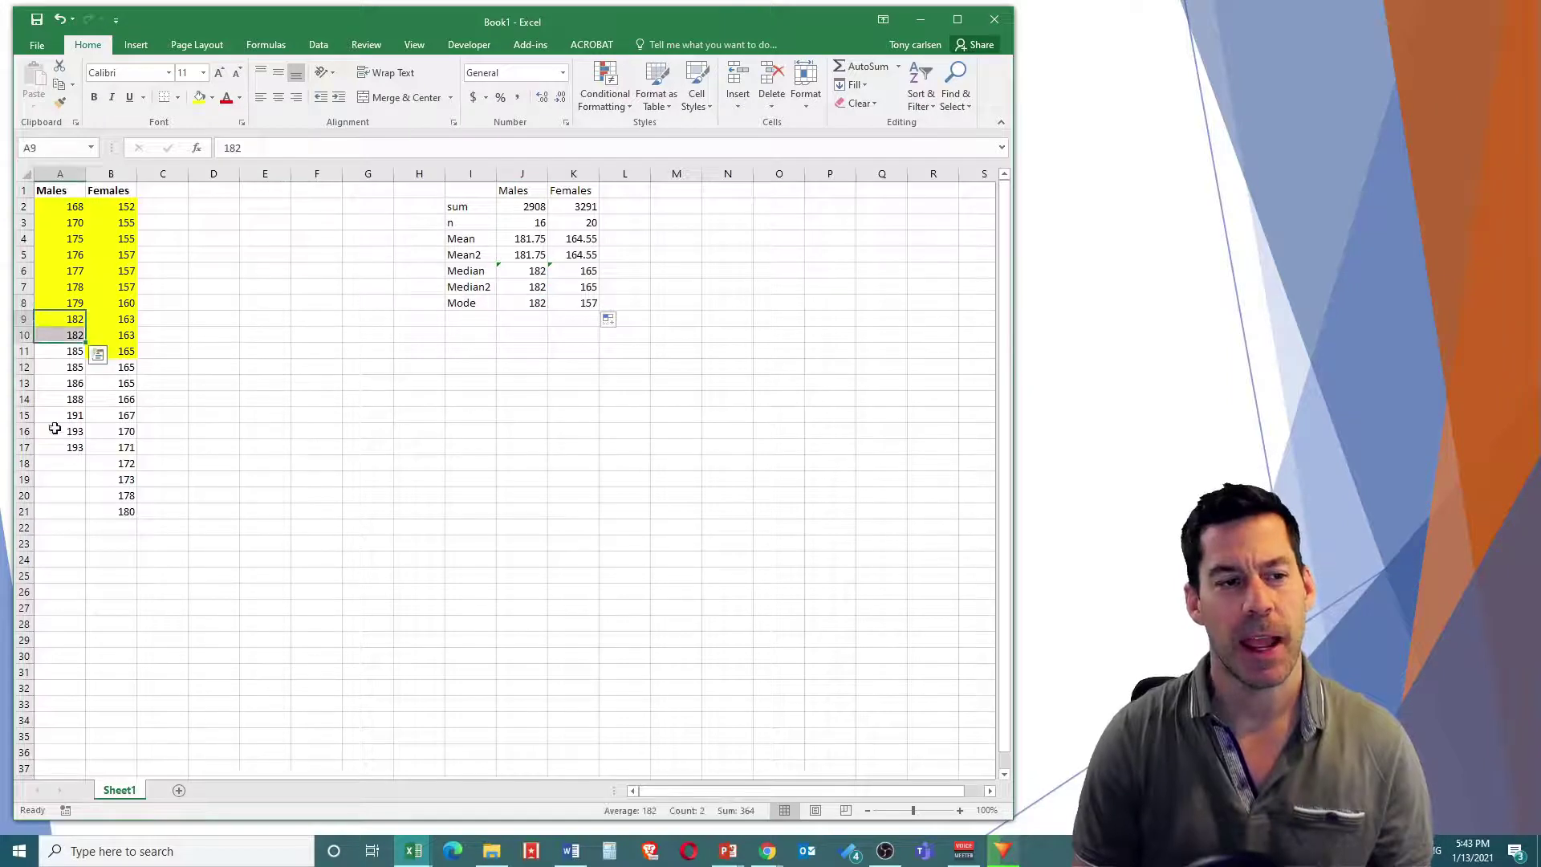
pyautogui.moveTo(63, 434); pyautogui.dragTo(63, 447)
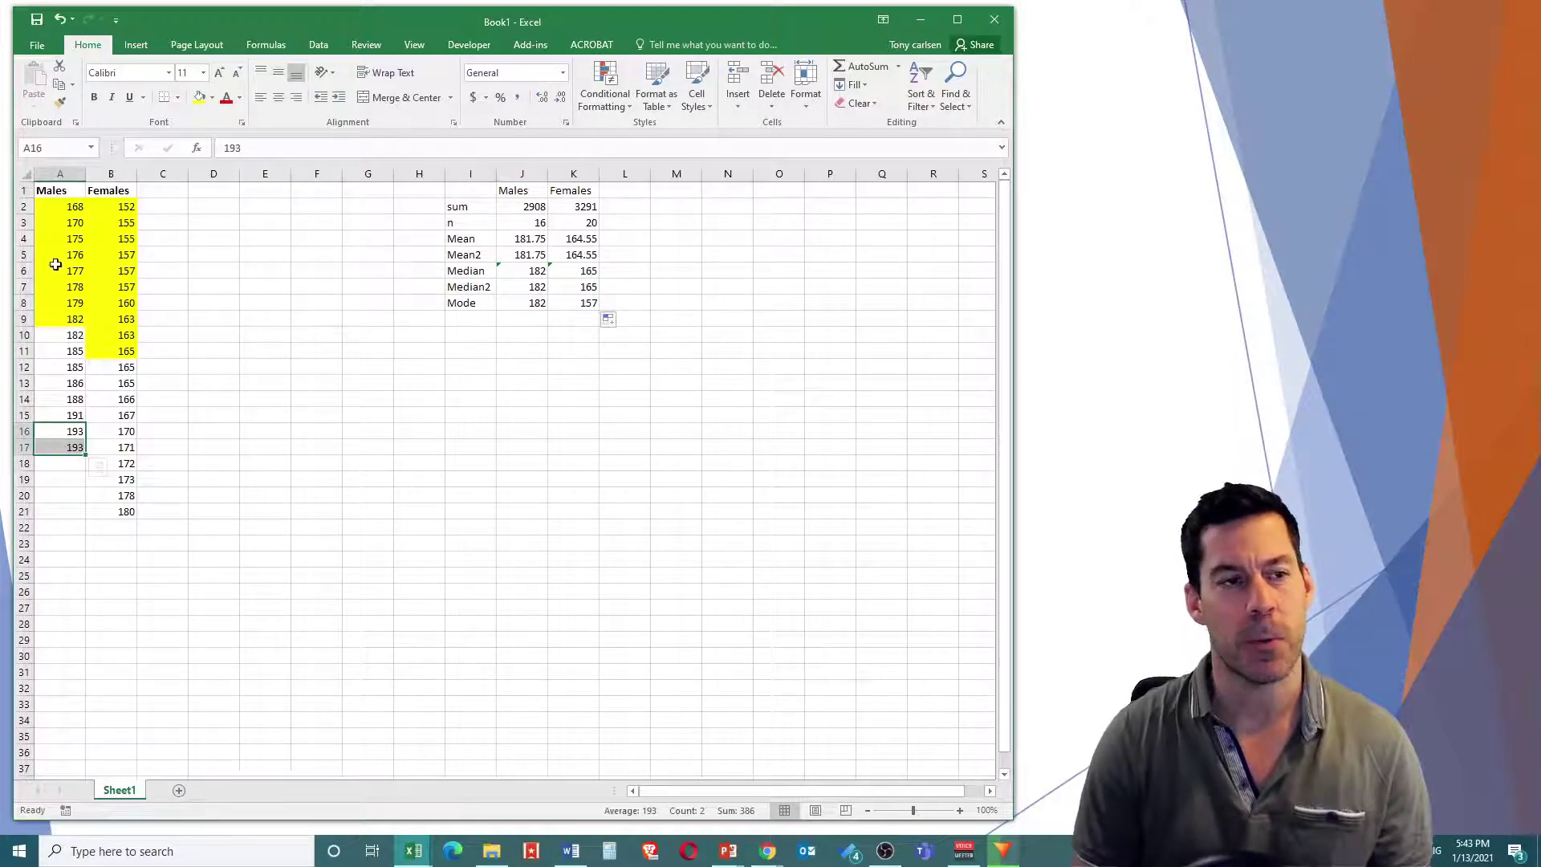
pyautogui.click(53, 339)
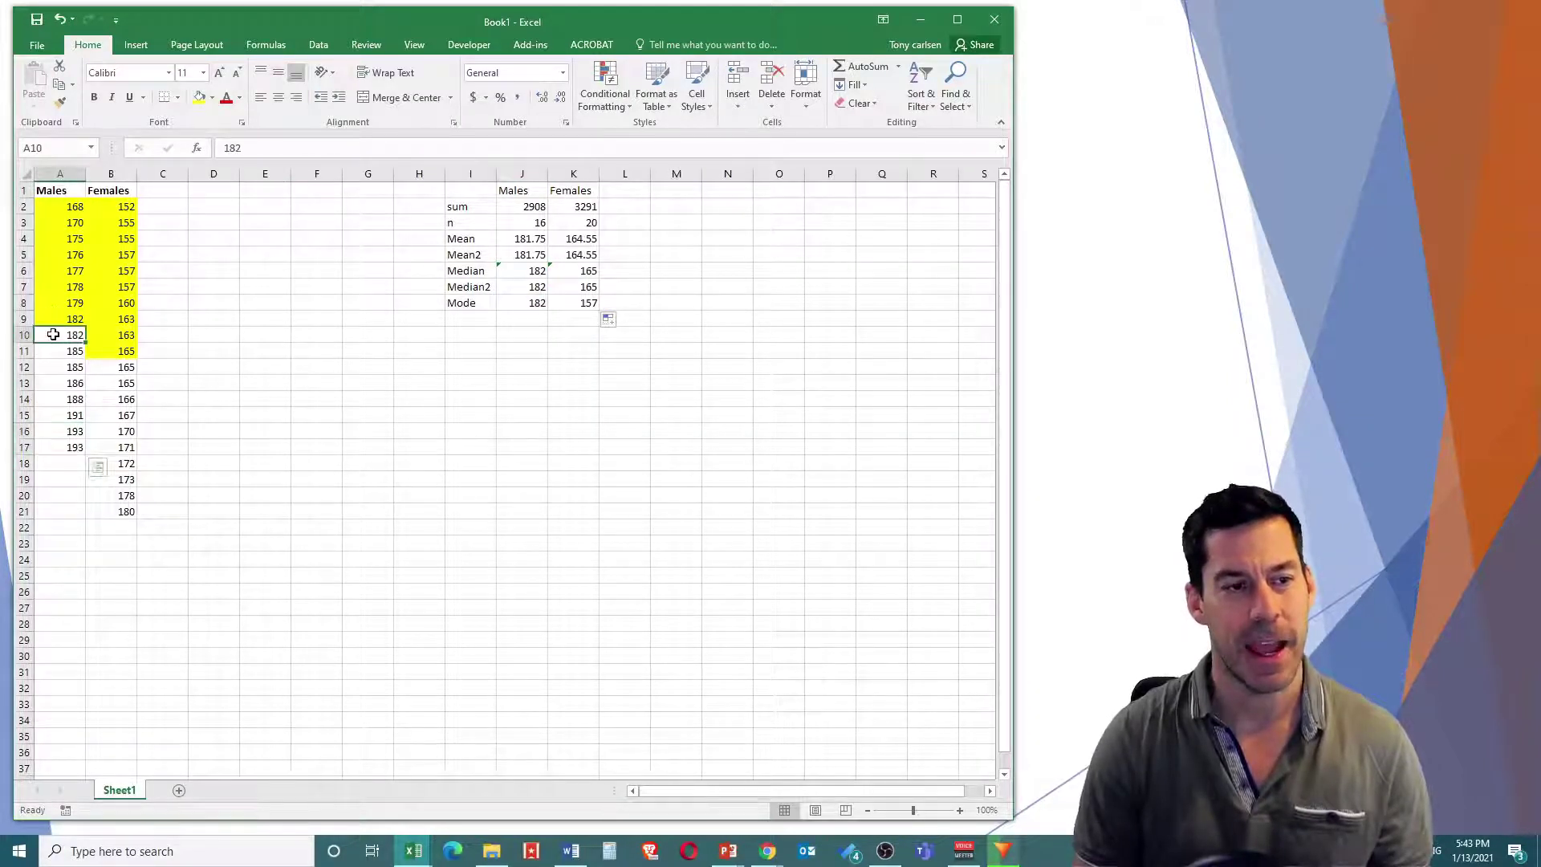
pyautogui.moveTo(53, 335); pyautogui.dragTo(51, 319)
pyautogui.click(58, 432)
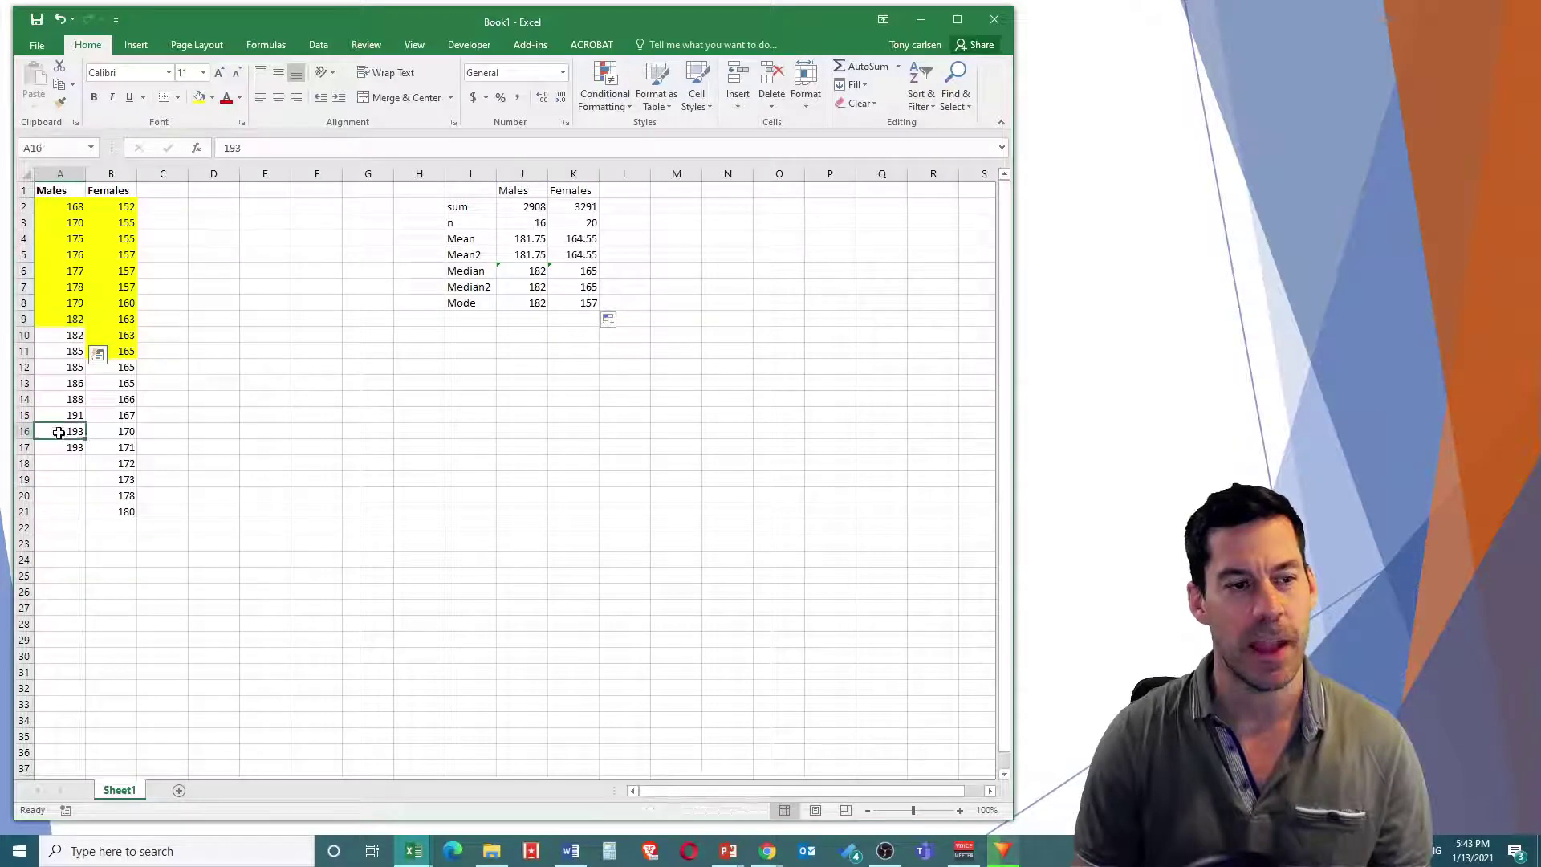
pyautogui.moveTo(58, 432); pyautogui.dragTo(62, 459)
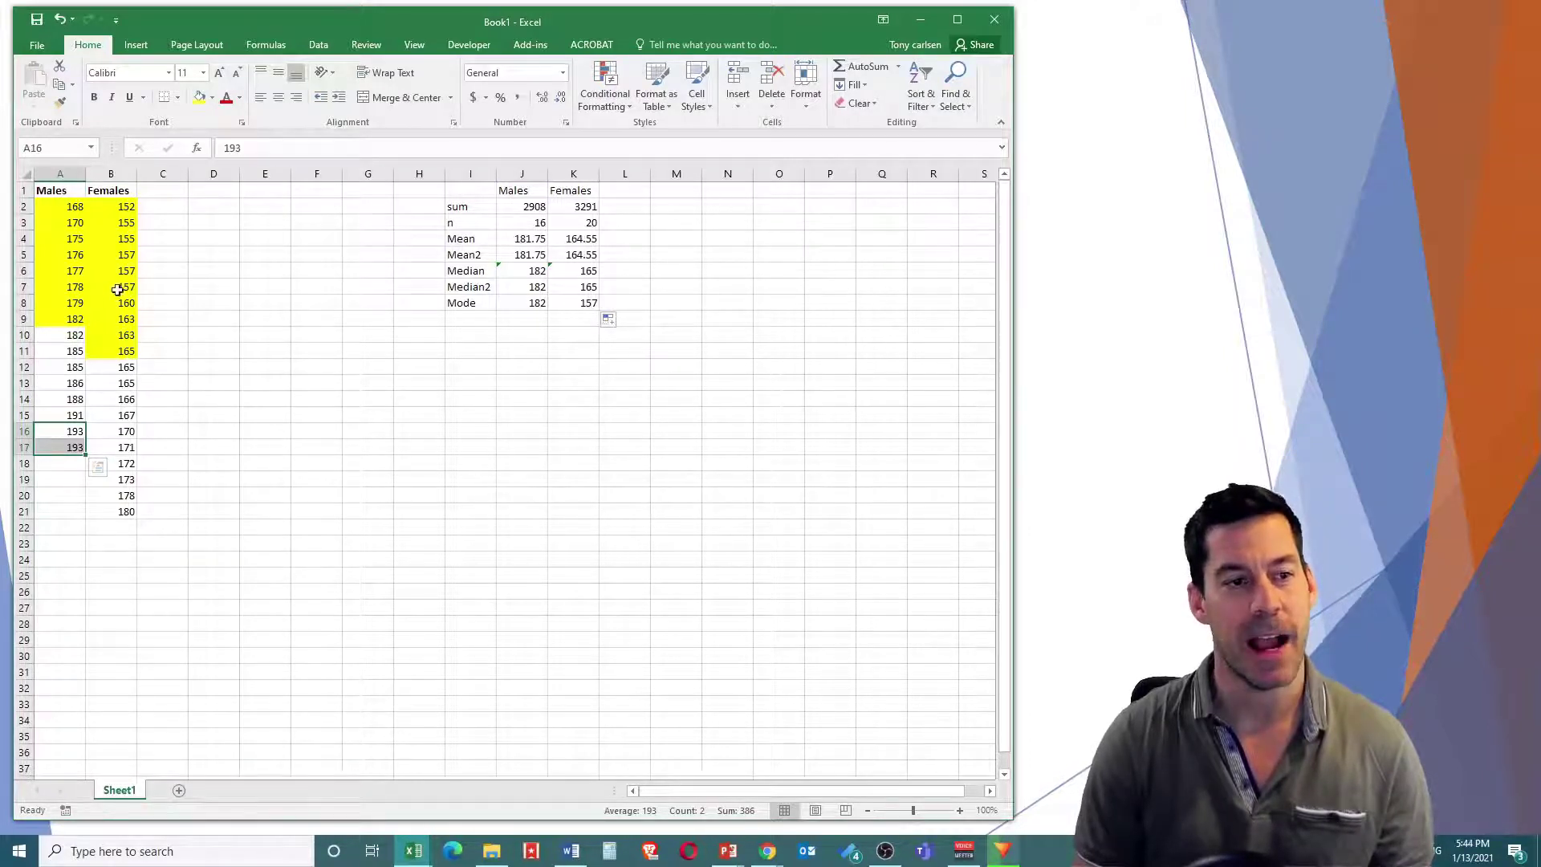
pyautogui.moveTo(115, 254); pyautogui.dragTo(110, 287)
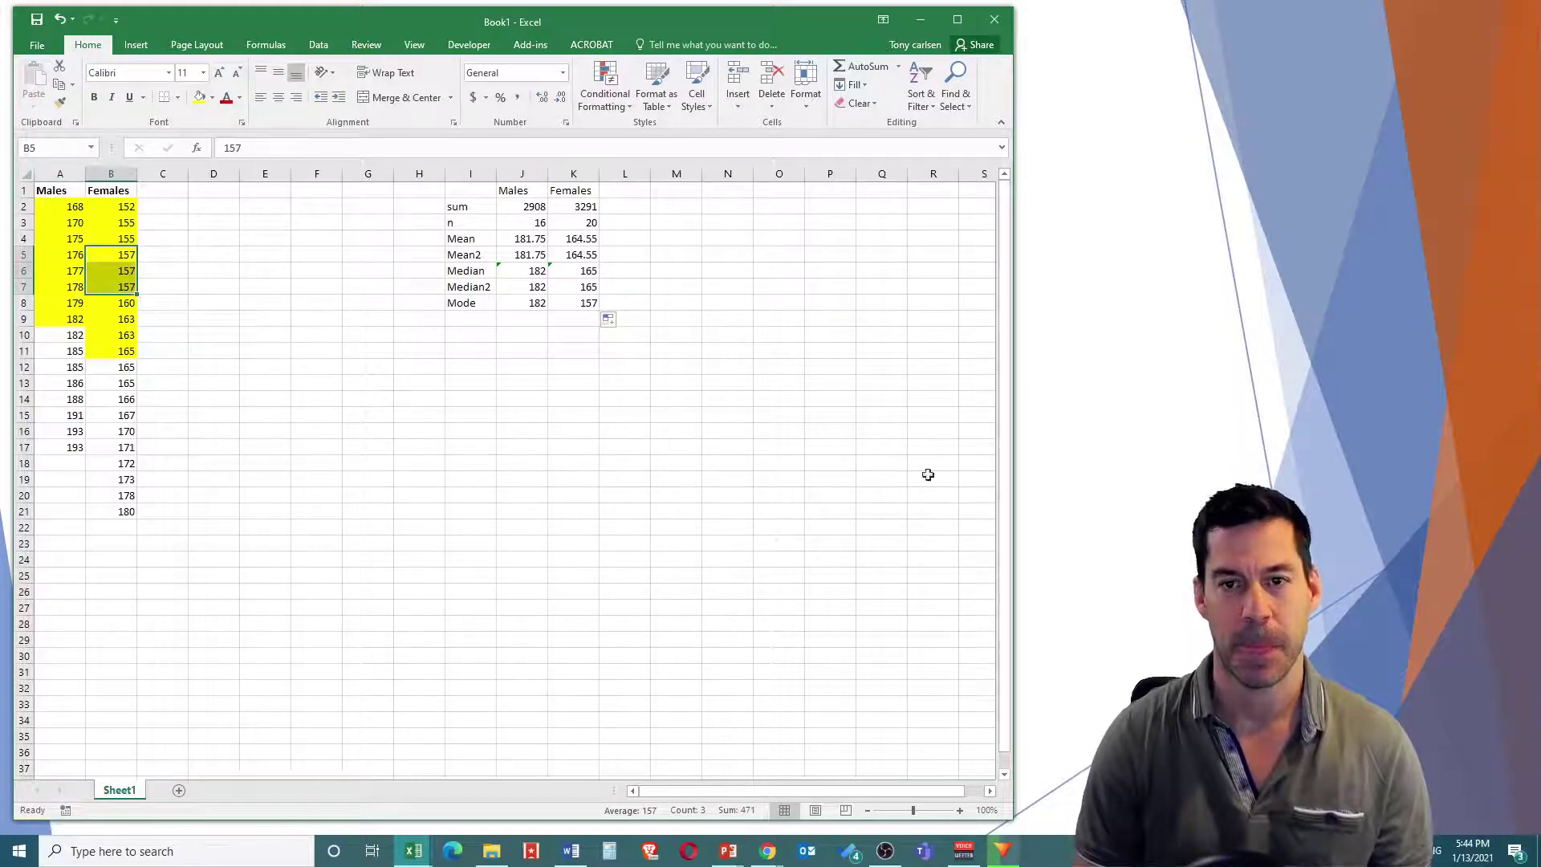
# Step: Review the slide with the range formulas, and locate the lowest and highest male values in A2 and A17
pyautogui.hotkey('alt', 'Tab')
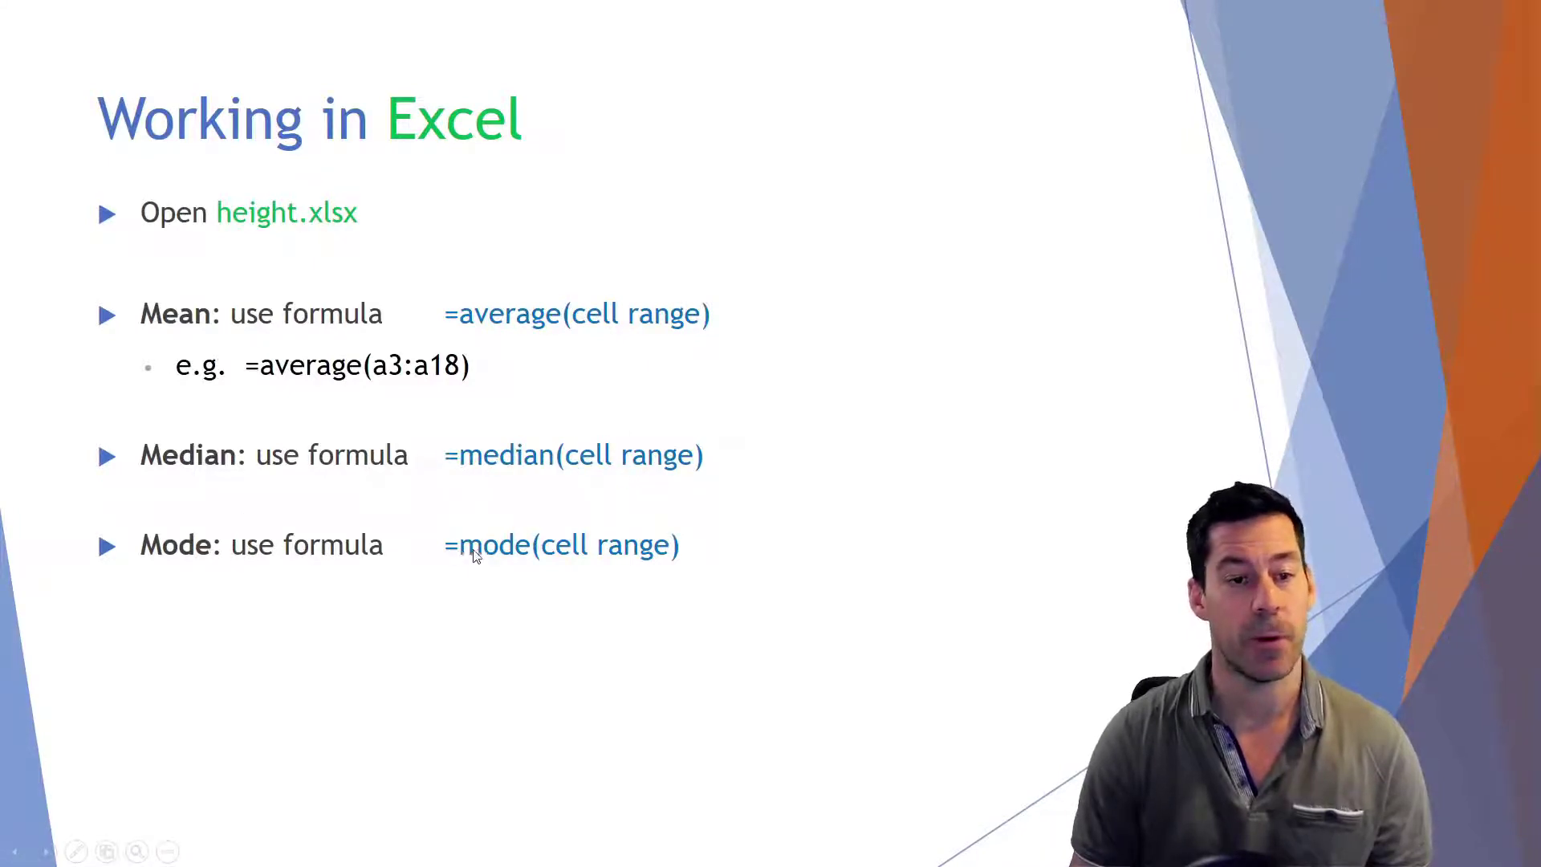
pyautogui.click(541, 536)
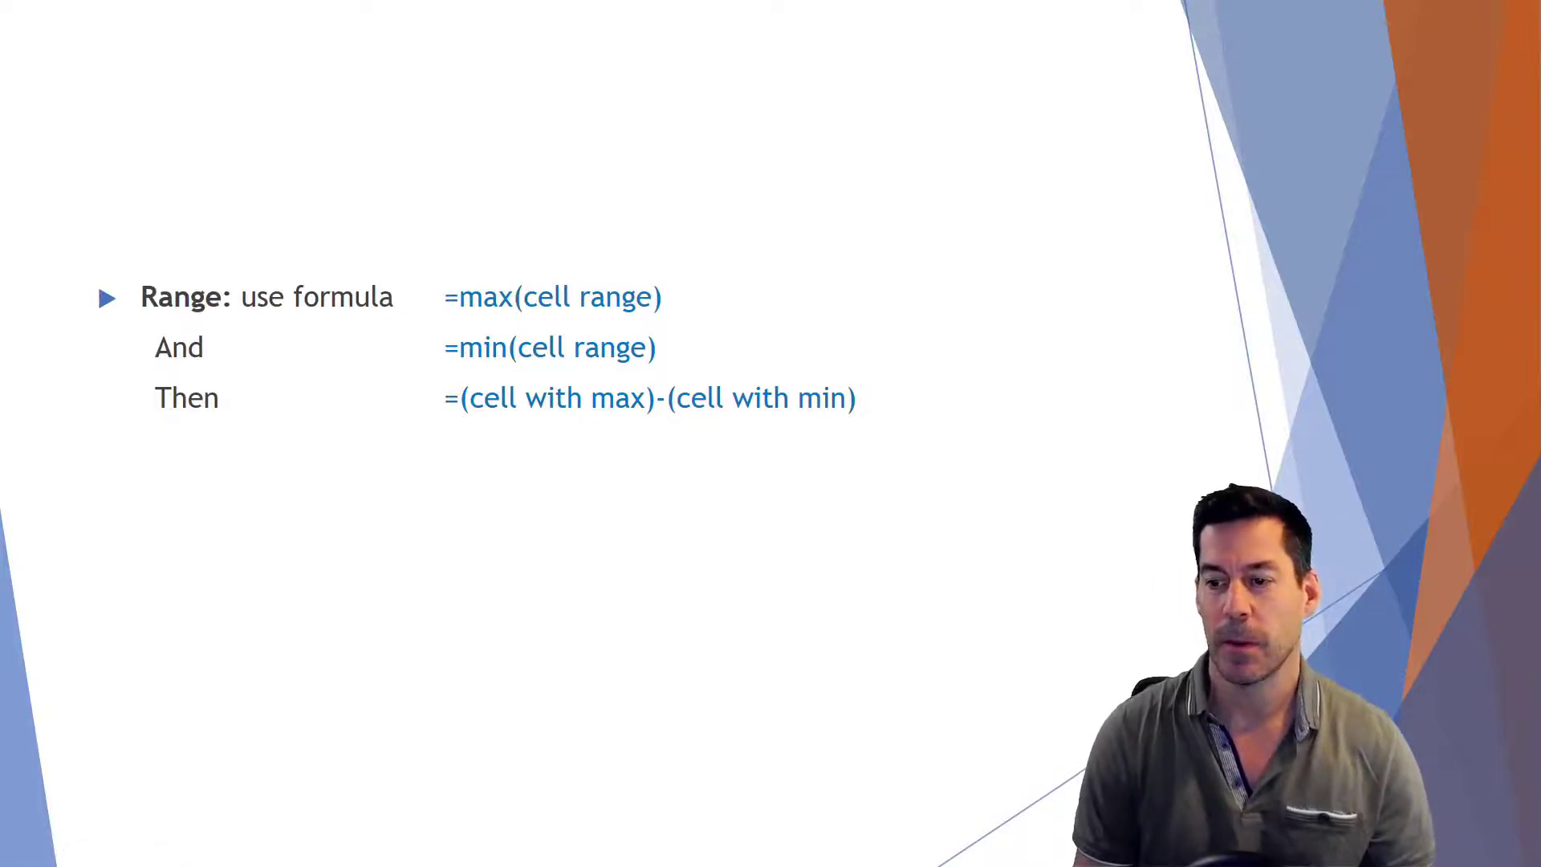
pyautogui.hotkey('alt', 'Tab')
pyautogui.click(398, 509)
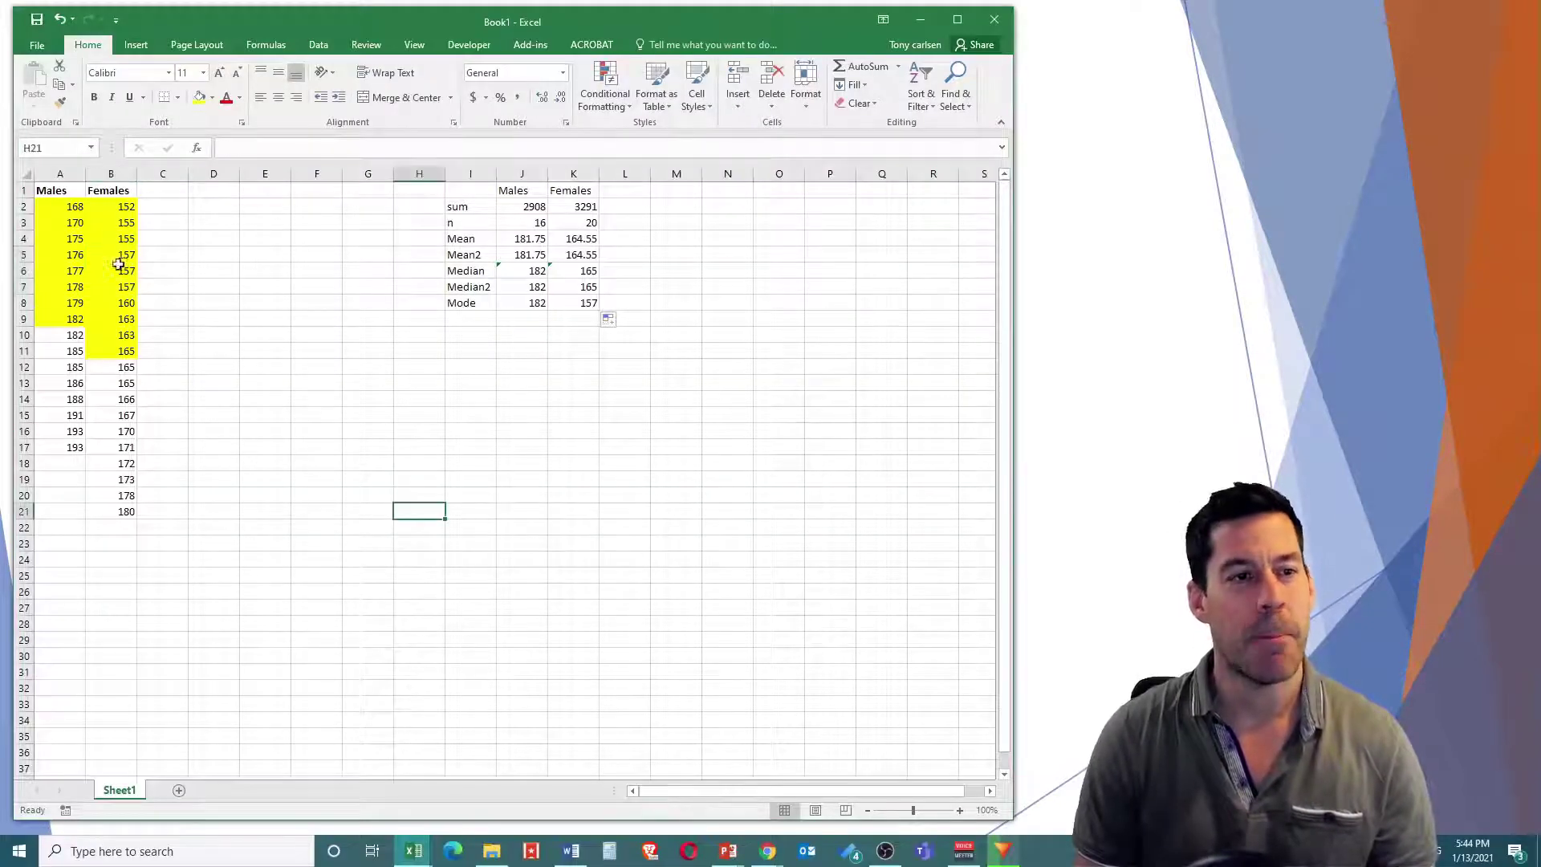
pyautogui.click(69, 208)
pyautogui.click(52, 452)
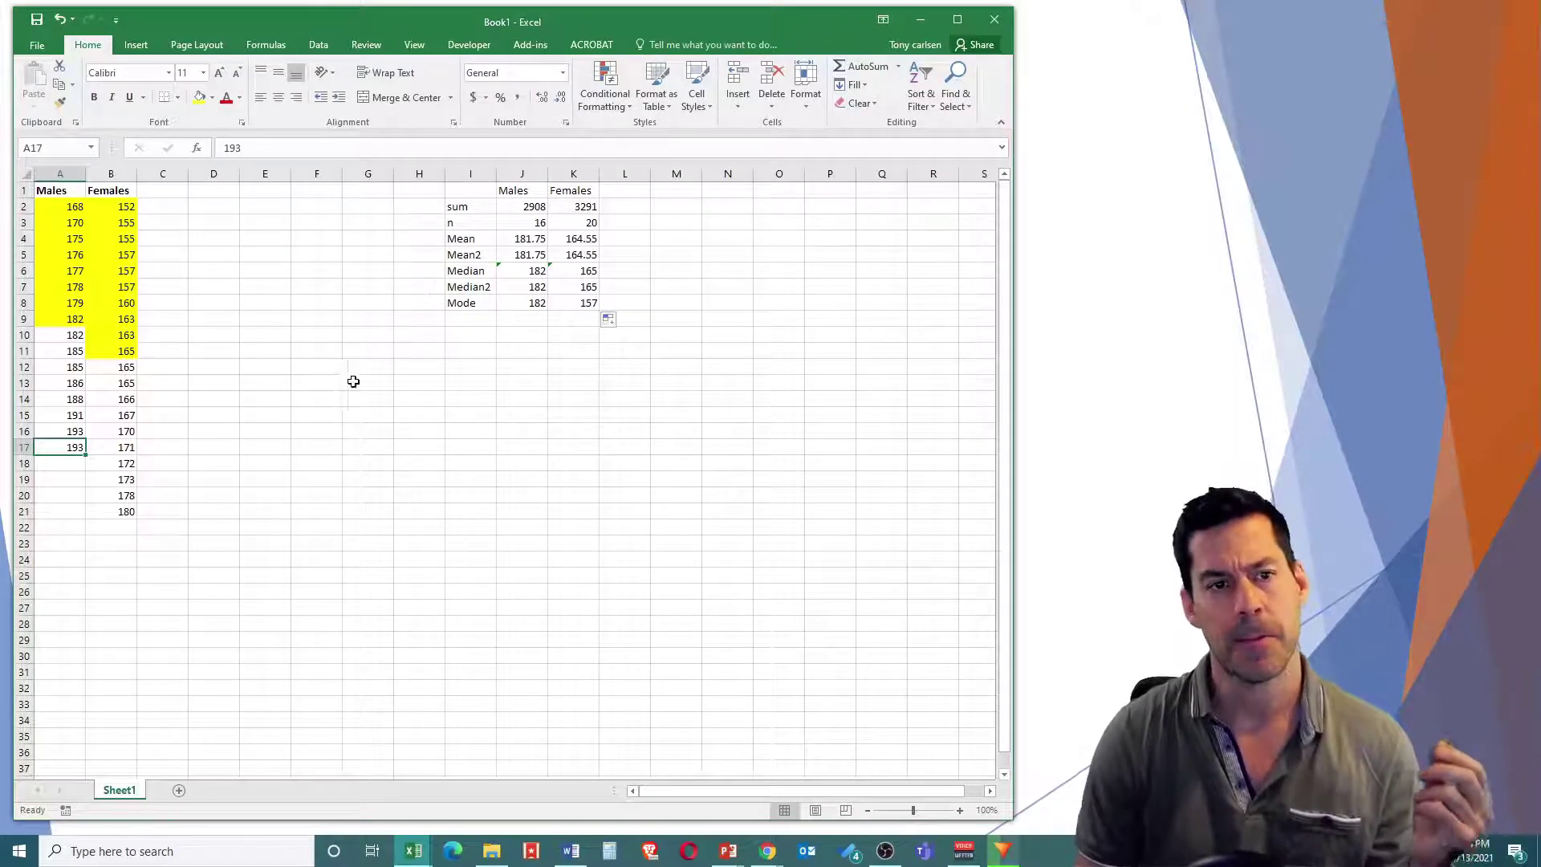
# Step: Add the row labels Min, Max and Range in I9:I11 of the summary table
pyautogui.click(459, 317)
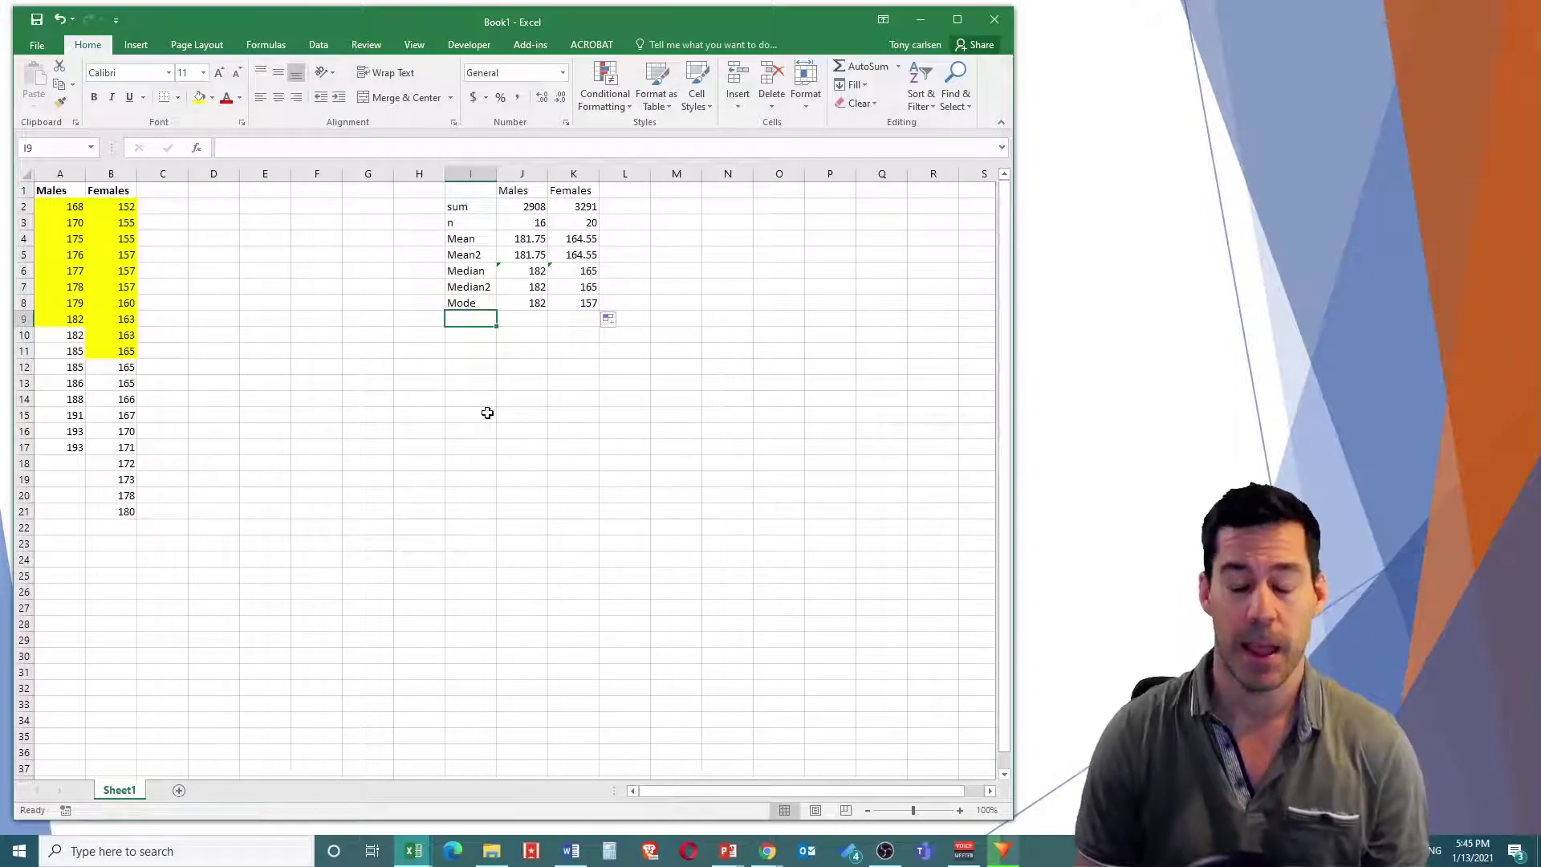
pyautogui.write('Min')
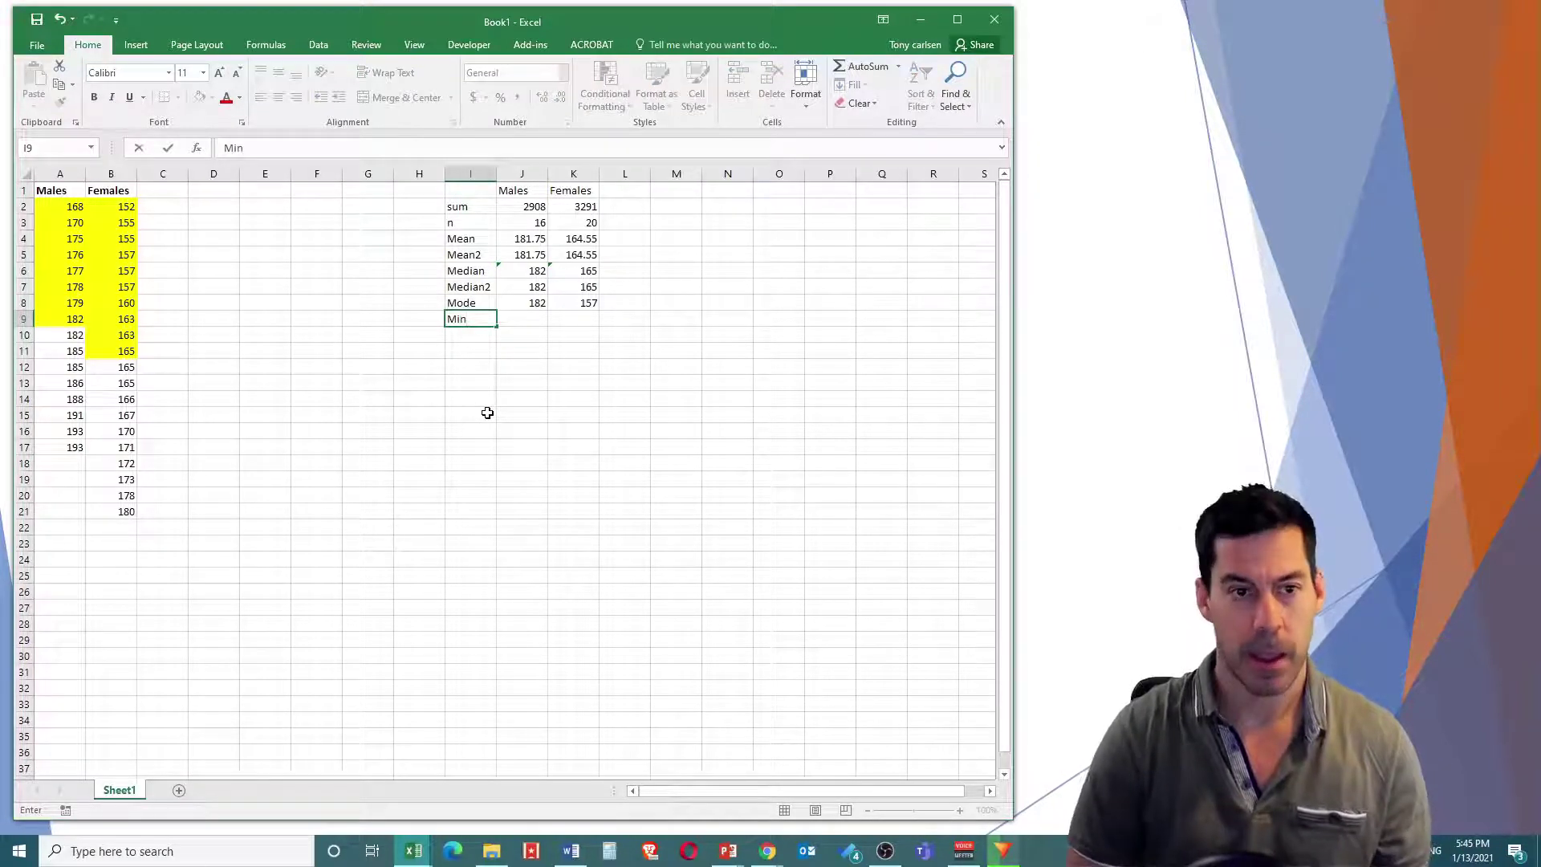
pyautogui.press('Return')
pyautogui.write('Max')
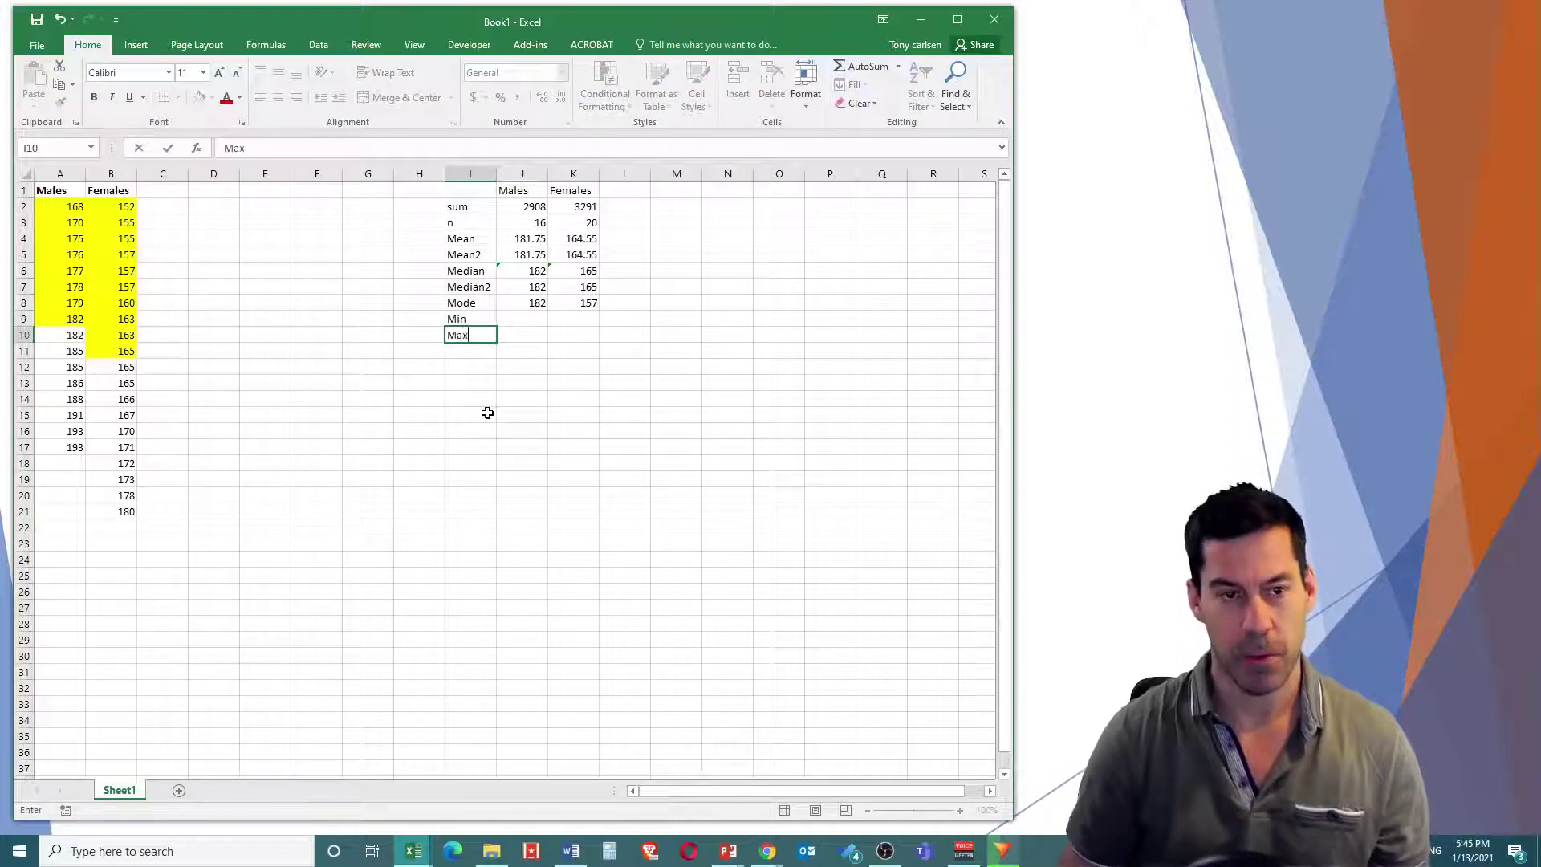
pyautogui.press('Return')
pyautogui.write('Rang')
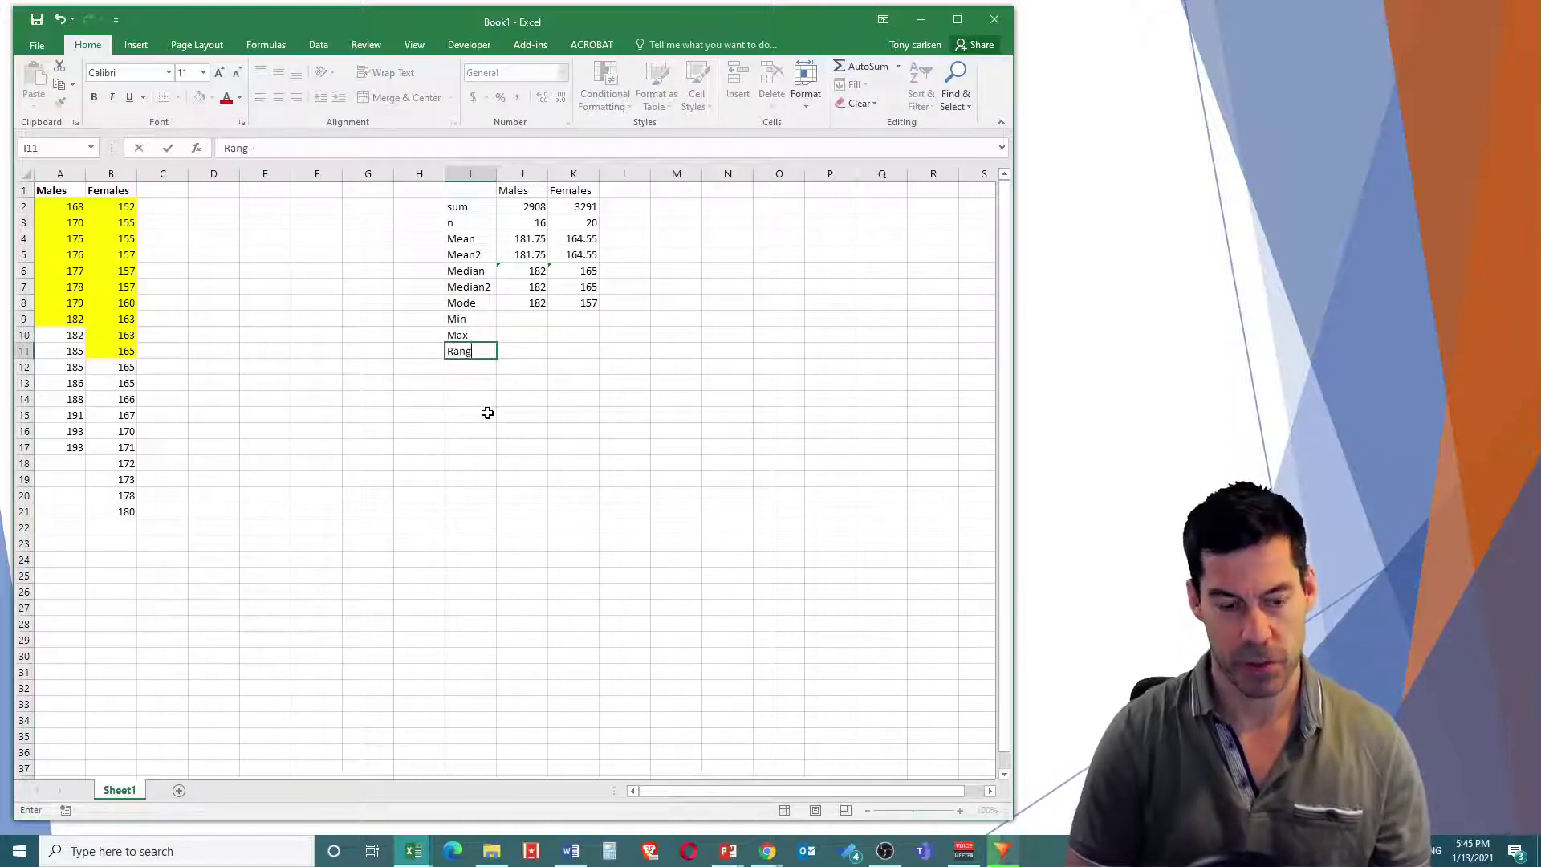
pyautogui.write('e')
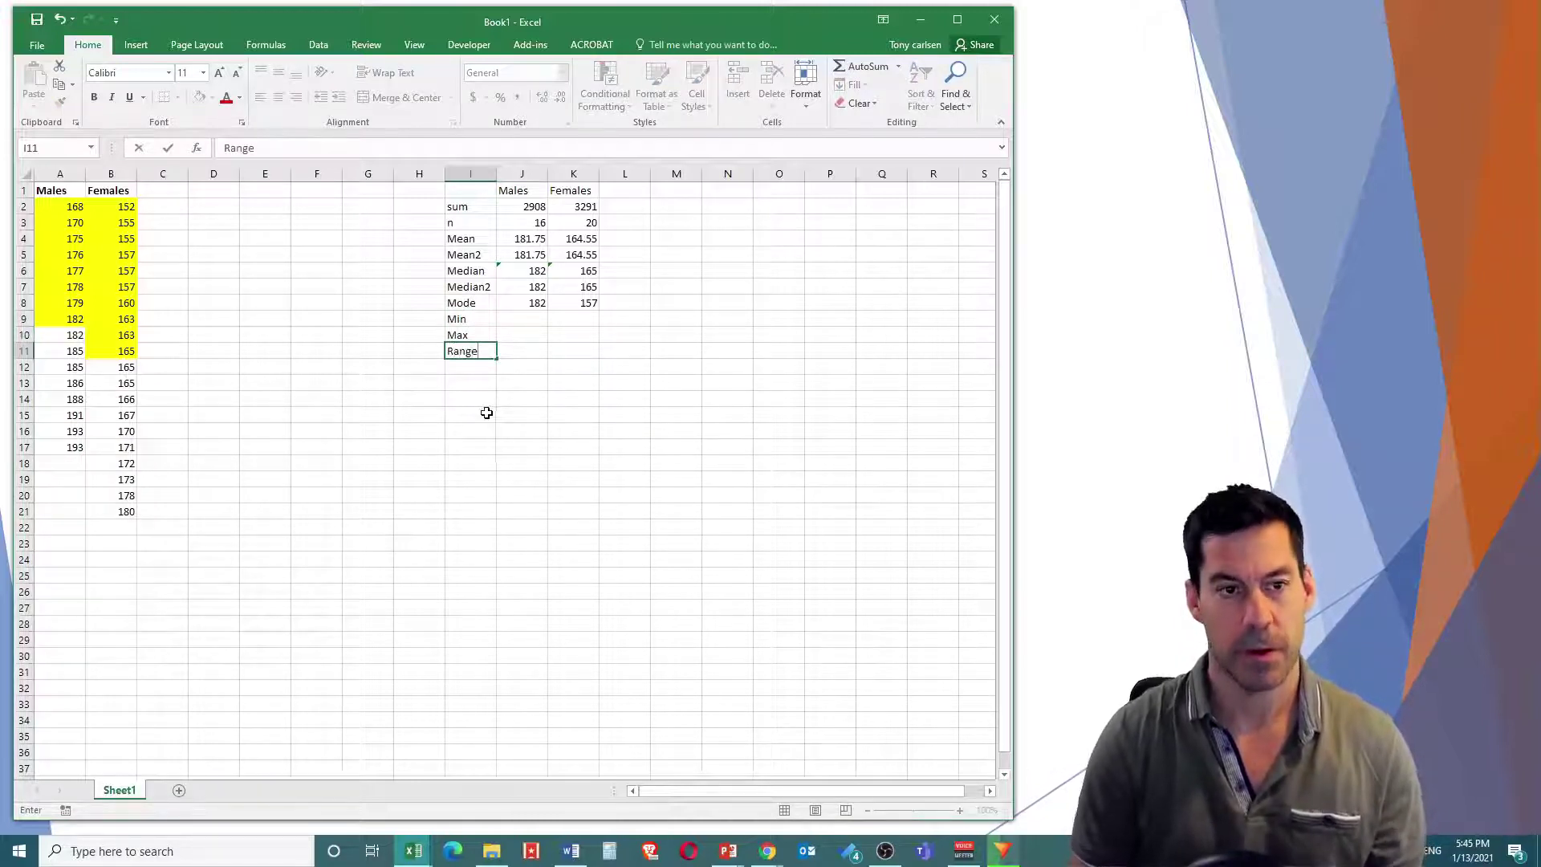
# Step: Calculate the male minimum in J9 with the MIN function over the male values in column A, starting at A2
pyautogui.click(526, 320)
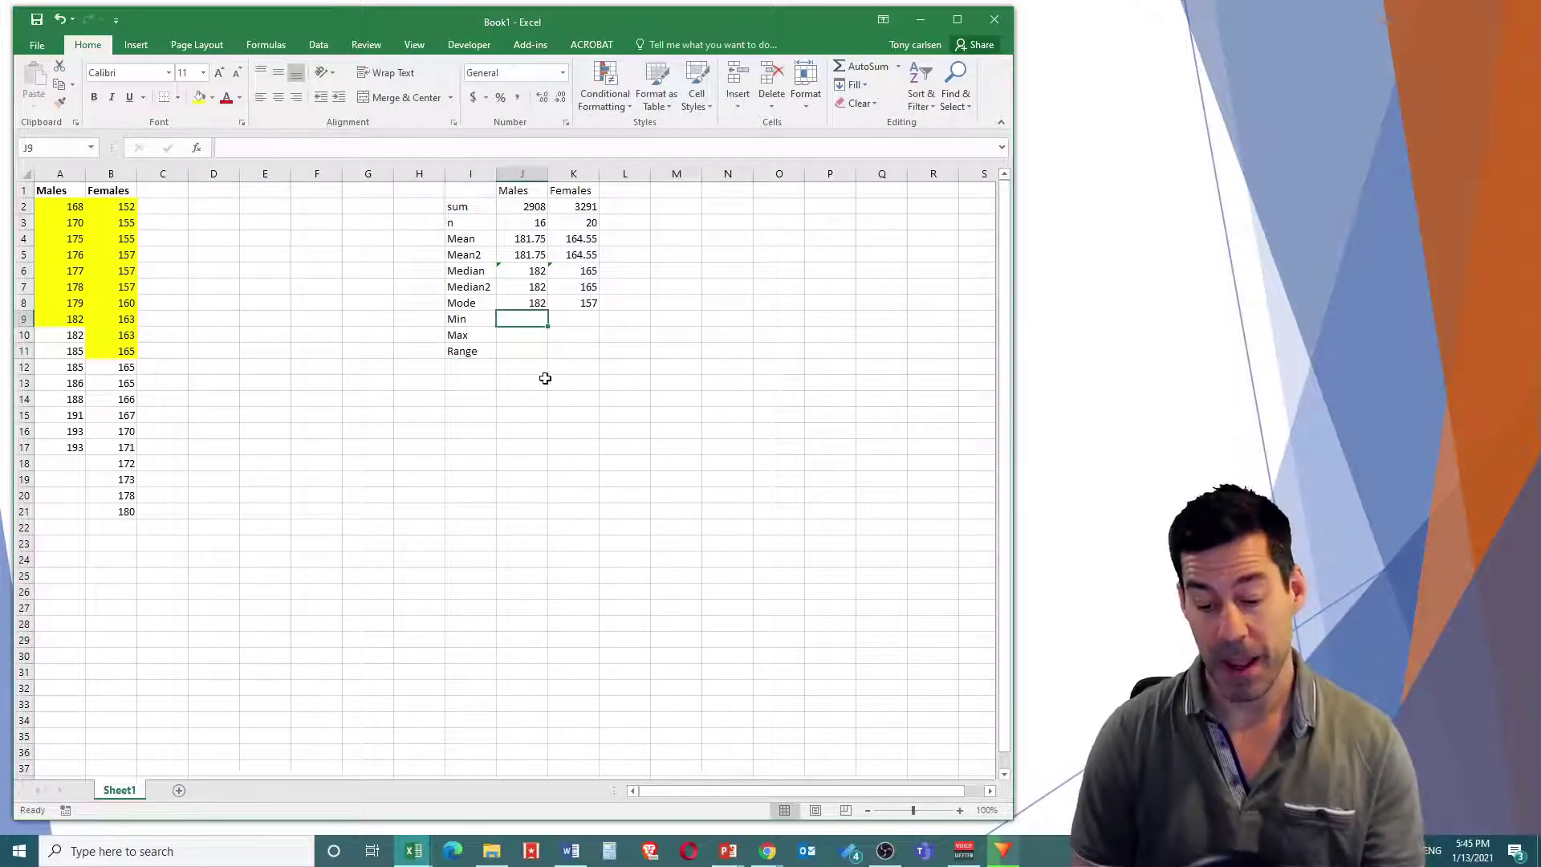
pyautogui.write('=')
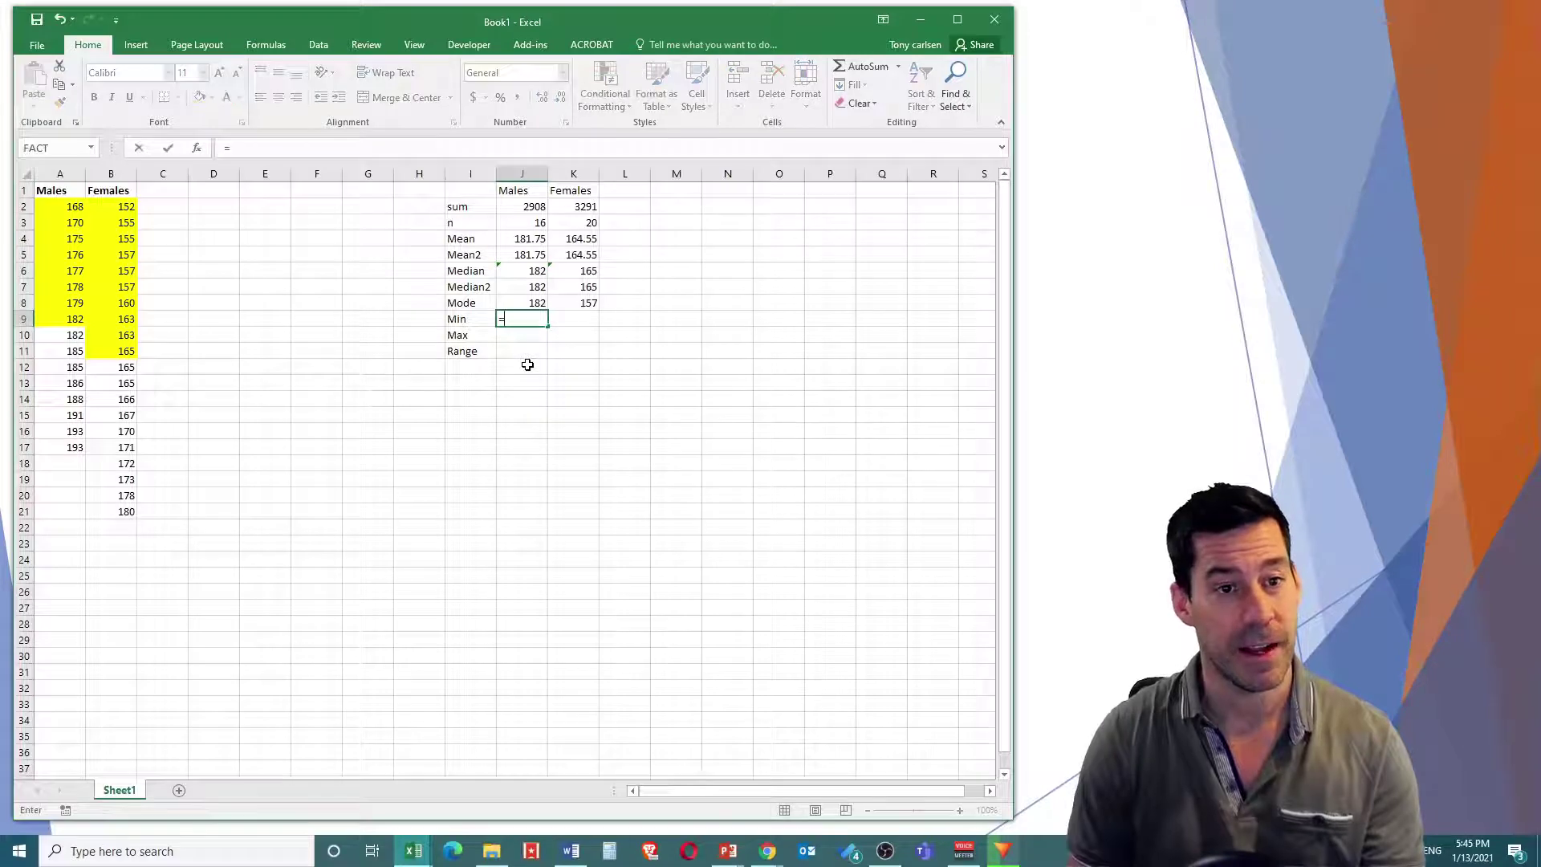
pyautogui.write('min(')
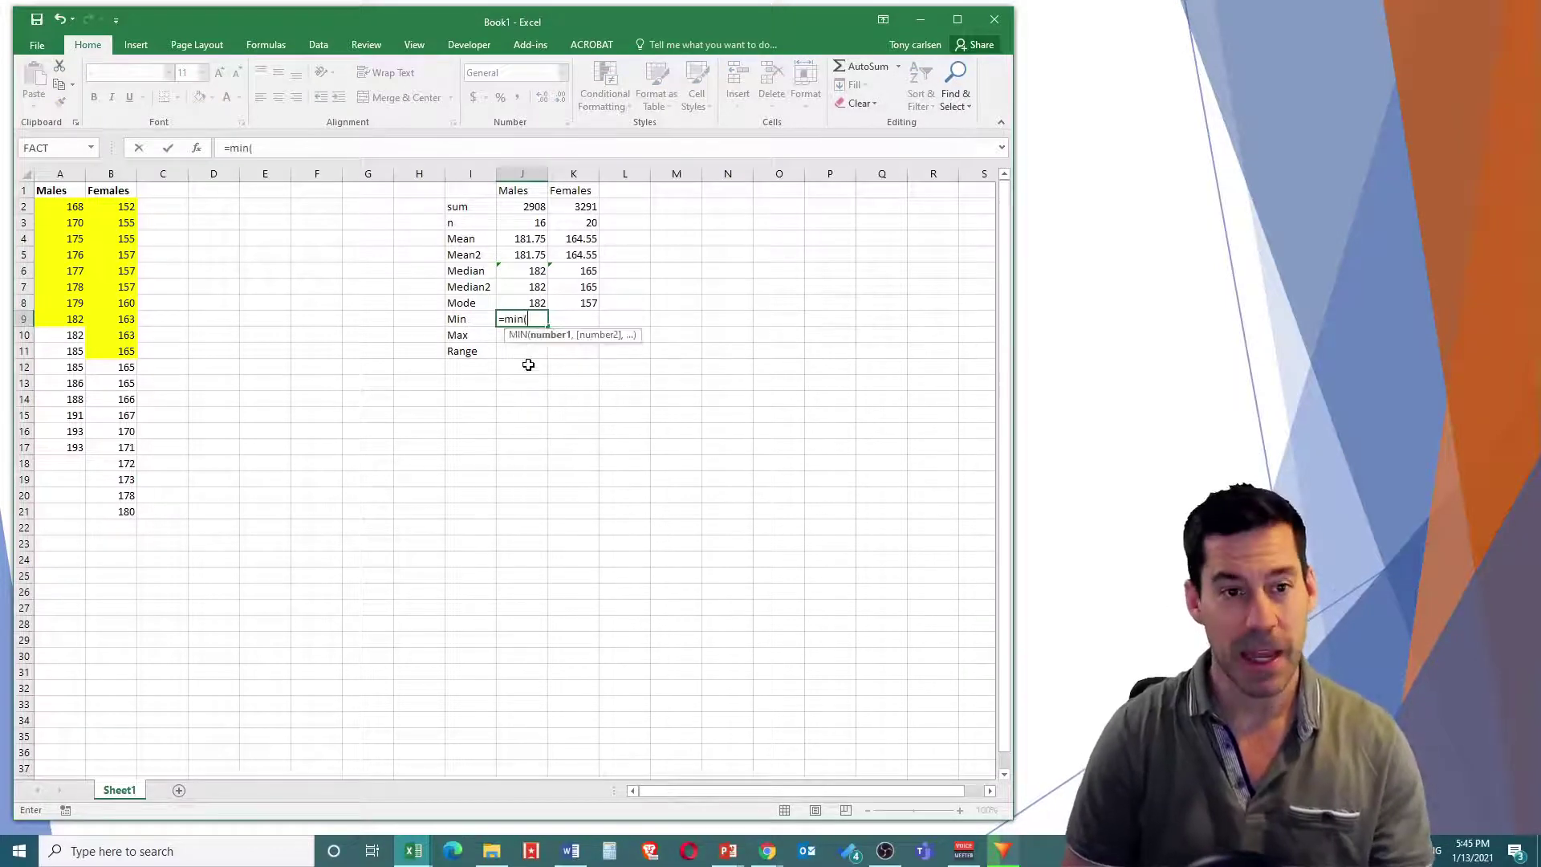
pyautogui.moveTo(58, 207); pyautogui.dragTo(47, 487)
pyautogui.press('Return')
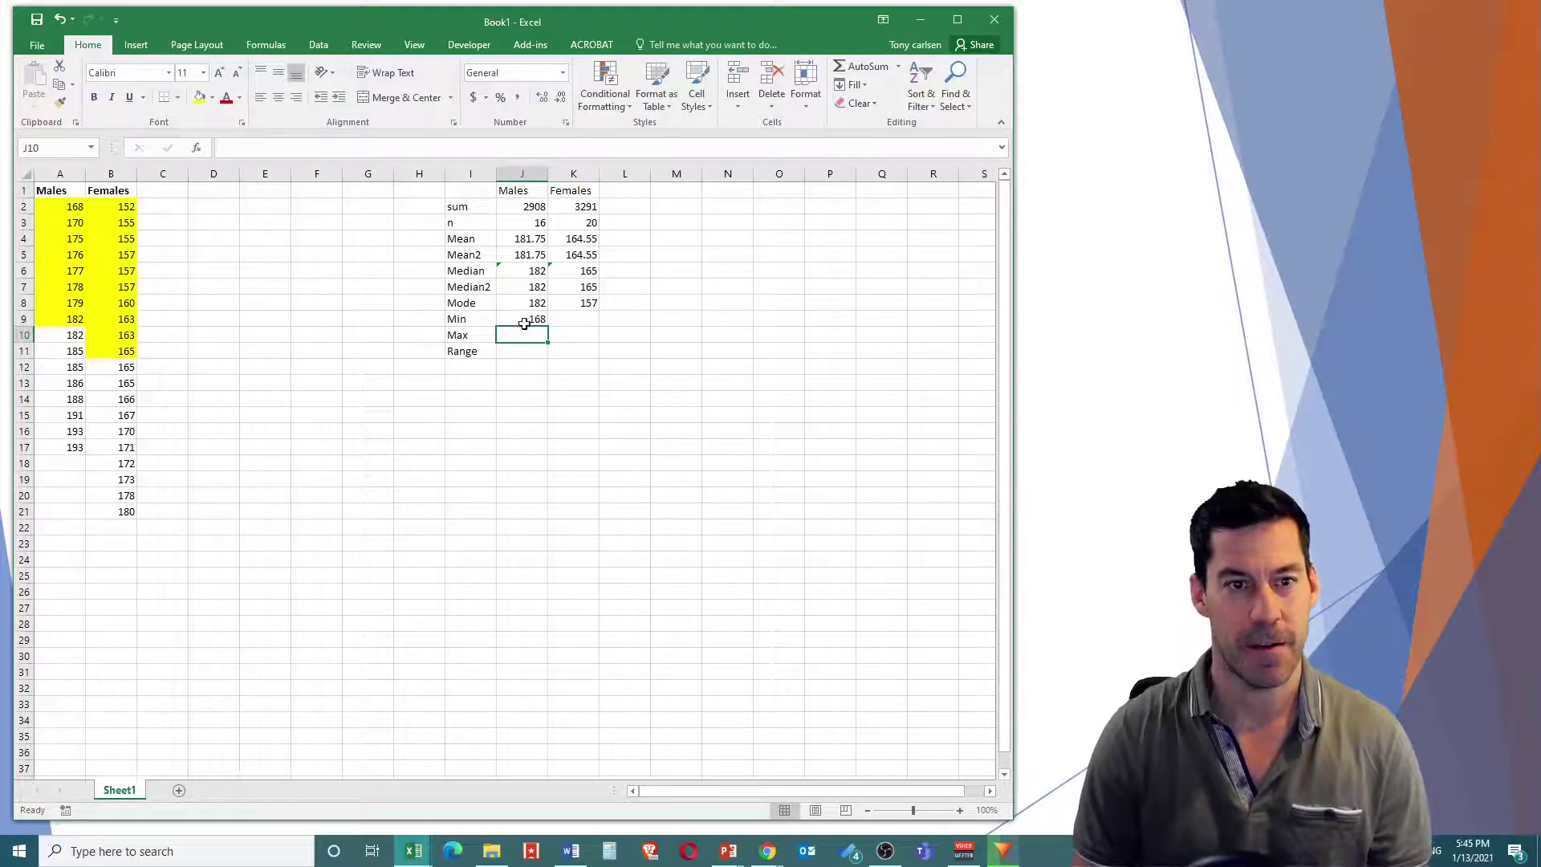
# Step: Calculate the male maximum in J10 with the MAX function over the male values, selecting rows 2 to 21
pyautogui.write('=ma')
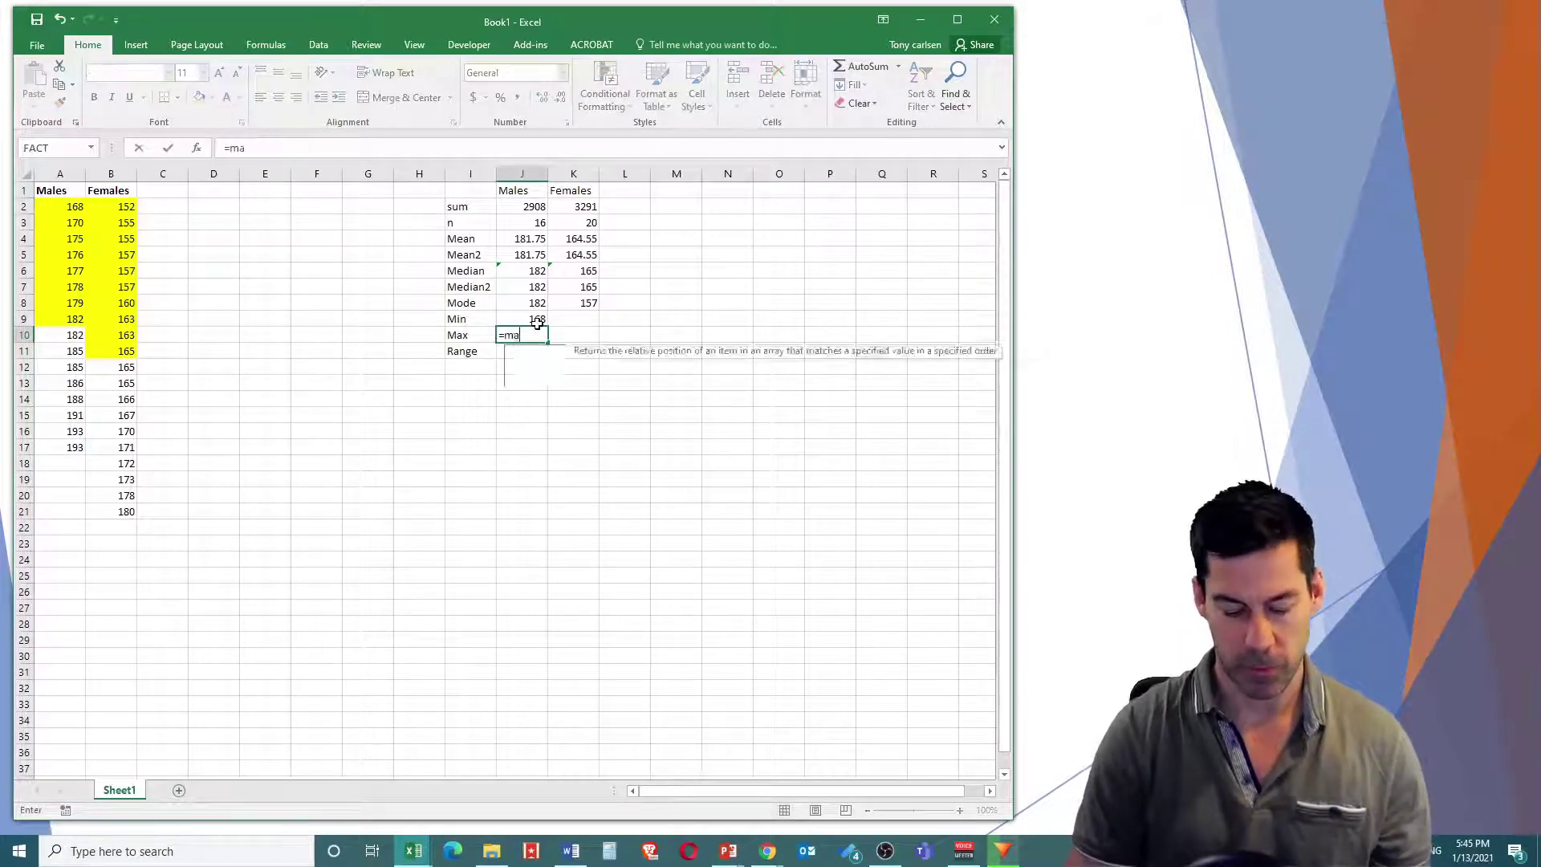
pyautogui.write('x(')
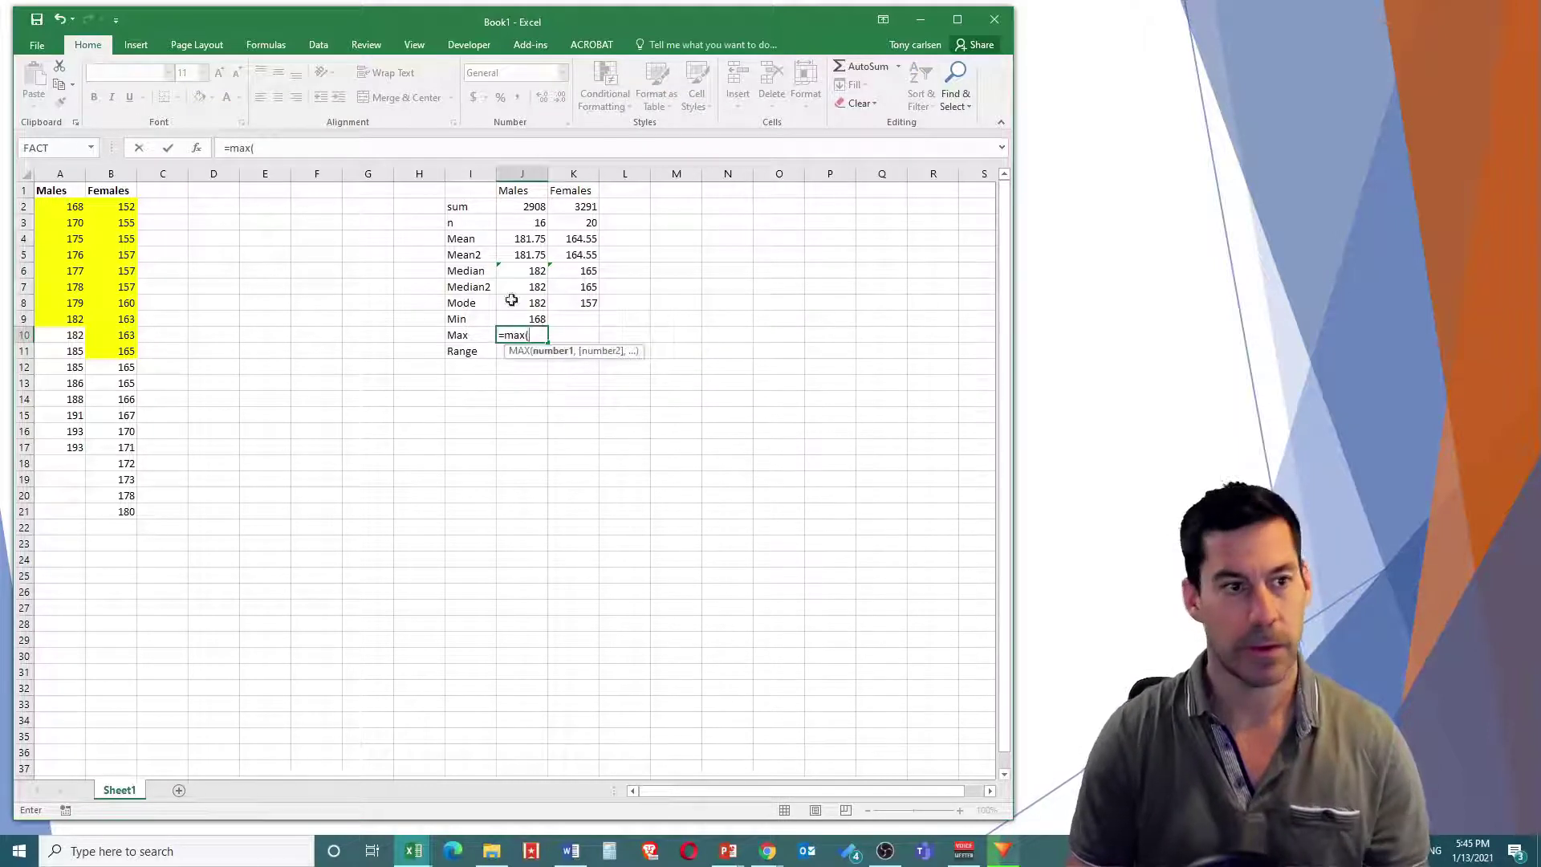
pyautogui.moveTo(90, 206); pyautogui.dragTo(63, 518)
pyautogui.press('Return')
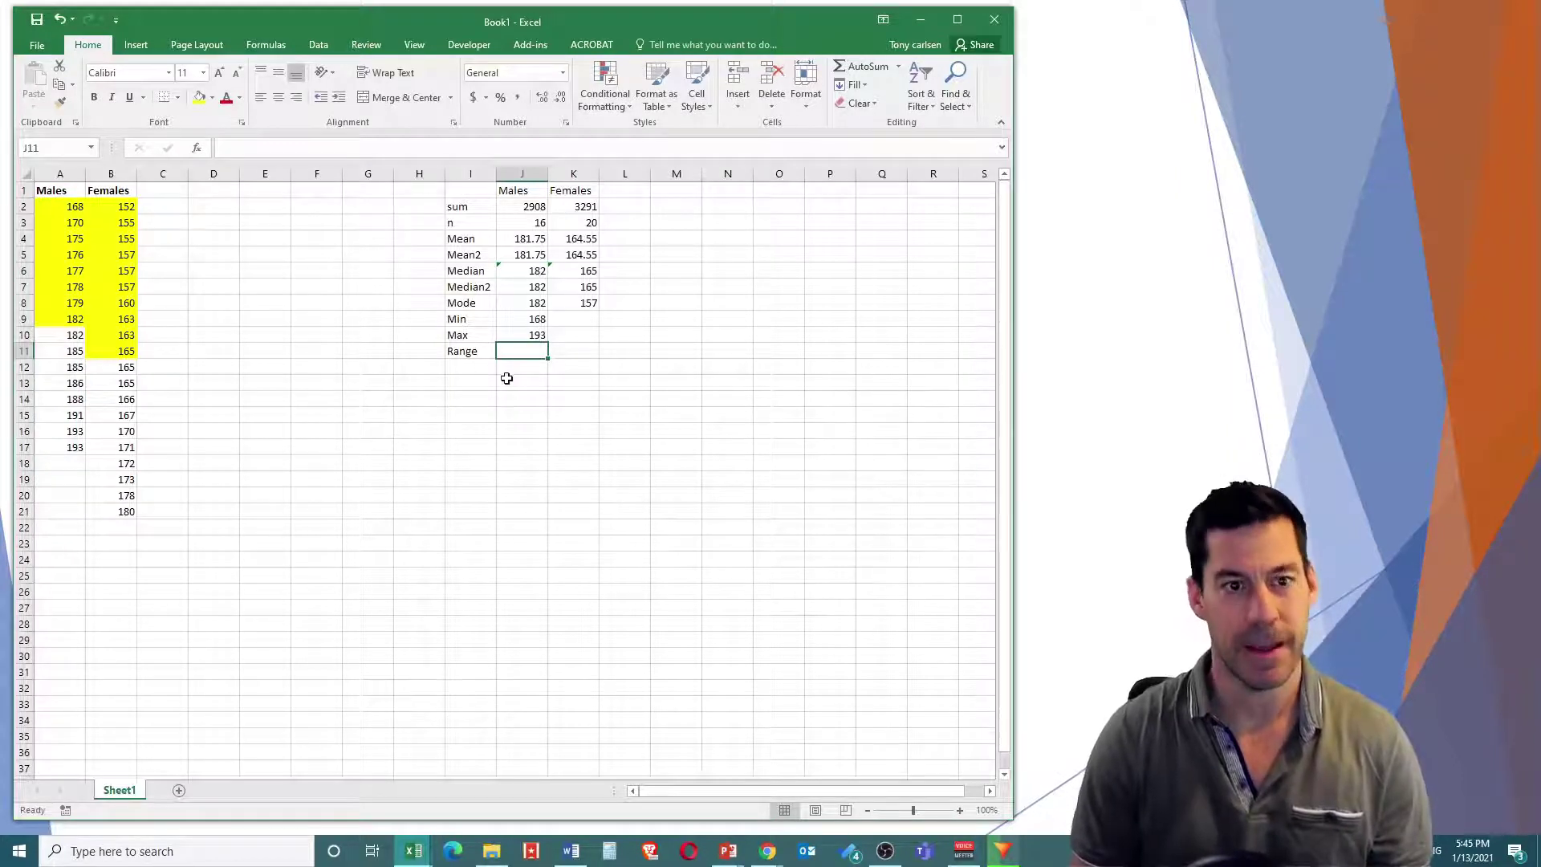
# Step: Calculate the male range in J11 as =J10-J9, and copy the Min, Max and Range formulas across to K9:K11 for the females
pyautogui.write('=')
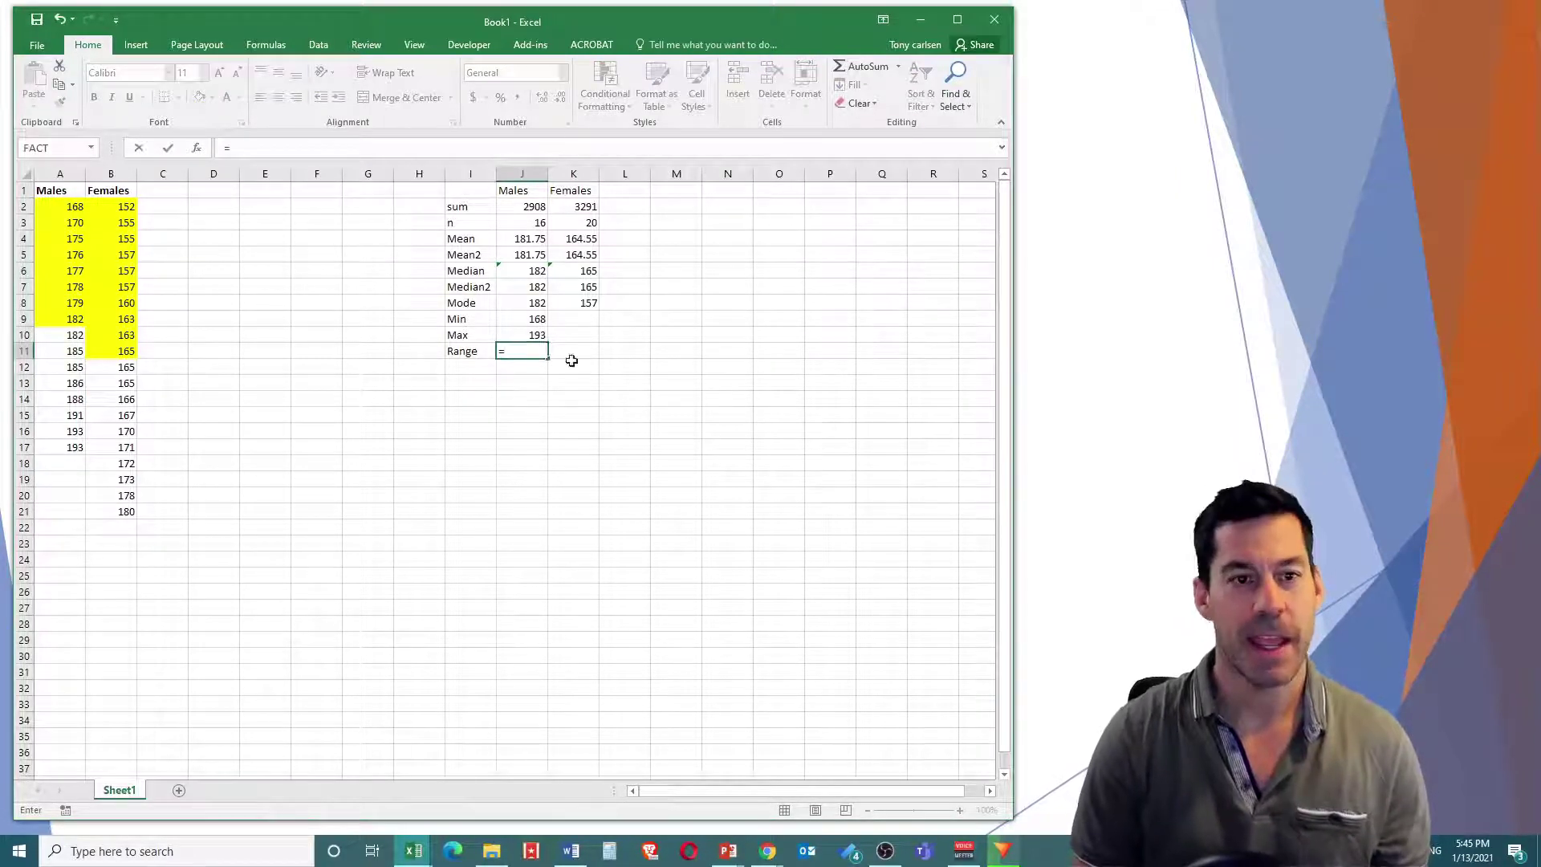
pyautogui.click(526, 333)
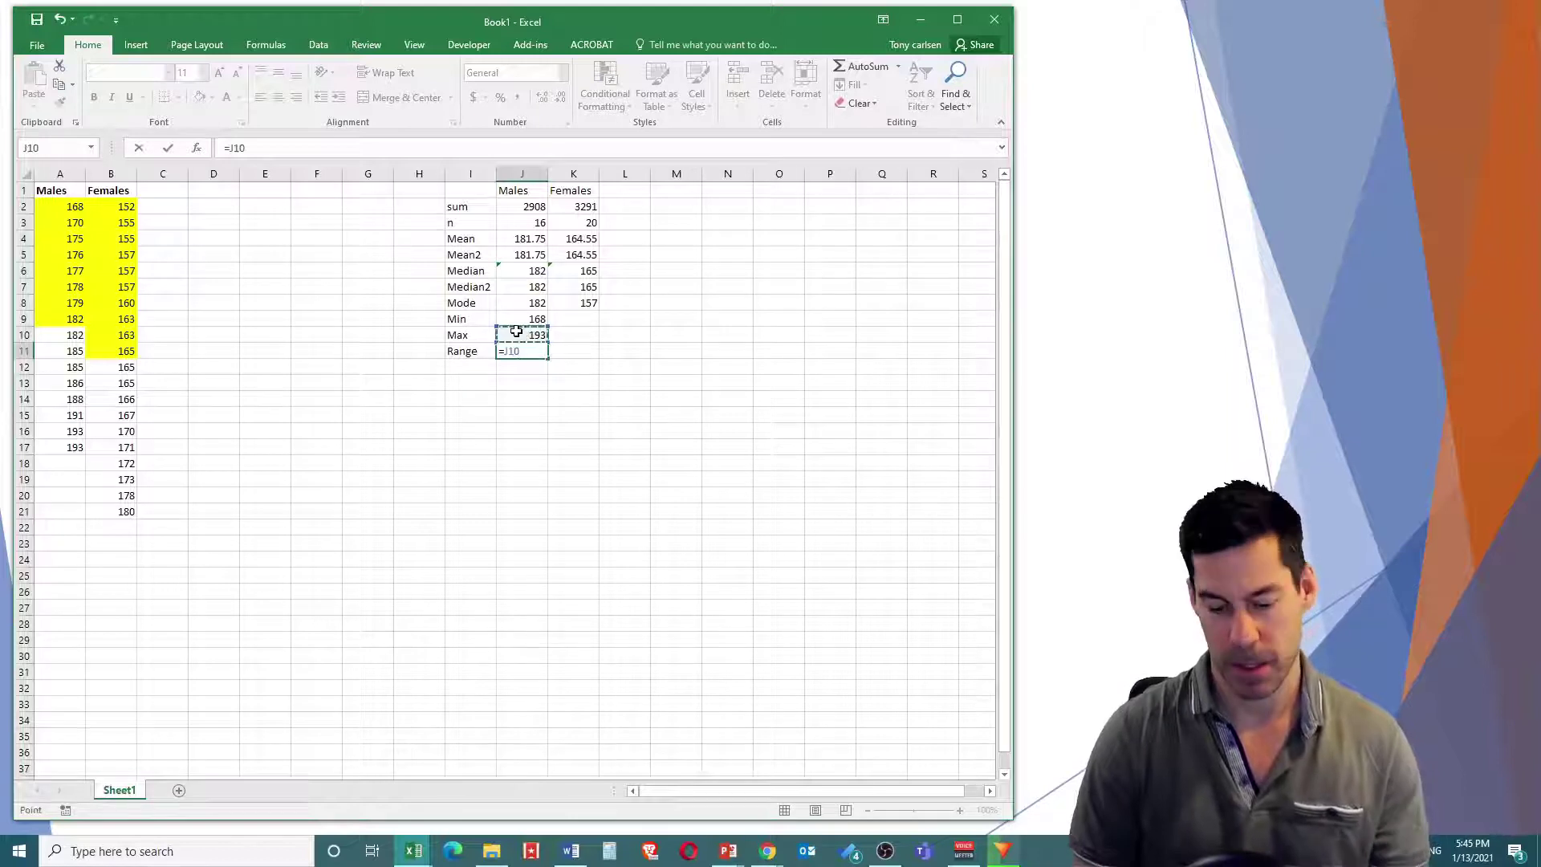
pyautogui.write('-')
pyautogui.click(516, 321)
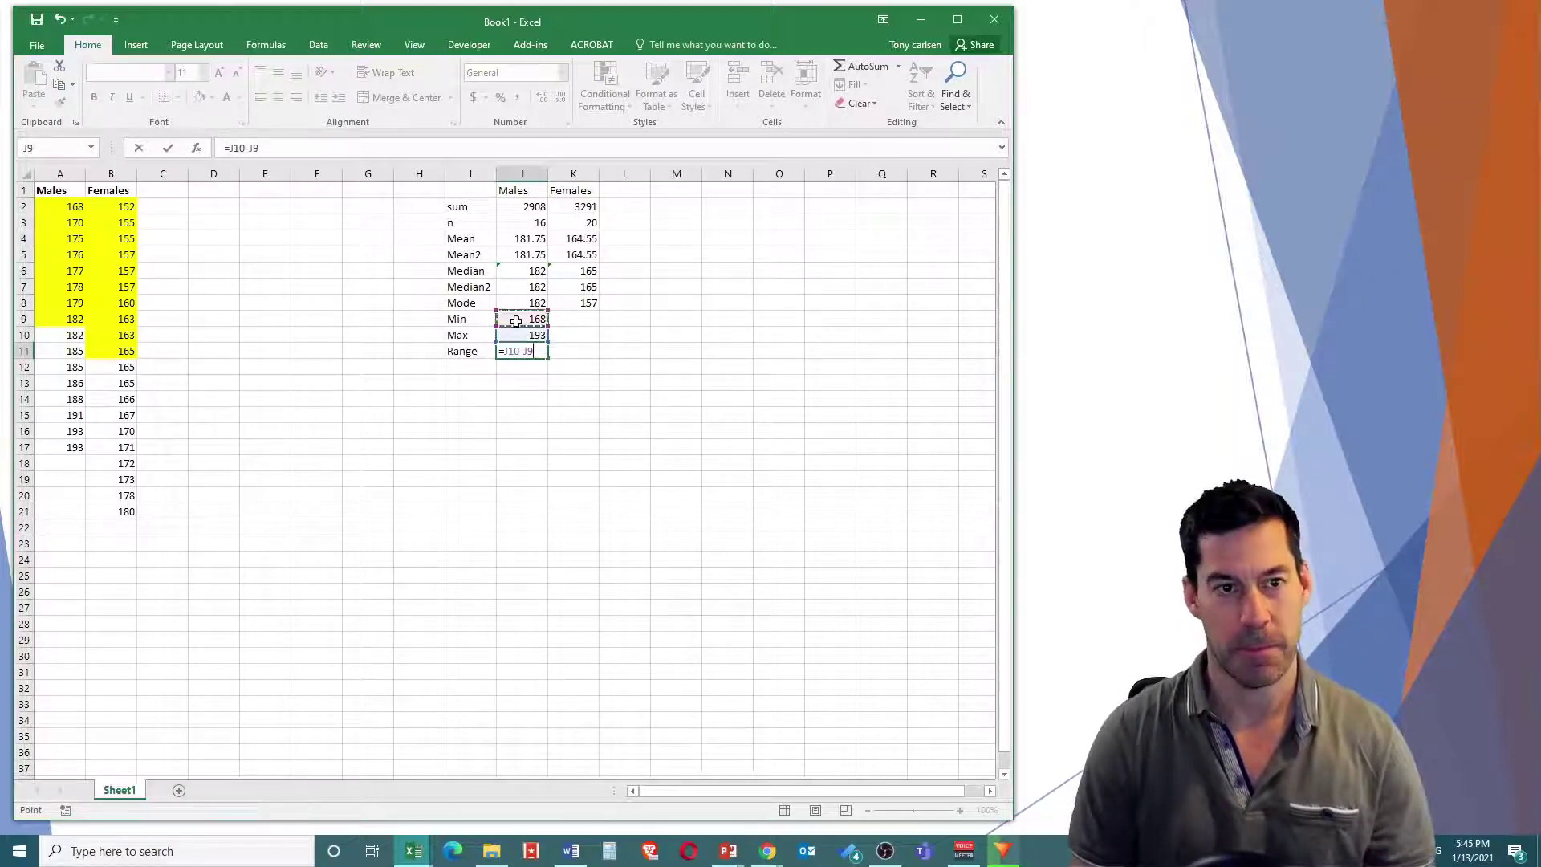
pyautogui.press('Return')
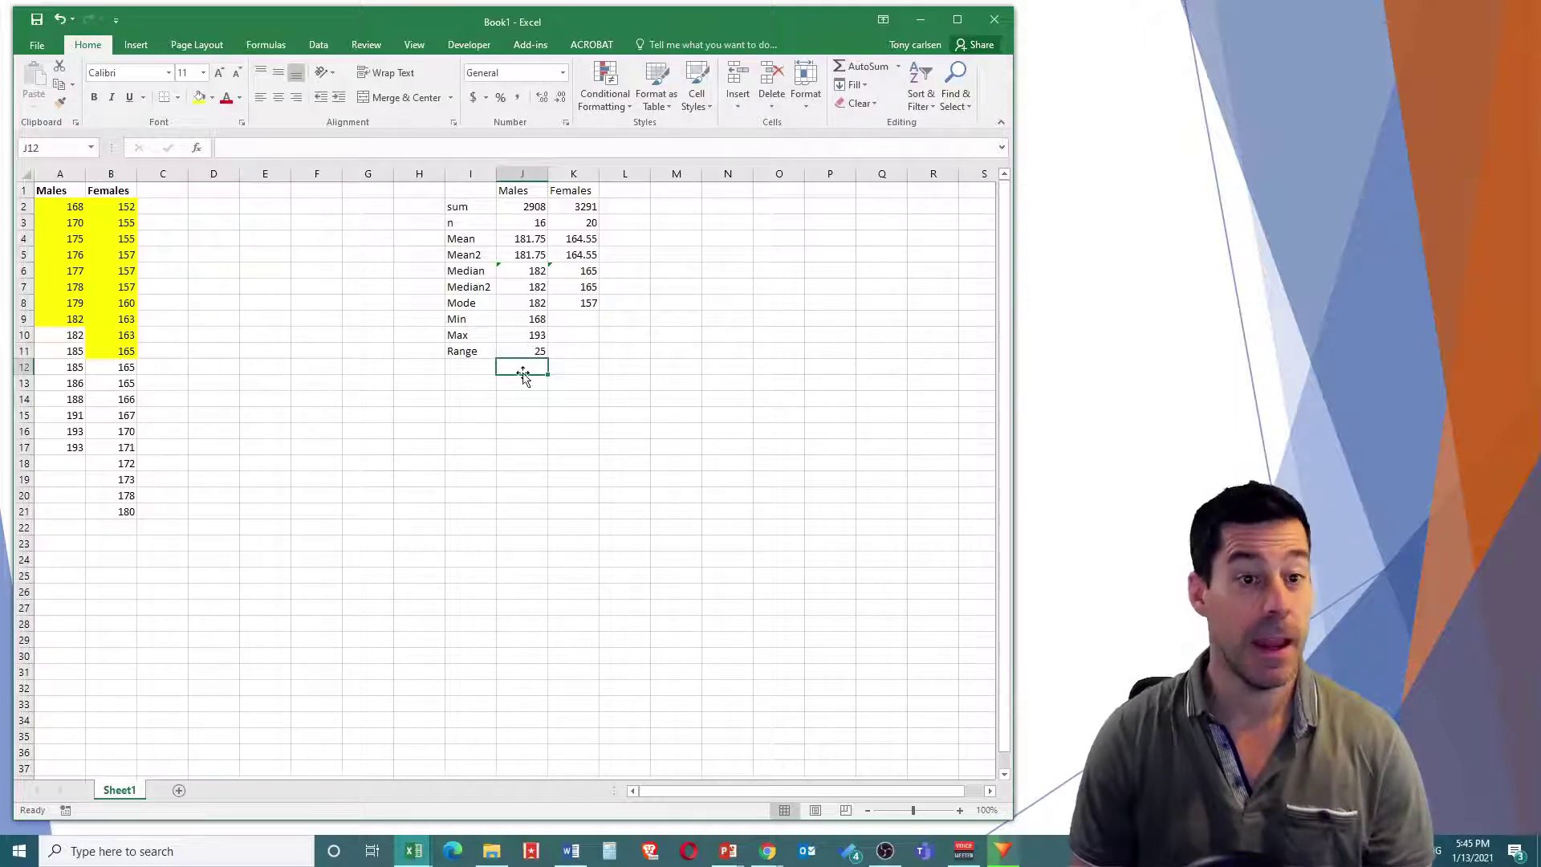
pyautogui.moveTo(527, 319); pyautogui.dragTo(568, 352)
pyautogui.click(571, 382)
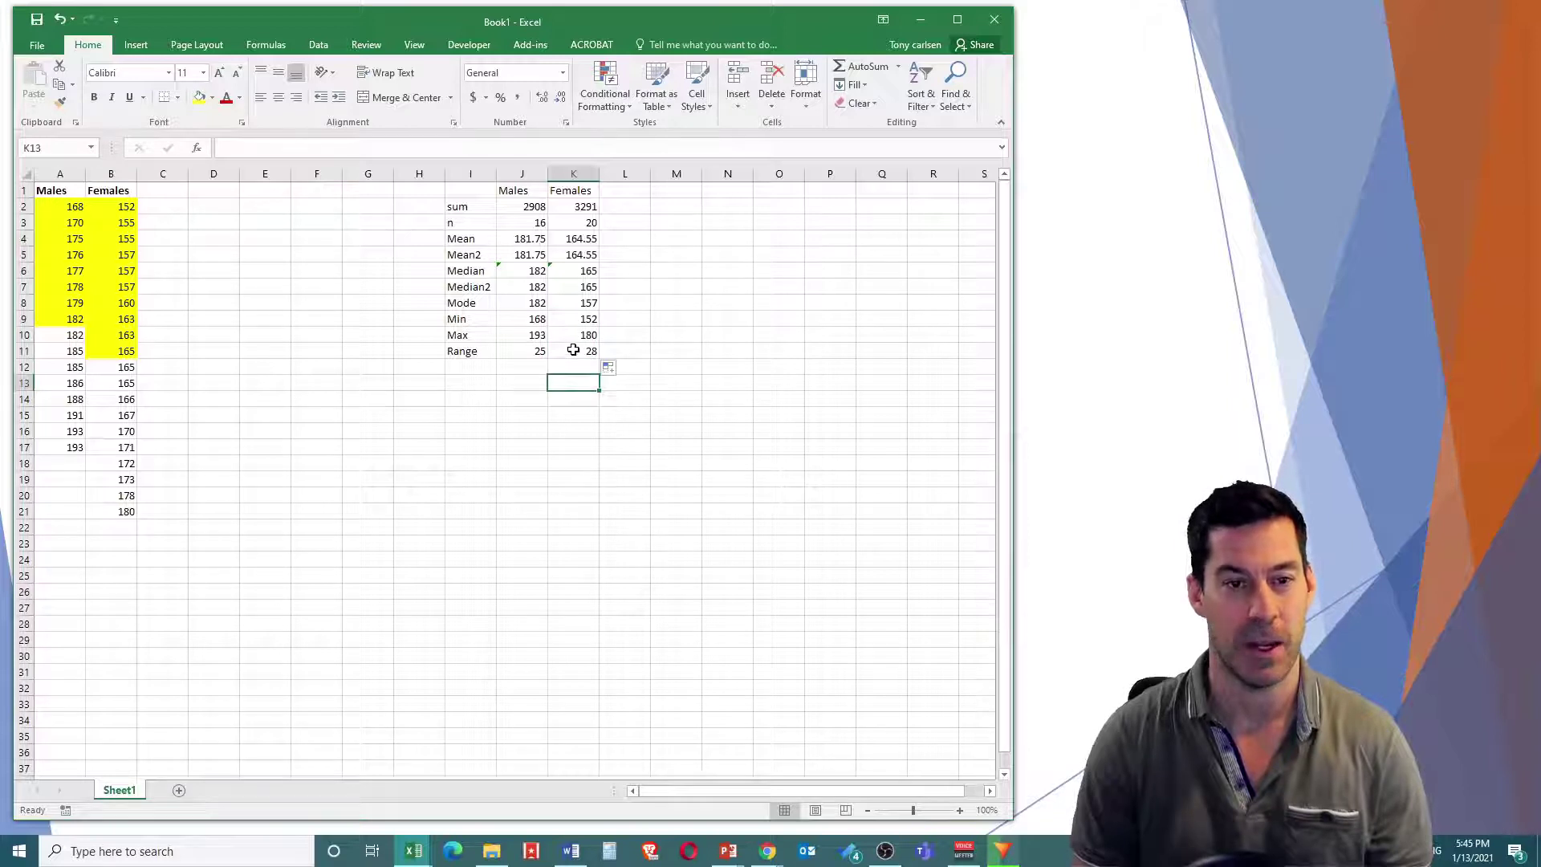
# Step: Switch to the slideshow and advance to the slide with the quartile and IQR formulas
pyautogui.click(1250, 315)
pyautogui.click(1240, 320)
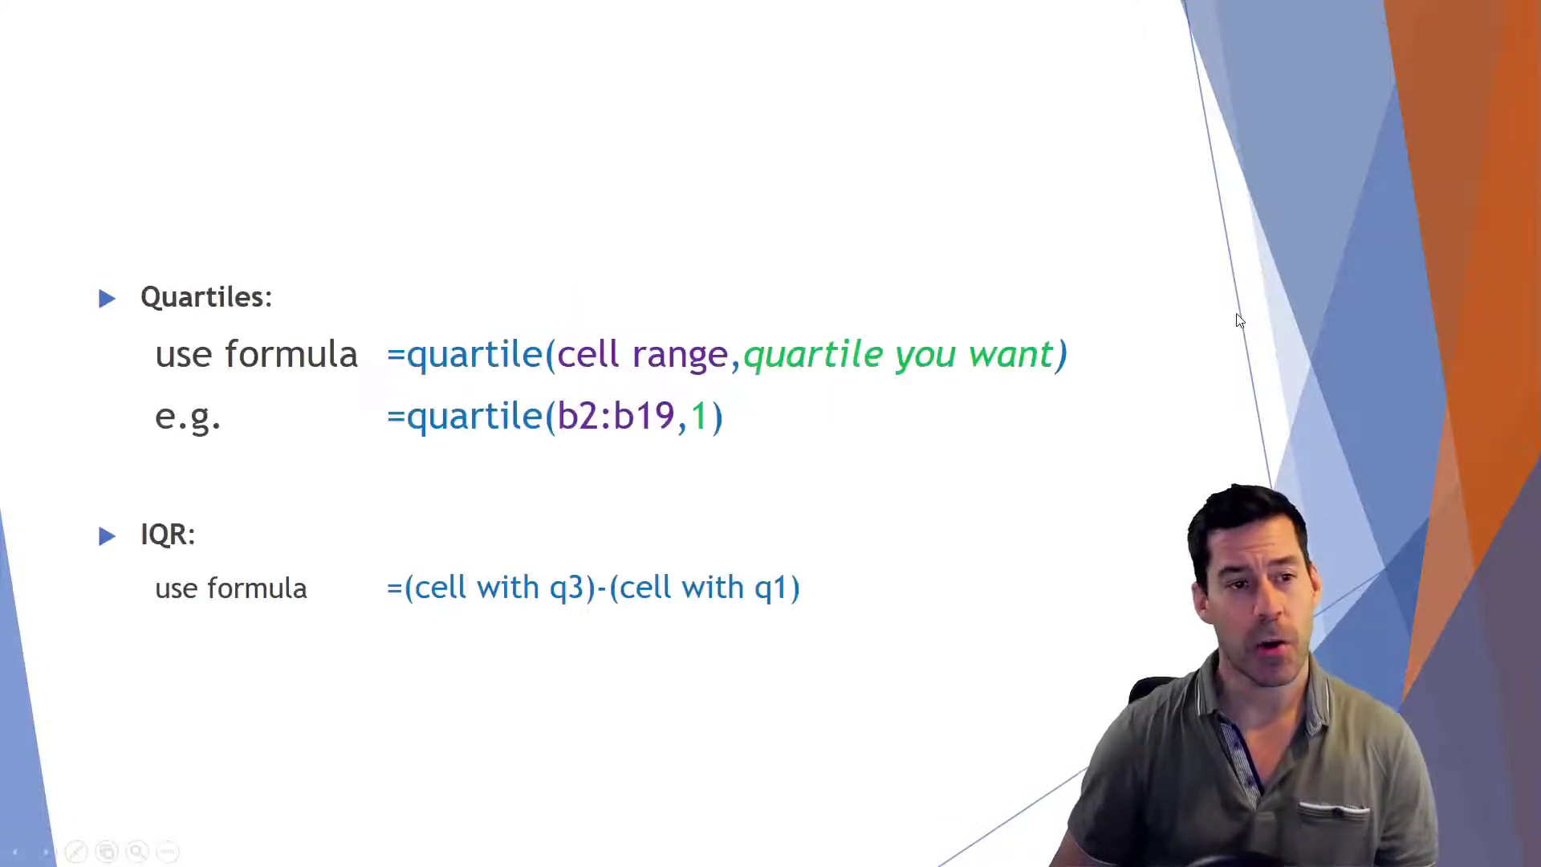
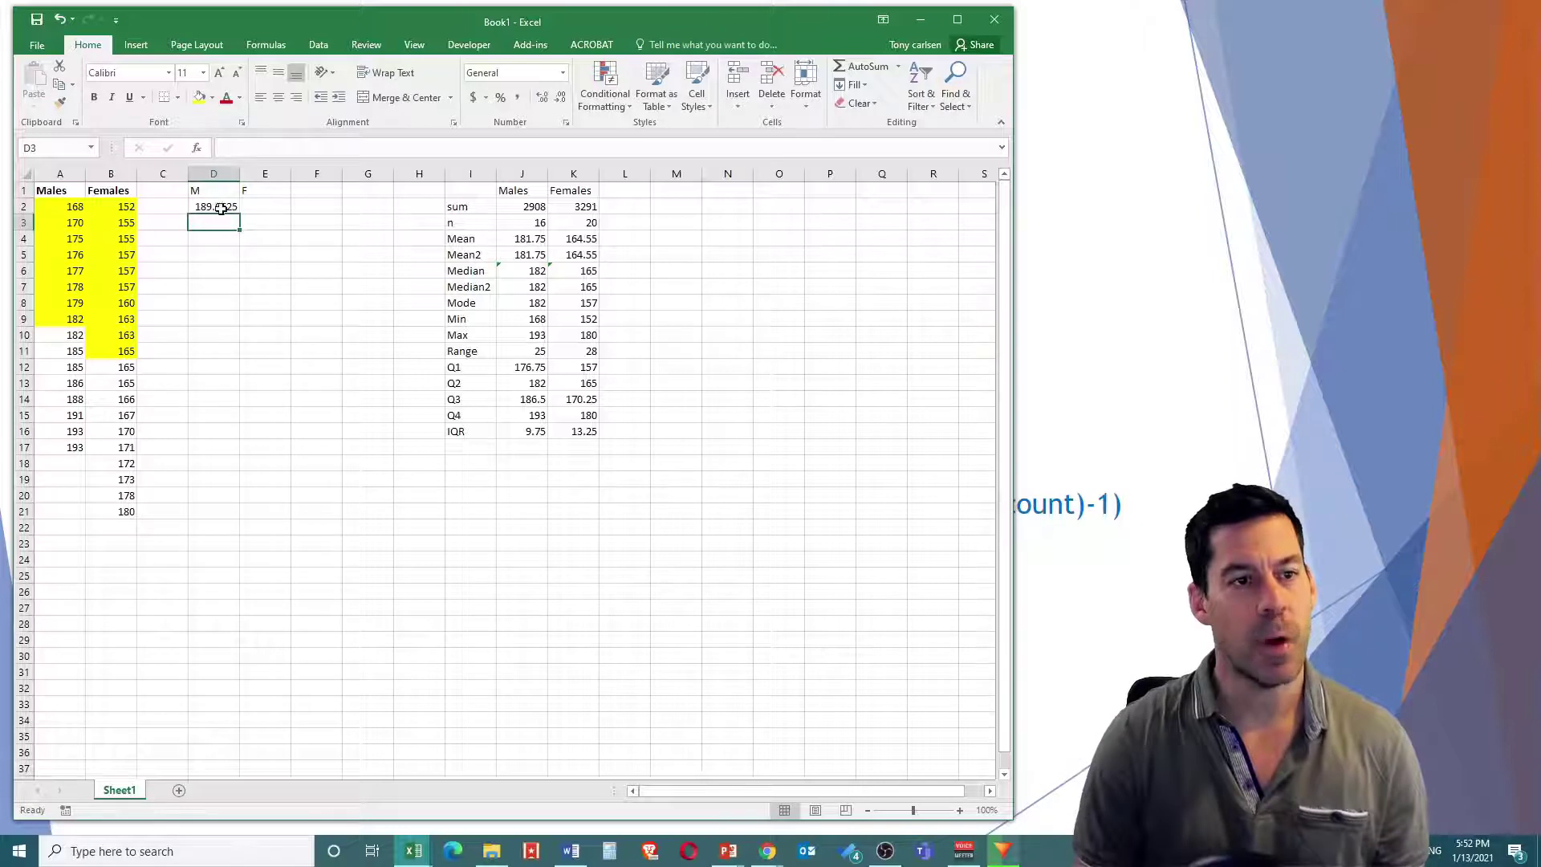
# Step: Try filling the squared-deviation formula =(A2-J5)^2 from D2 down to D3, inspect the copied references, and clear D3
pyautogui.click(219, 207)
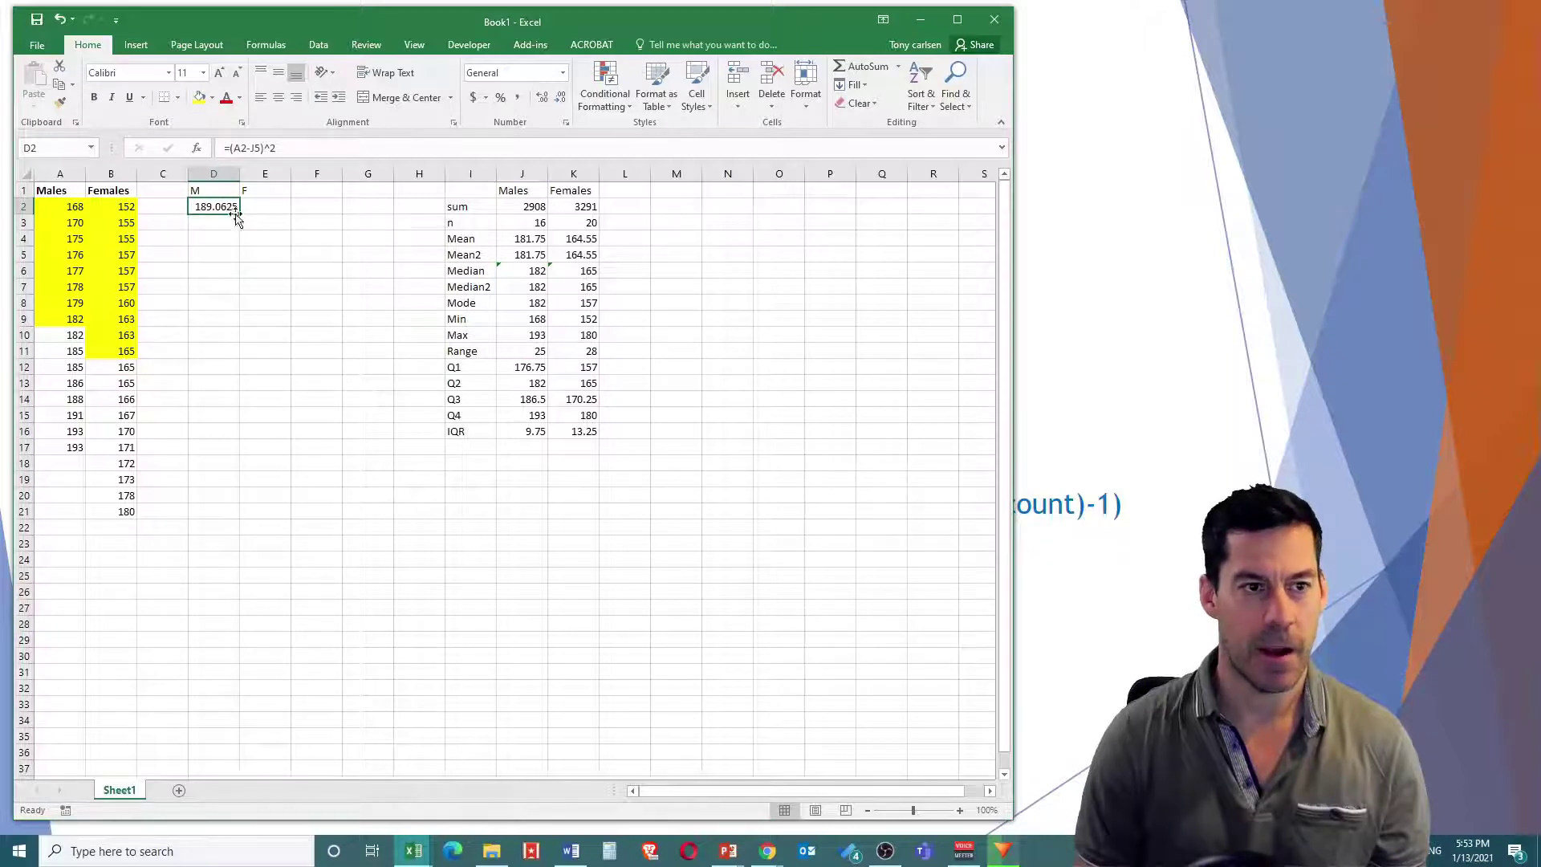
pyautogui.moveTo(240, 215); pyautogui.dragTo(241, 232)
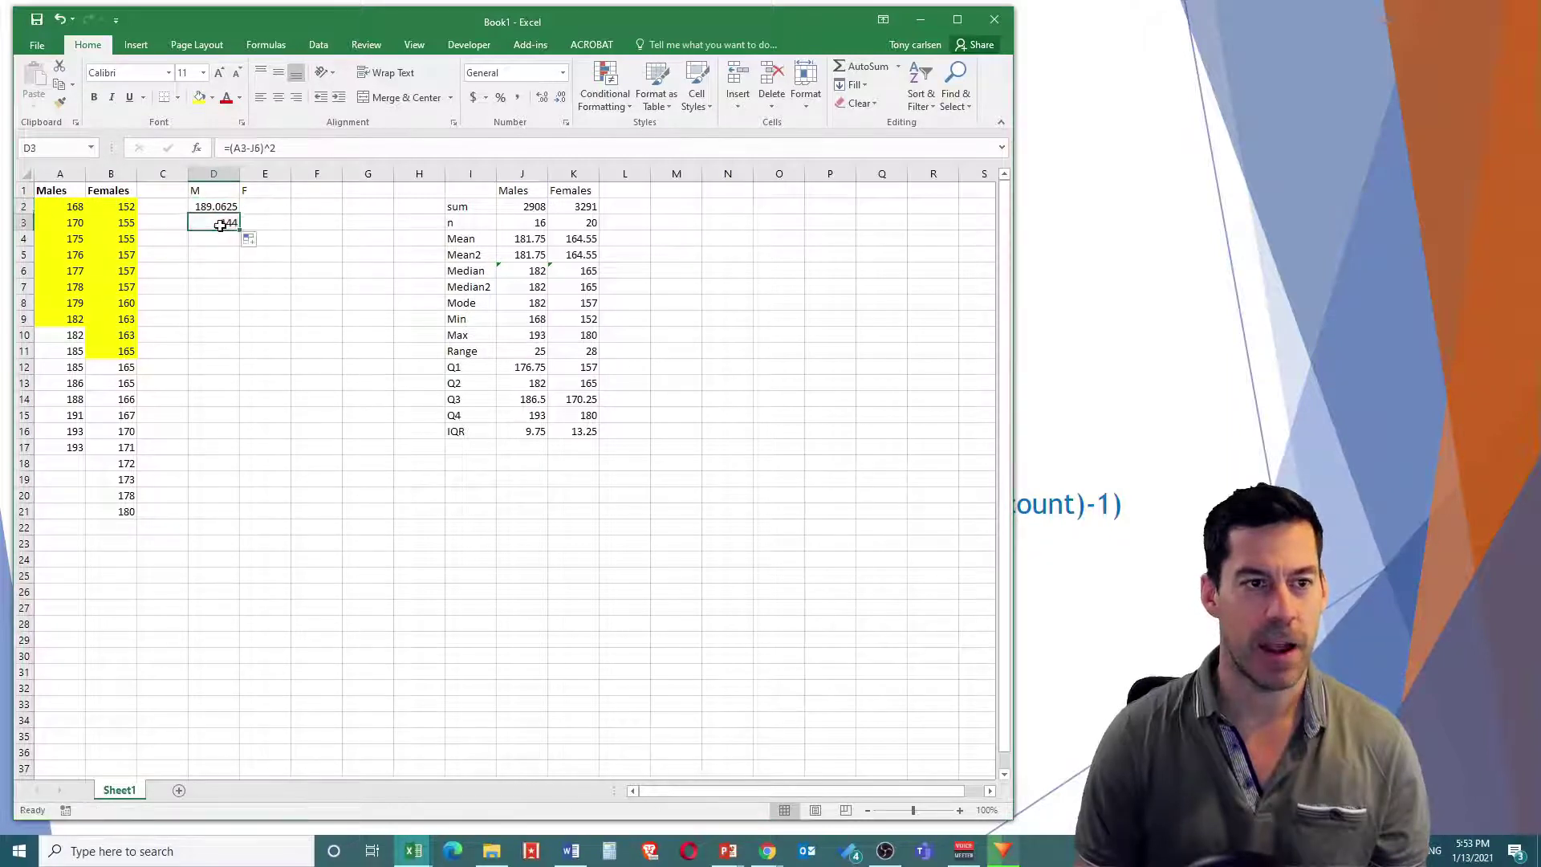
pyautogui.doubleClick(229, 224)
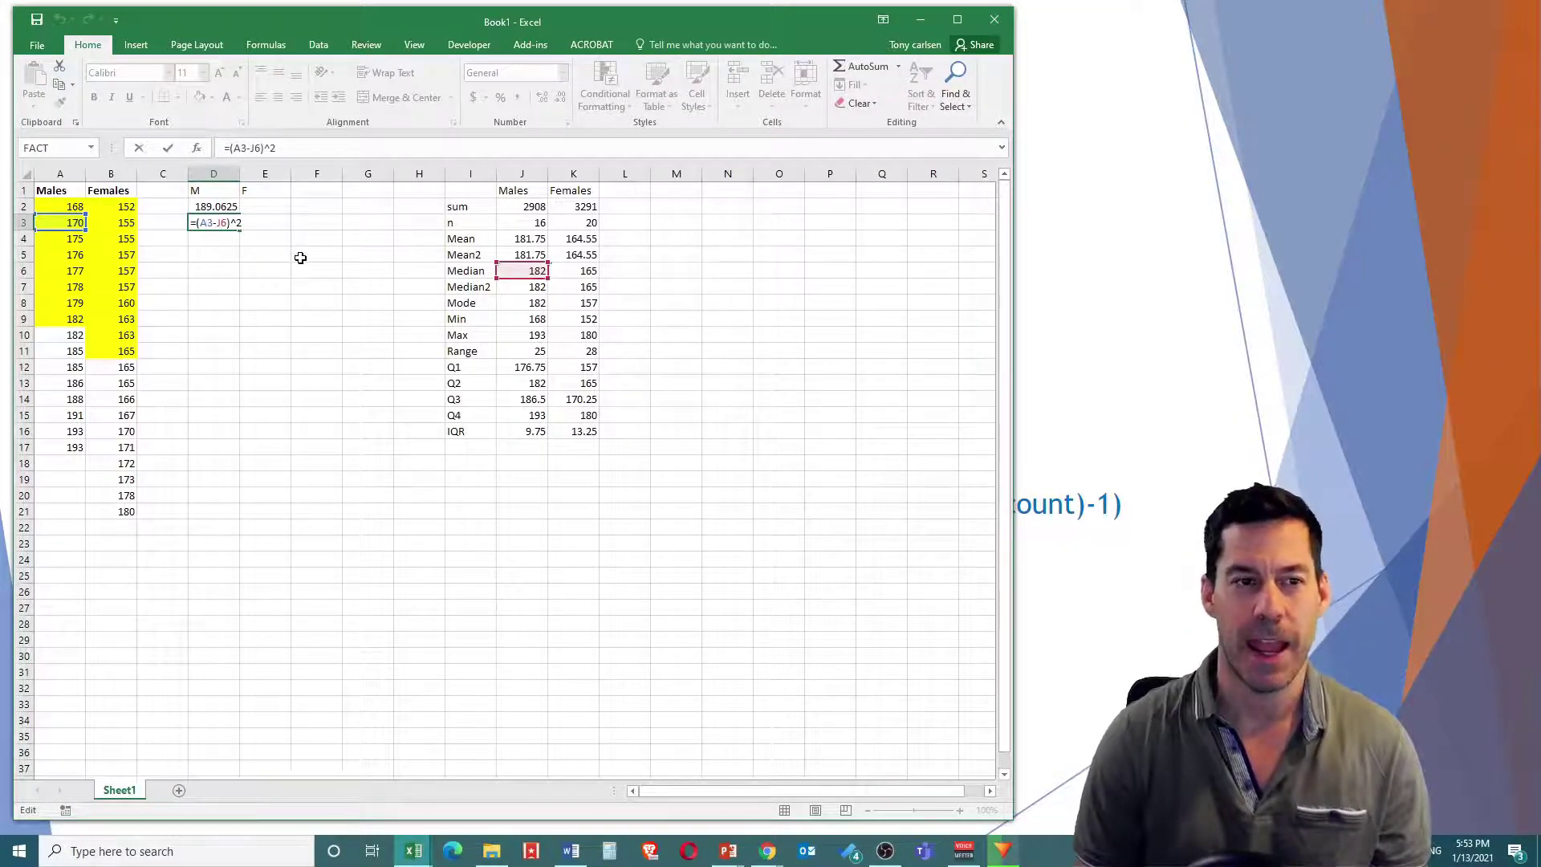
pyautogui.hotkey('ctrl', 'Return')
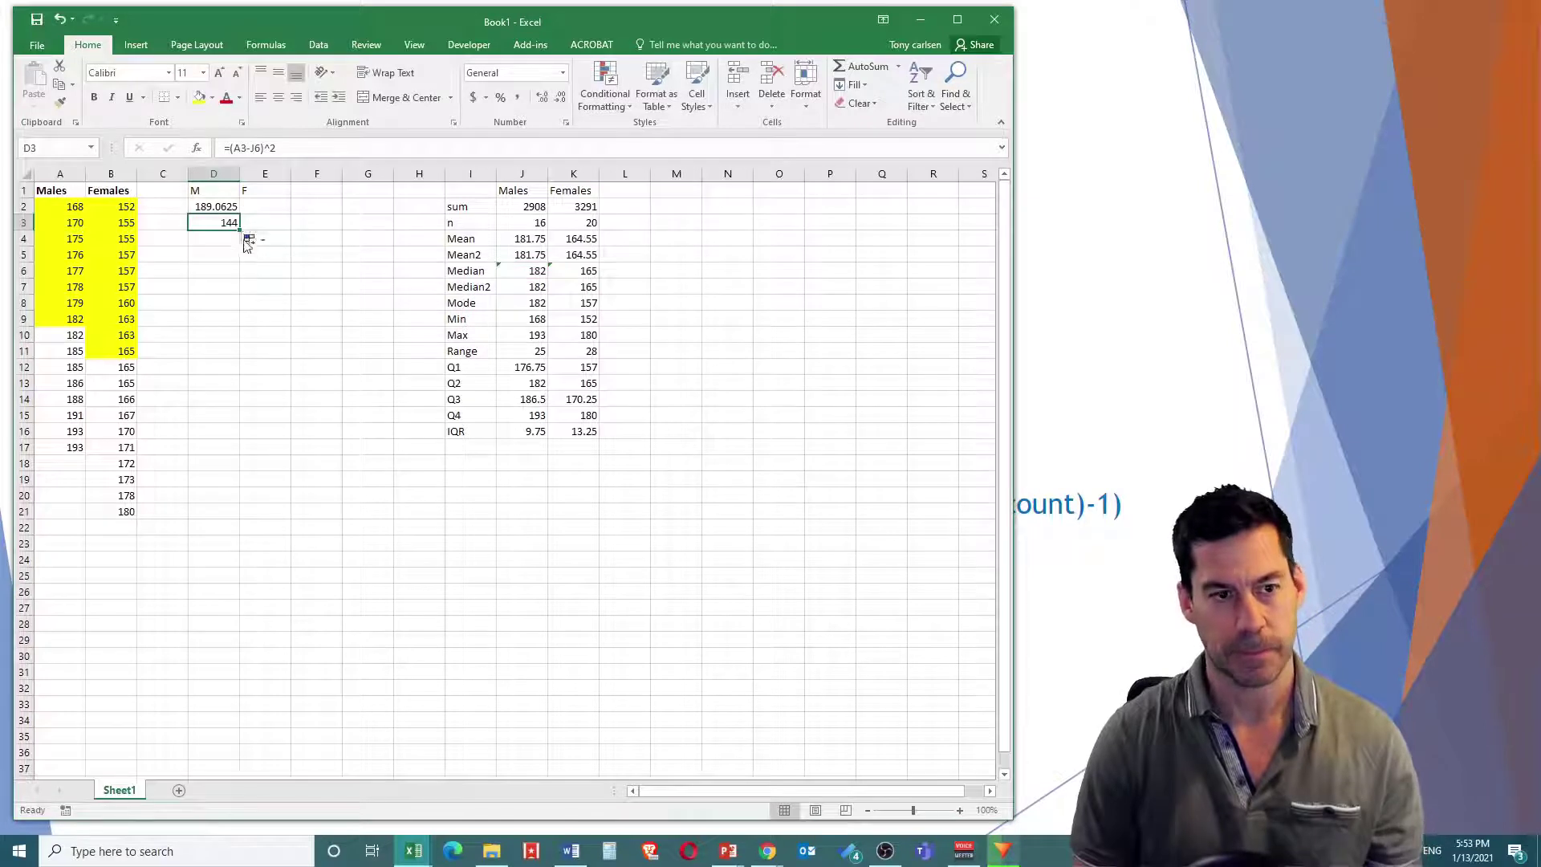
pyautogui.press('Delete')
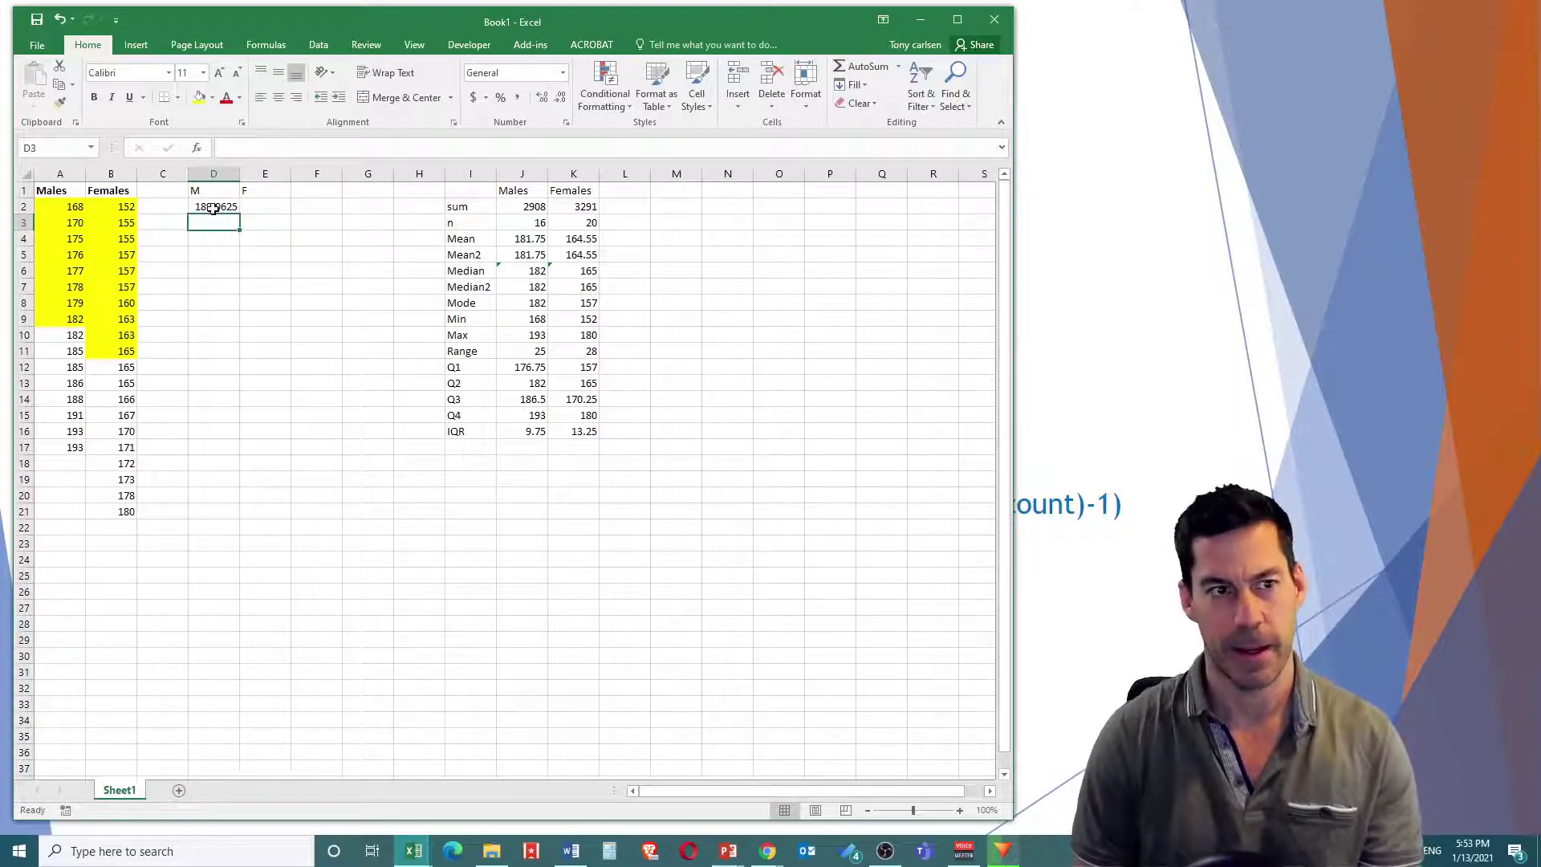
# Step: Make the male mean reference absolute in D2, so the formula reads =(A2-$J$5)^2
pyautogui.click(213, 209)
pyautogui.click(239, 144)
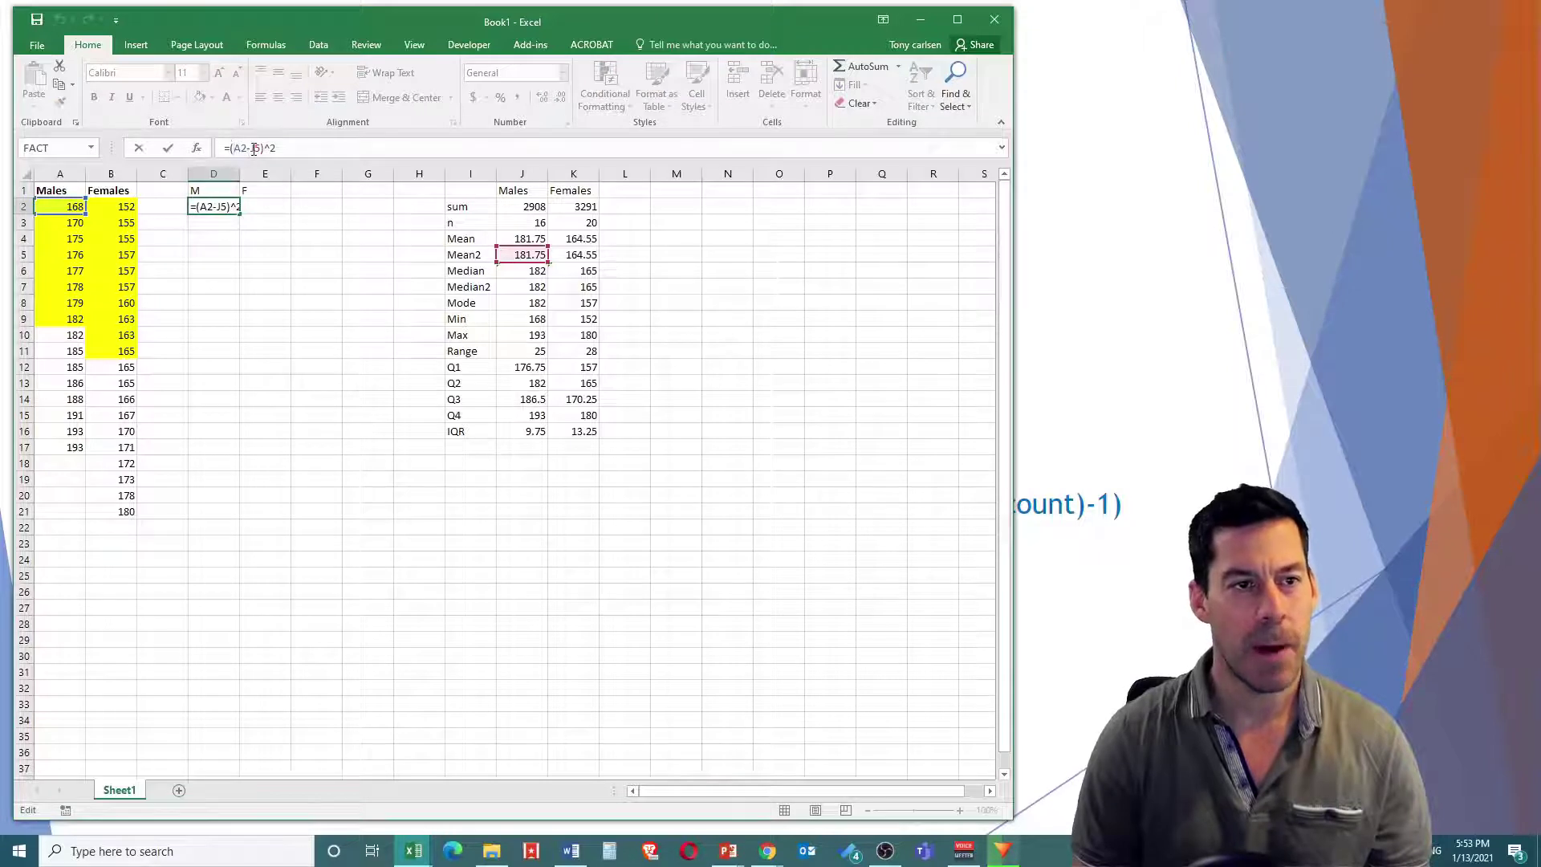
pyautogui.doubleClick(253, 148)
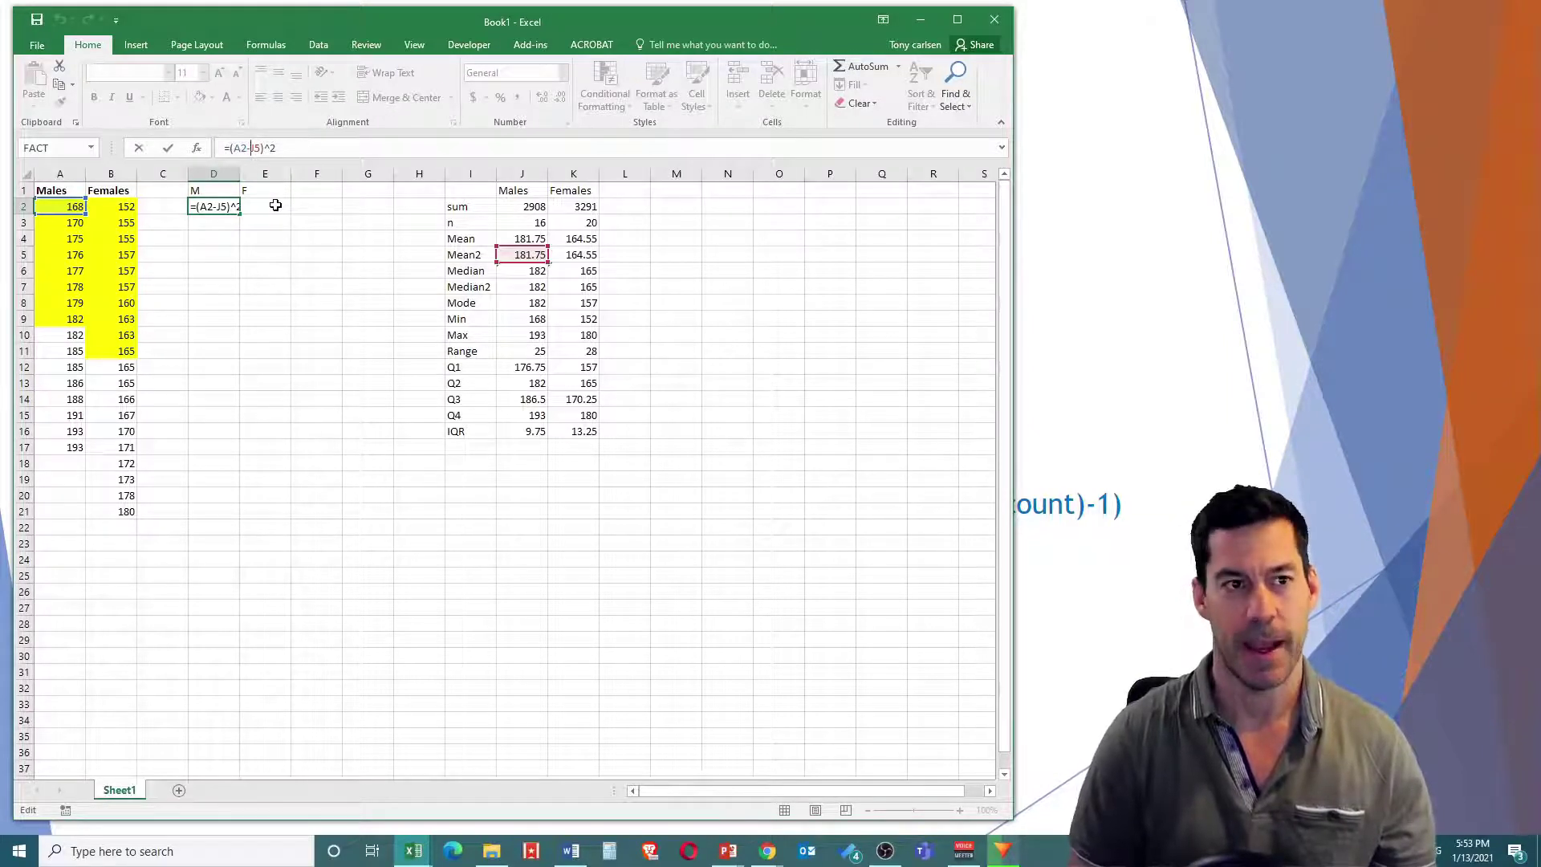
pyautogui.write('$J$')
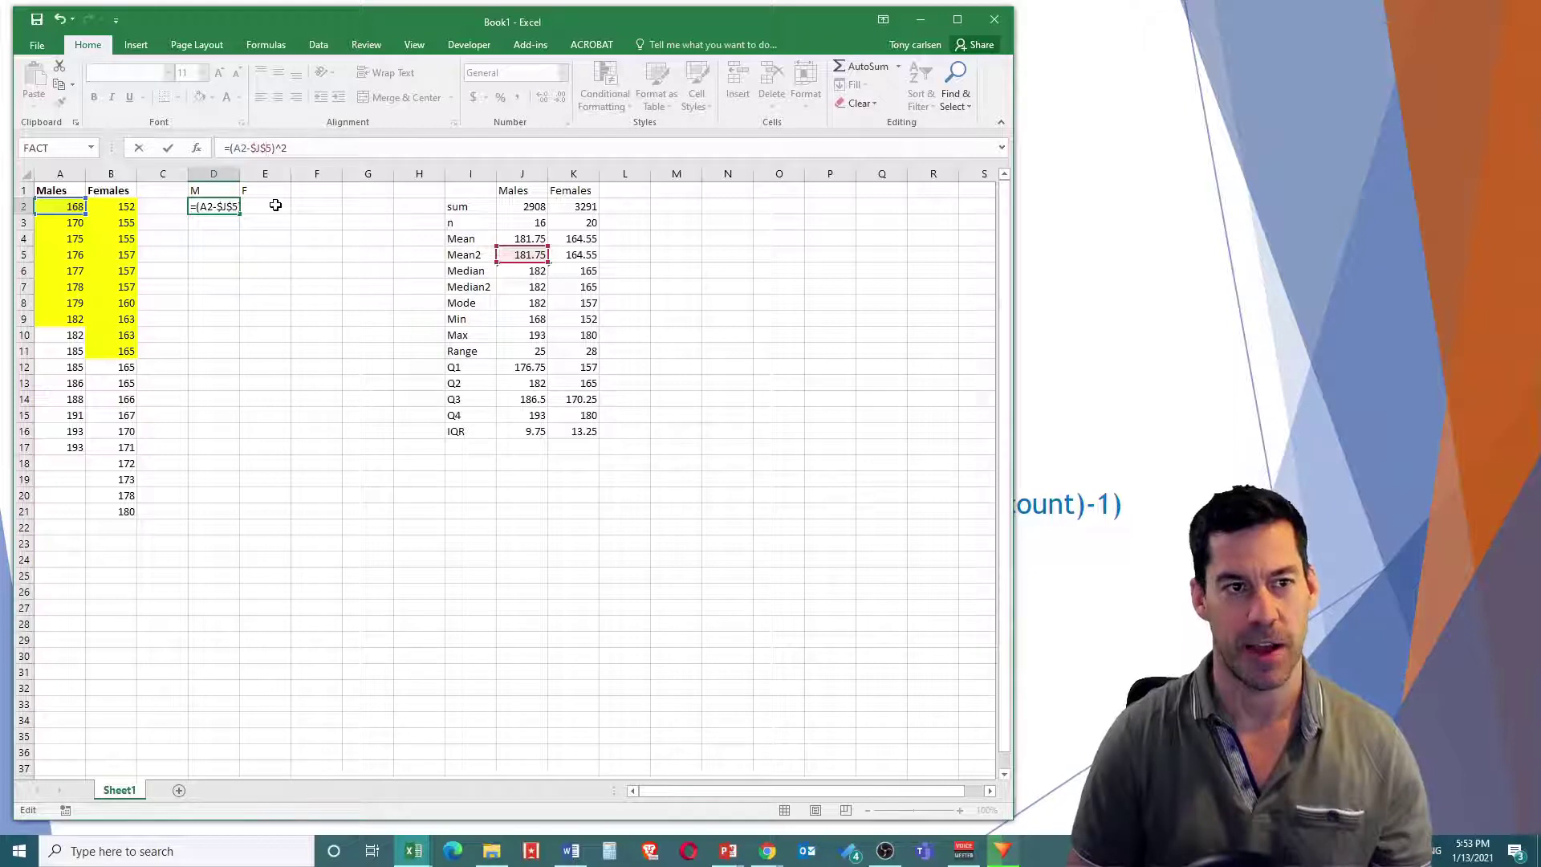
pyautogui.press('Return')
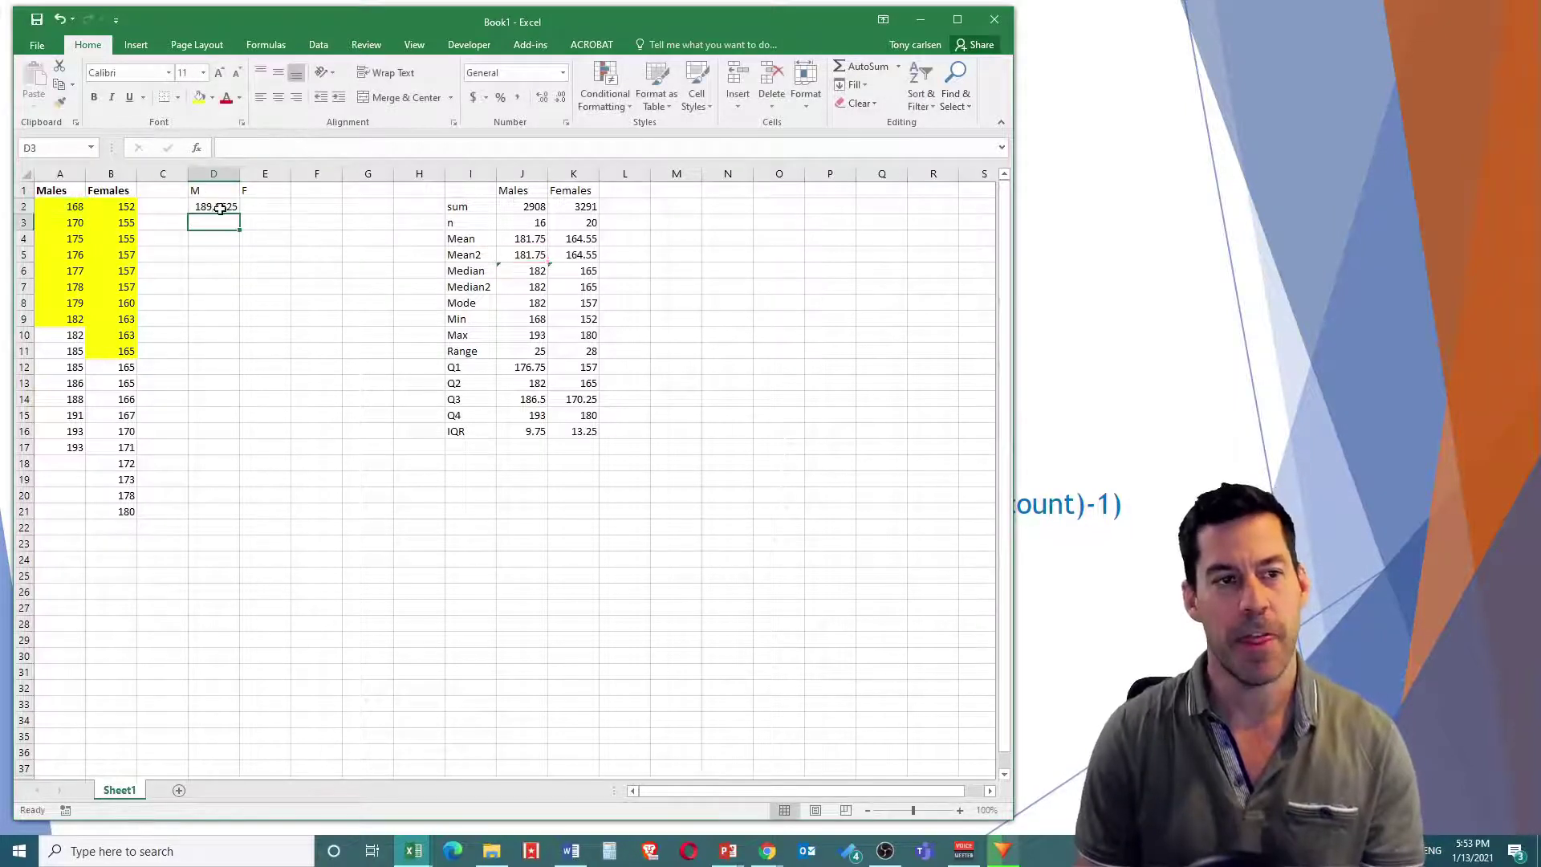
# Step: Fill the squared-deviation formula from D2 down into D3 and D4, checking the cell references in each copy
pyautogui.click(215, 207)
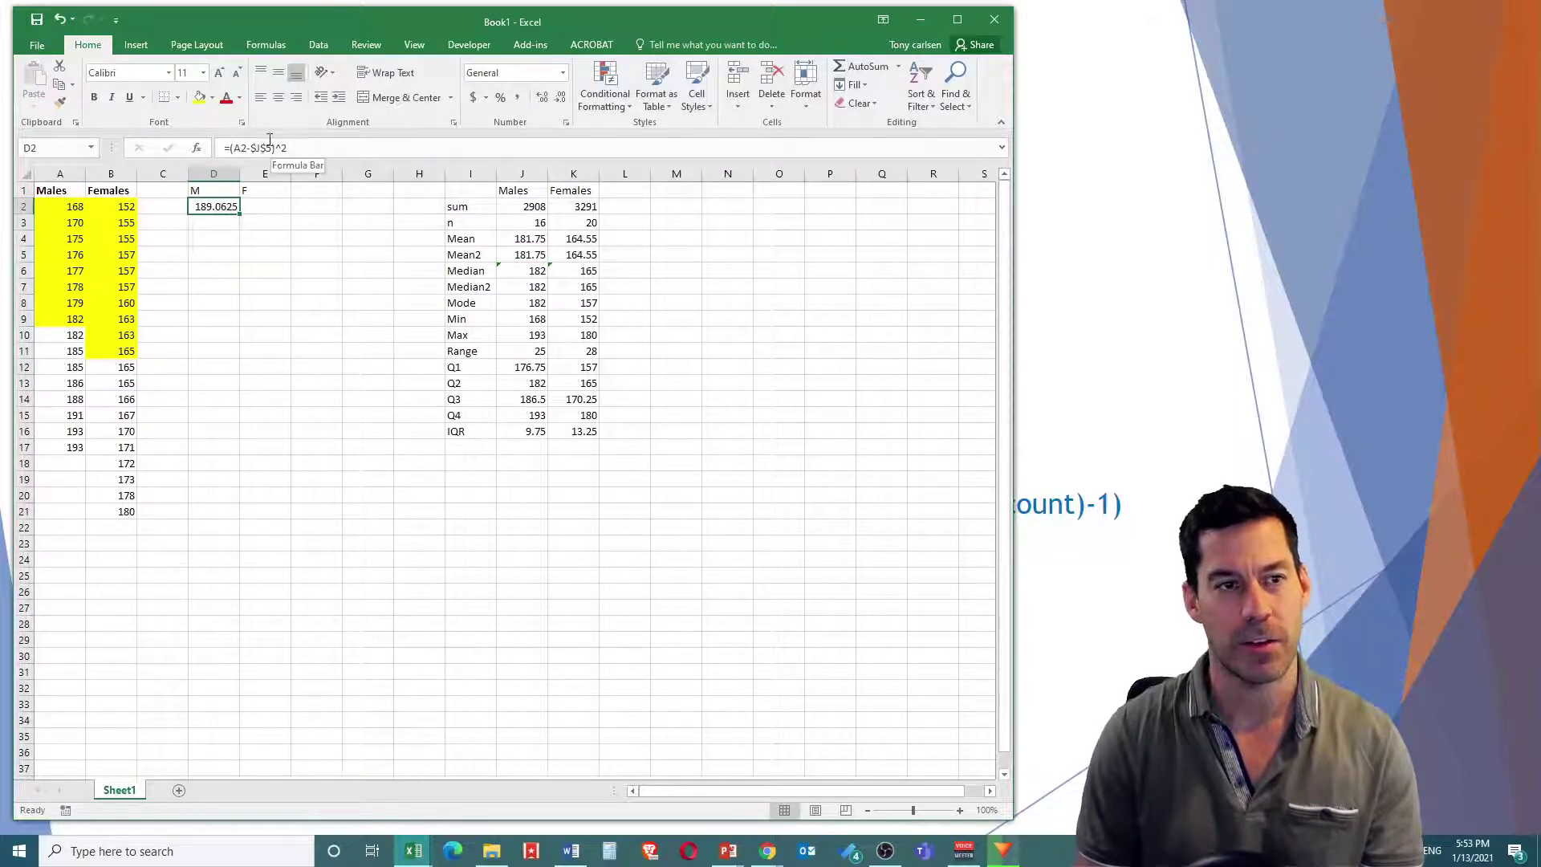
pyautogui.moveTo(240, 217); pyautogui.dragTo(245, 233)
pyautogui.press('F2')
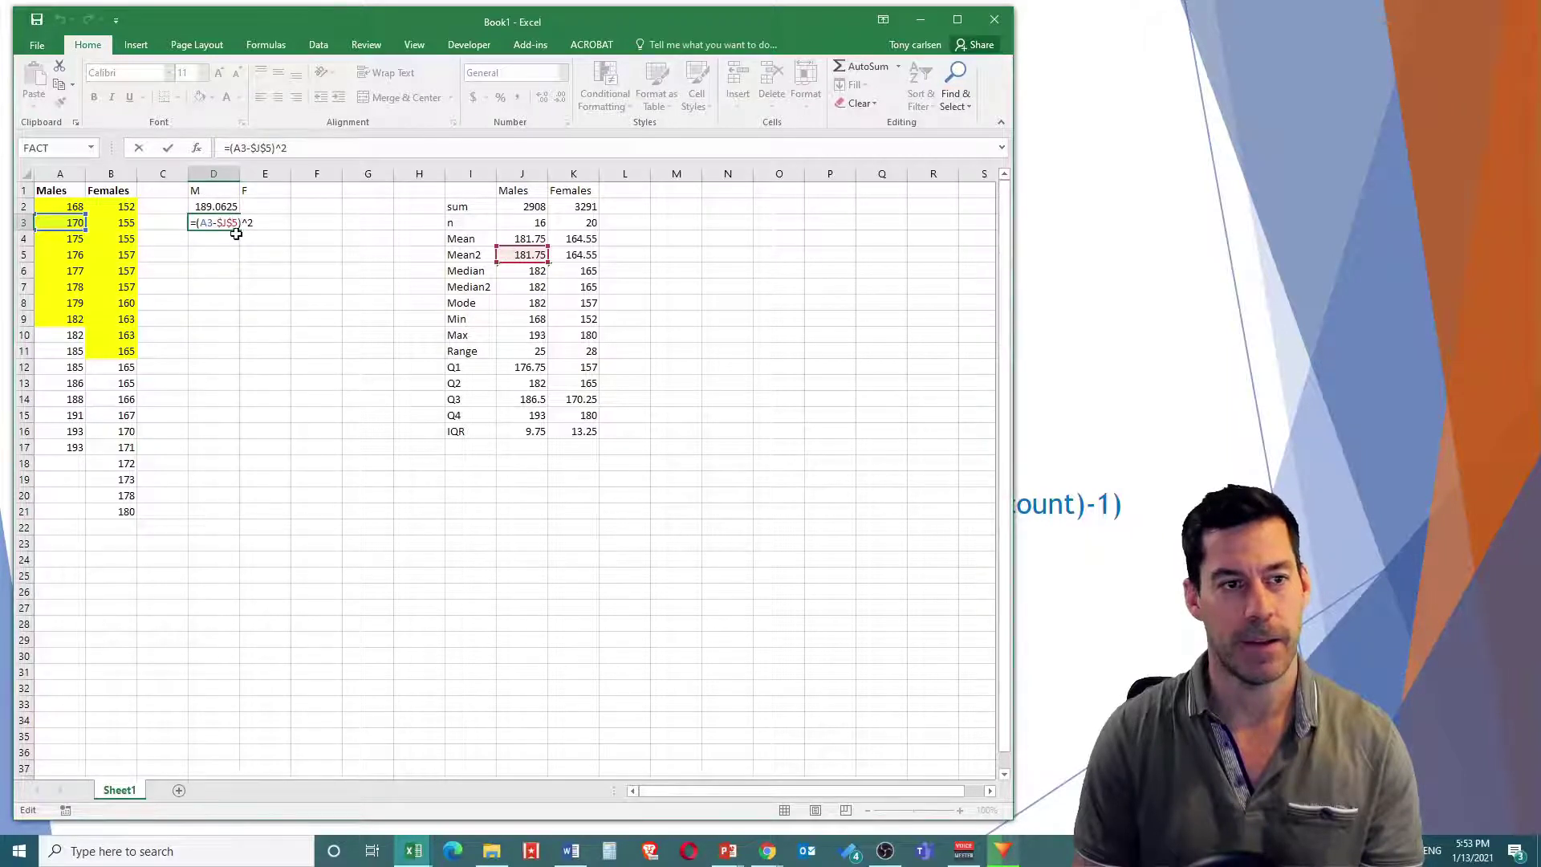
pyautogui.press('Escape')
pyautogui.moveTo(238, 232); pyautogui.dragTo(241, 251)
pyautogui.press('F2')
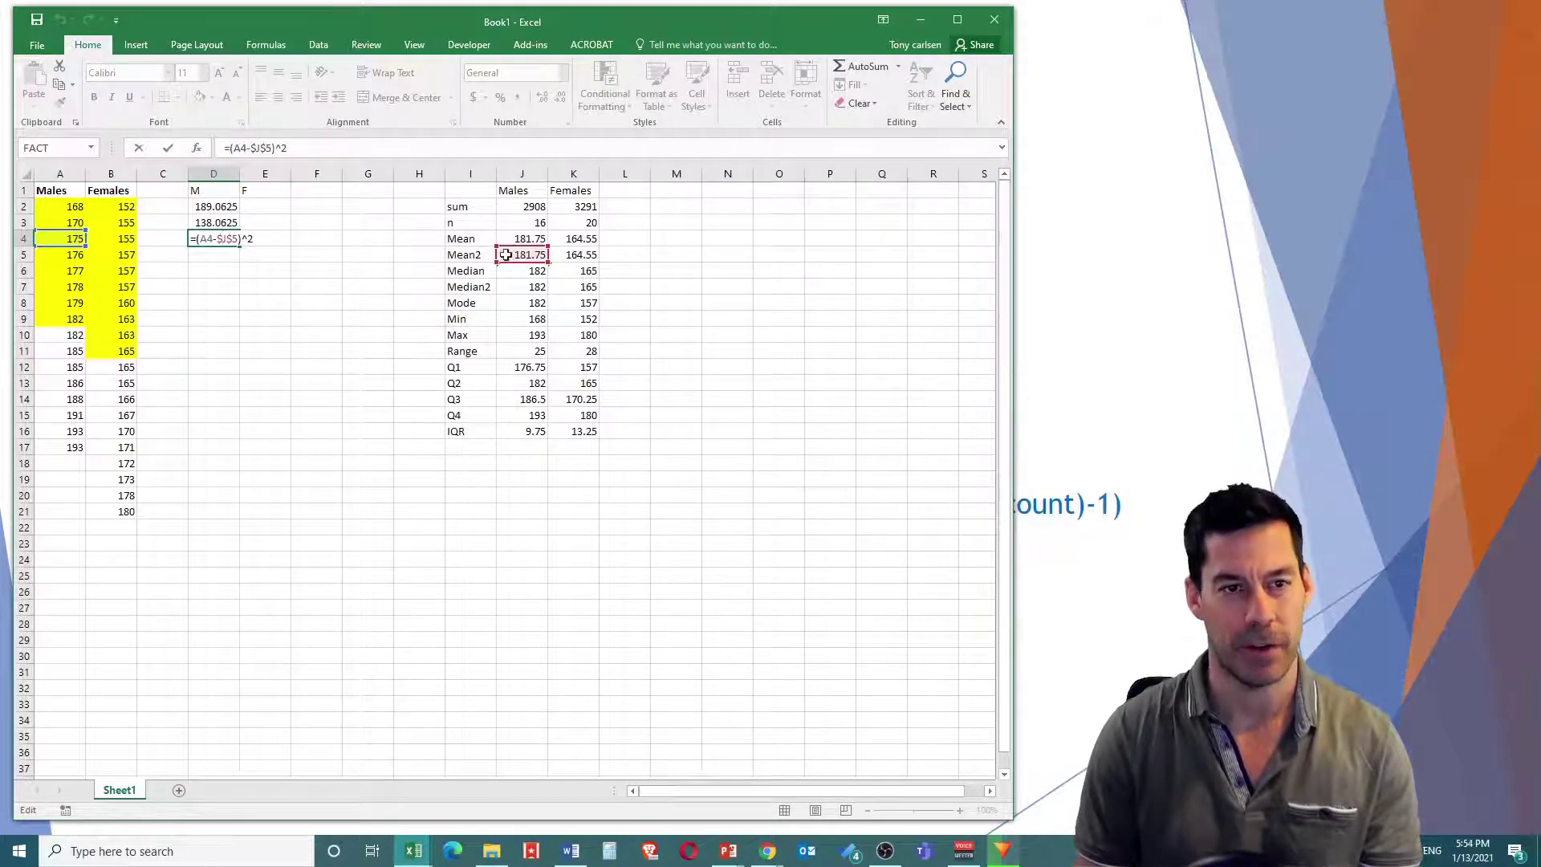
pyautogui.press('Return')
# Step: Fill the squared-deviation formula from D4 down to D17 for the remaining male values
pyautogui.click(219, 240)
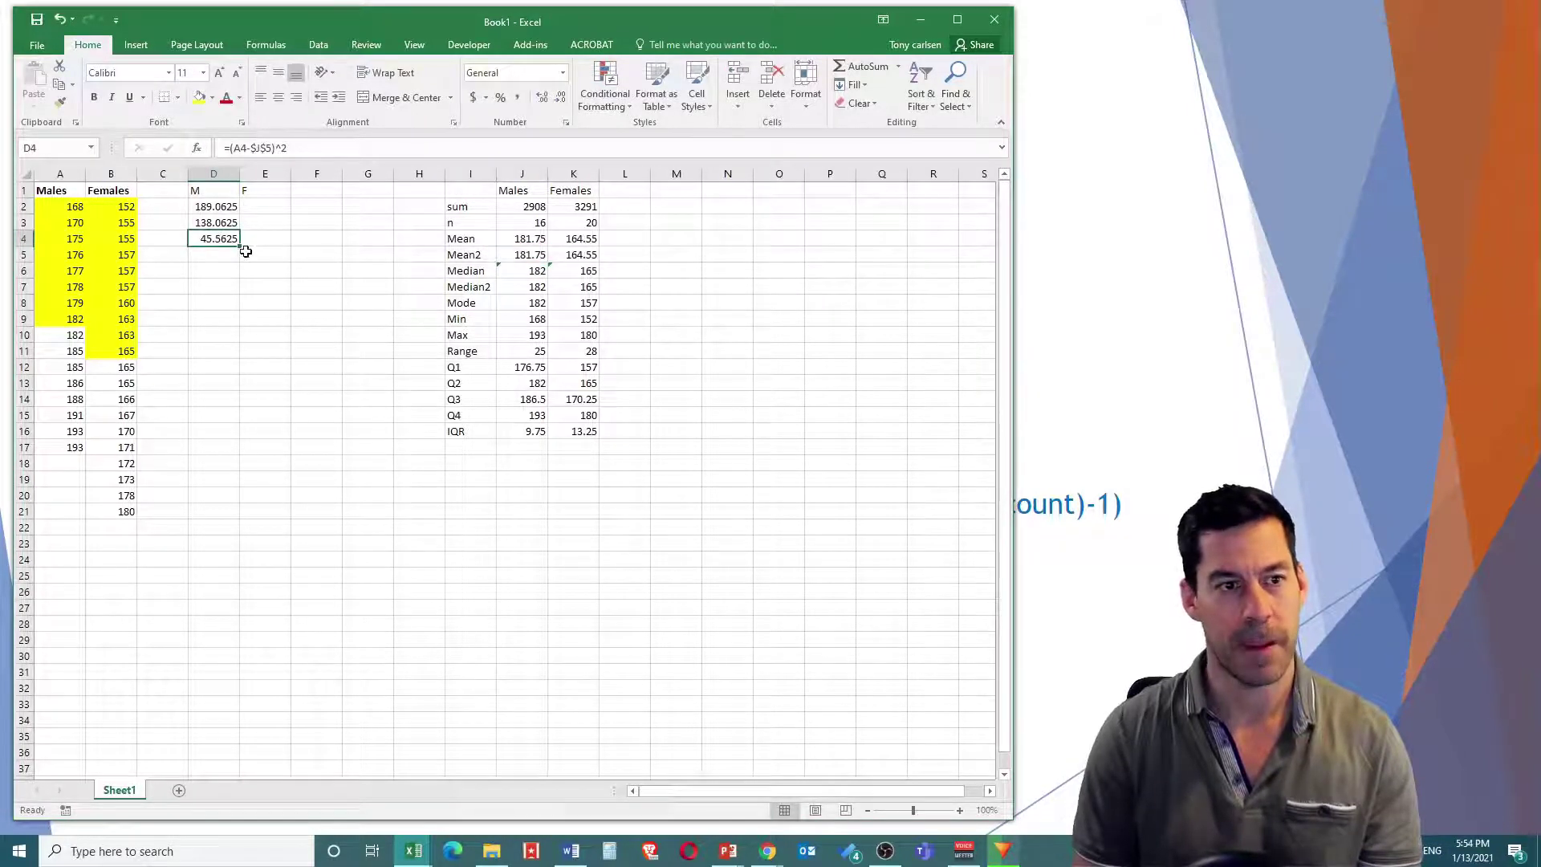
pyautogui.moveTo(242, 246); pyautogui.dragTo(228, 450)
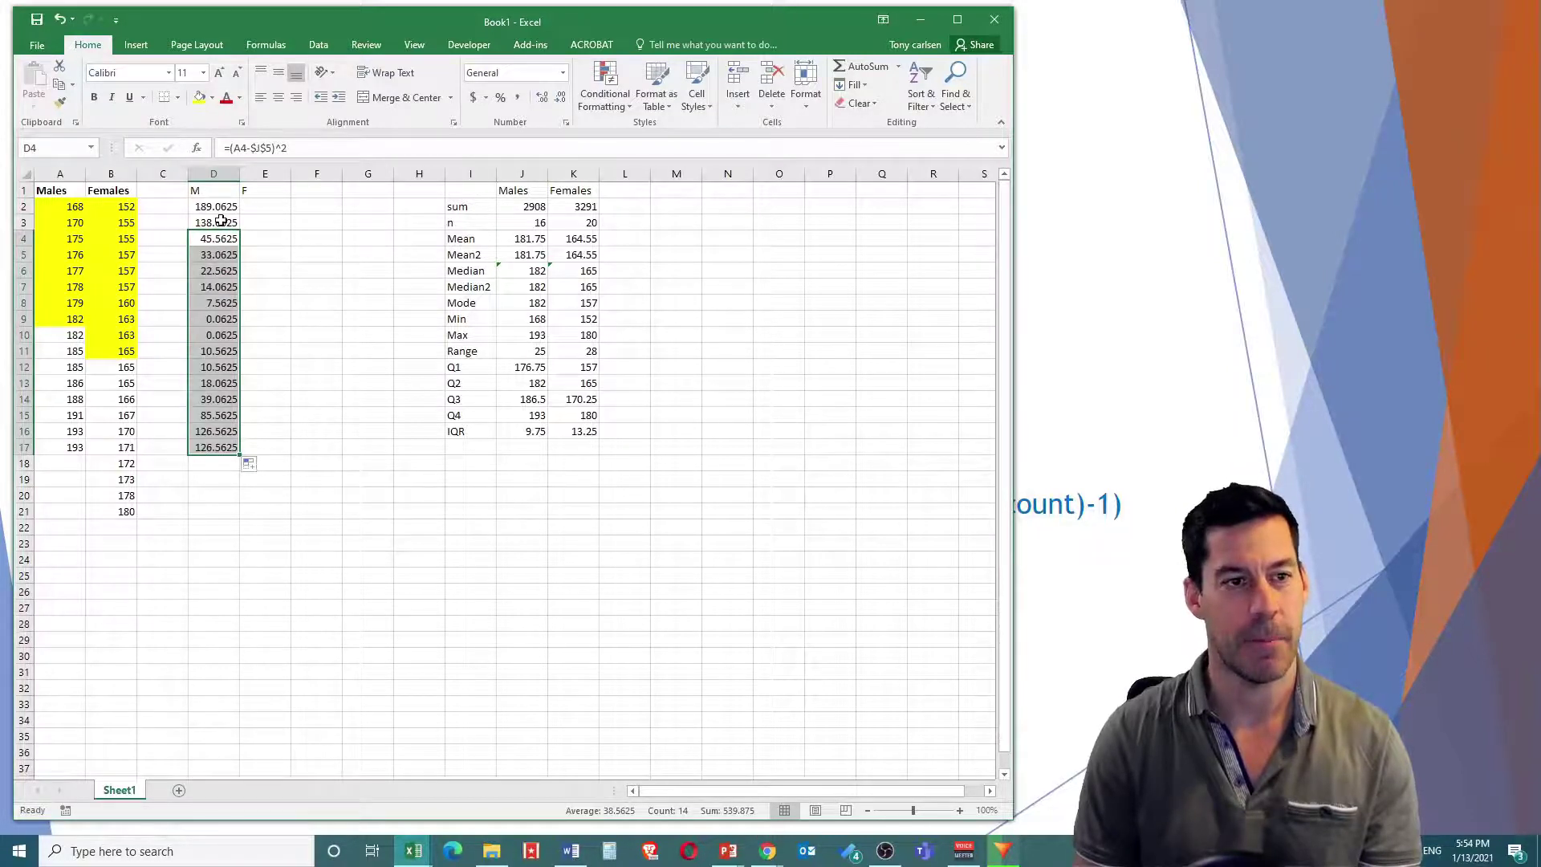
pyautogui.moveTo(215, 207); pyautogui.dragTo(201, 451)
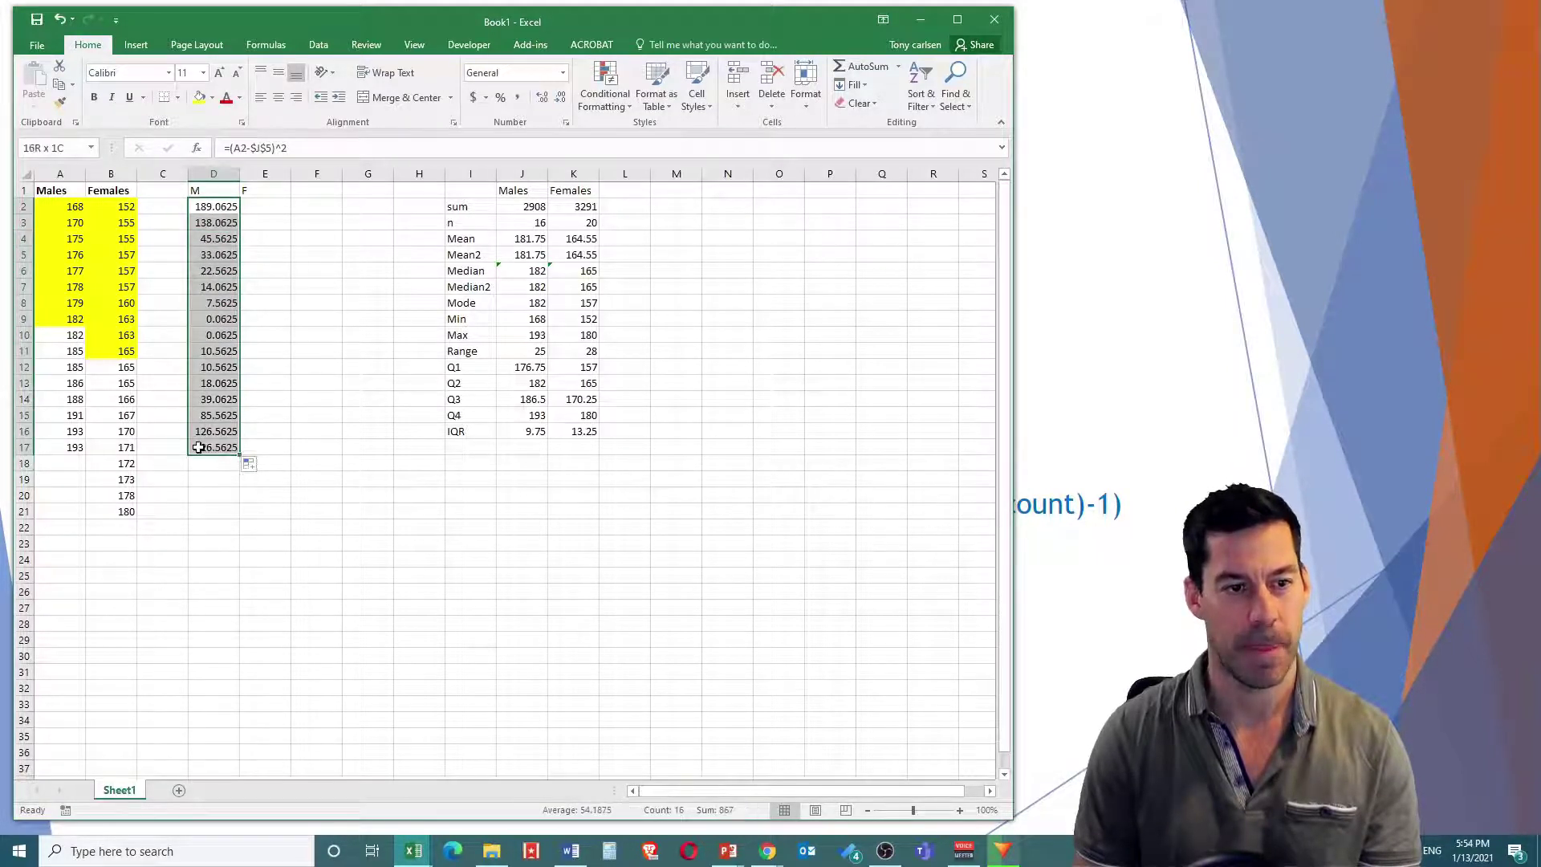
pyautogui.click(276, 241)
# Step: Copy the D2 formula to E2, change it to =(B2-$K$5)^2 for the female mean, and fill it down to E21
pyautogui.click(213, 208)
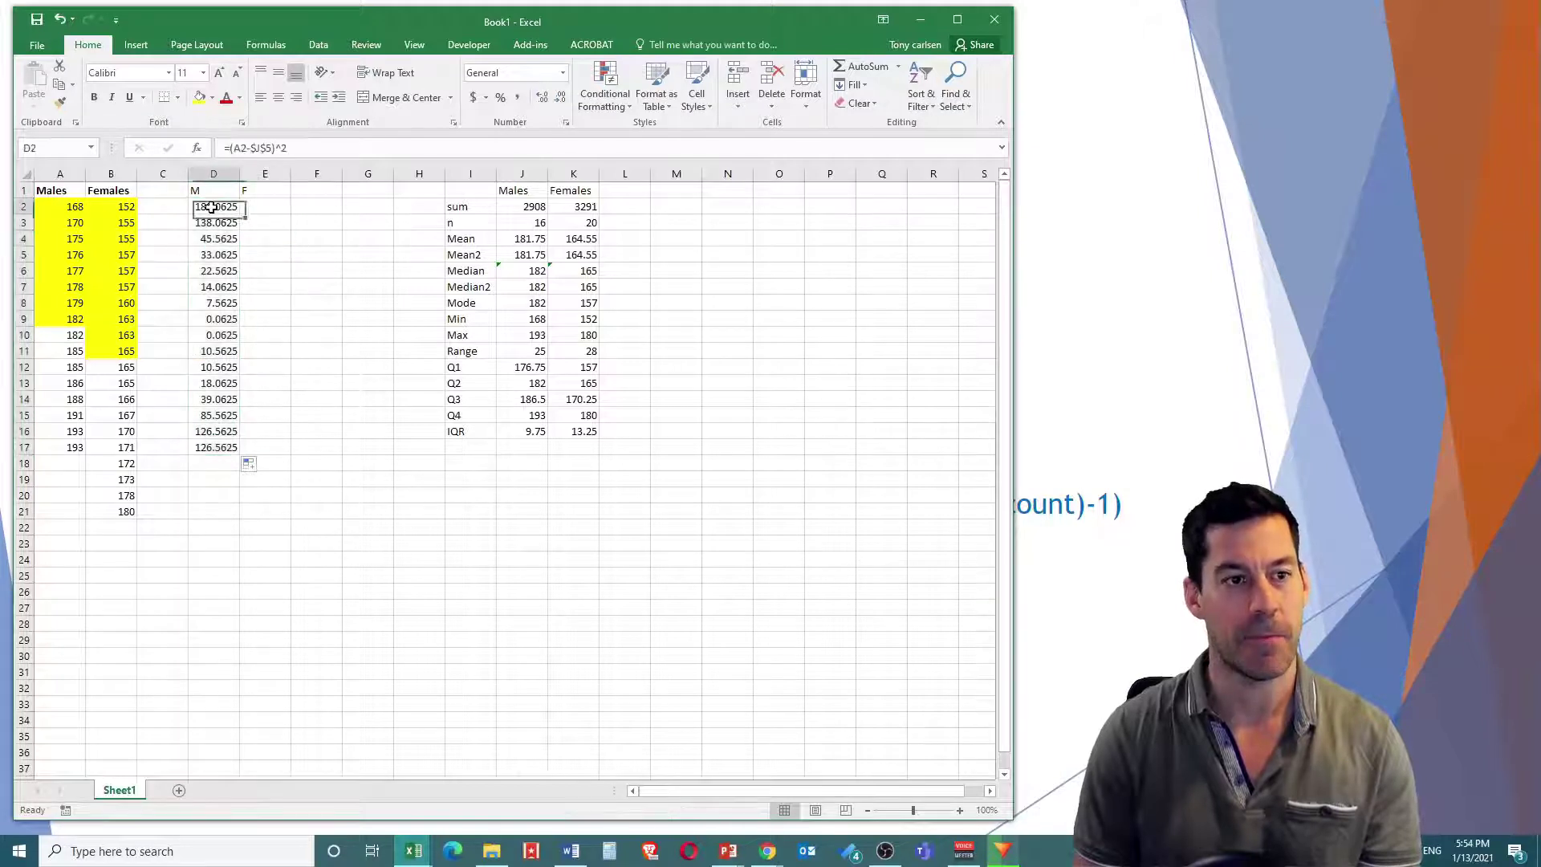
pyautogui.moveTo(239, 214); pyautogui.dragTo(277, 210)
pyautogui.doubleClick(273, 208)
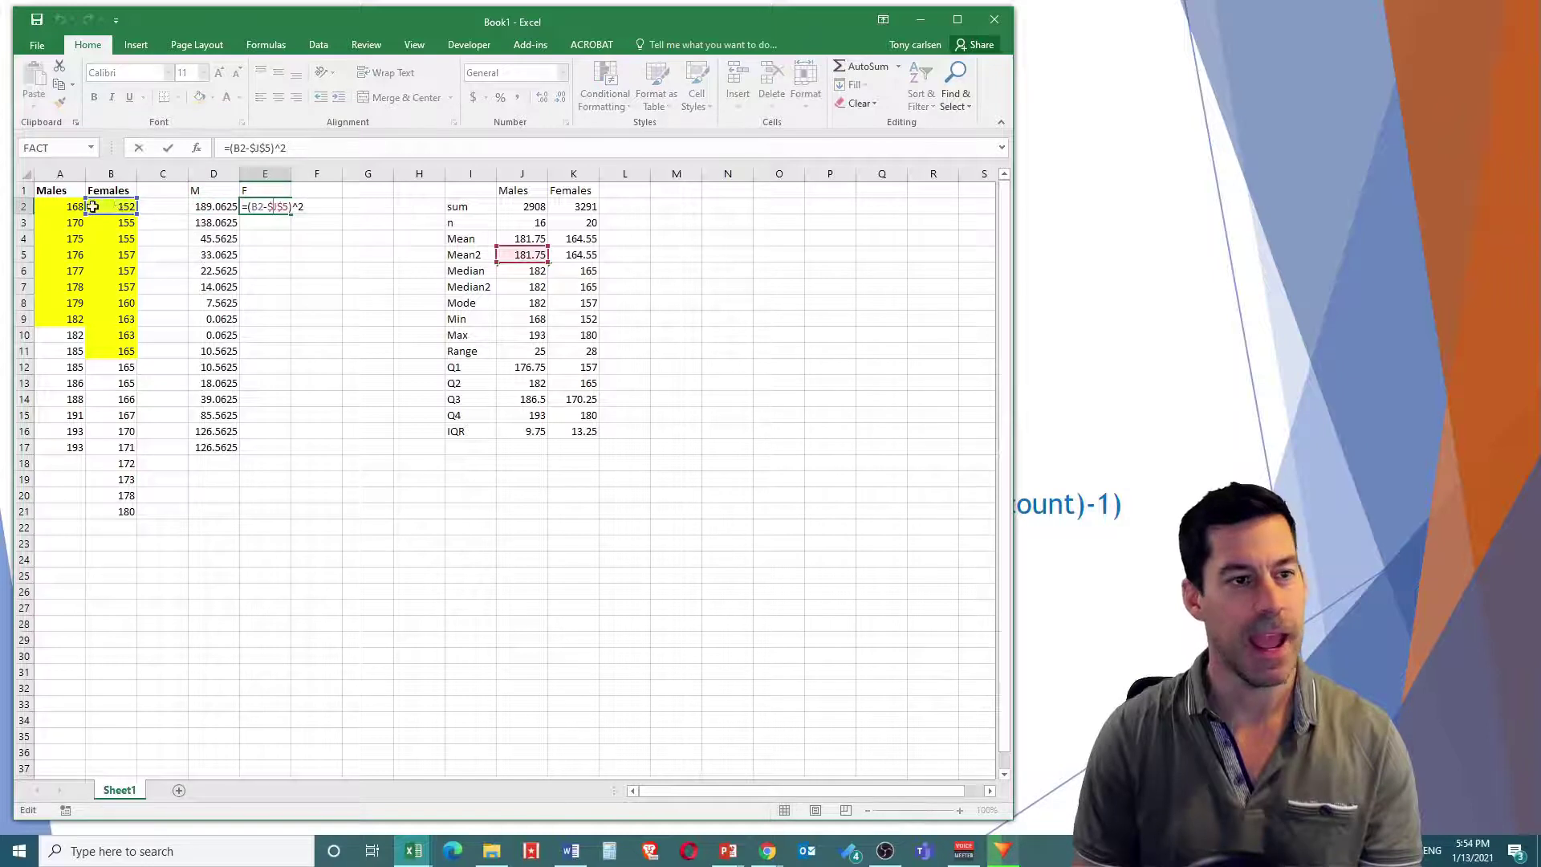
pyautogui.moveTo(84, 206); pyautogui.dragTo(122, 205)
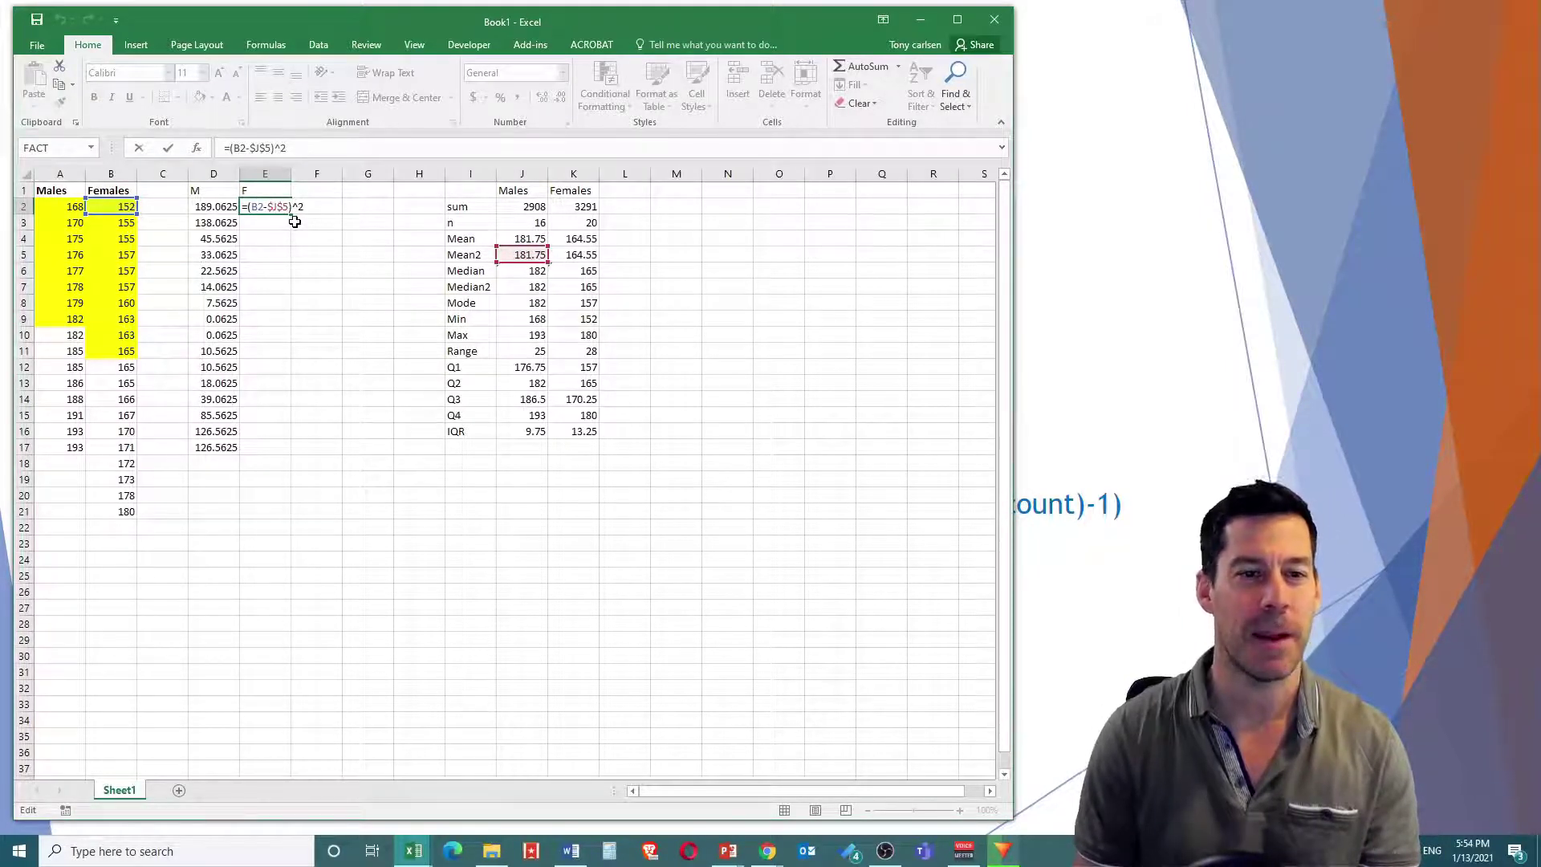
pyautogui.press('BackSpace')
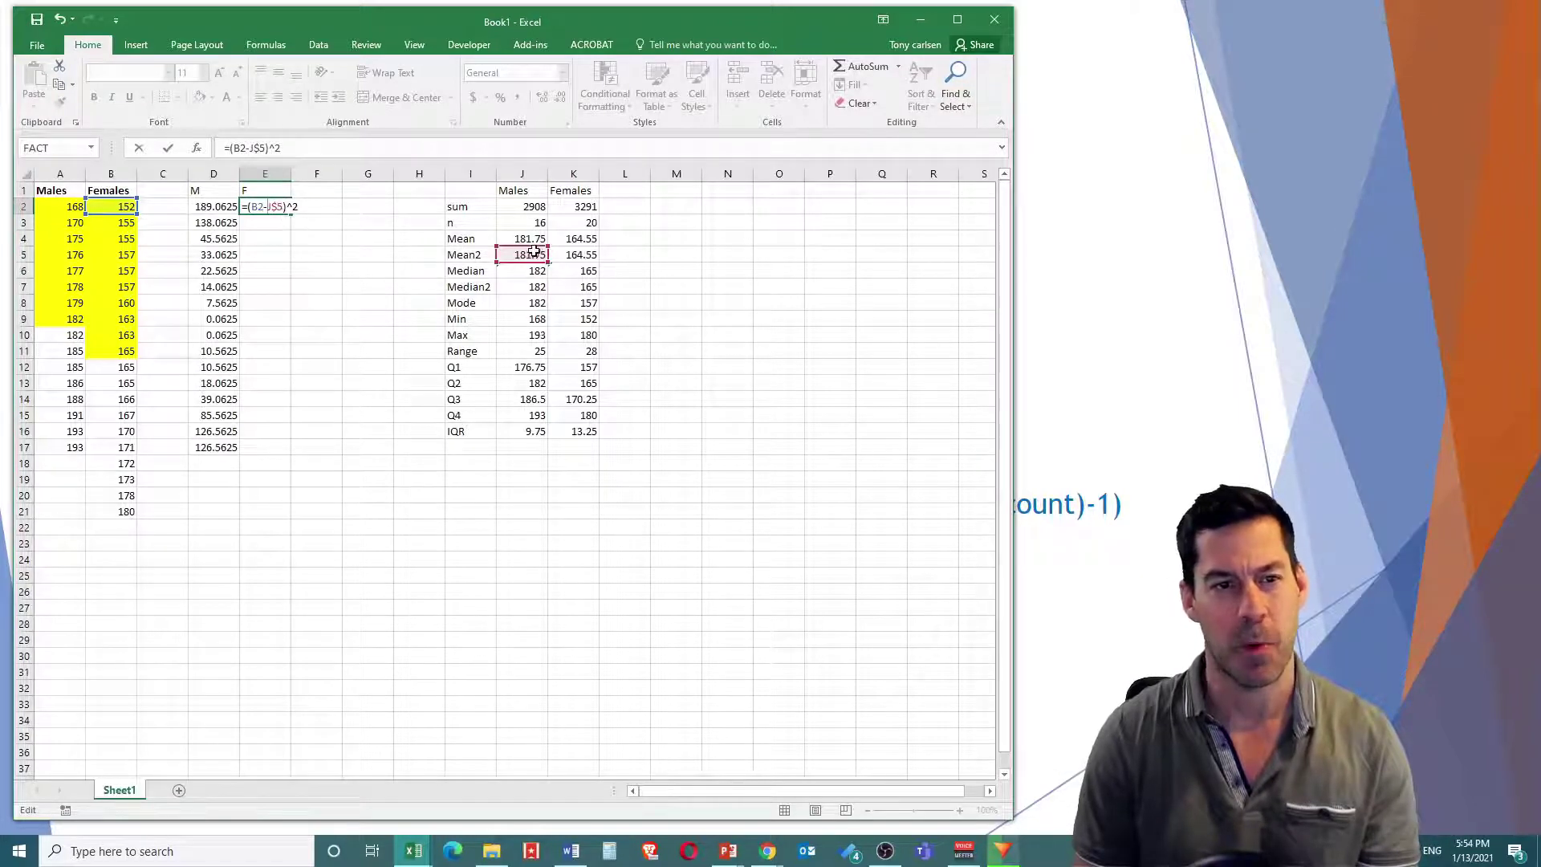
pyautogui.moveTo(551, 259); pyautogui.dragTo(567, 256)
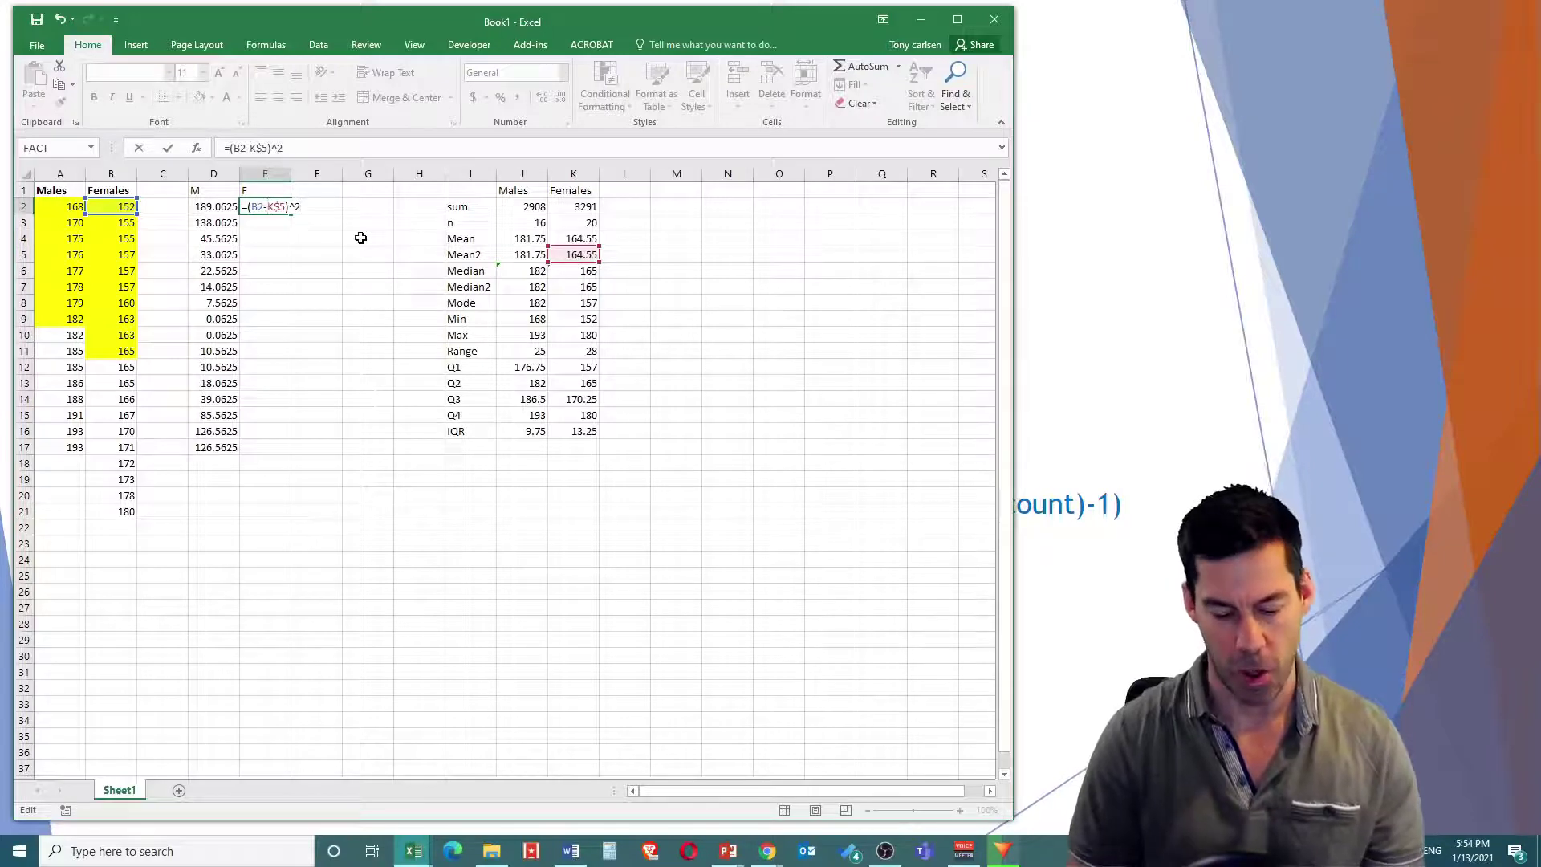
pyautogui.write('$')
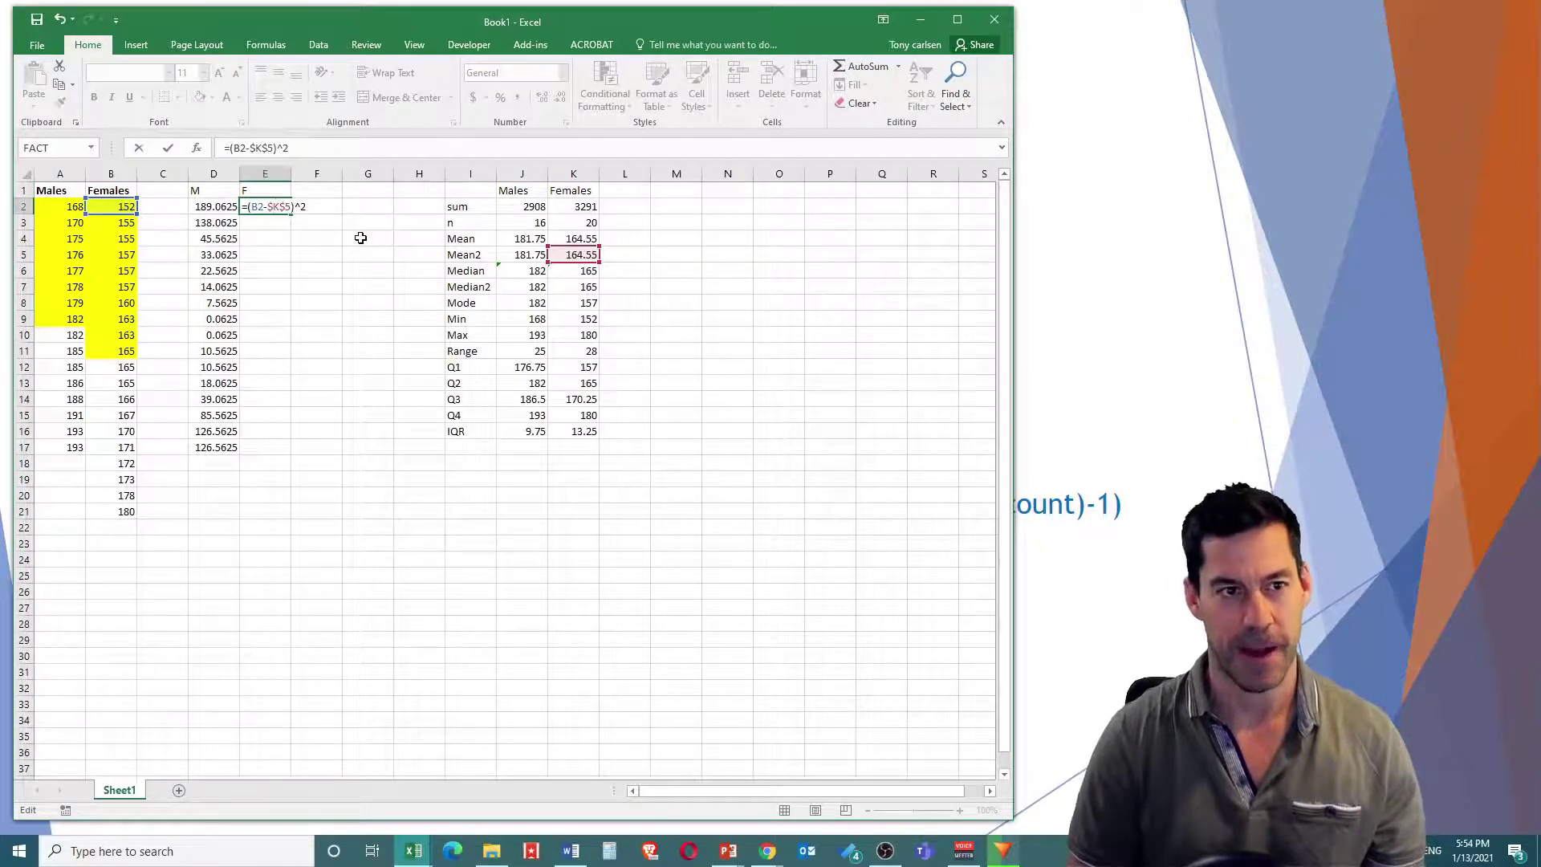
pyautogui.press('Return')
pyautogui.click(270, 206)
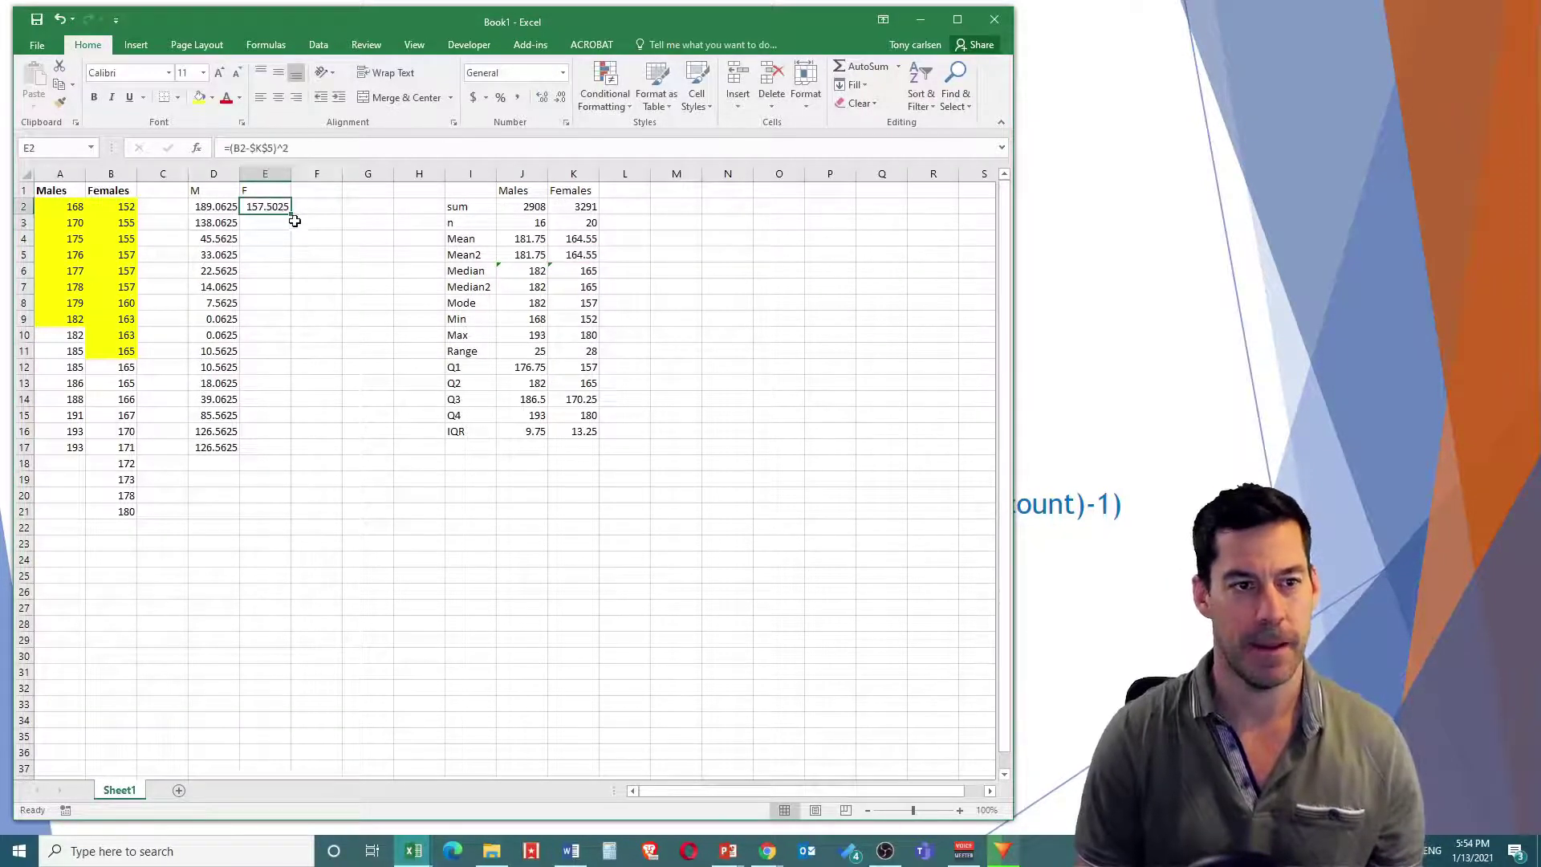
pyautogui.moveTo(291, 214); pyautogui.dragTo(271, 526)
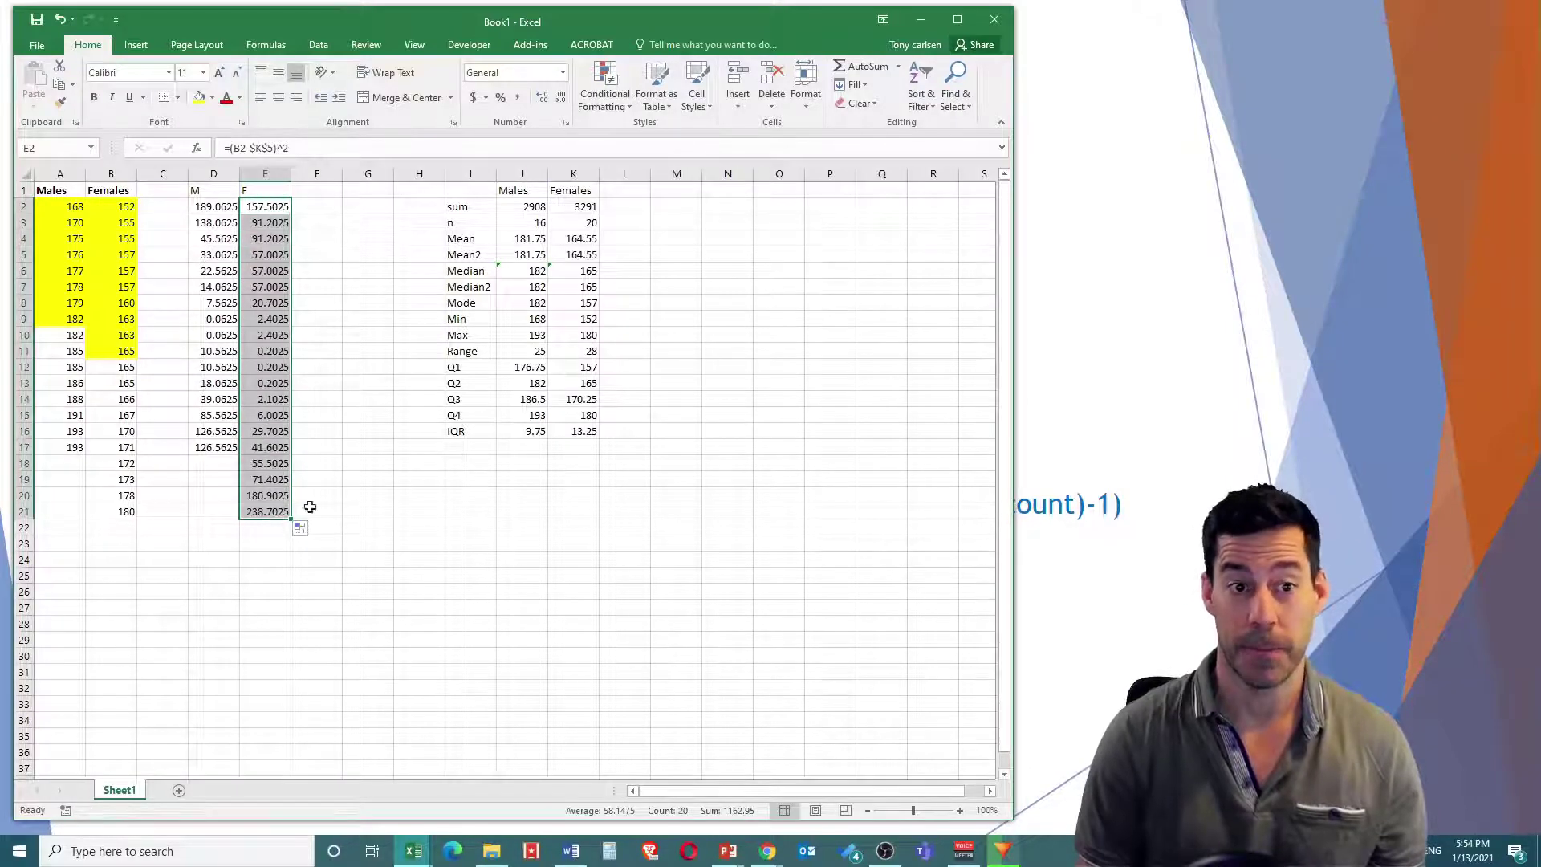
# Step: Add an SS row in I17 with =SUM(D2:D21) in J17, and copy the formula across to K17 for the females
pyautogui.click(483, 448)
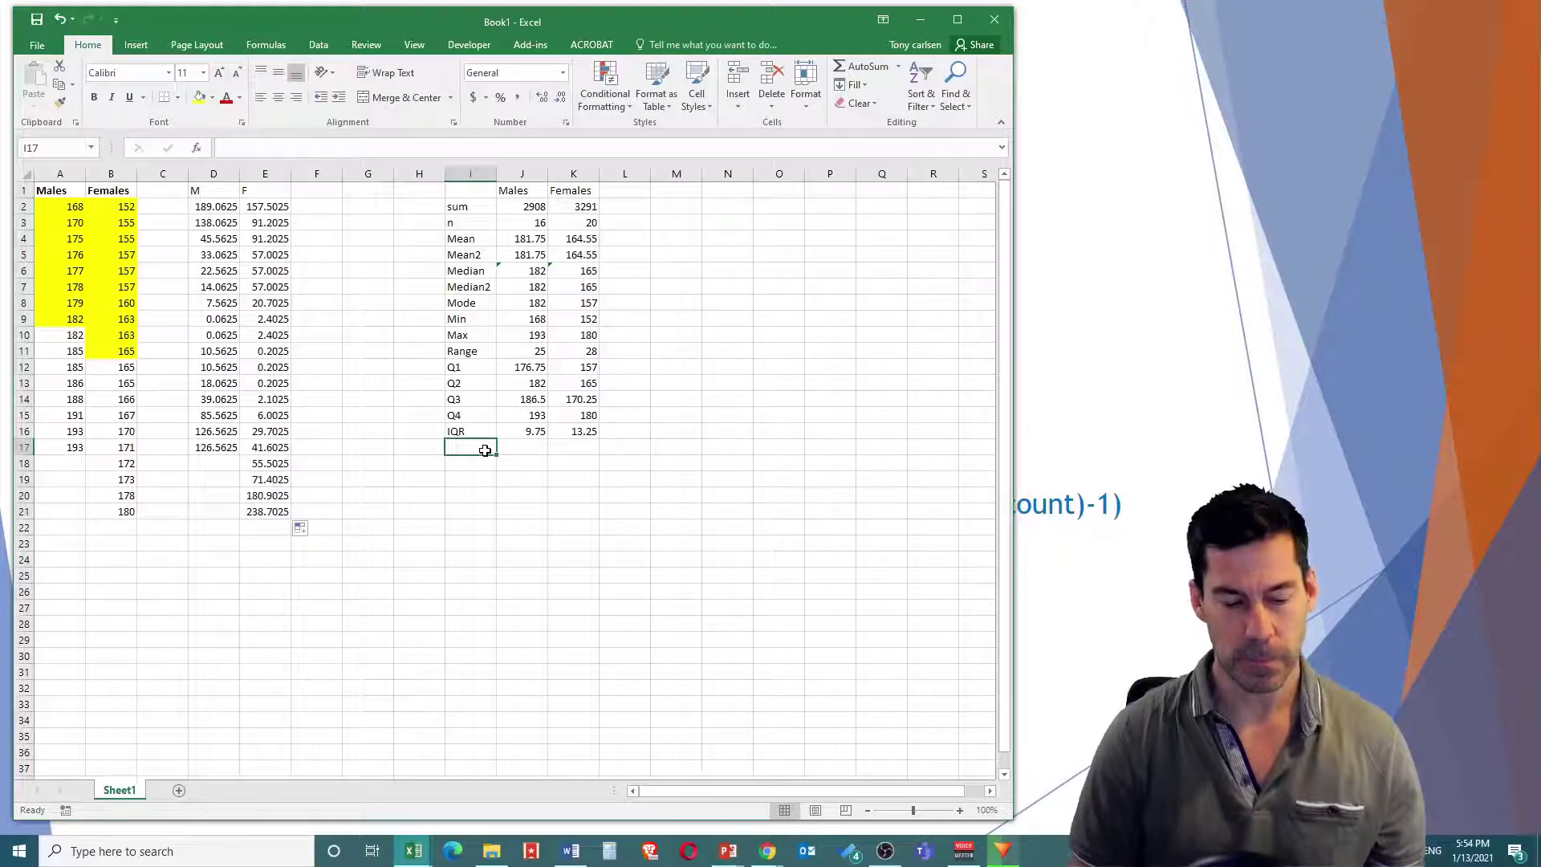
pyautogui.write('SS')
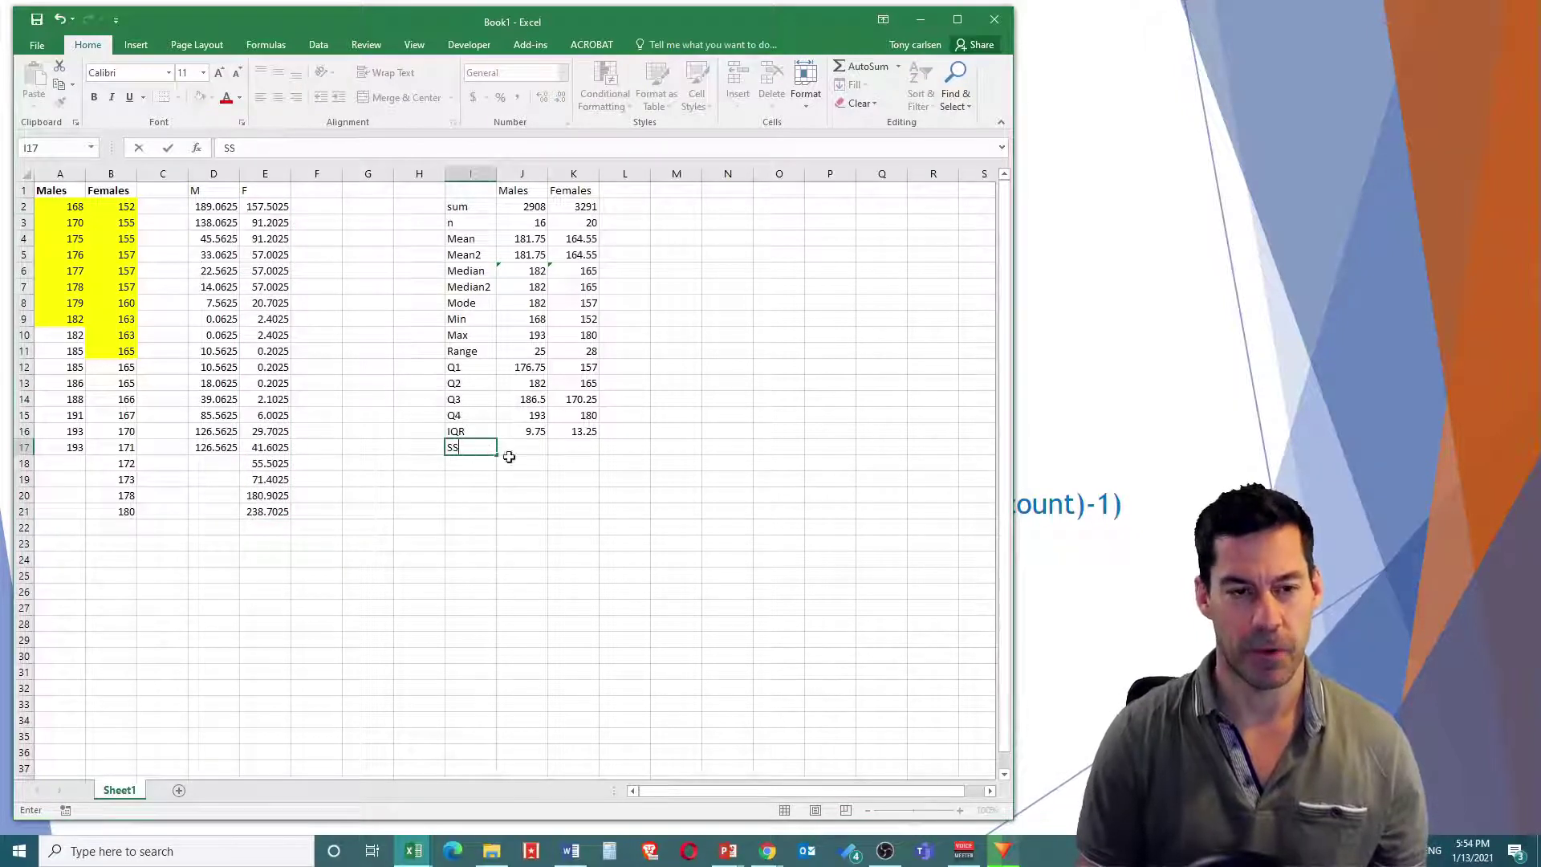
pyautogui.click(526, 446)
pyautogui.write('=sum(')
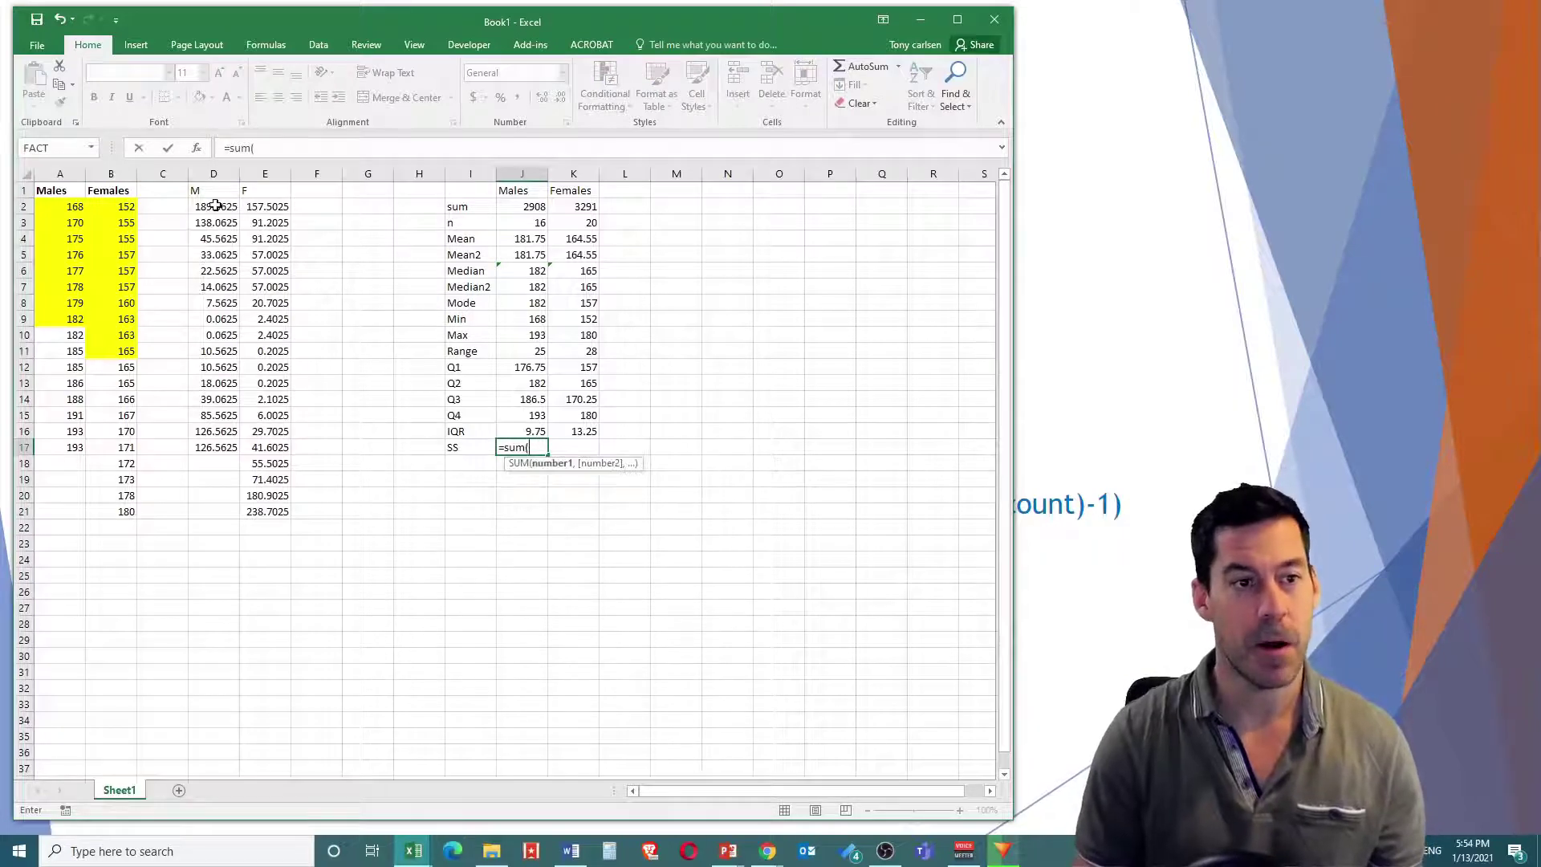
pyautogui.moveTo(215, 203); pyautogui.dragTo(220, 510)
pyautogui.write('\\')
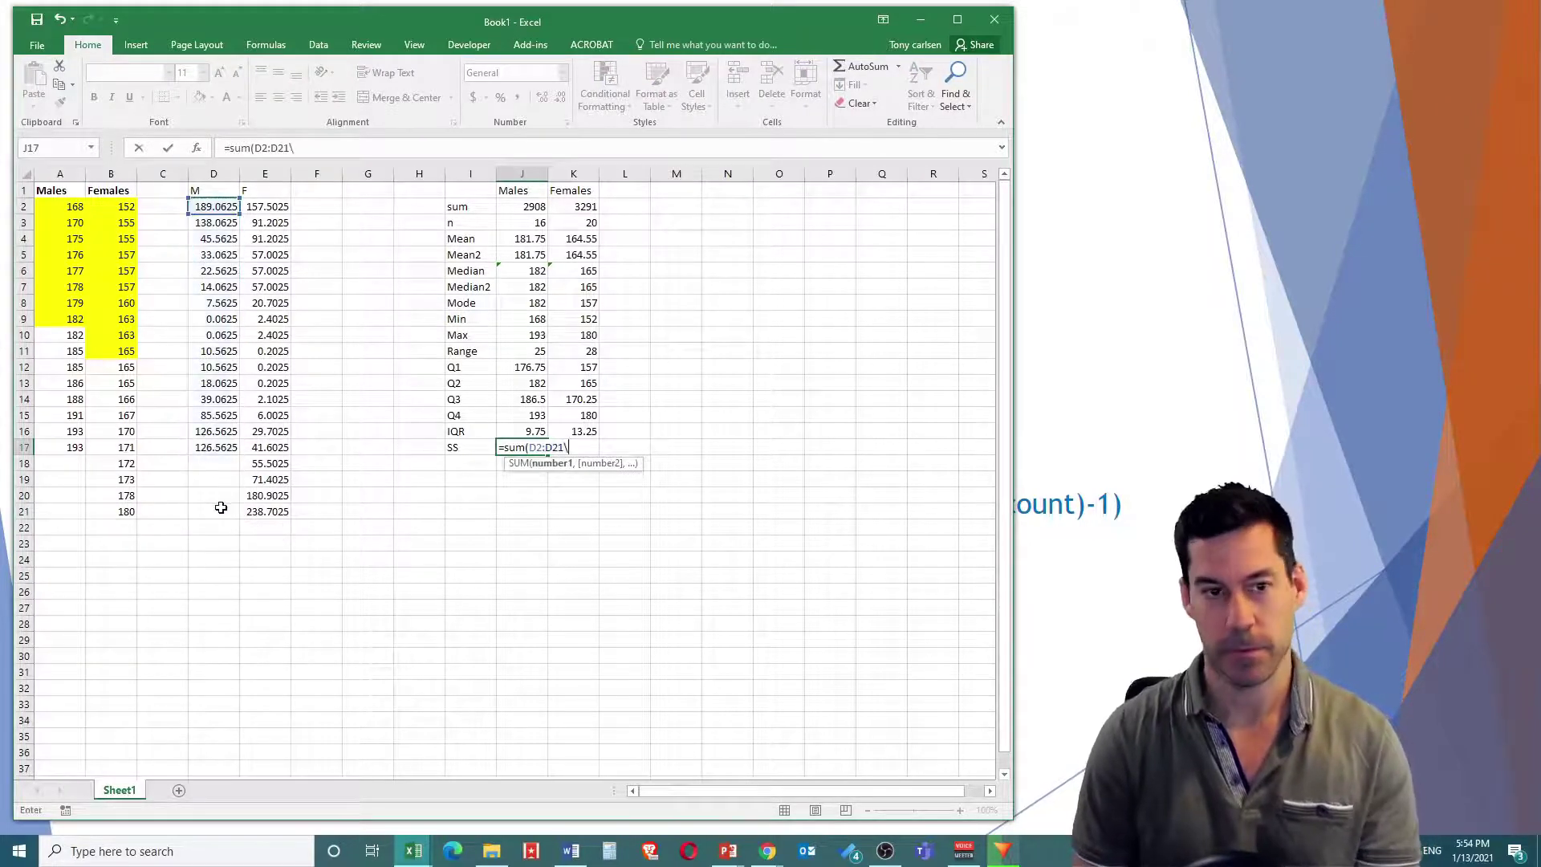
pyautogui.press('BackSpace')
pyautogui.write(')')
pyautogui.press('Return')
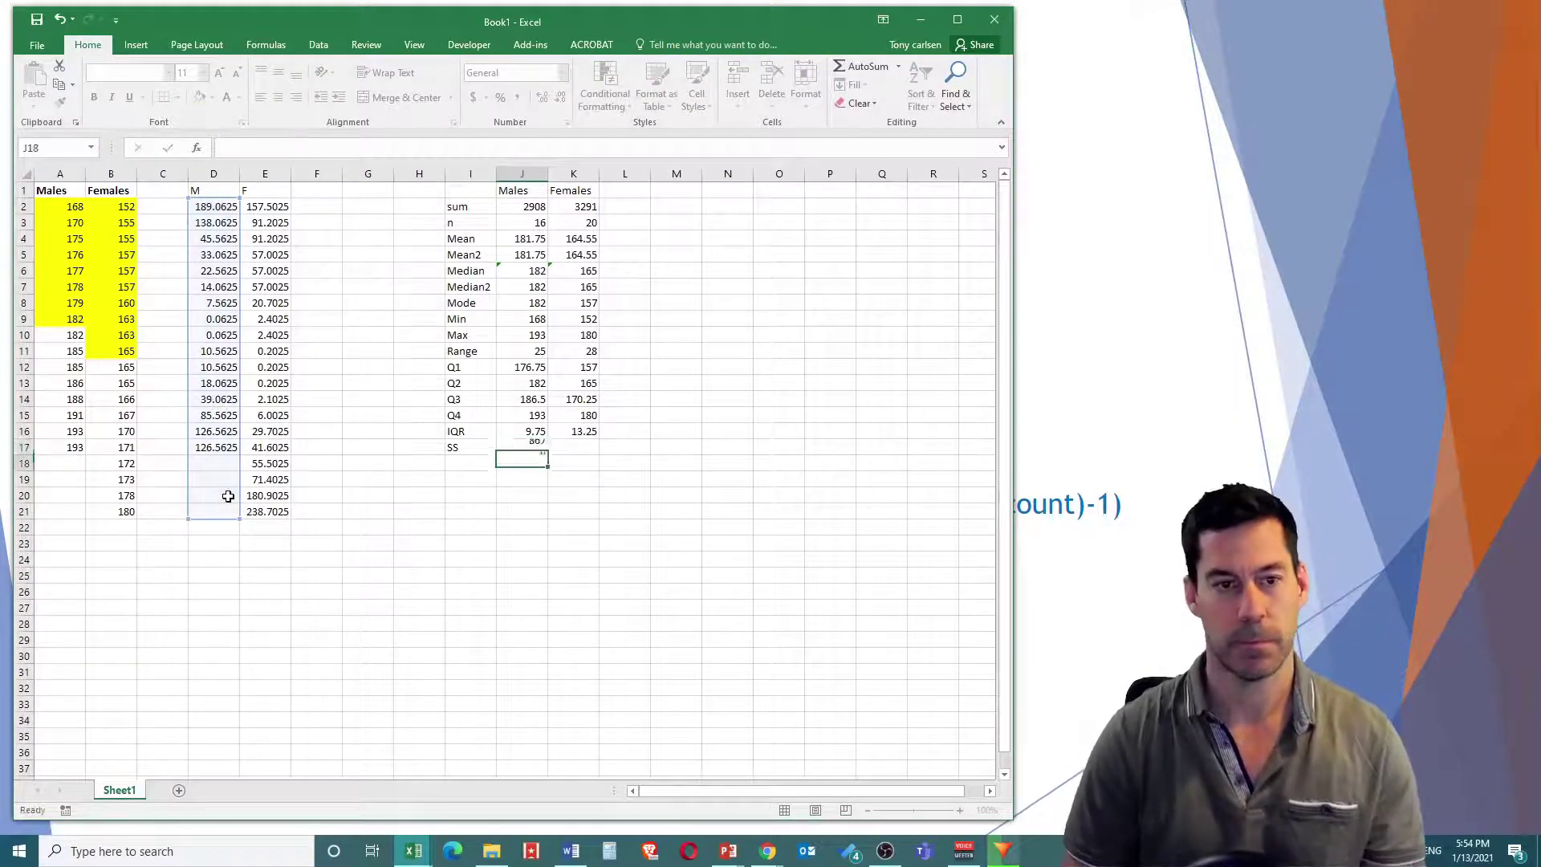
pyautogui.click(529, 447)
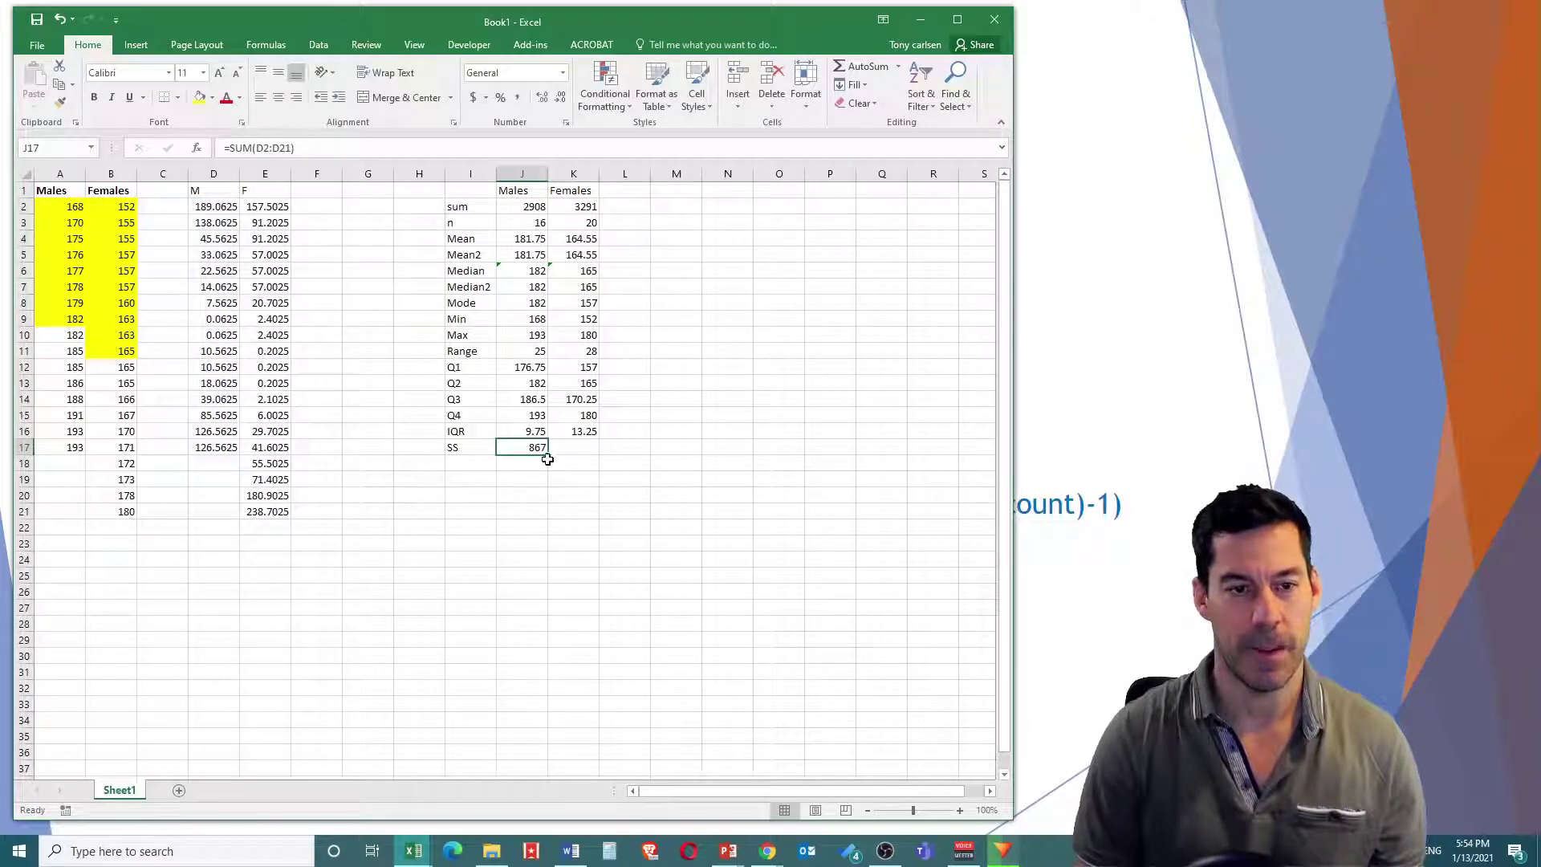
pyautogui.moveTo(548, 454); pyautogui.dragTo(589, 450)
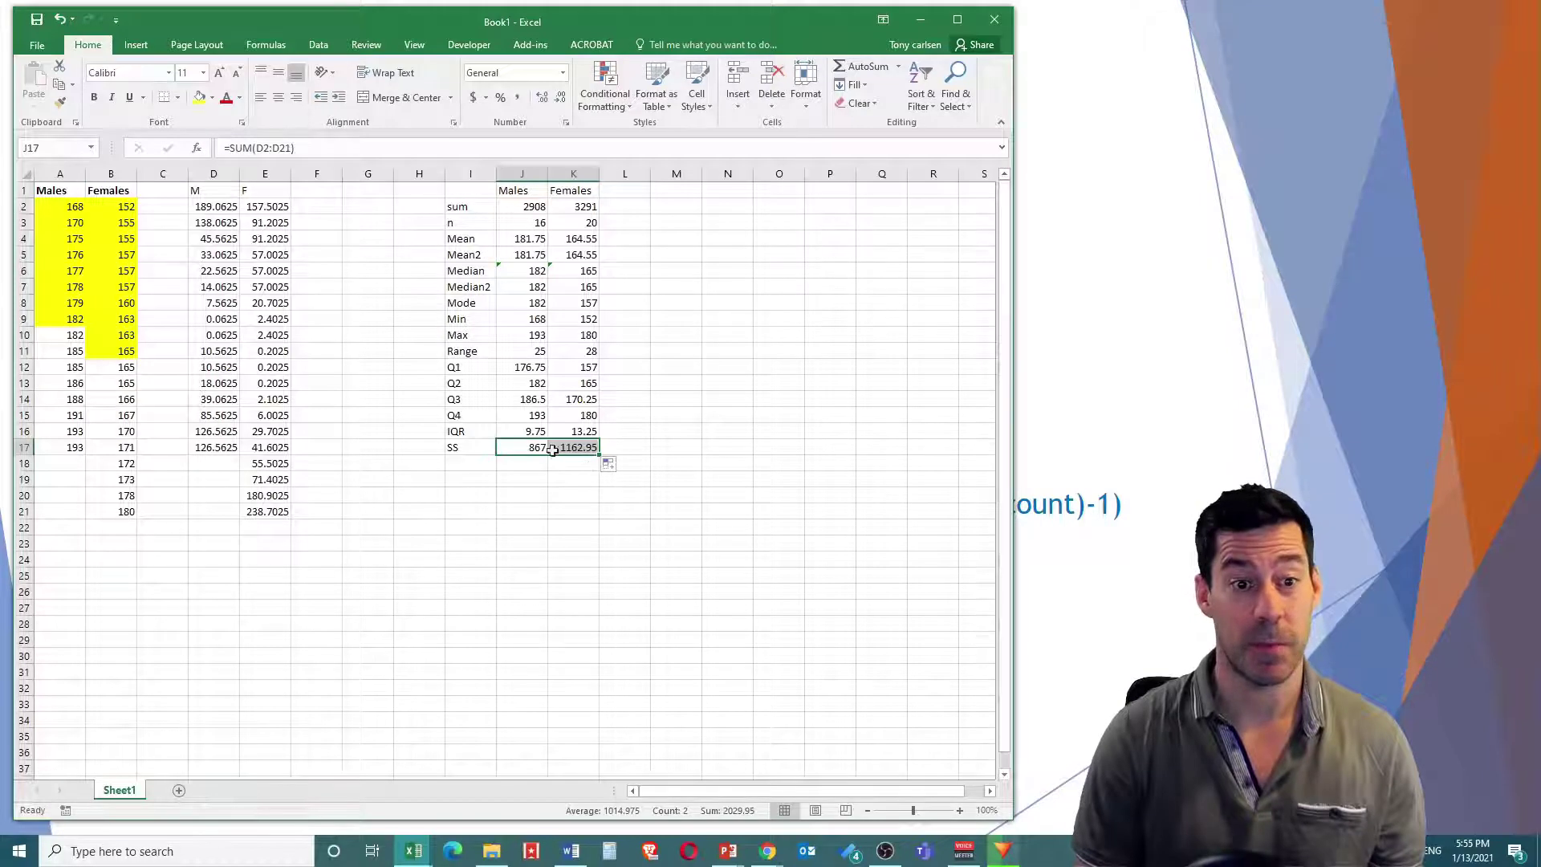
# Step: Add an n-1 row in I18 with =J3-1 in J18, and copy the formula across to K18 for the females
pyautogui.click(465, 463)
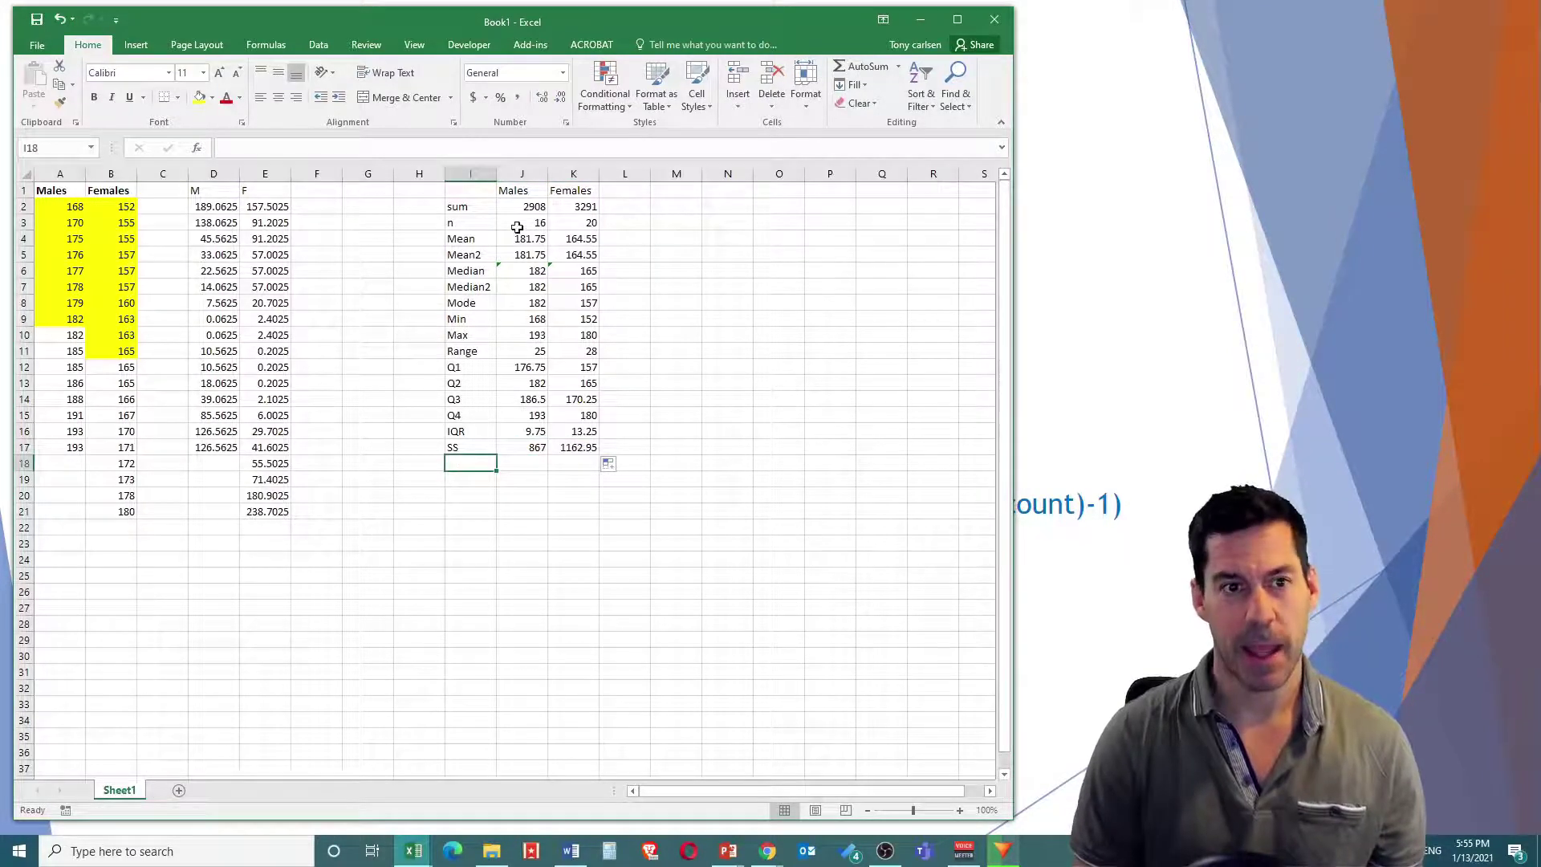
pyautogui.write('n-1')
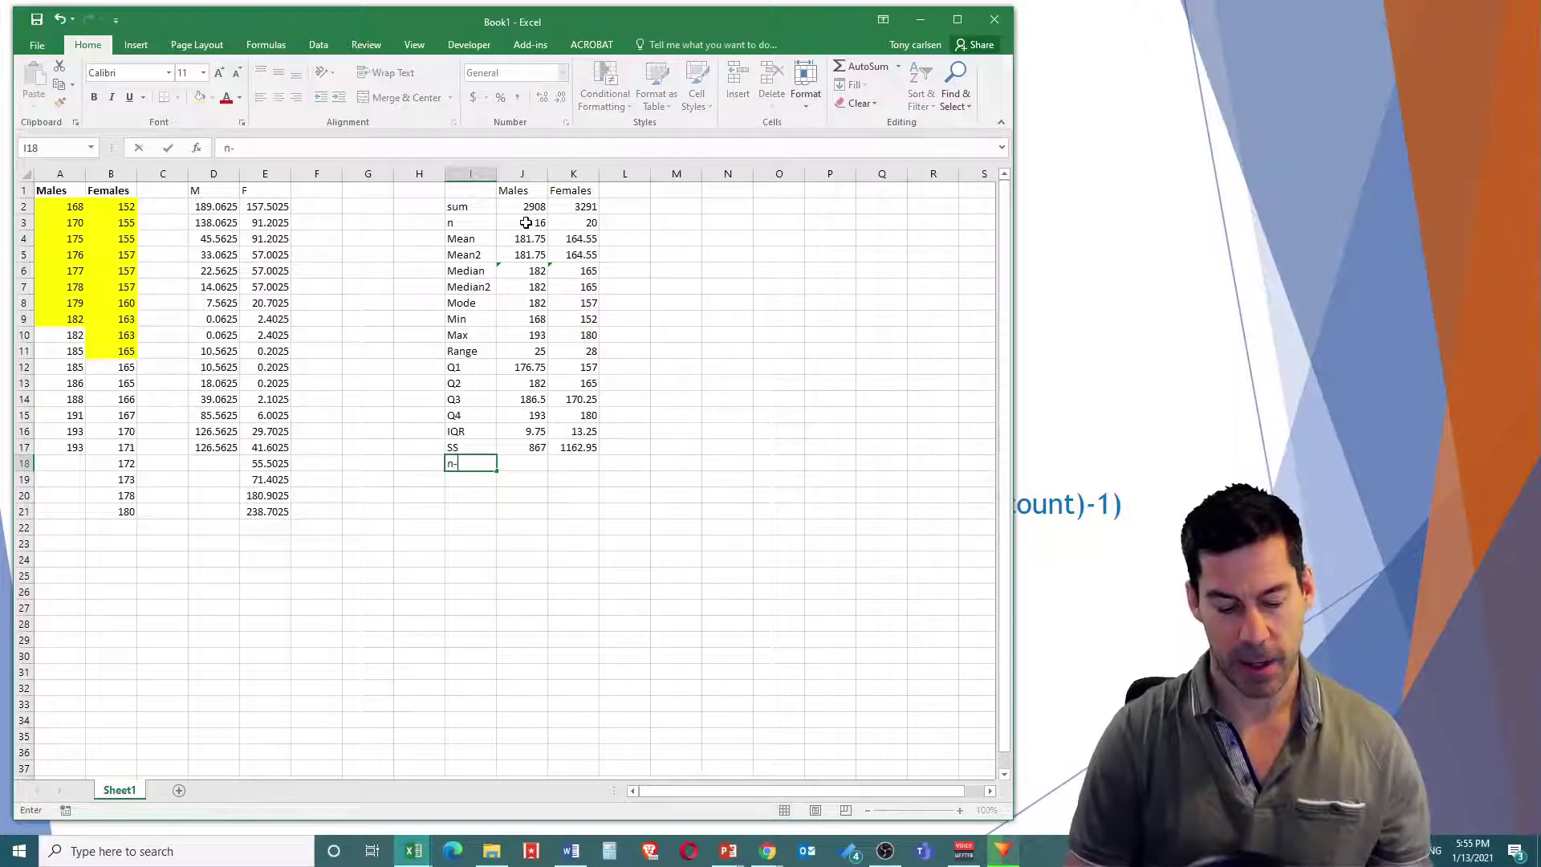
pyautogui.click(519, 469)
pyautogui.write('=')
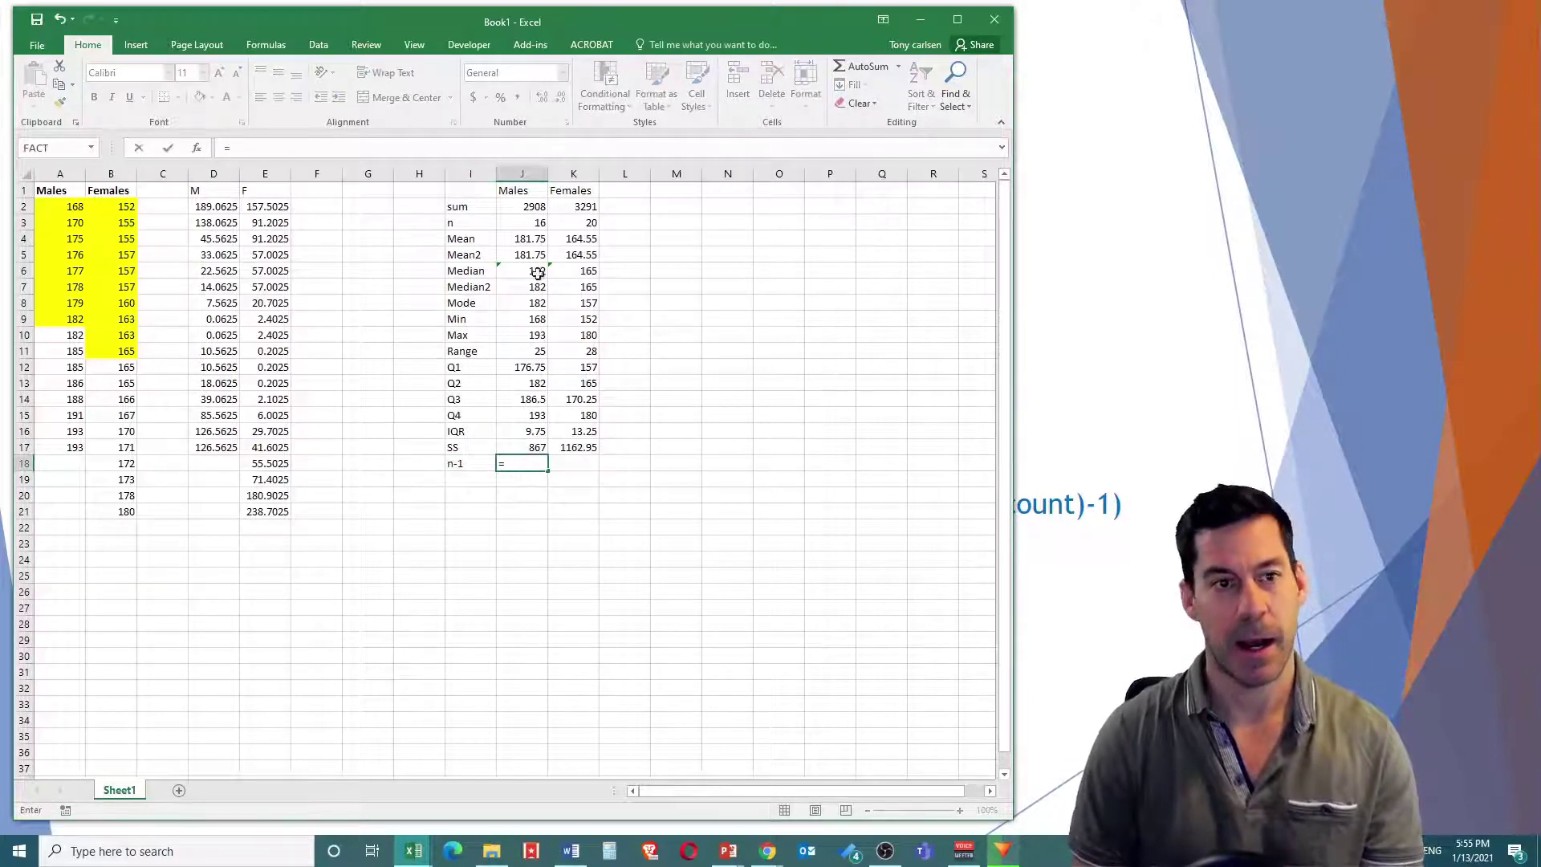
pyautogui.click(518, 222)
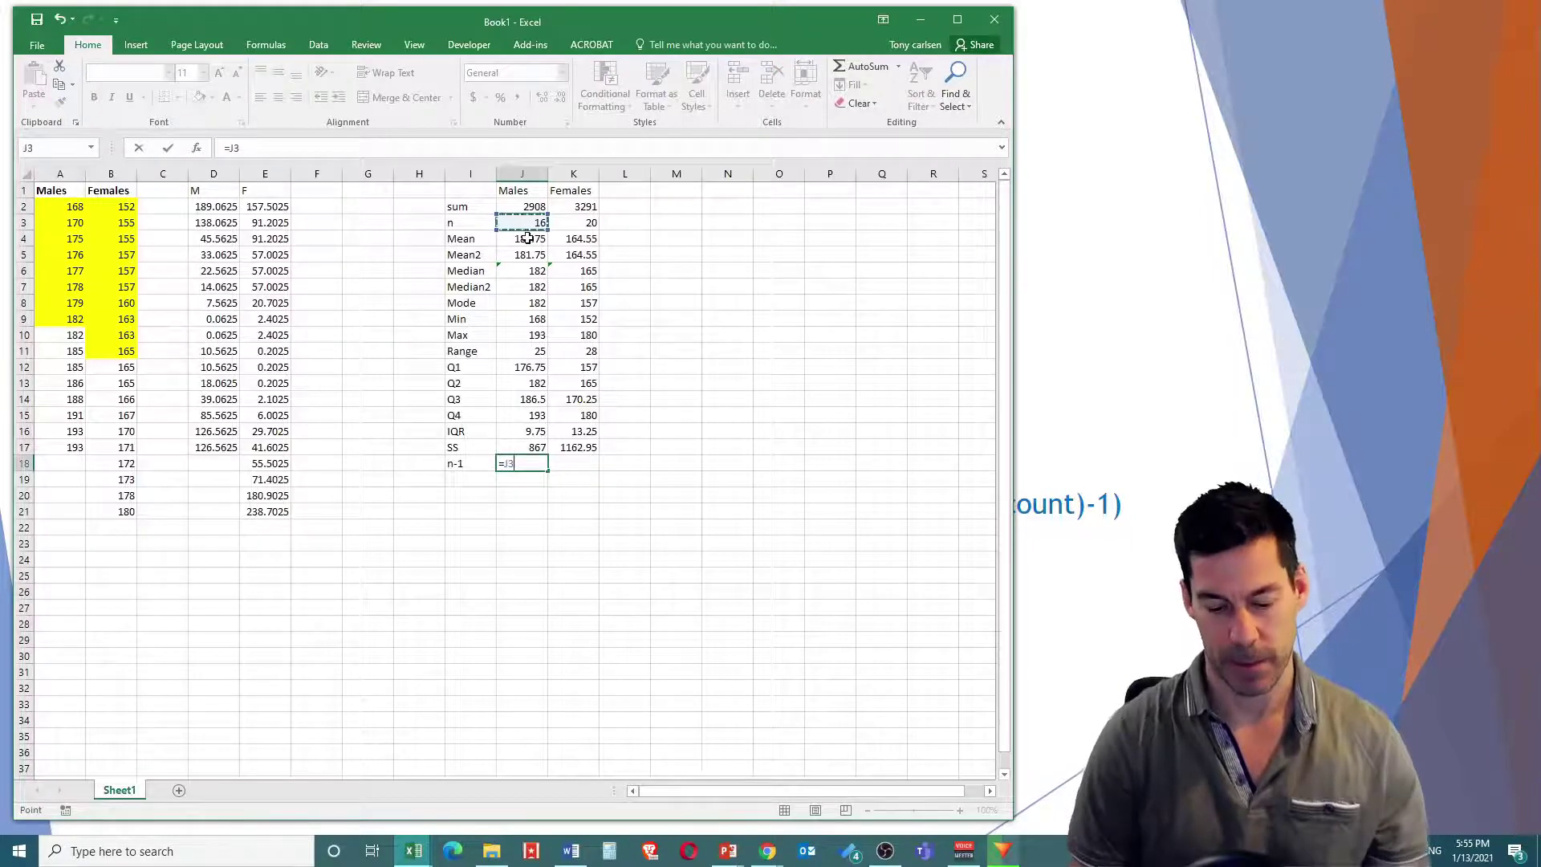
pyautogui.write('-1')
pyautogui.press('Return')
pyautogui.click(551, 469)
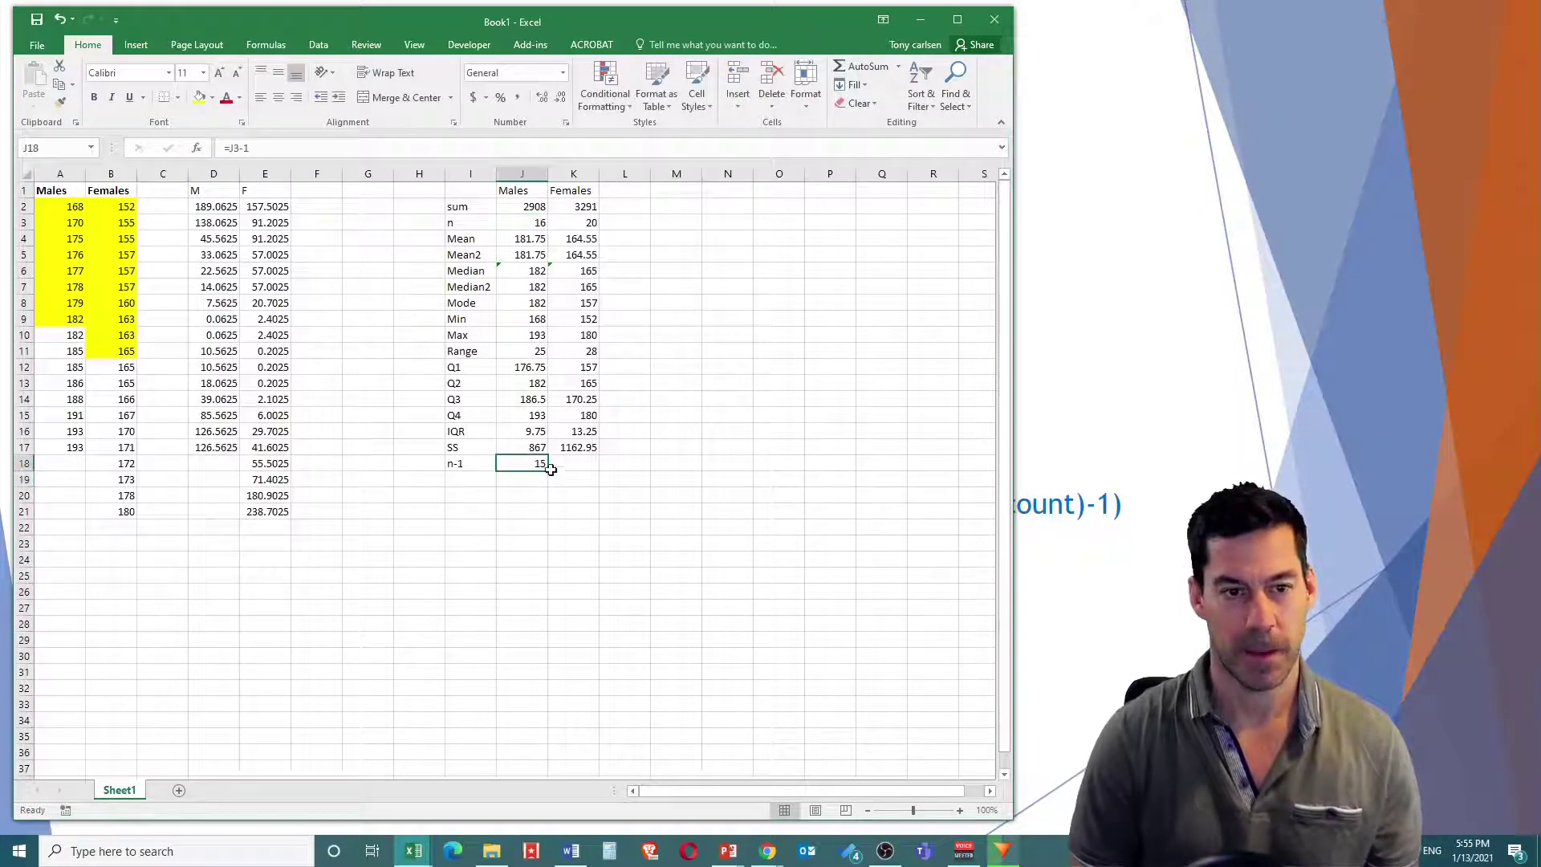
pyautogui.moveTo(548, 471); pyautogui.dragTo(594, 470)
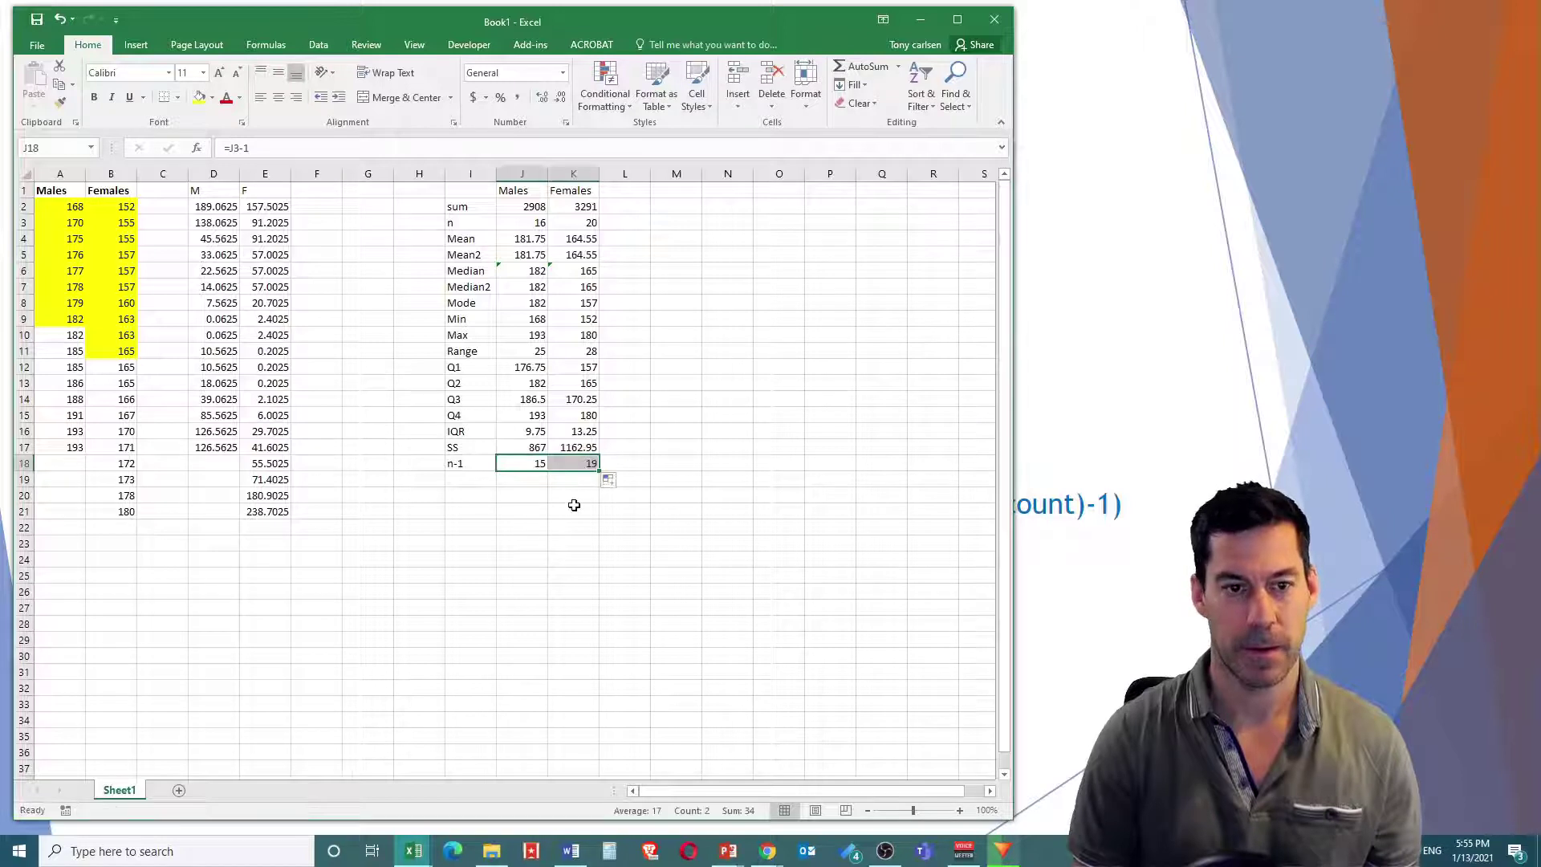
# Step: Add a Variance row in I19 with =J17/J18 in J19, and copy the formula across to K19 for the females
pyautogui.click(467, 480)
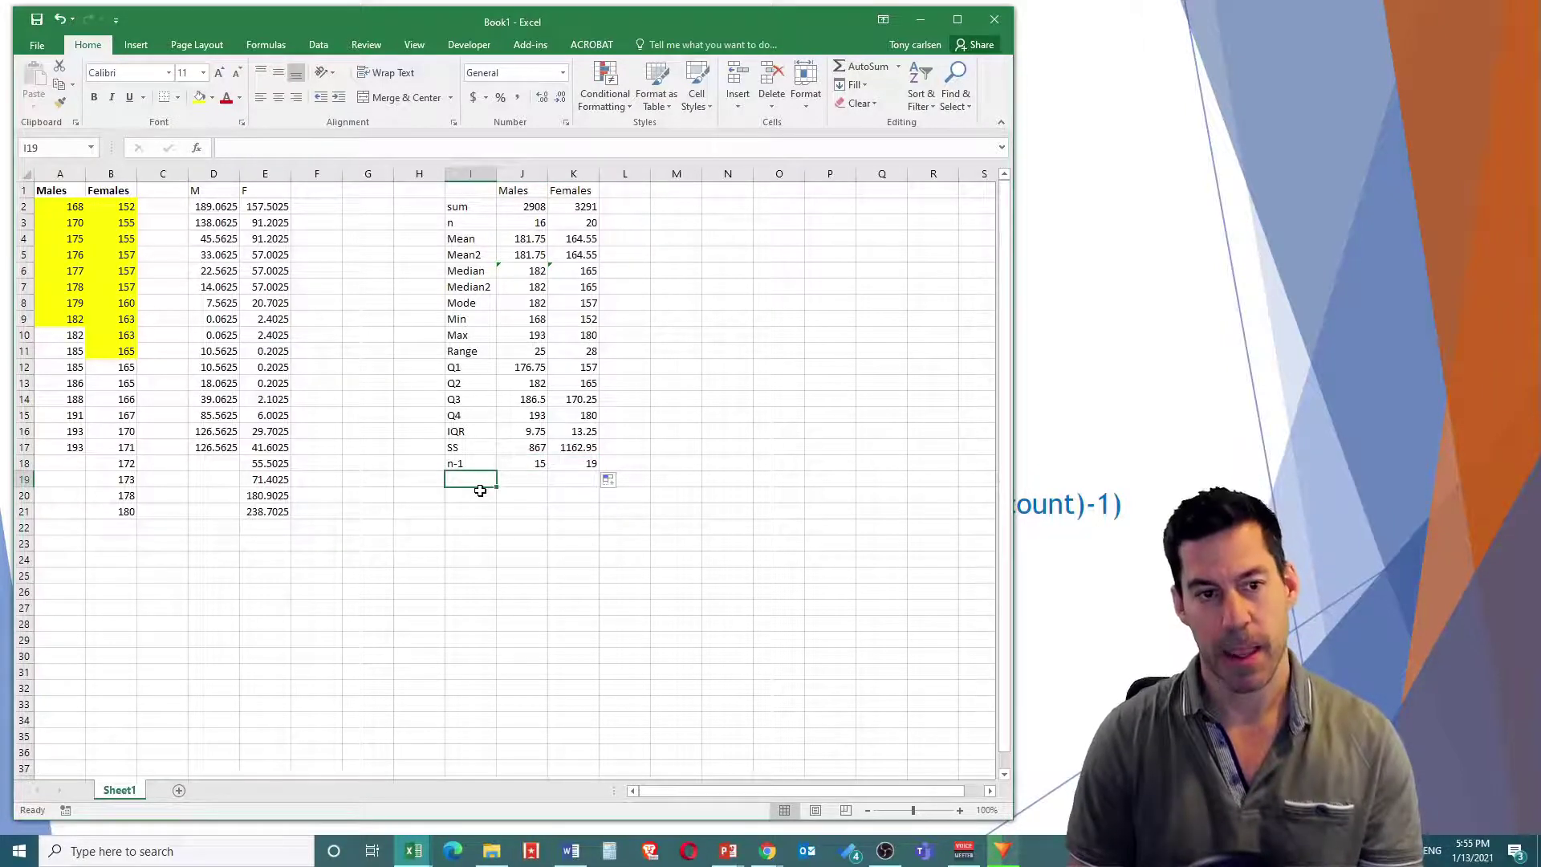
pyautogui.write('Variance')
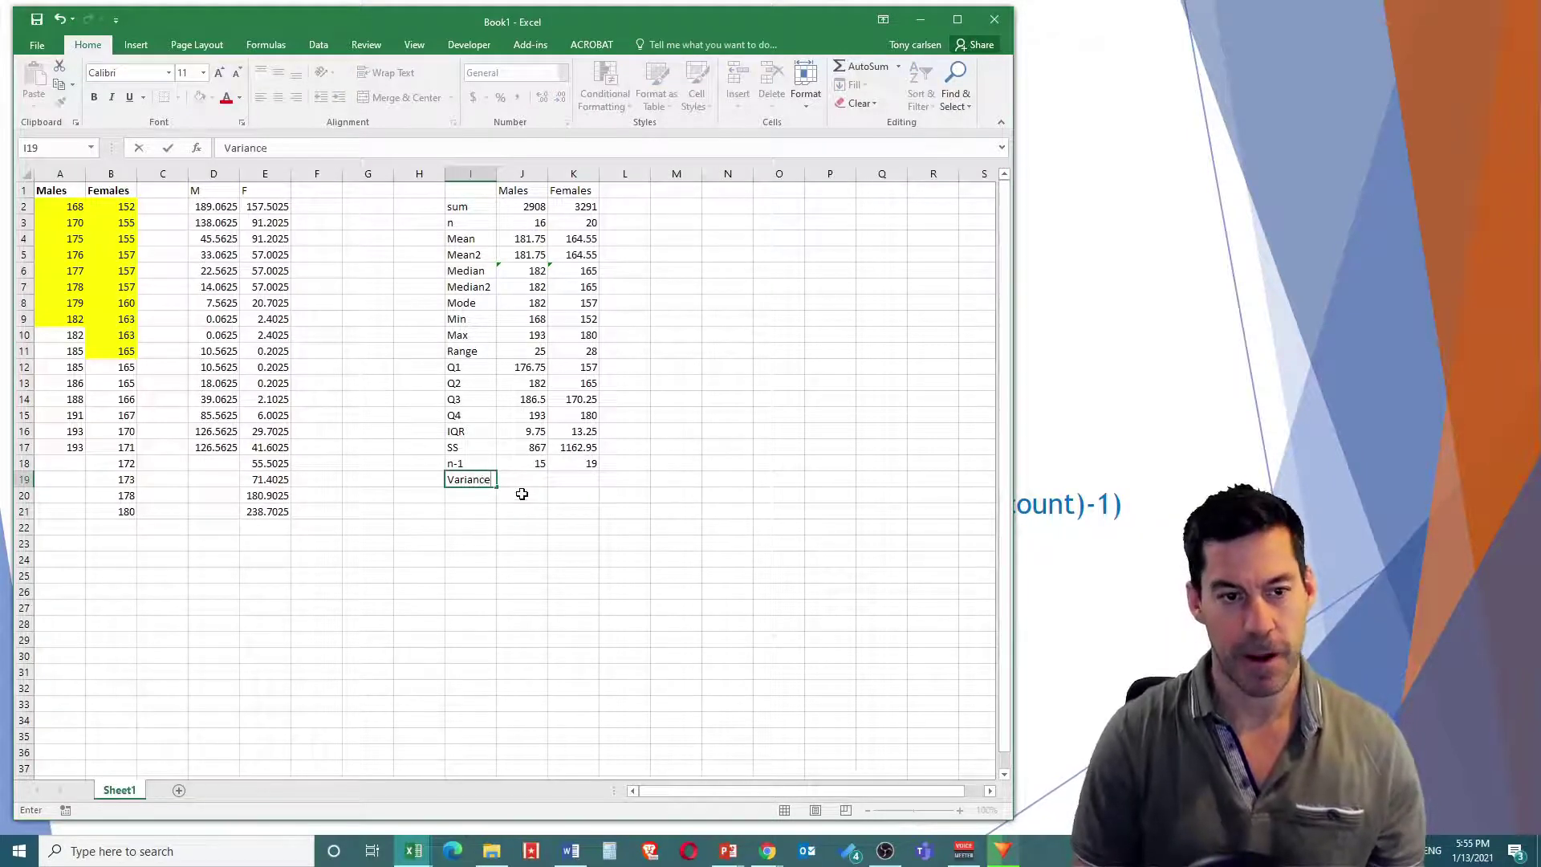
pyautogui.click(522, 494)
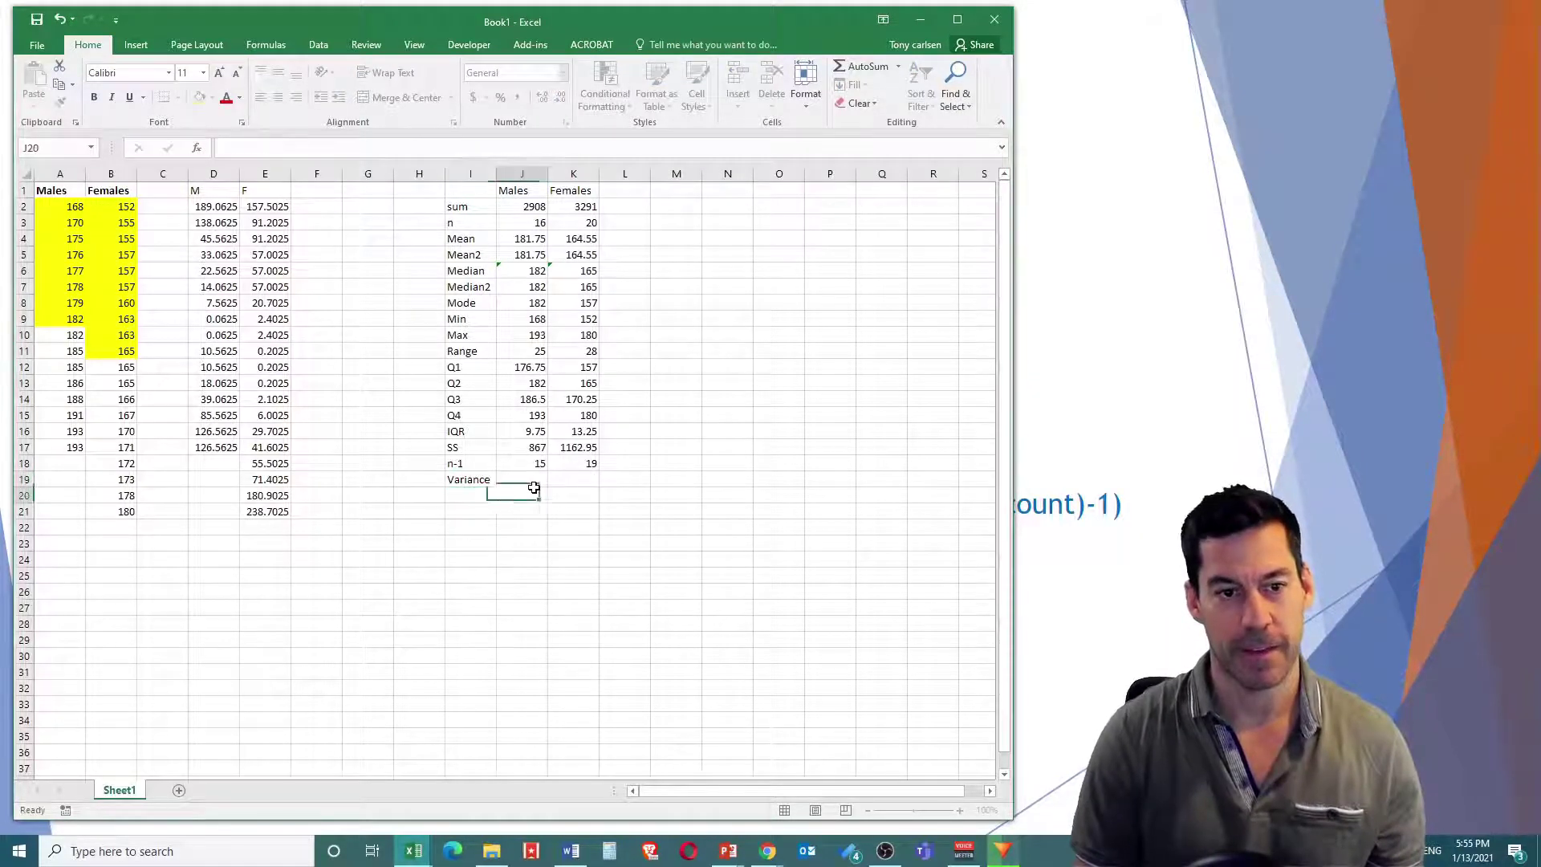
pyautogui.click(536, 477)
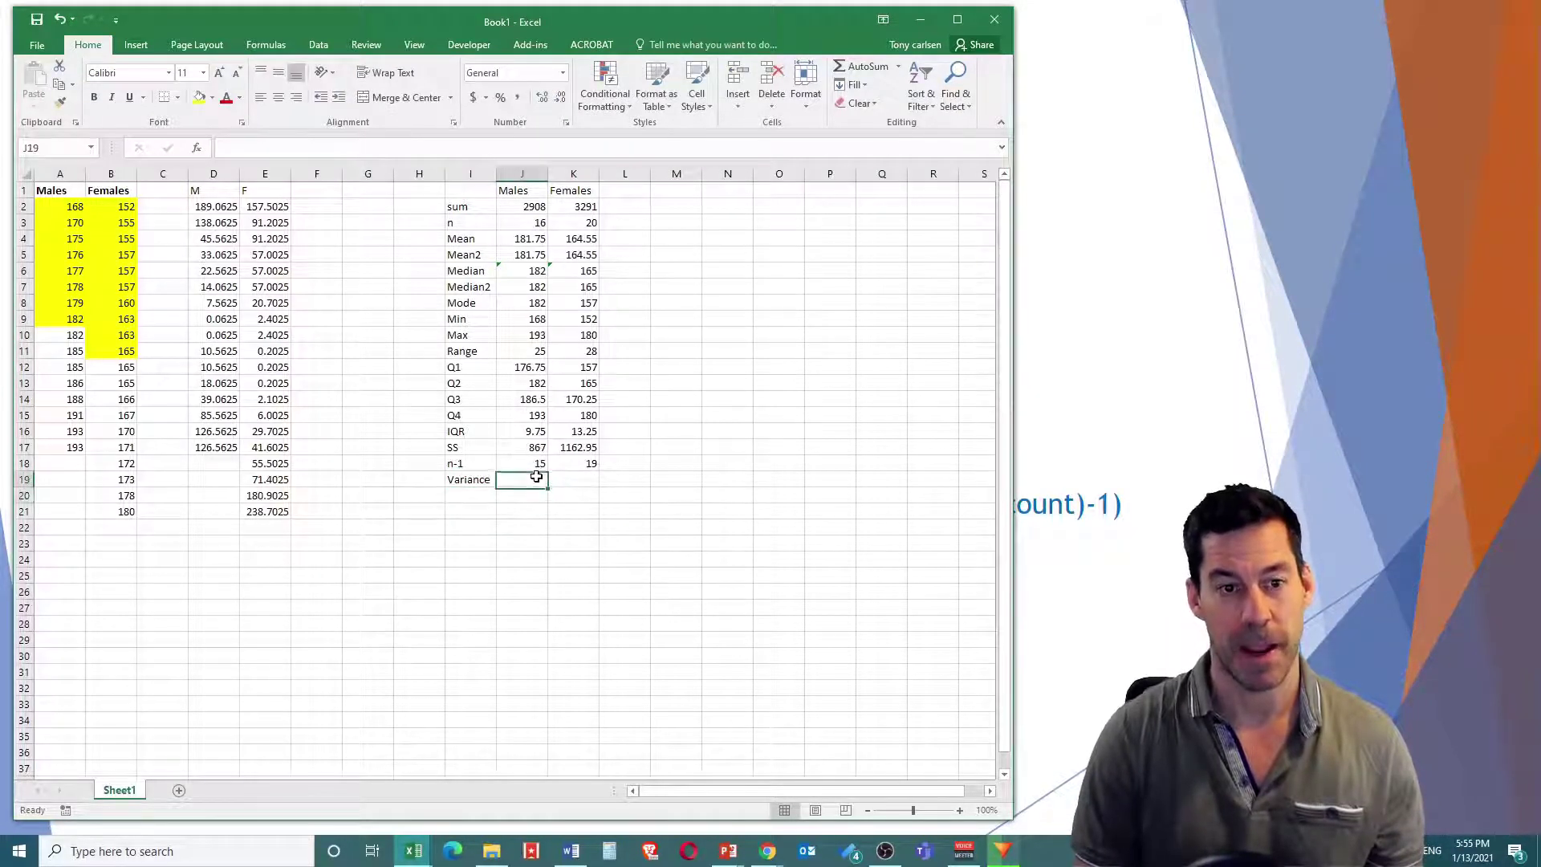
pyautogui.write('=')
pyautogui.click(521, 446)
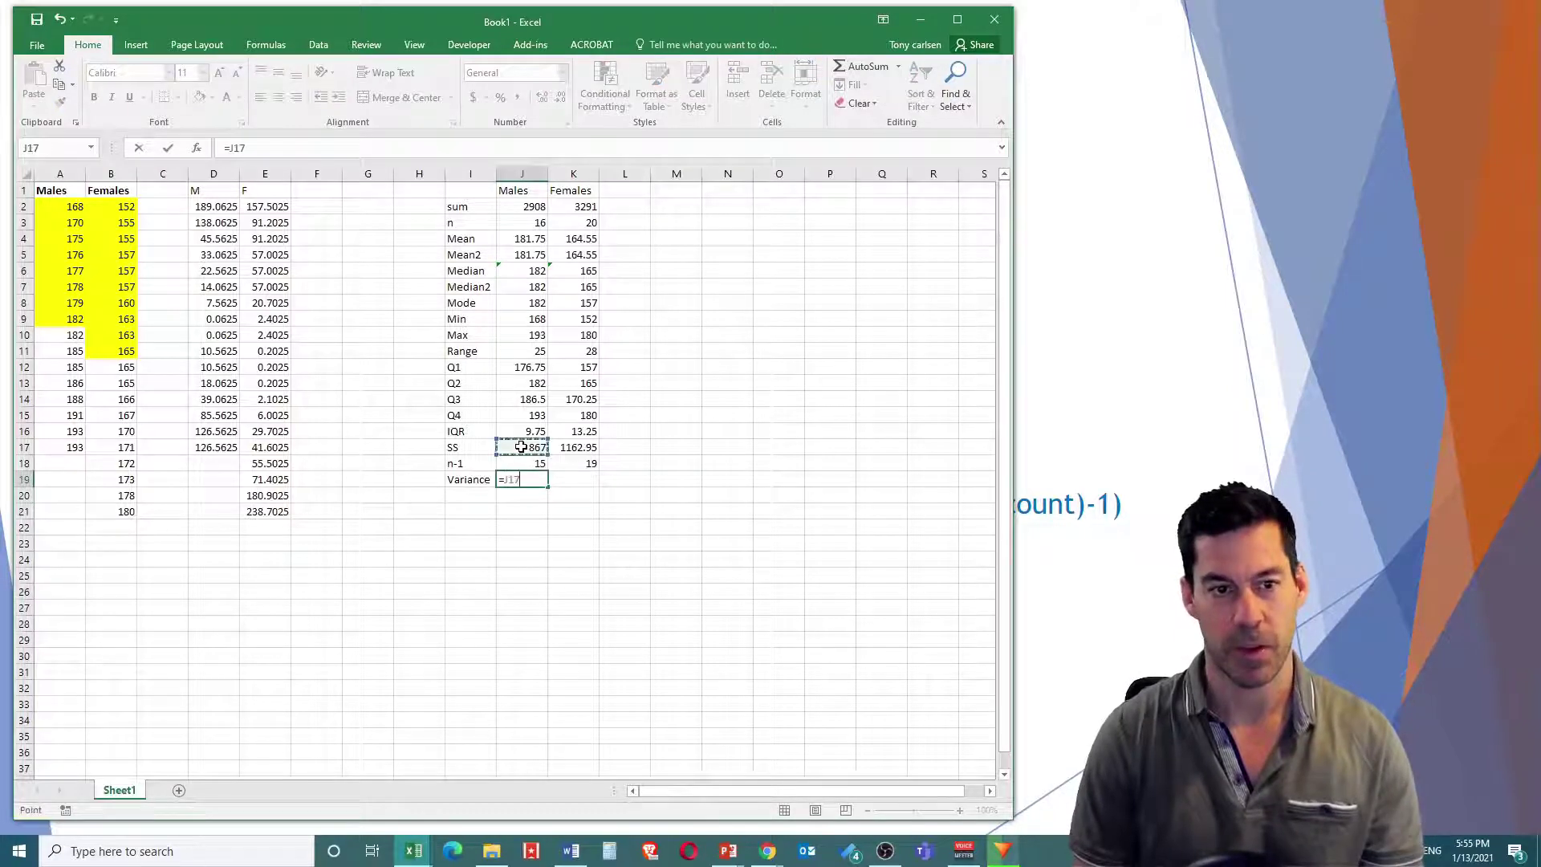
pyautogui.write('/')
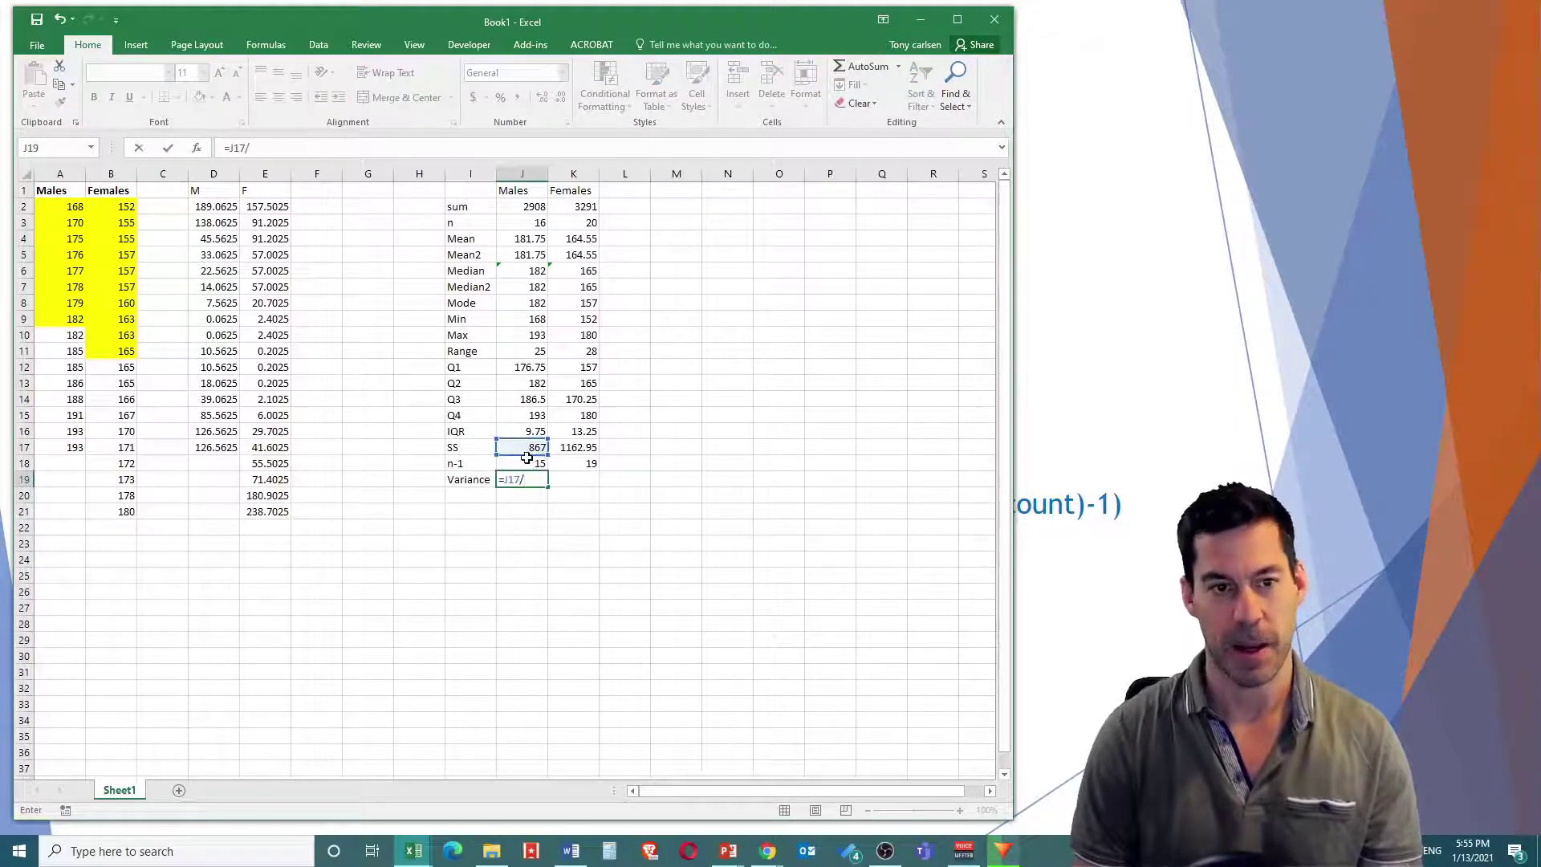
pyautogui.click(525, 463)
pyautogui.press('Return')
pyautogui.click(542, 482)
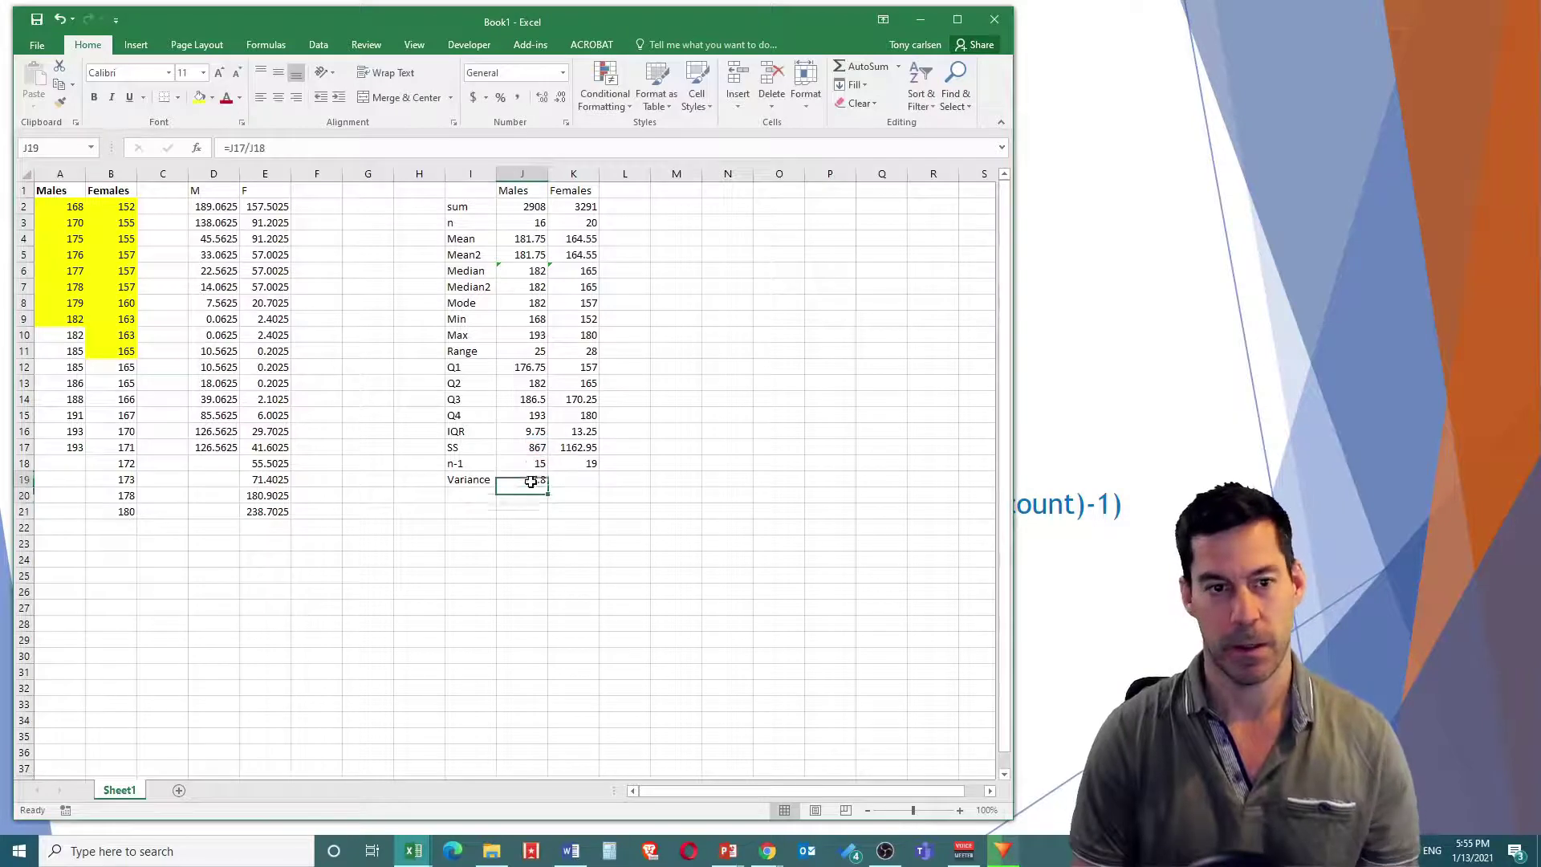
pyautogui.moveTo(547, 486); pyautogui.dragTo(590, 485)
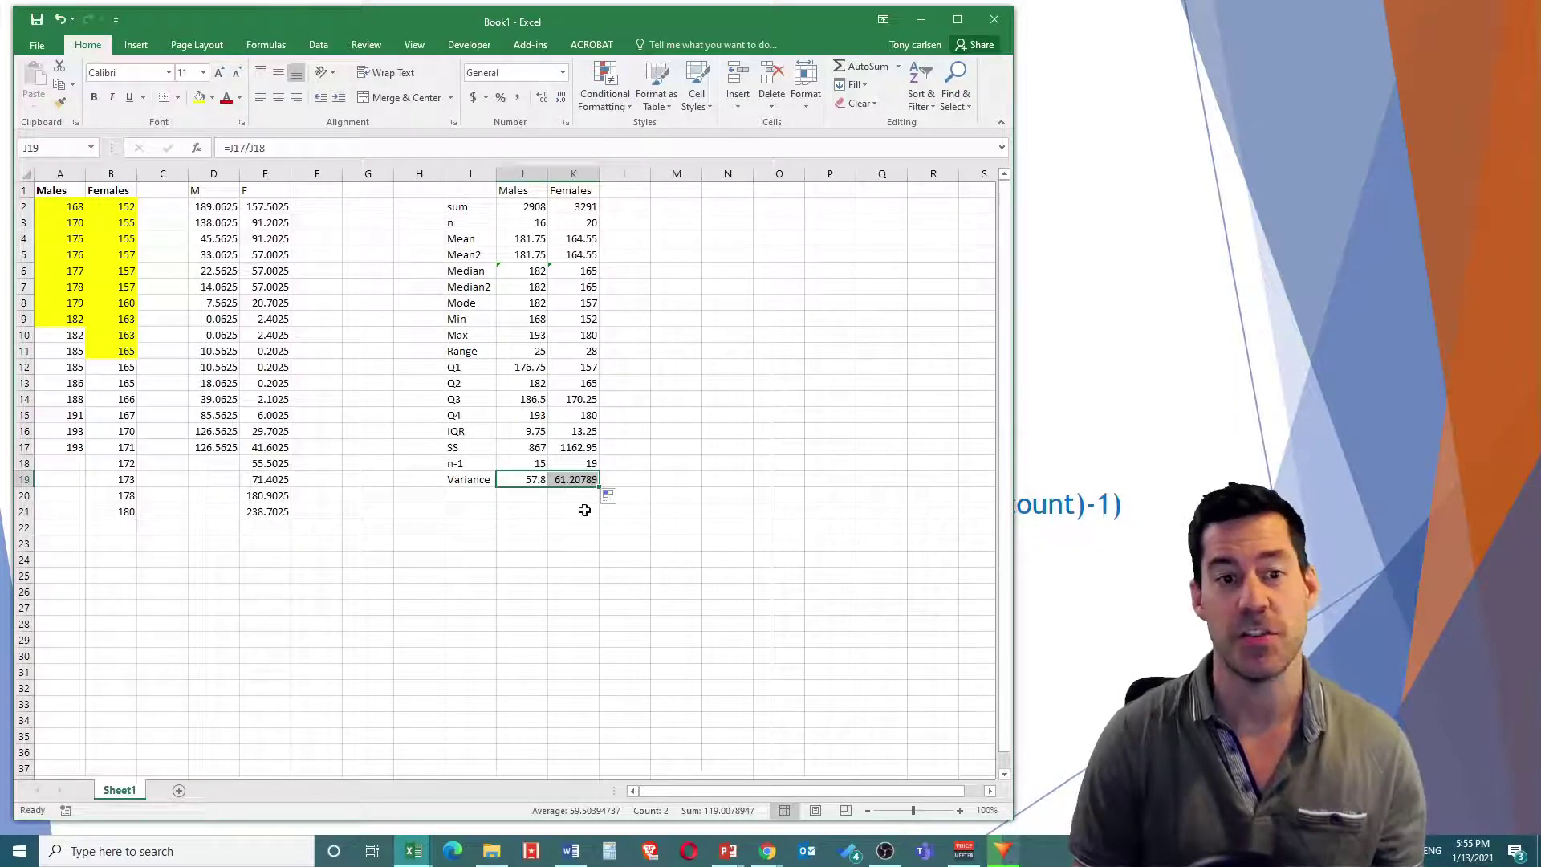
# Step: Add an SD row in I20 with =SQRT(J19) in J20, and copy the formula across to K20 for the females
pyautogui.click(480, 496)
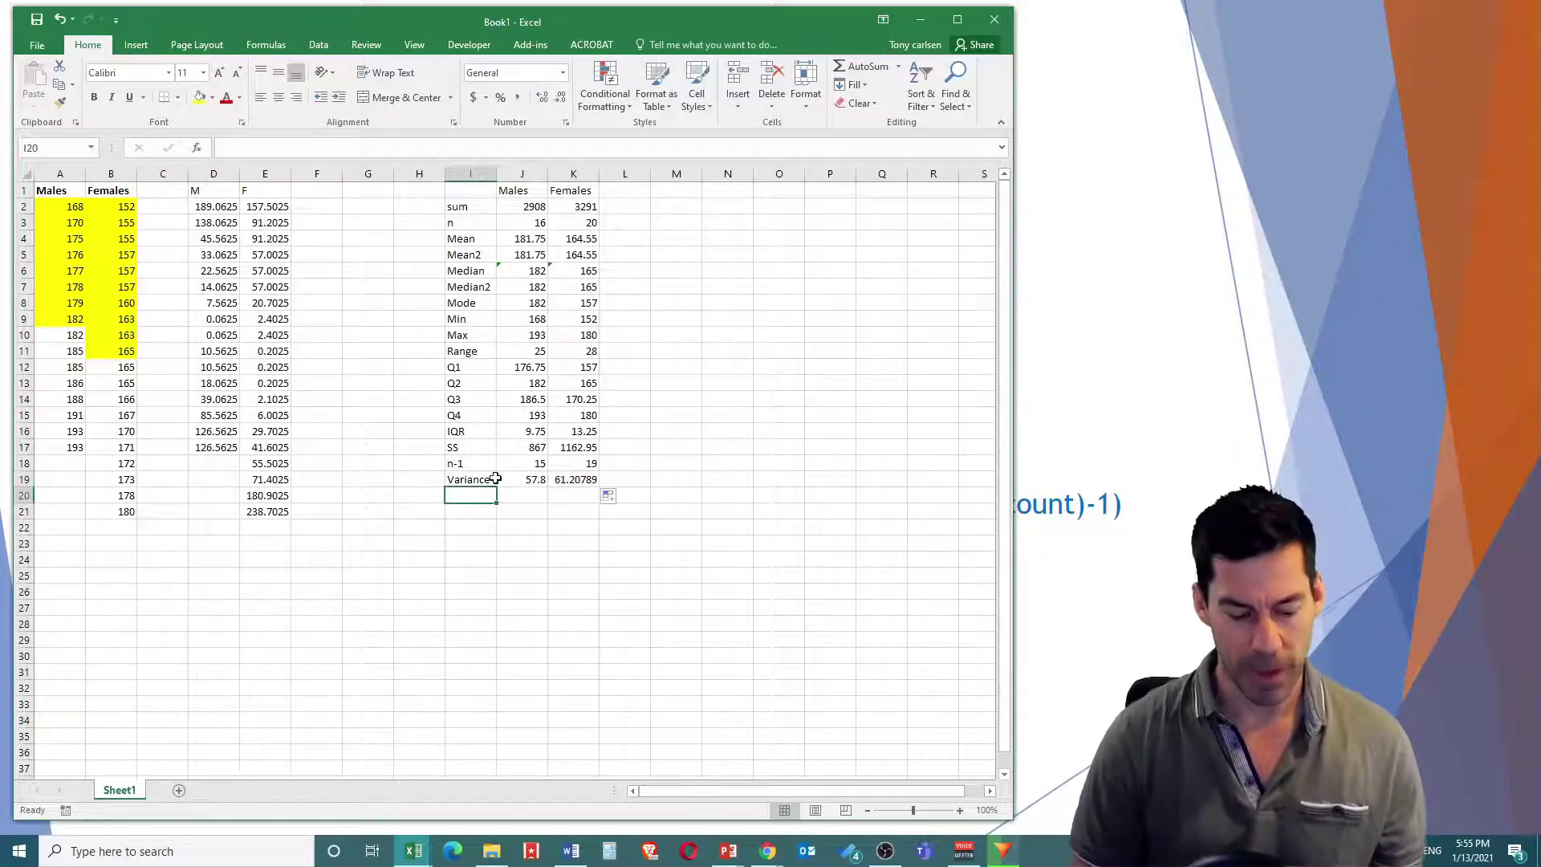
pyautogui.write('SD')
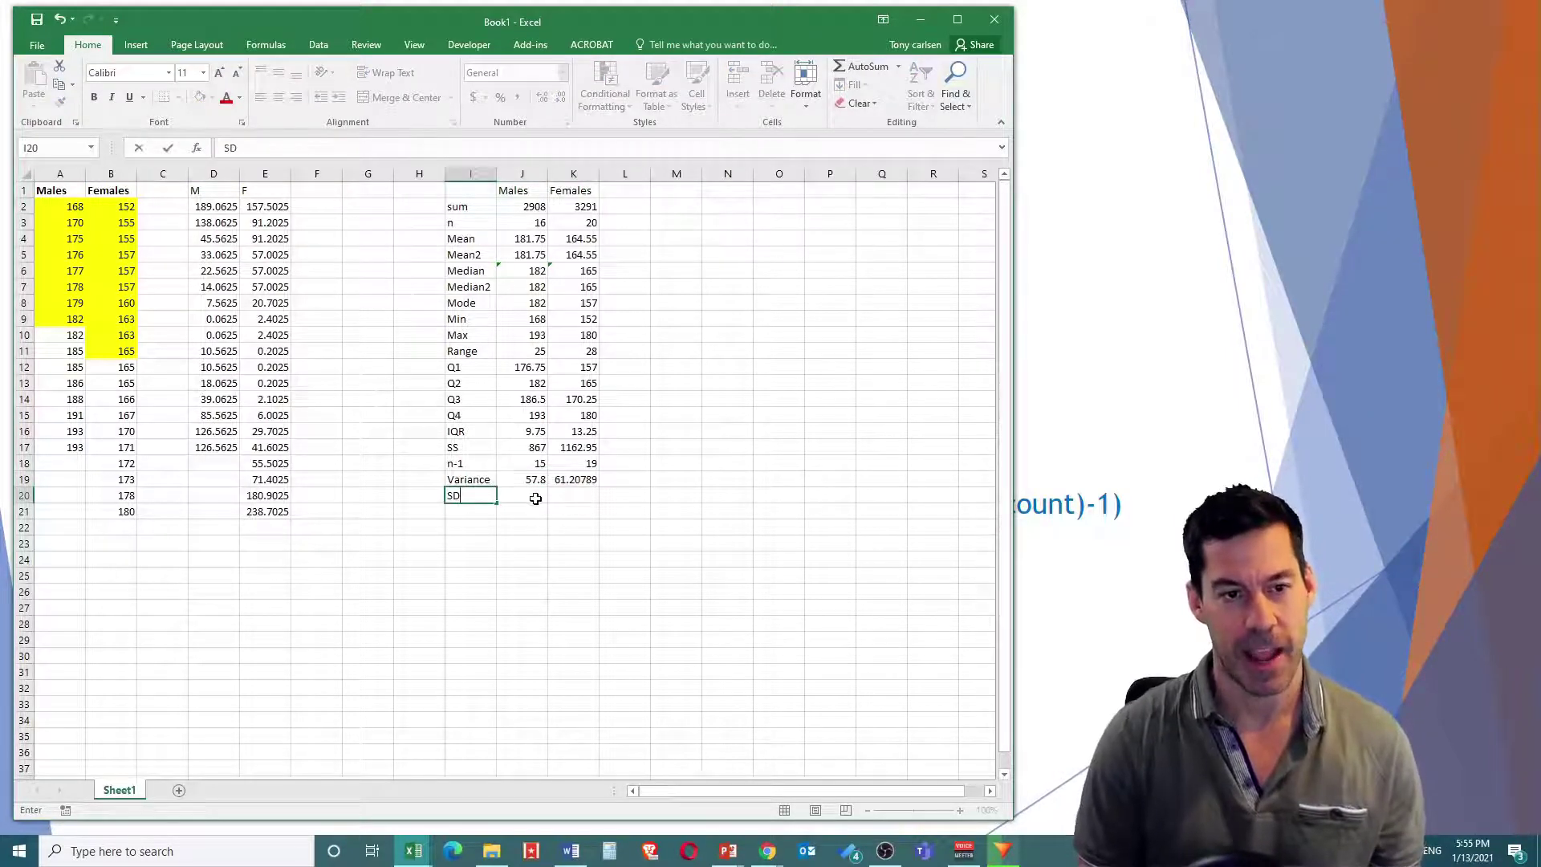
pyautogui.click(536, 498)
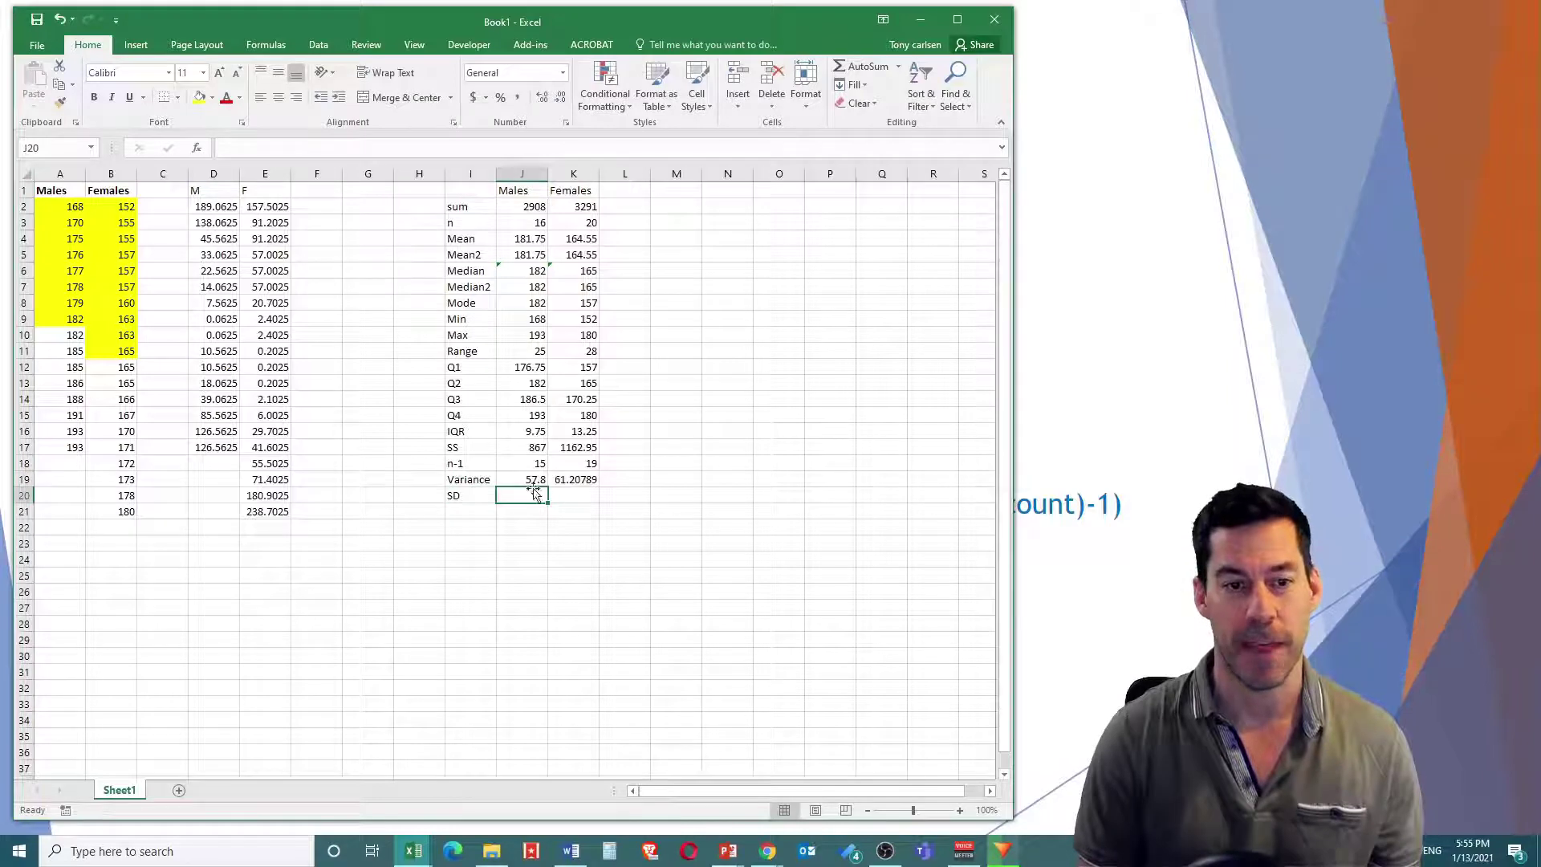
pyautogui.write('=')
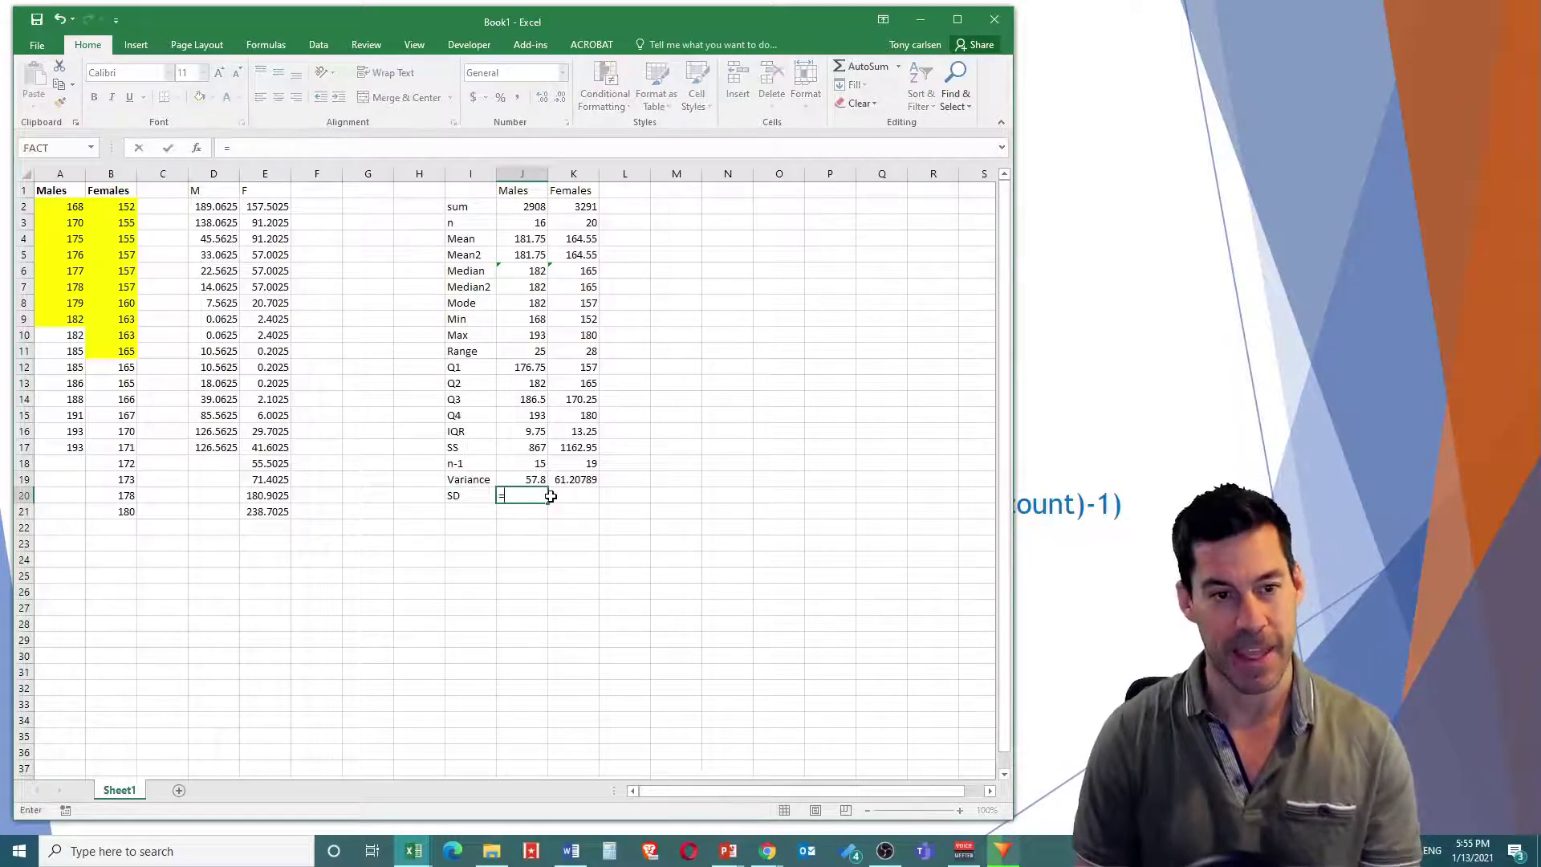
pyautogui.write('s')
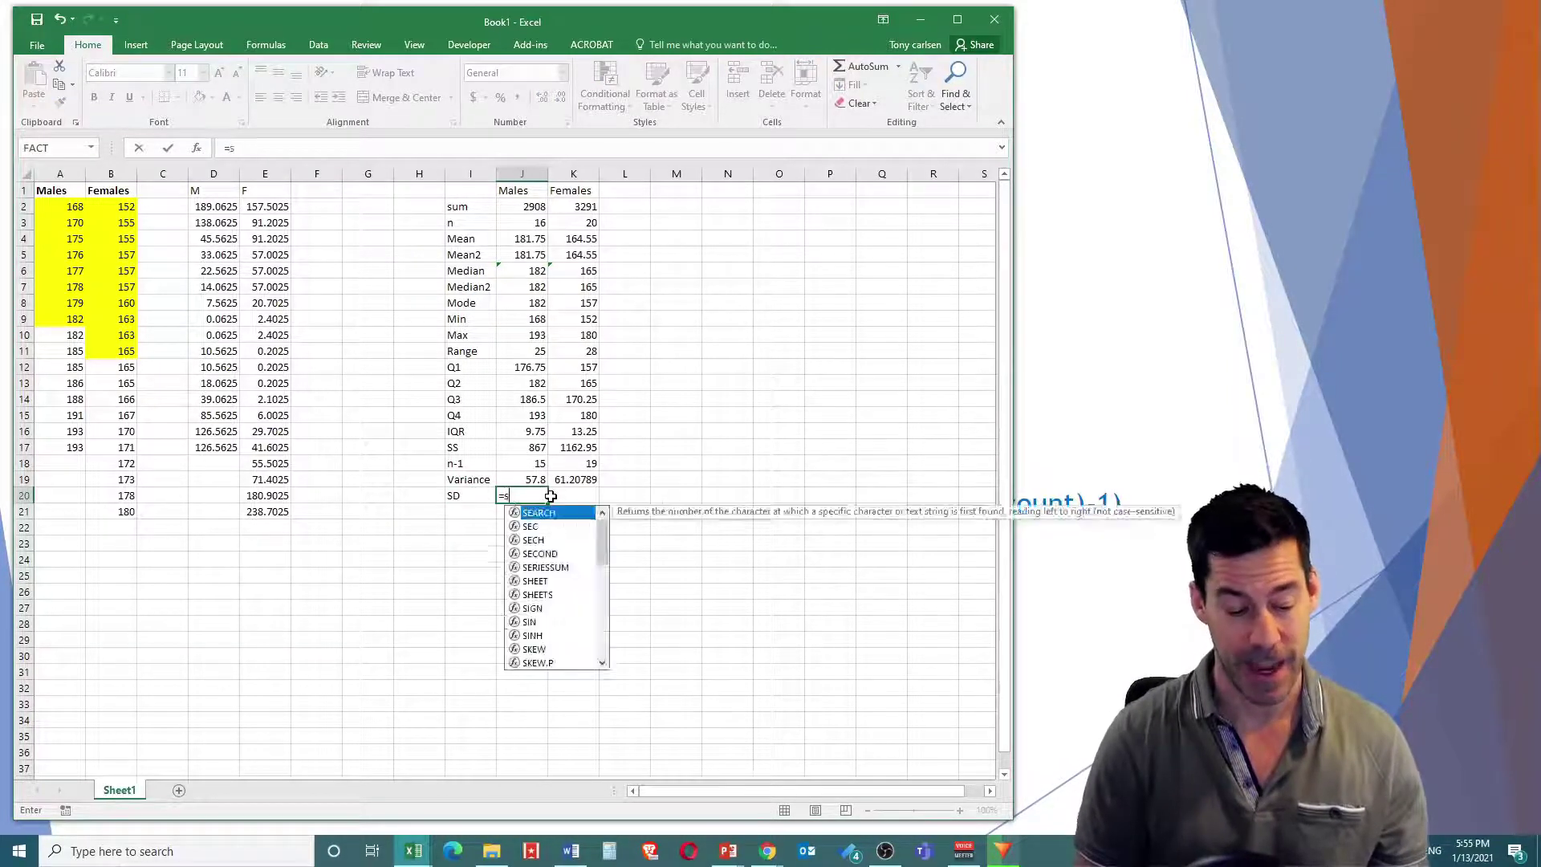
pyautogui.write('qrt')
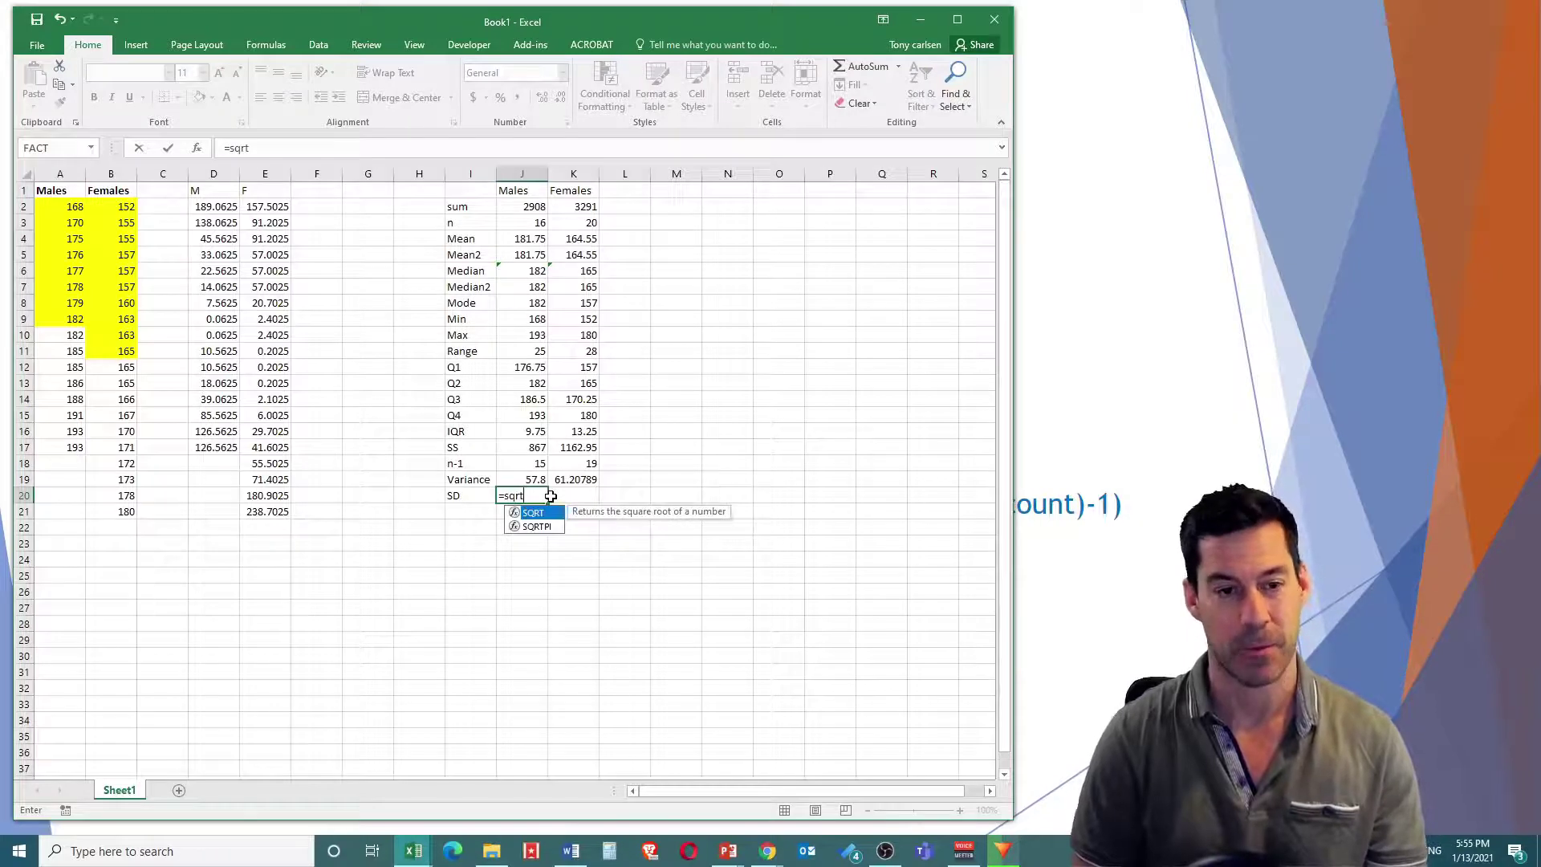
pyautogui.write('(')
pyautogui.click(534, 480)
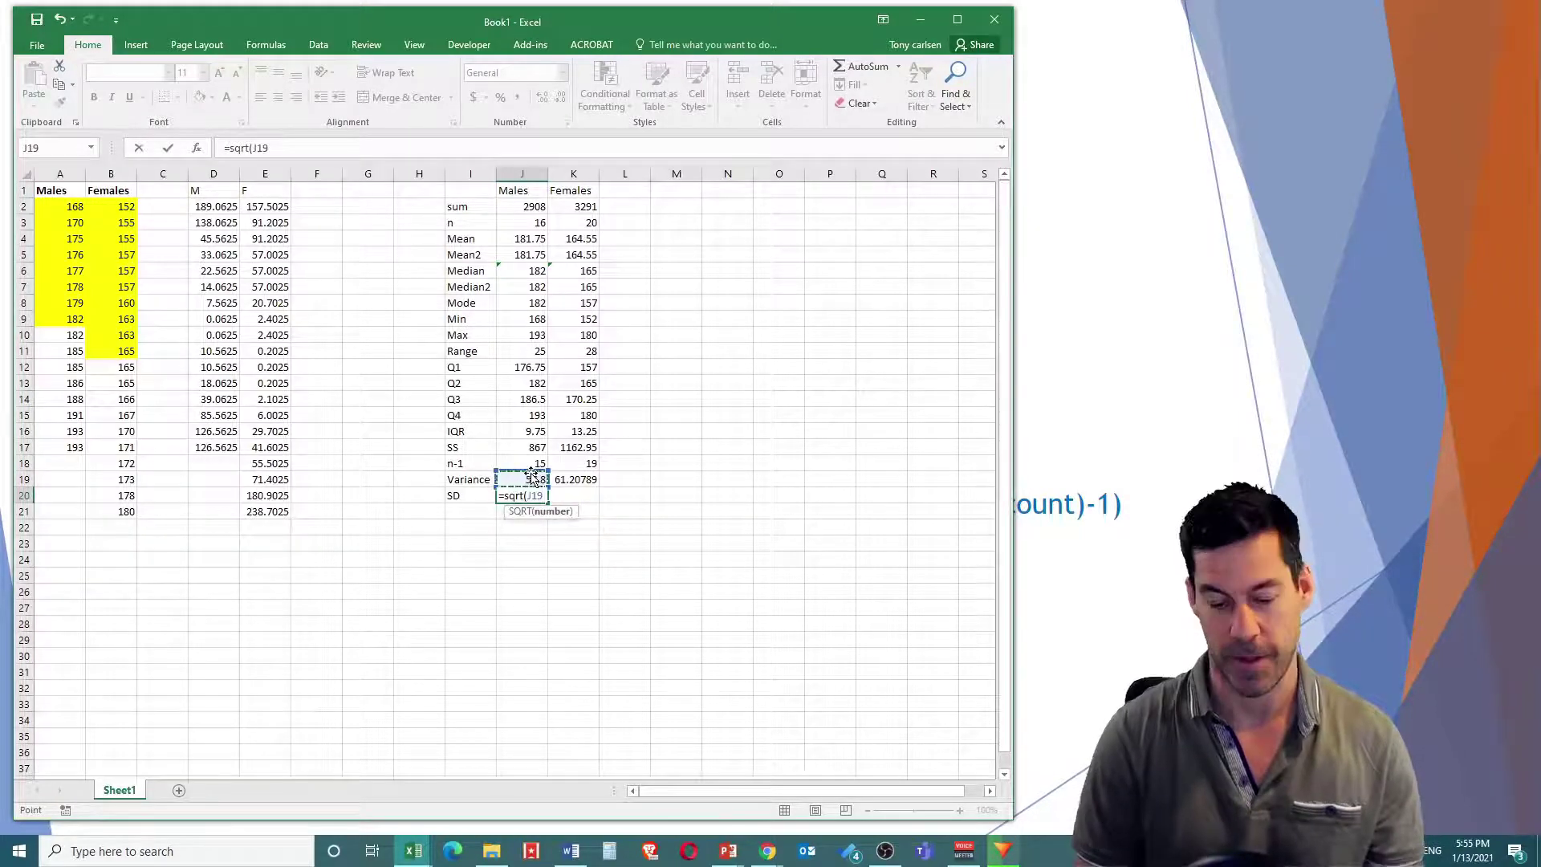
pyautogui.press('Return')
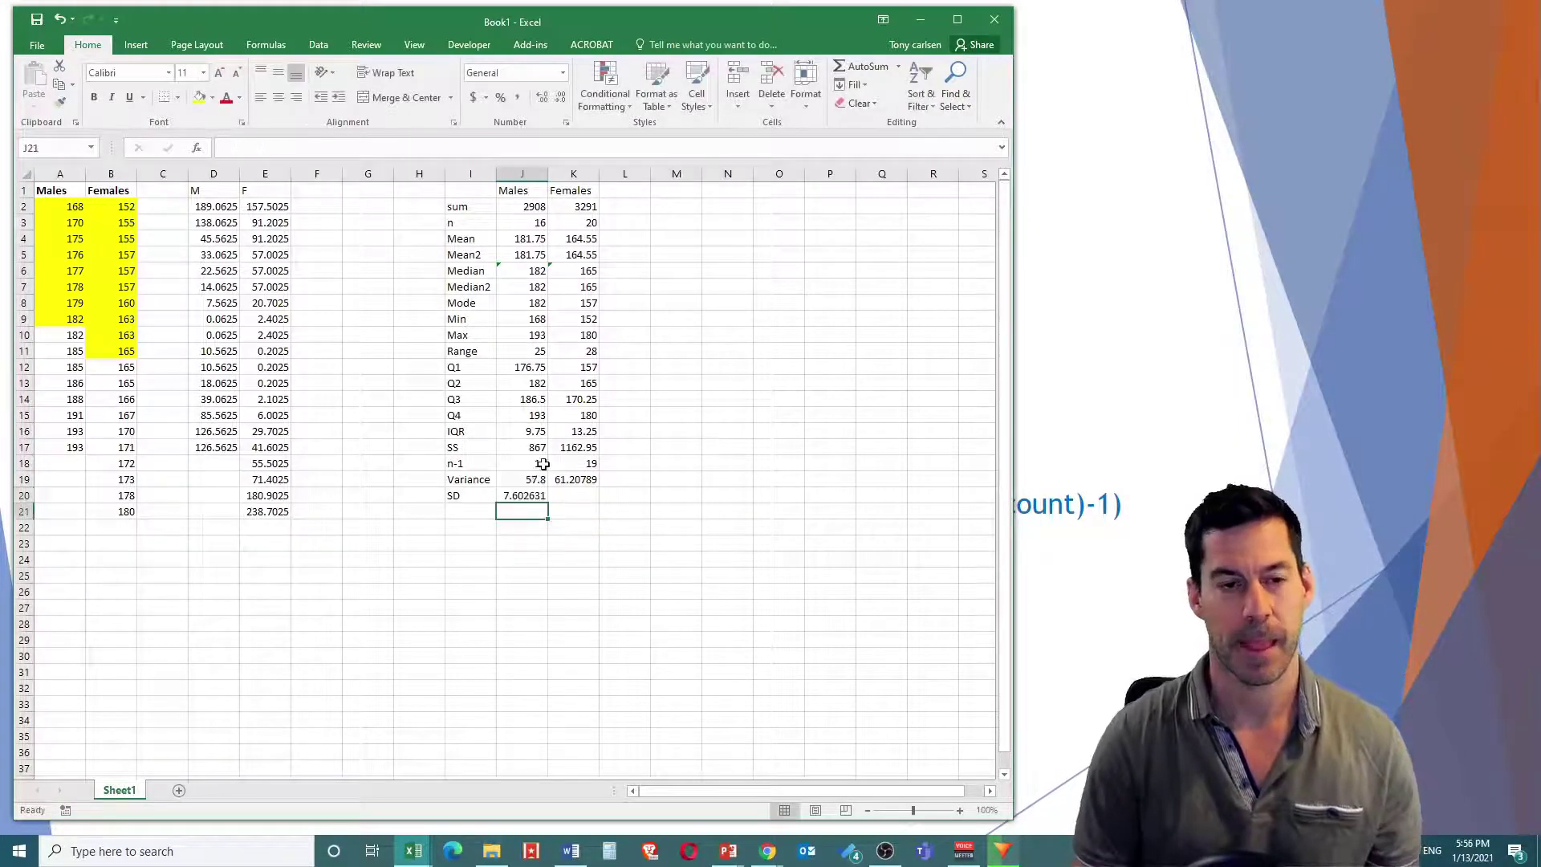
pyautogui.click(536, 493)
pyautogui.moveTo(549, 503); pyautogui.dragTo(600, 506)
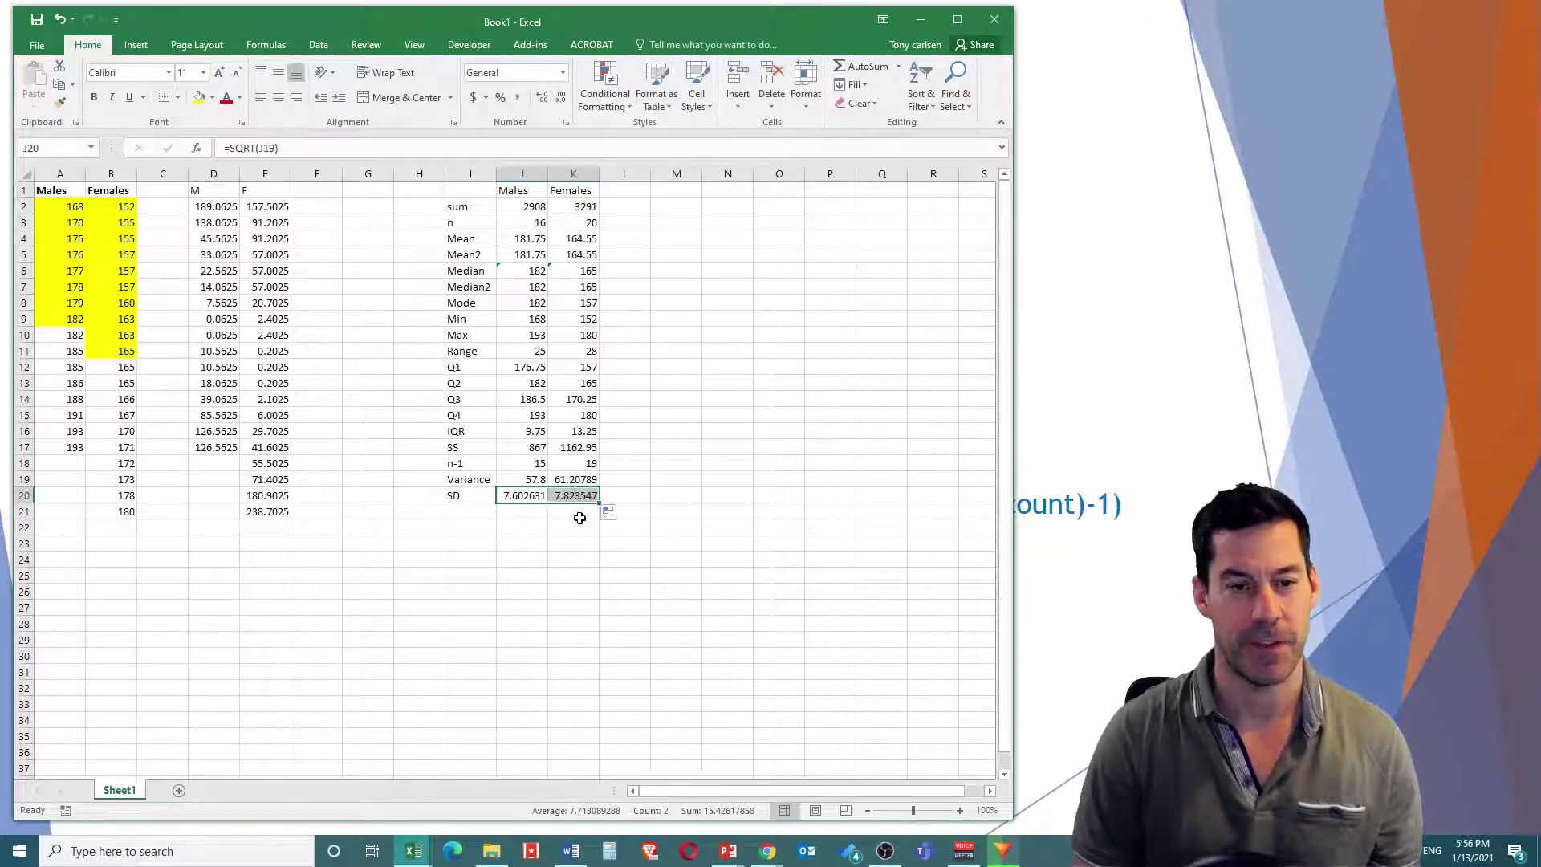
pyautogui.click(578, 514)
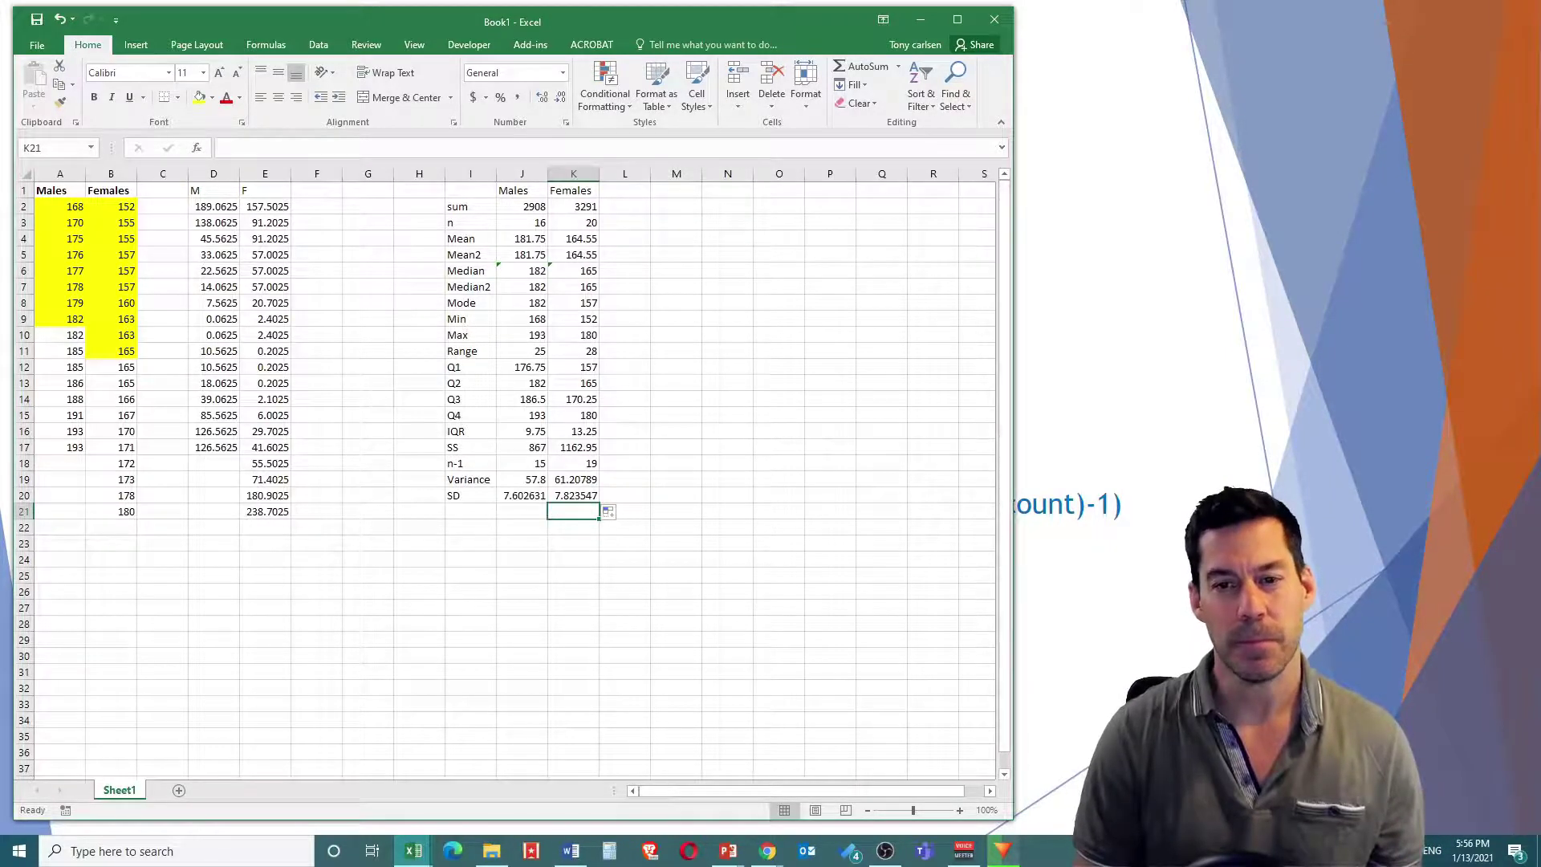
# Step: Add an SD2 row in I21 with =STDEV(A2:A21) in J21 for the male standard deviation
pyautogui.hotkey('alt', 'Tab')
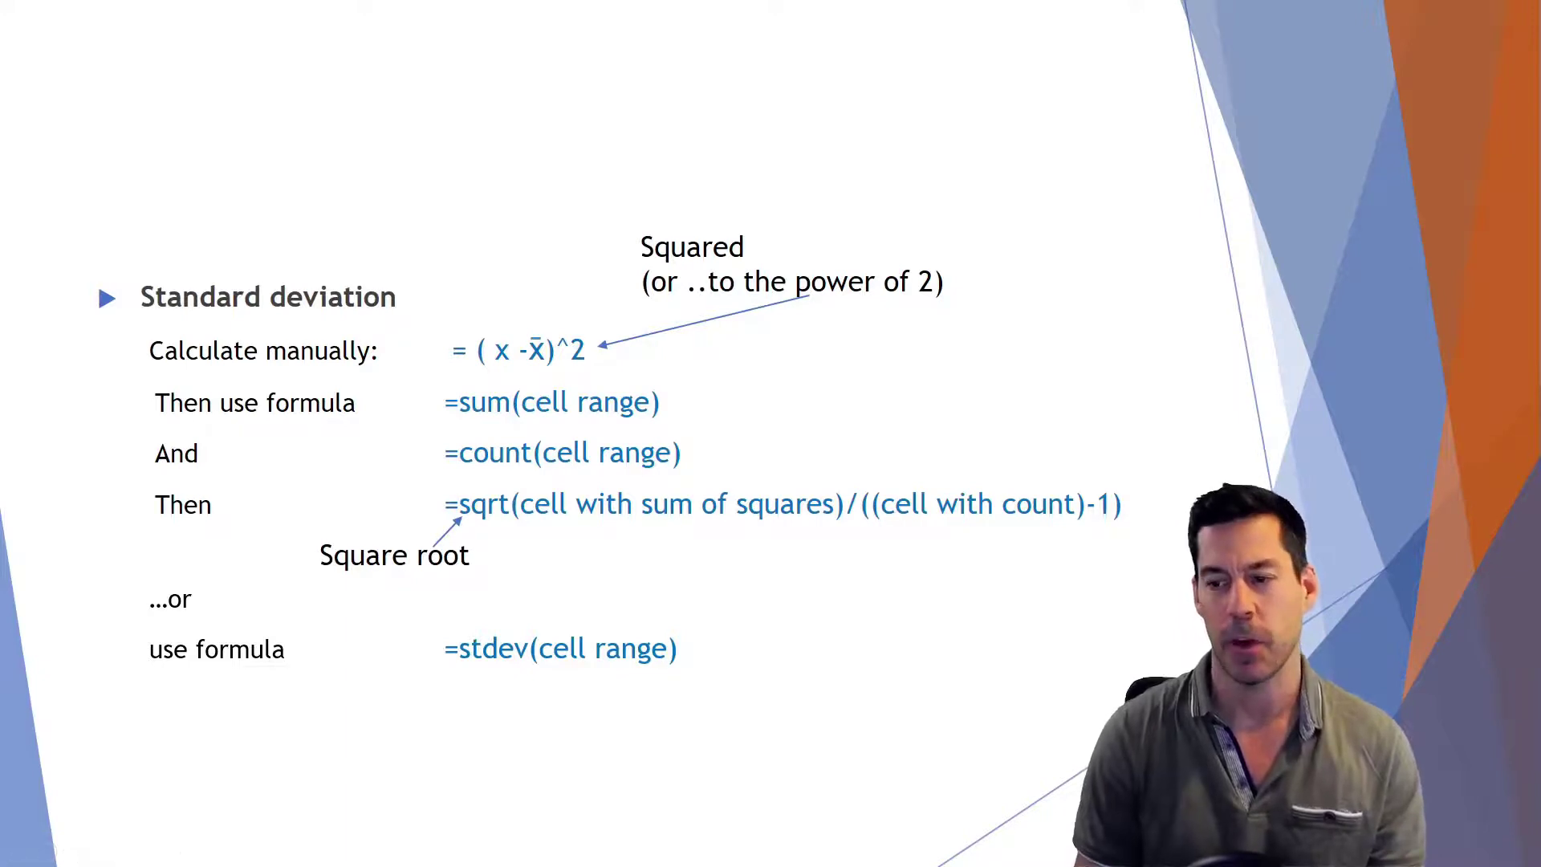
pyautogui.hotkey('alt', 'Tab')
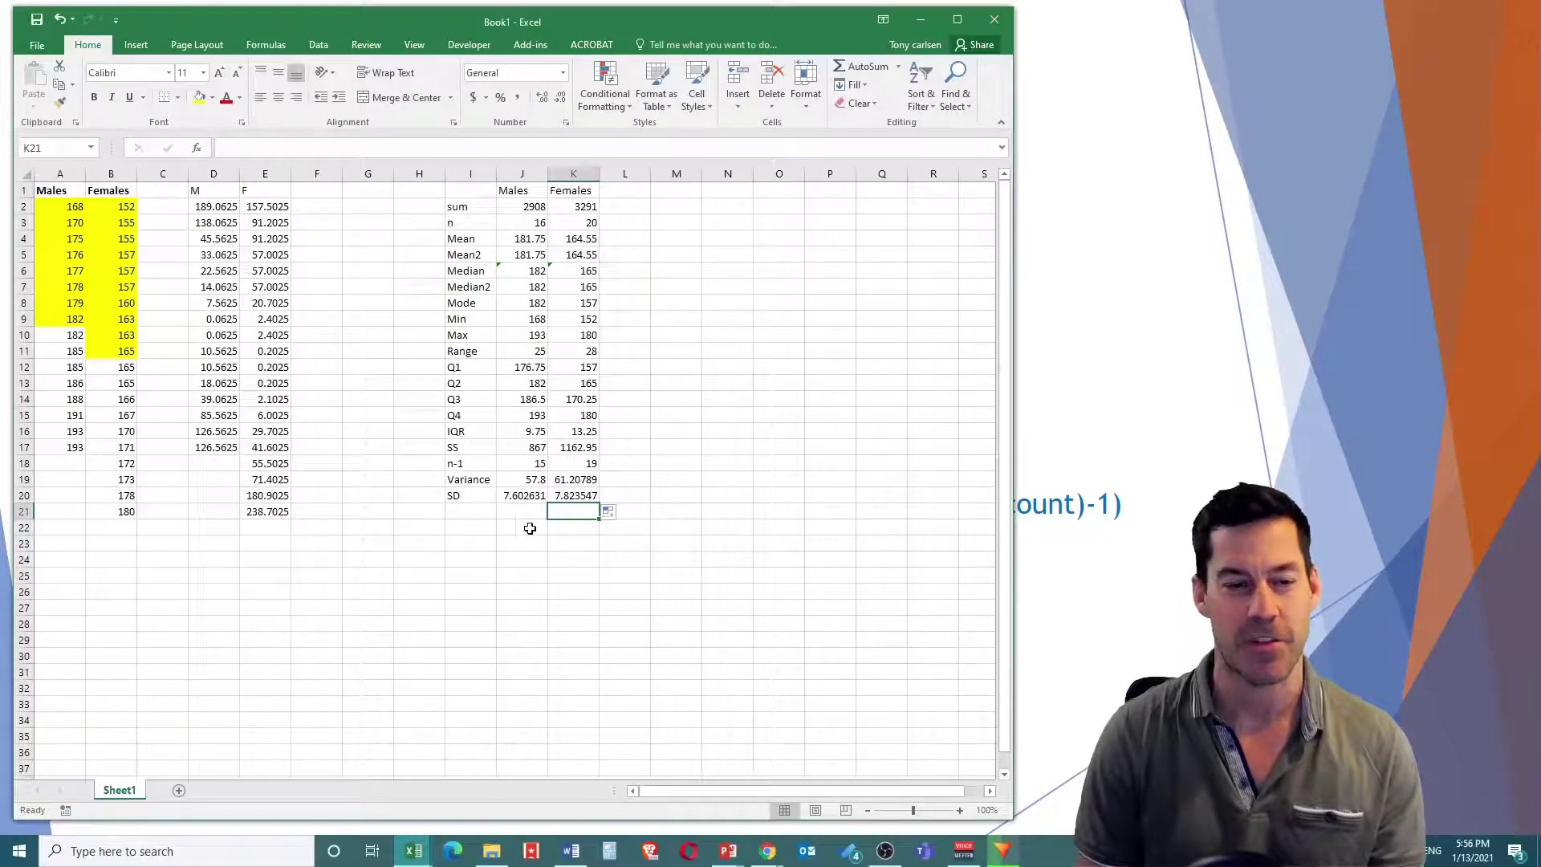
pyautogui.click(467, 513)
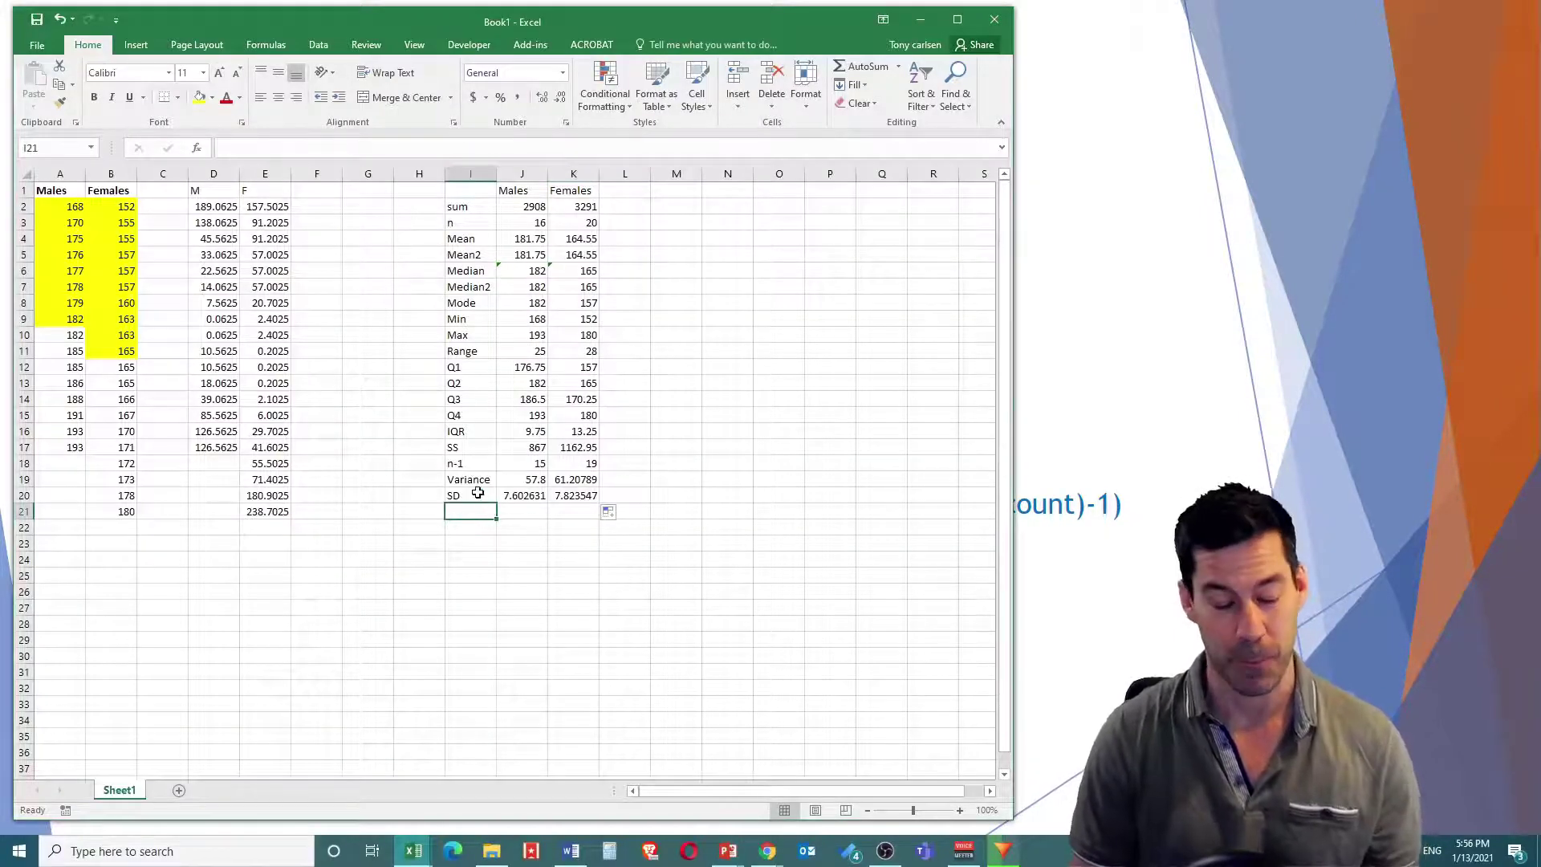
pyautogui.write('SD2')
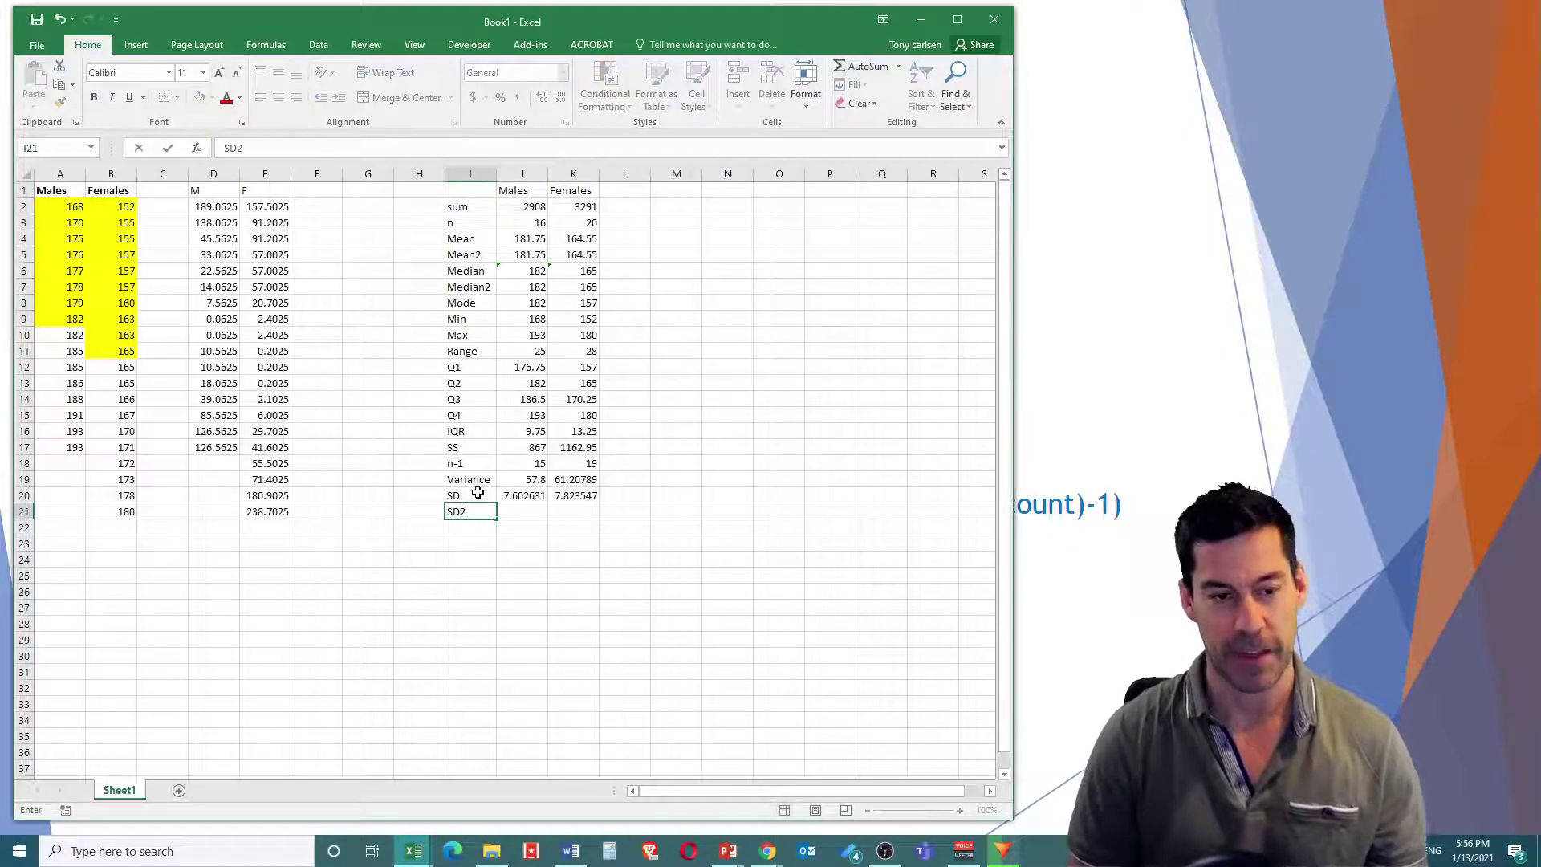
pyautogui.click(522, 512)
pyautogui.write('=')
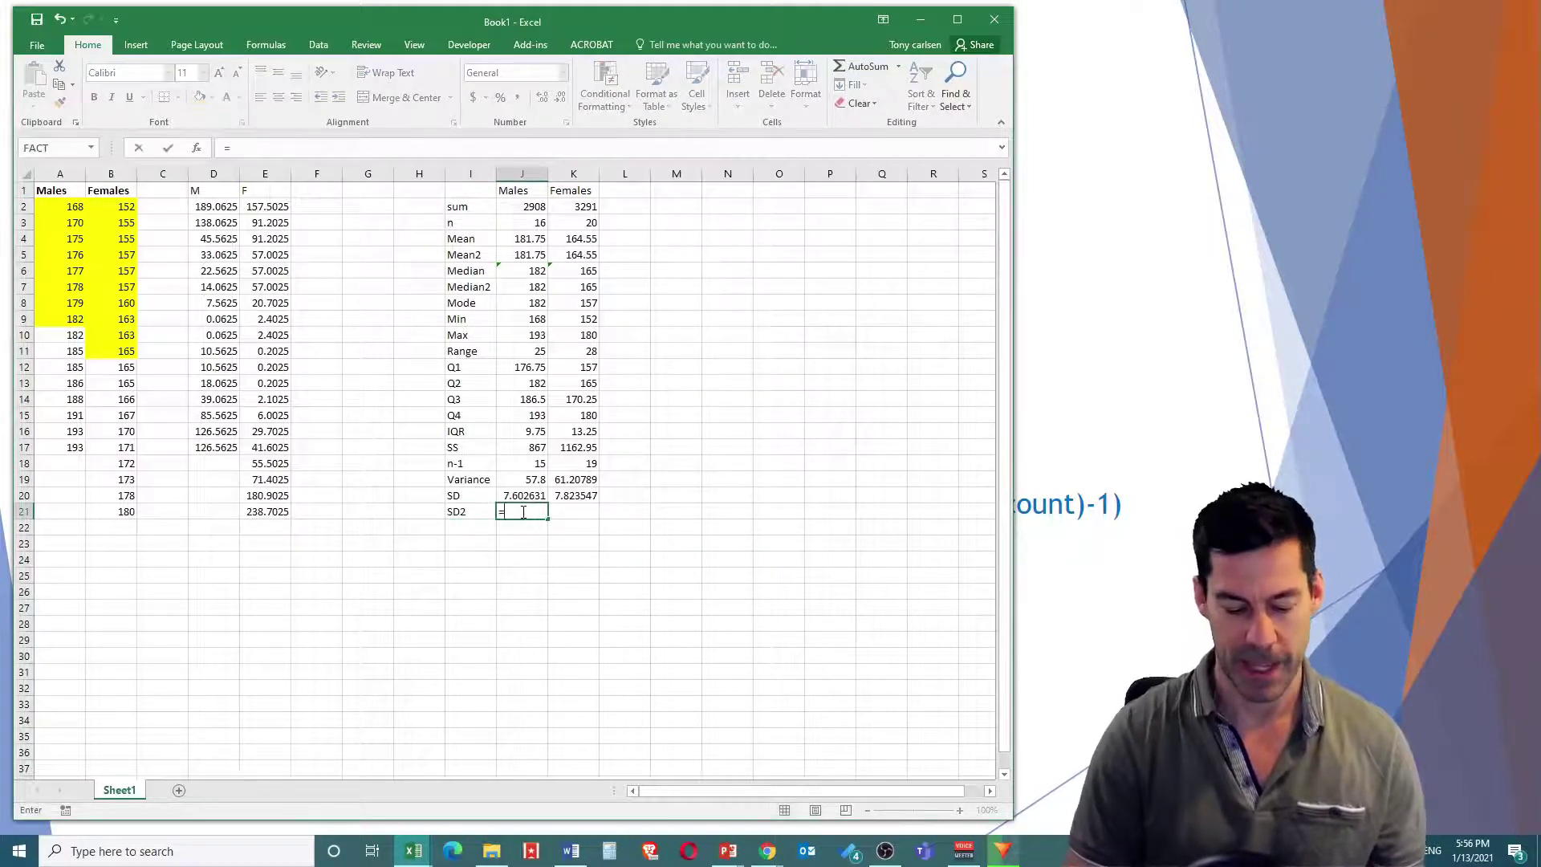
pyautogui.write('stdev(')
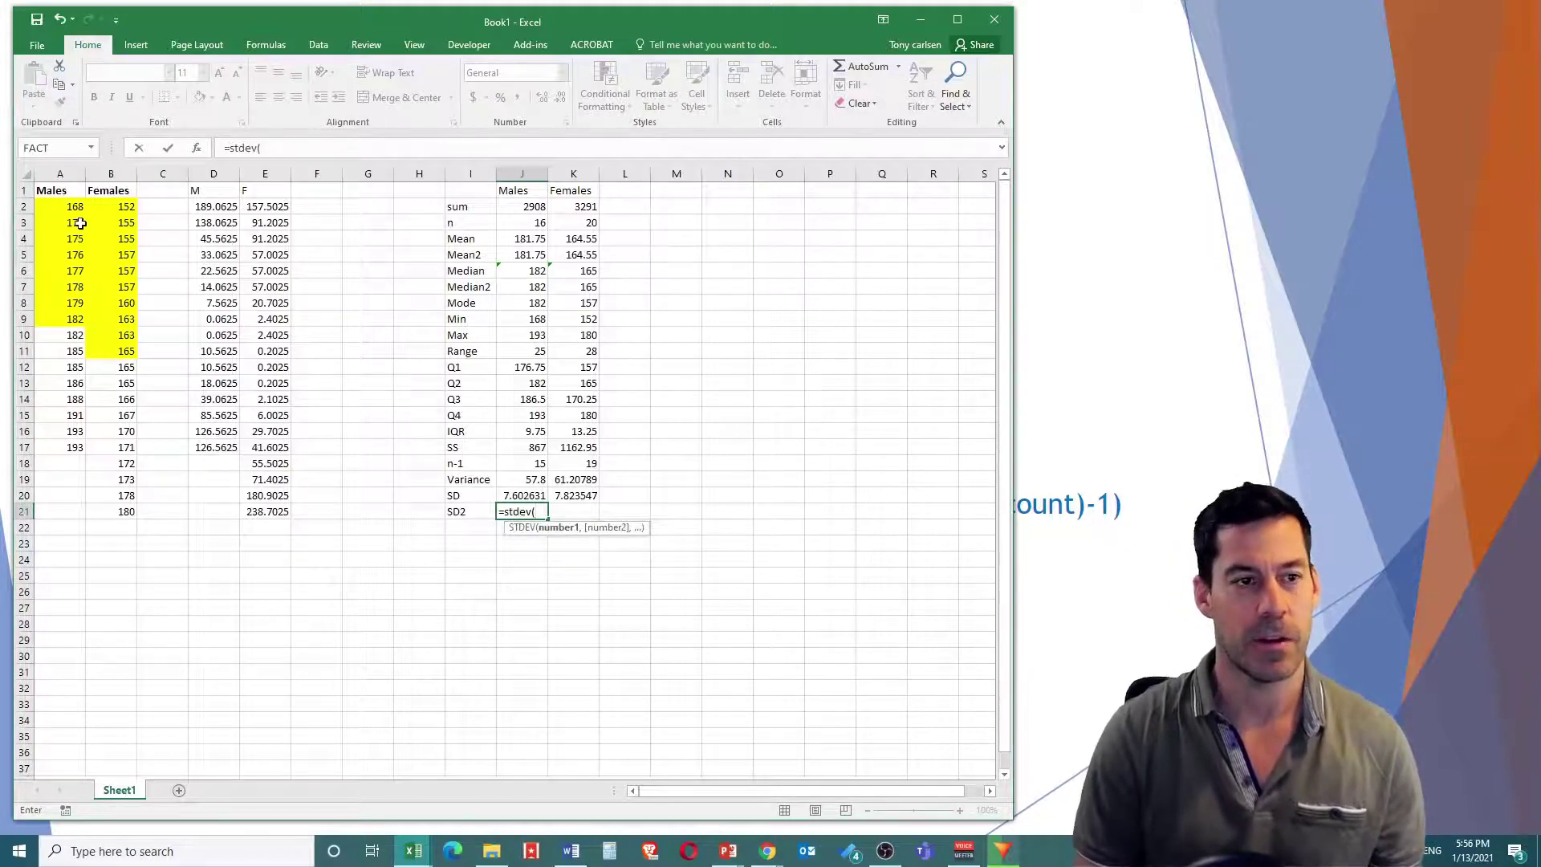
pyautogui.moveTo(61, 209); pyautogui.dragTo(28, 504)
pyautogui.write(')')
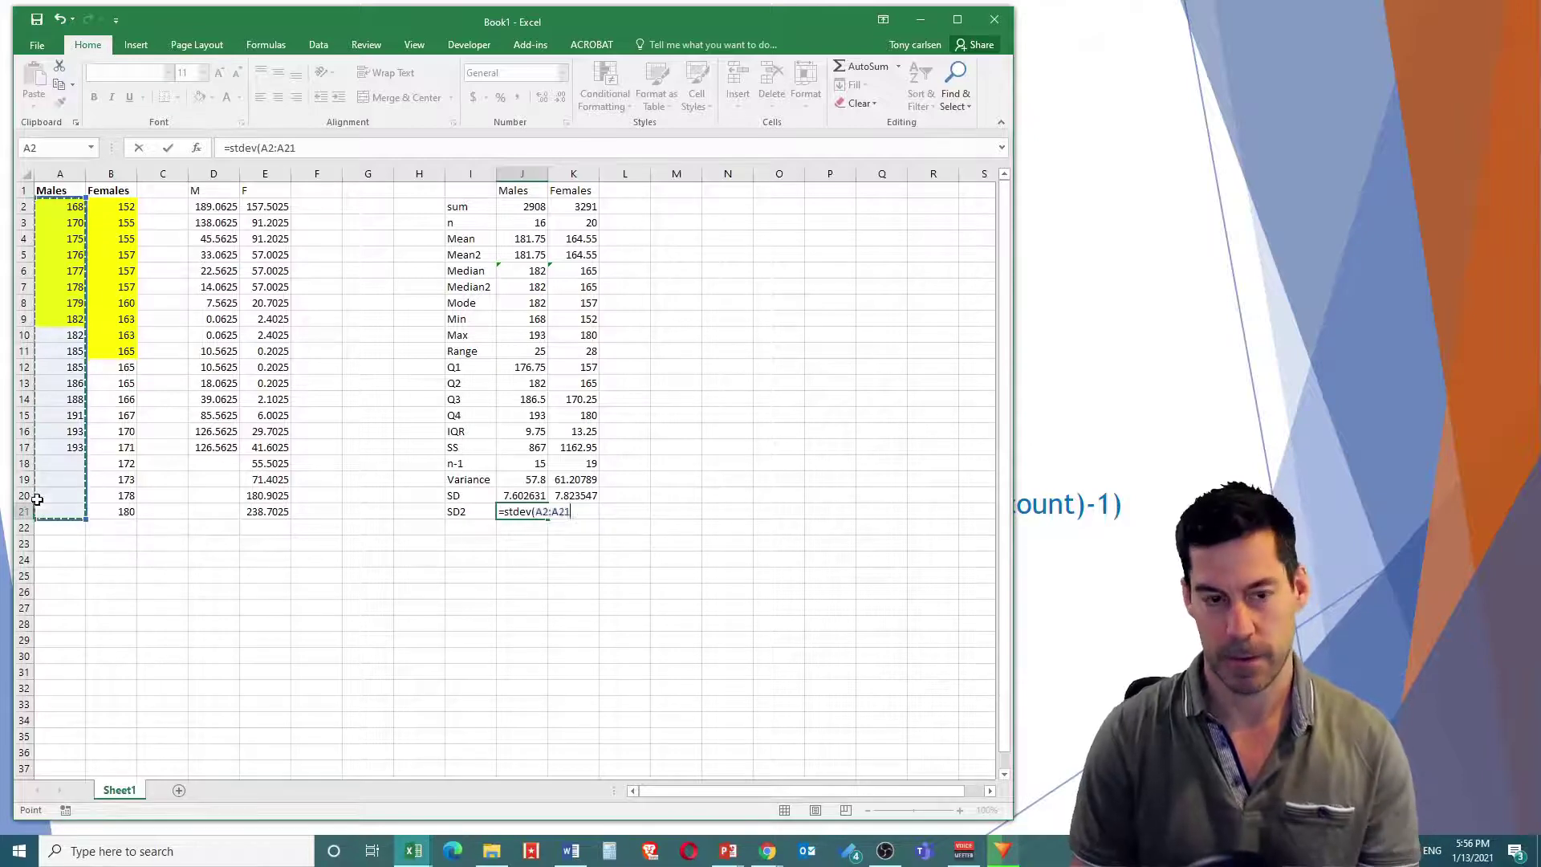
pyautogui.press('Return')
# Step: Copy the J21 STDEV formula across to K21 for the females and compare the SD and SD2 rows
pyautogui.click(518, 514)
pyautogui.moveTo(517, 513); pyautogui.dragTo(482, 522)
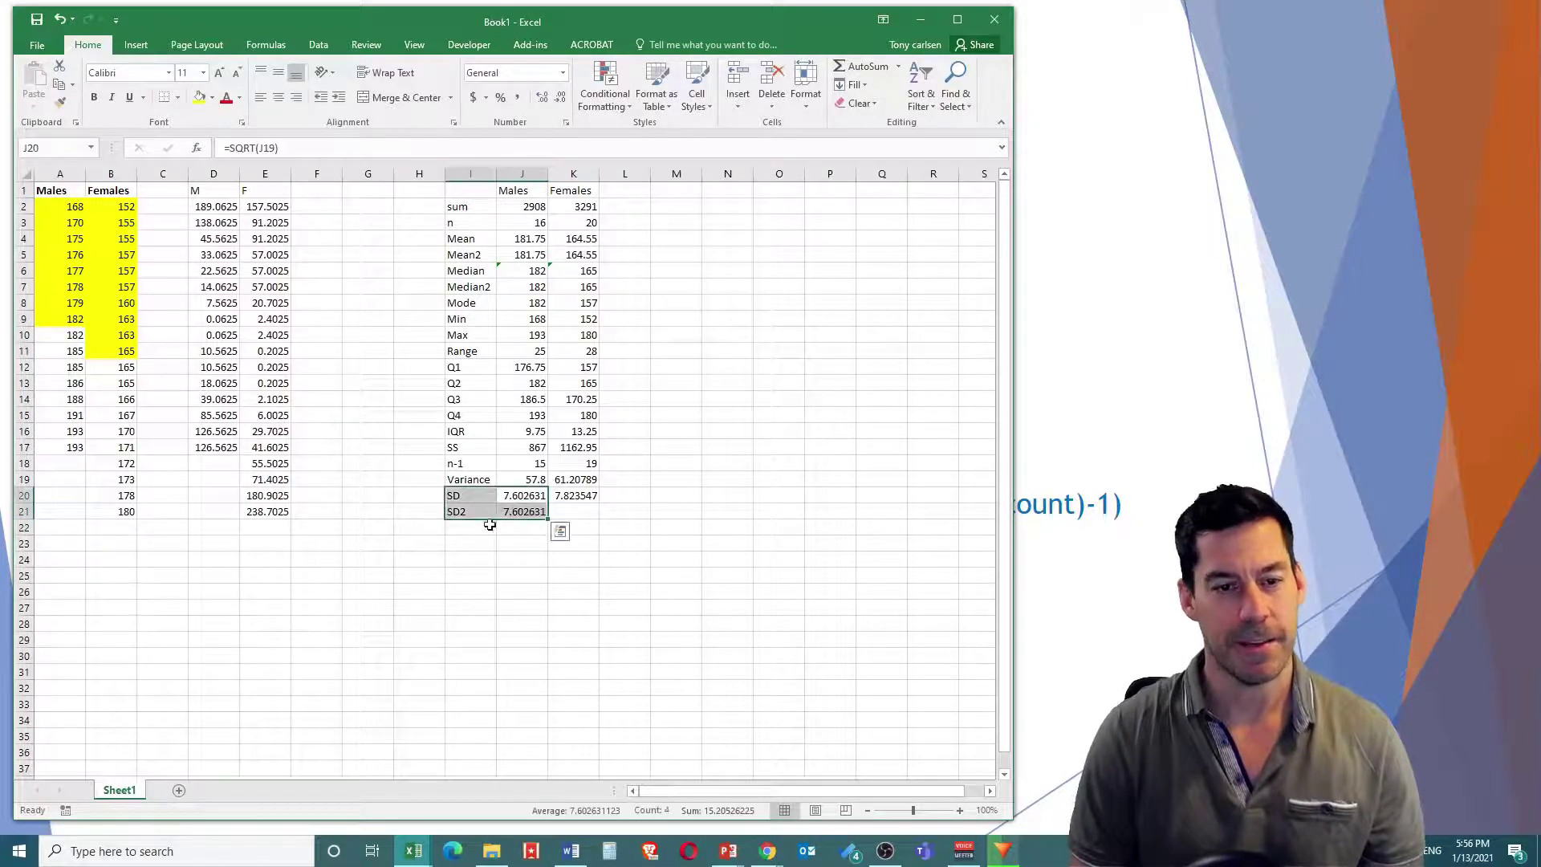
pyautogui.click(514, 522)
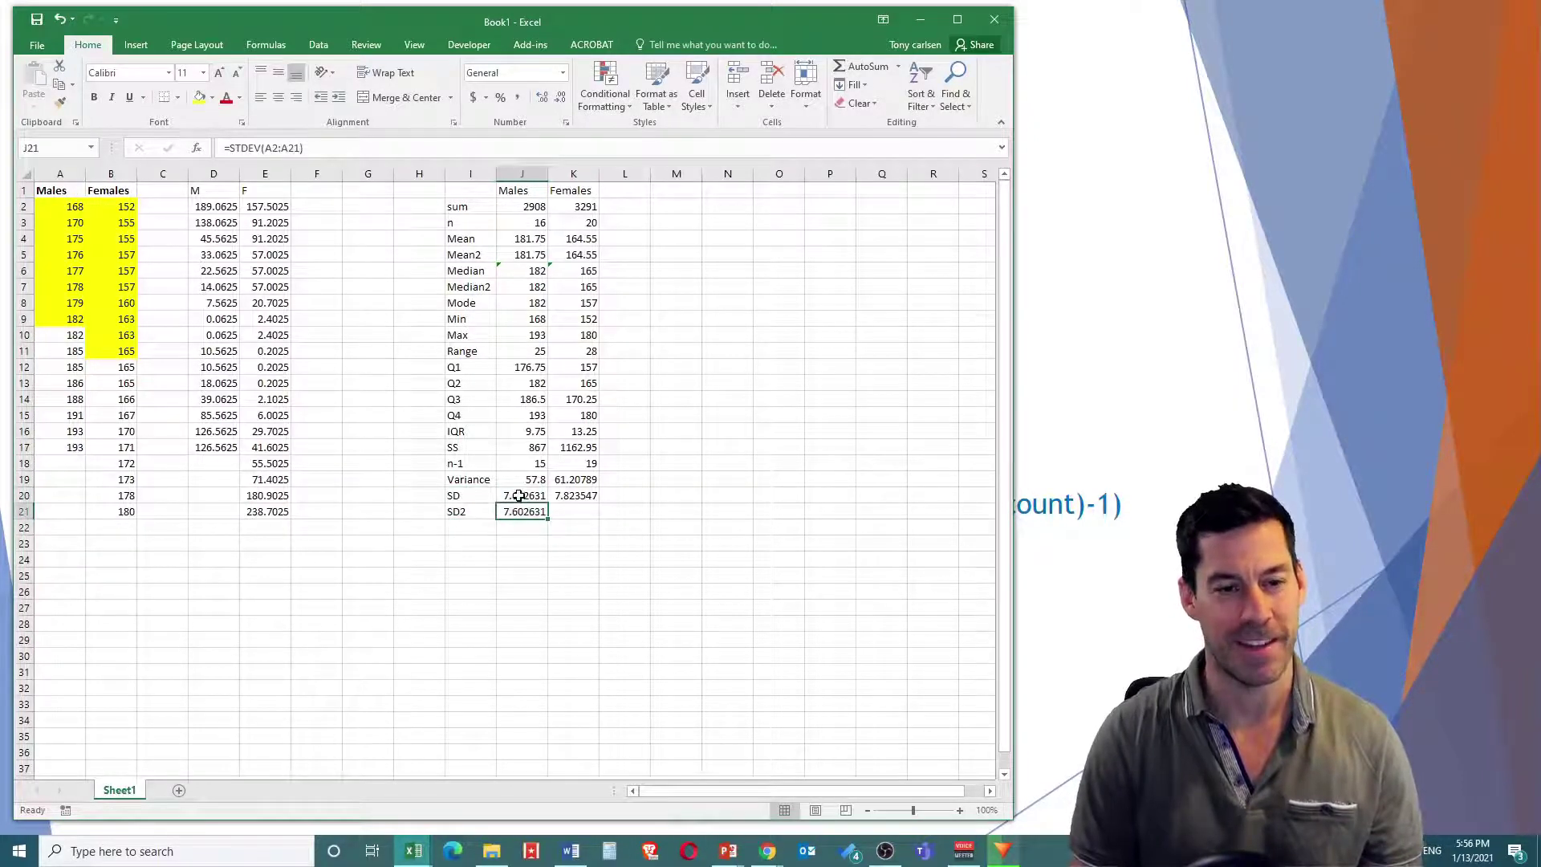
pyautogui.moveTo(548, 520); pyautogui.dragTo(580, 500)
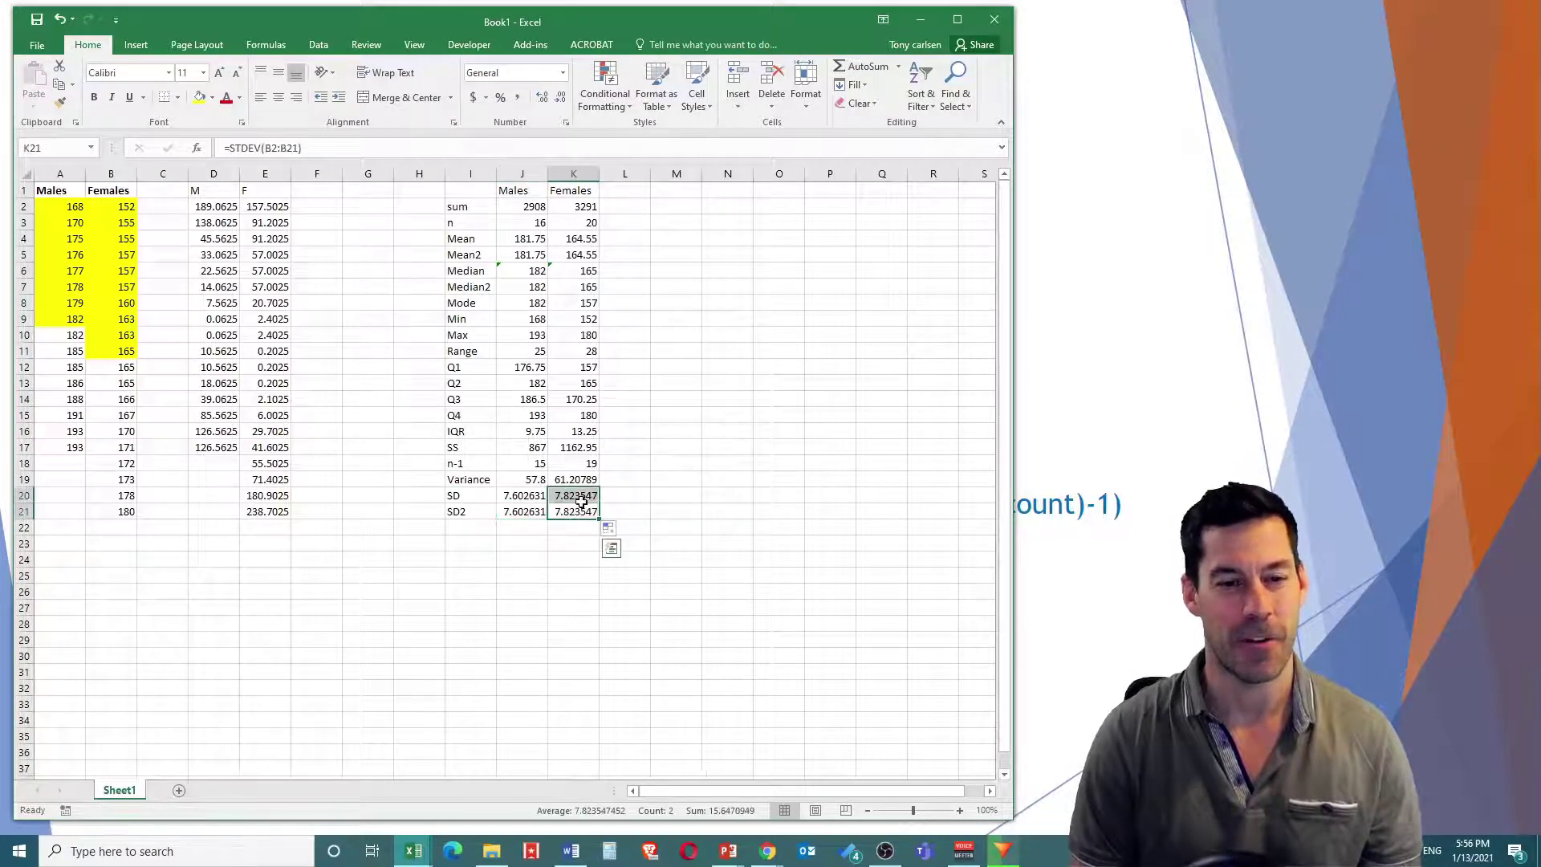
pyautogui.click(581, 511)
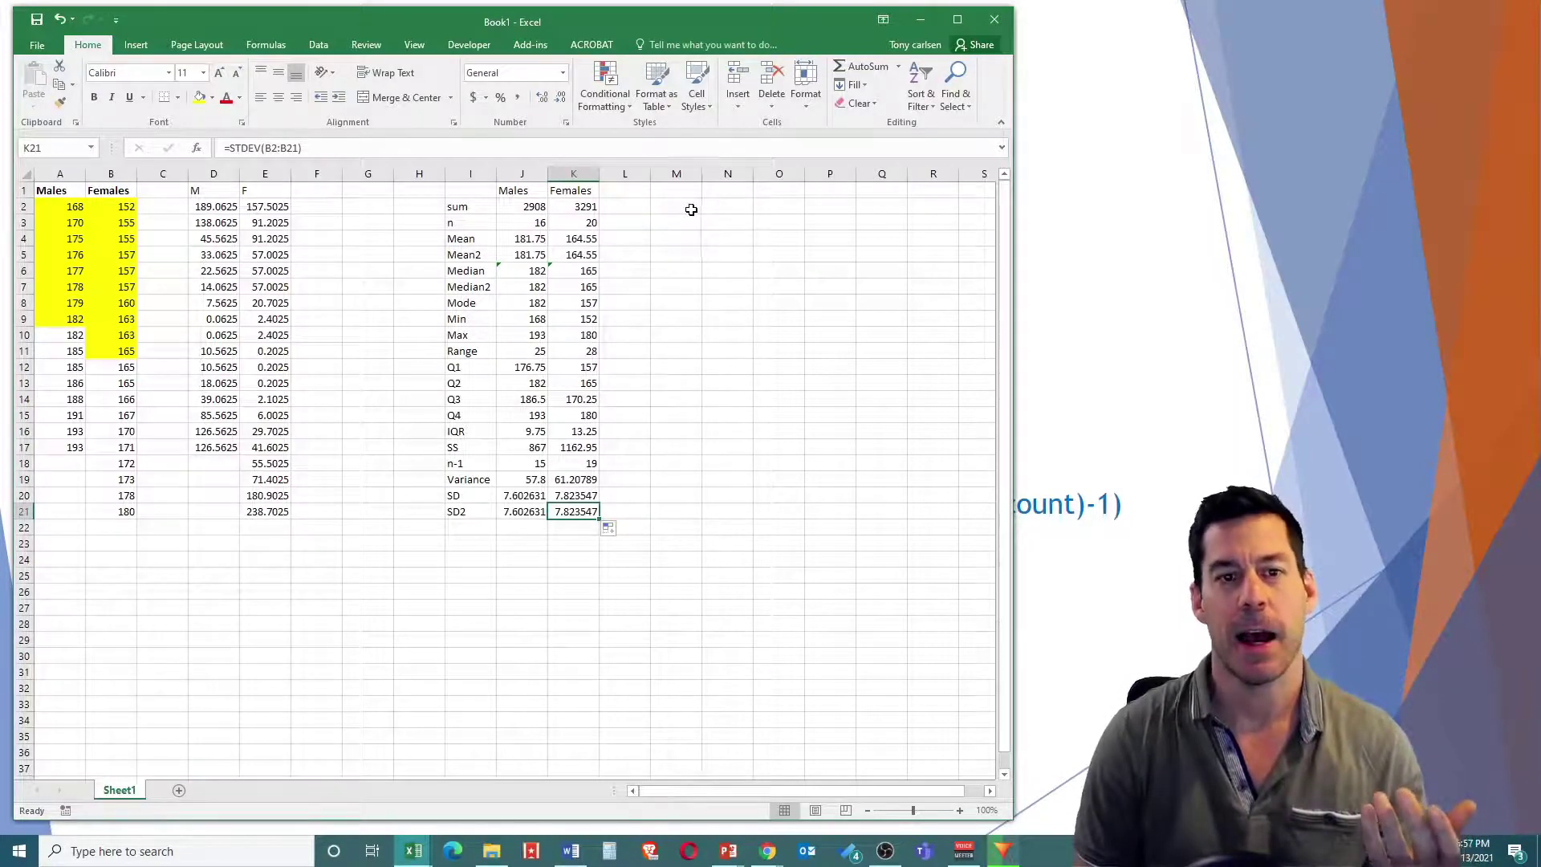
# Step: Start a class interval table with < in M2, 150 in N2, 150 in M3 and 155 in N3
pyautogui.click(680, 205)
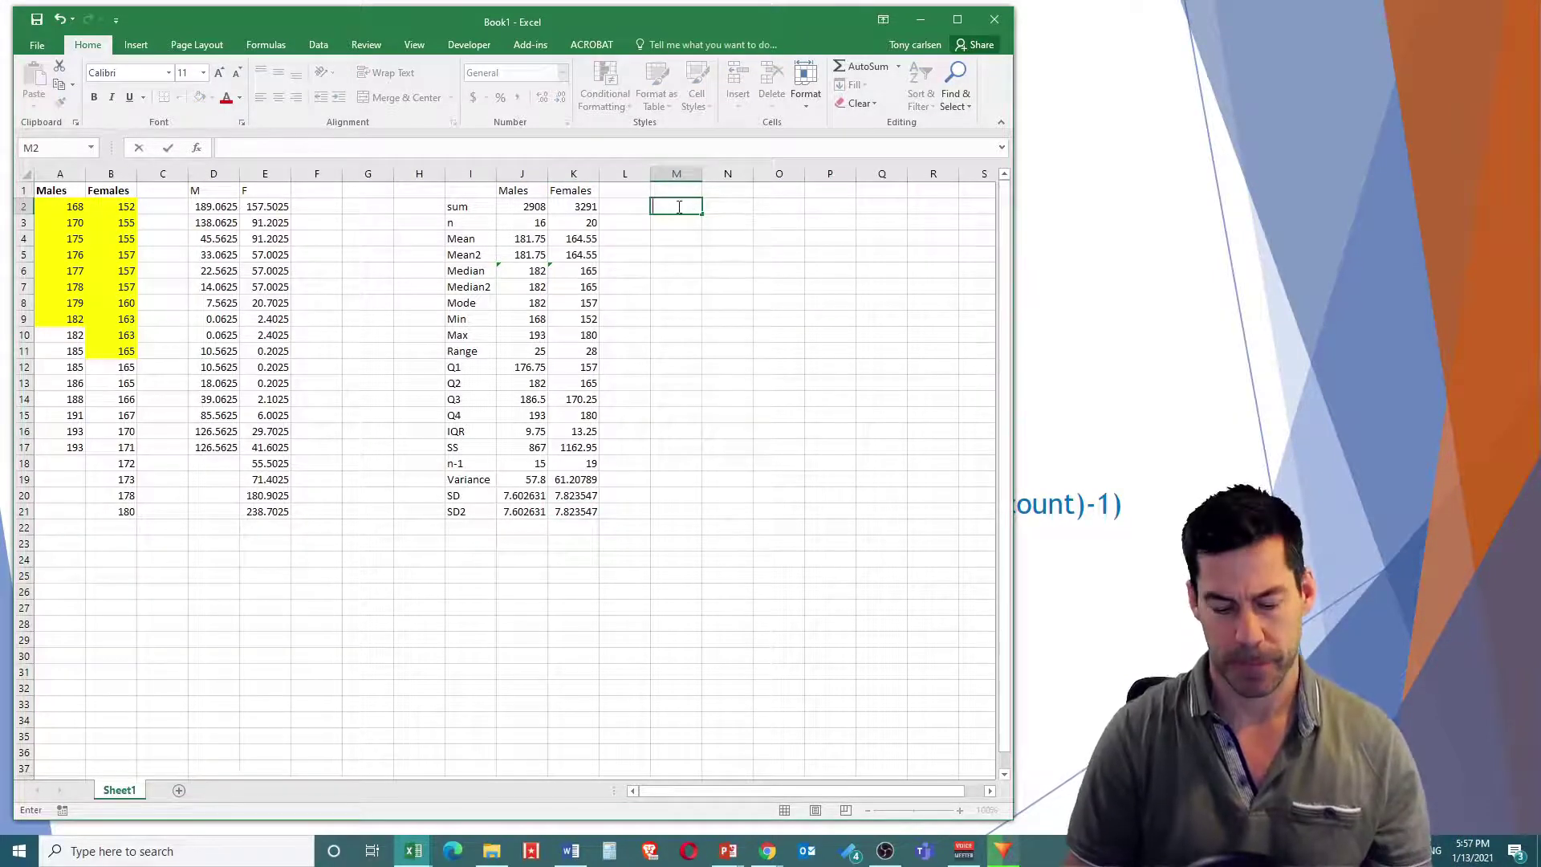
pyautogui.write('<')
pyautogui.click(726, 207)
pyautogui.write('15')
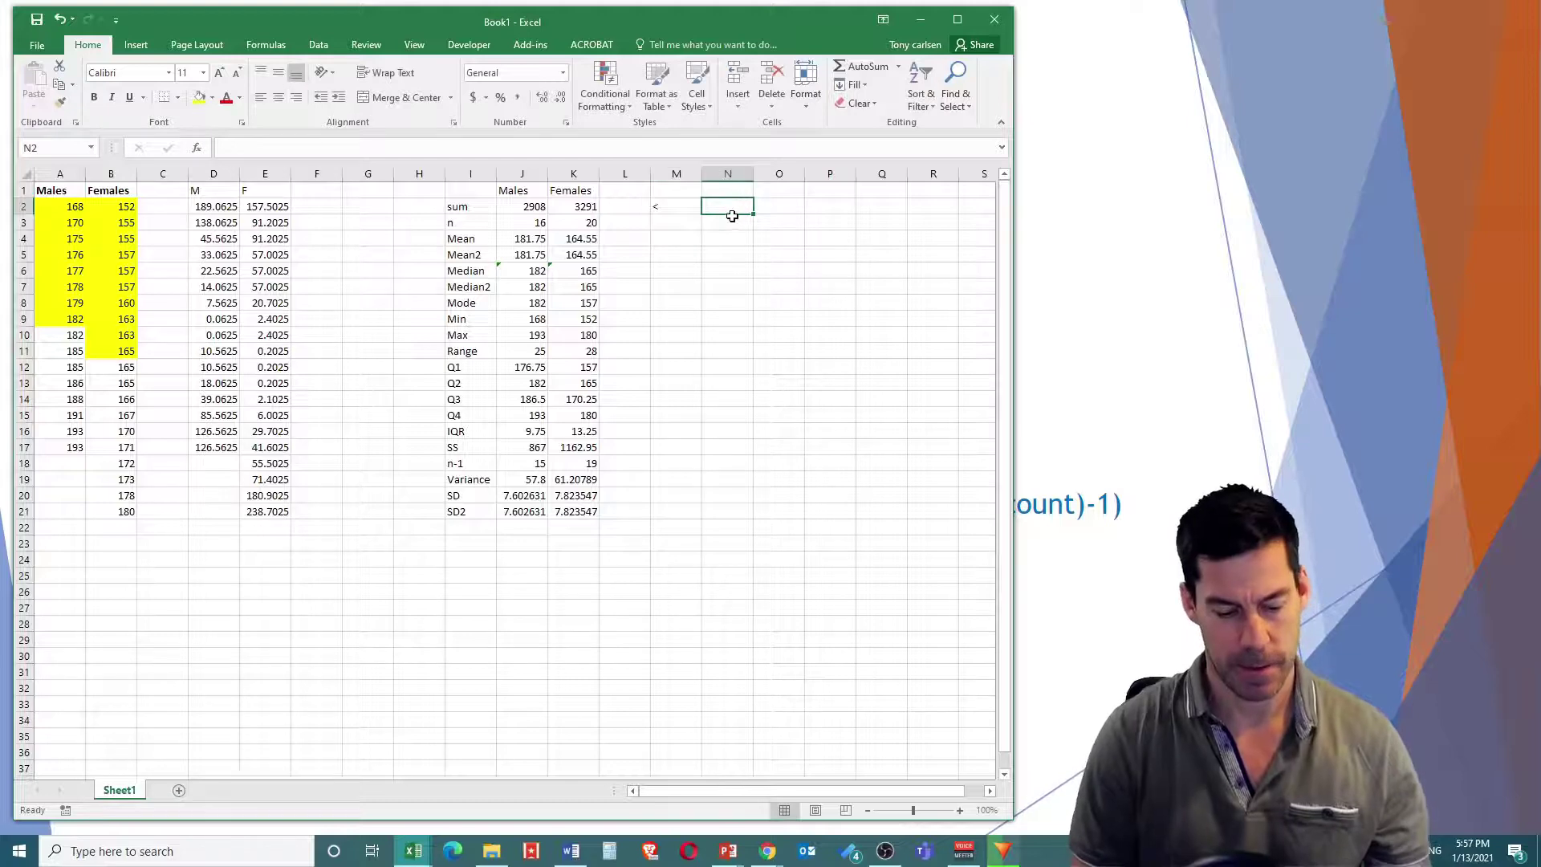
pyautogui.write('0')
pyautogui.click(678, 224)
pyautogui.write('1')
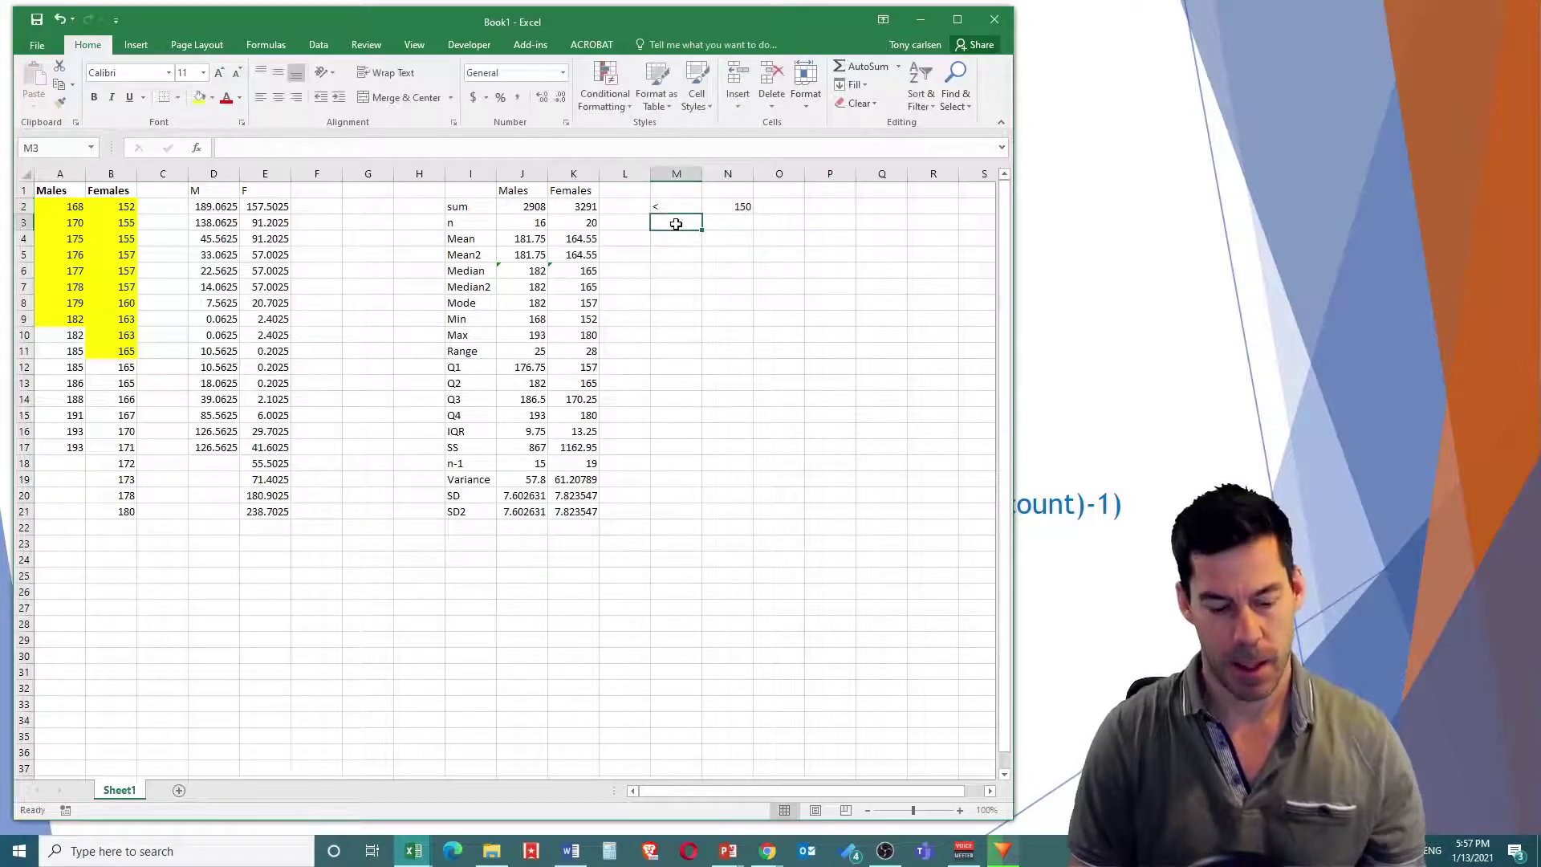
pyautogui.write('50')
pyautogui.click(736, 220)
pyautogui.write('1')
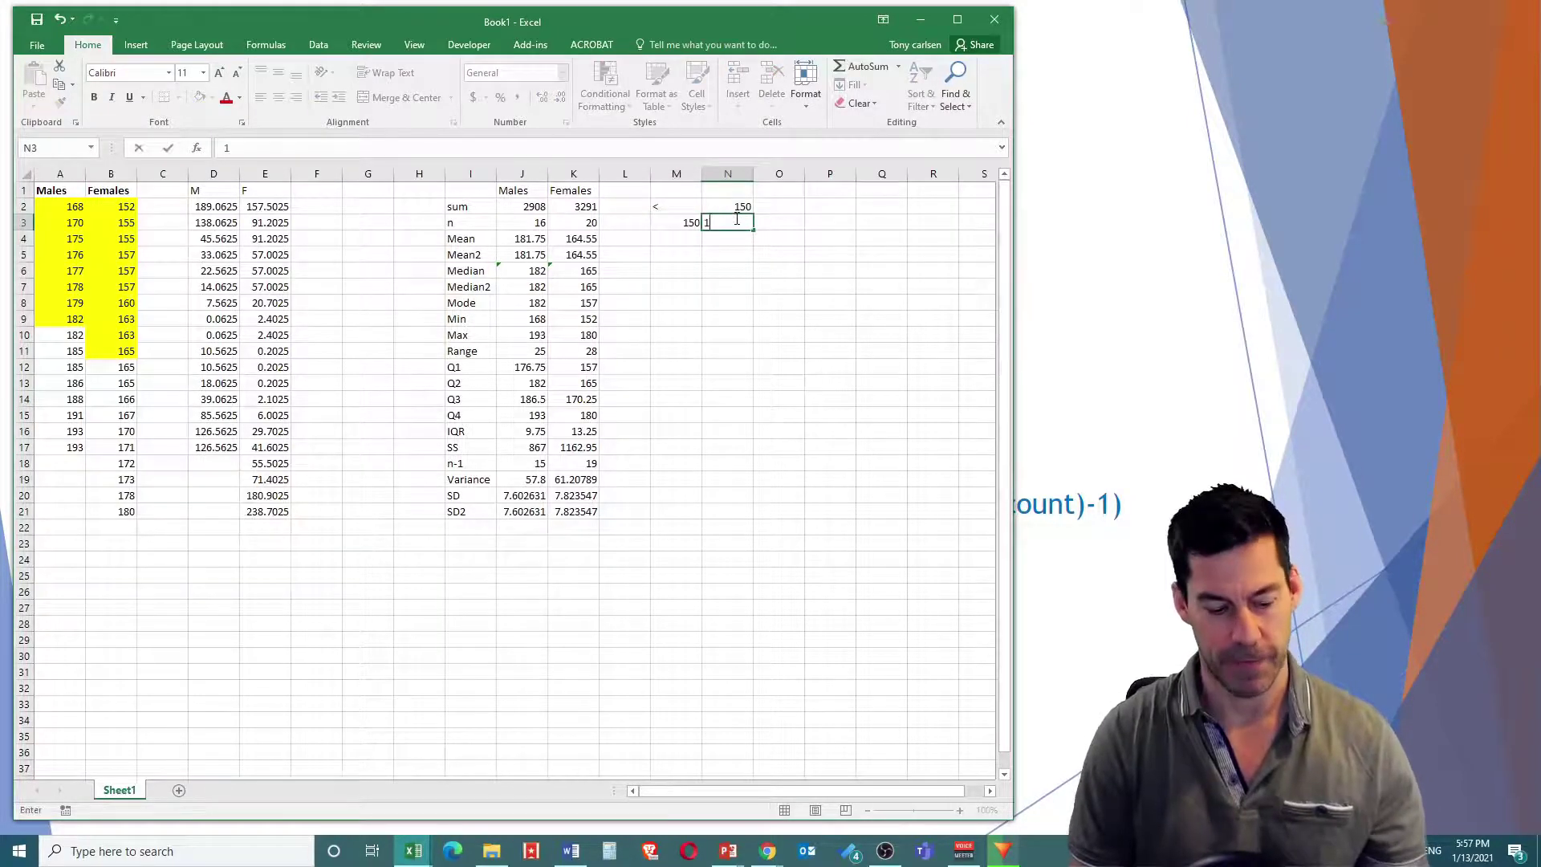
pyautogui.write('55')
pyautogui.click(738, 236)
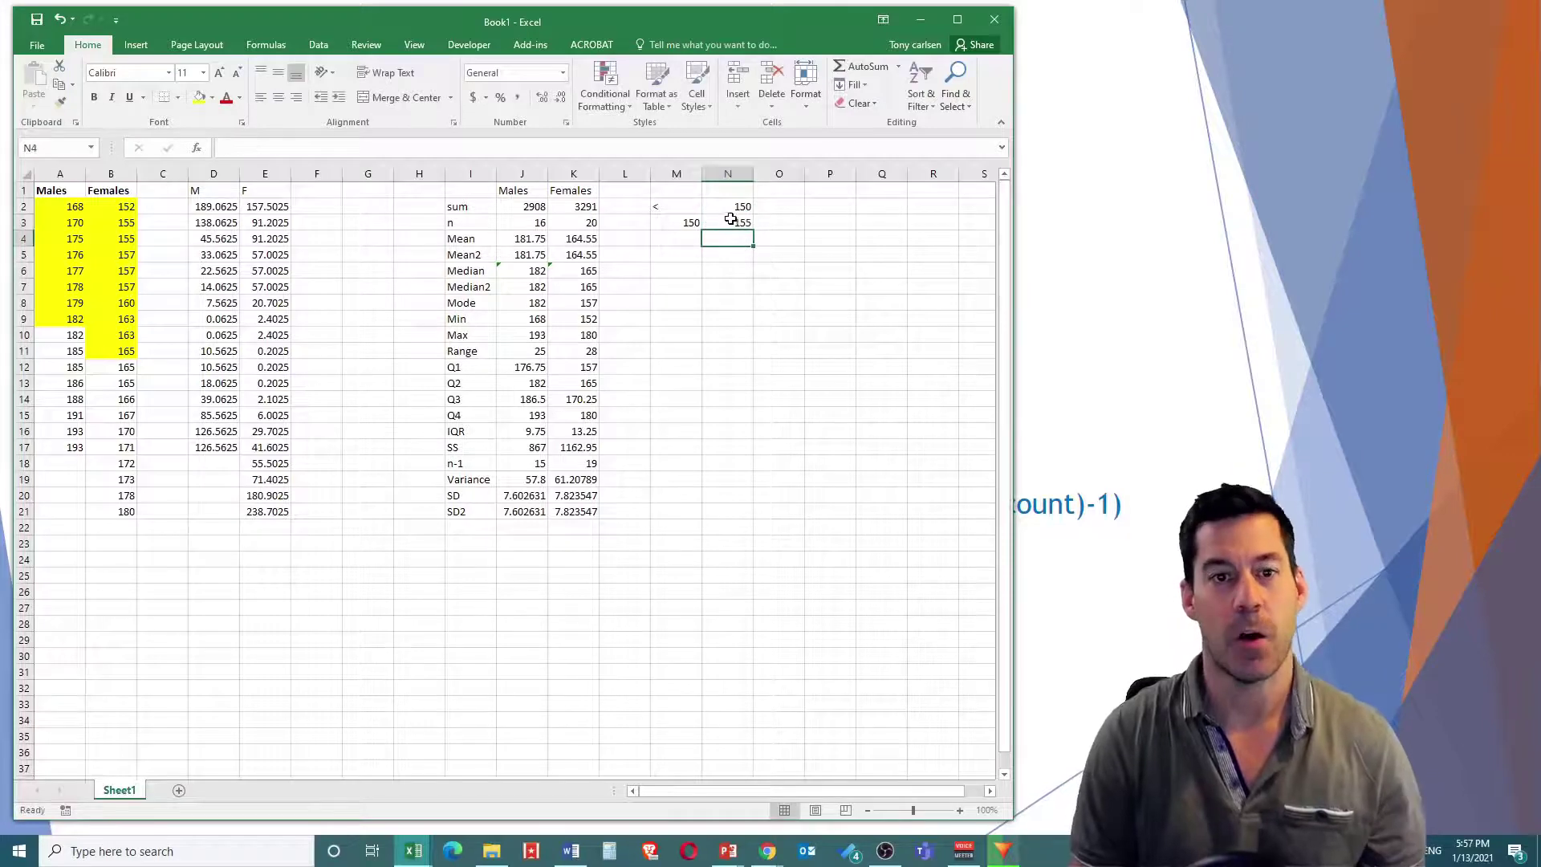
# Step: Extend the upper limits in N2:N3 as a series in steps of 5 down to 200 in N12
pyautogui.moveTo(729, 206); pyautogui.dragTo(732, 224)
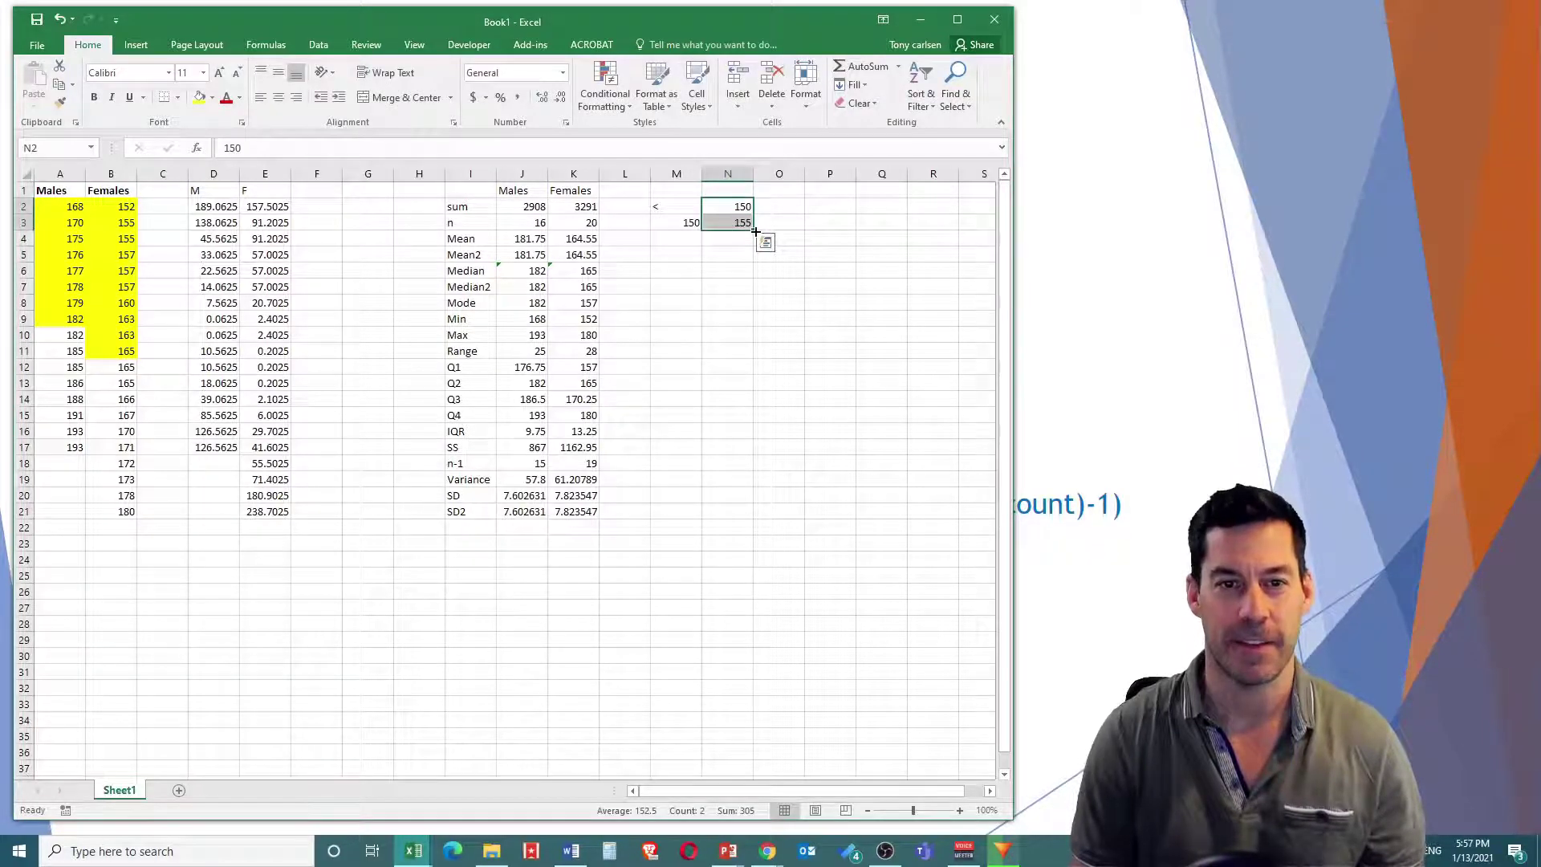
pyautogui.click(738, 210)
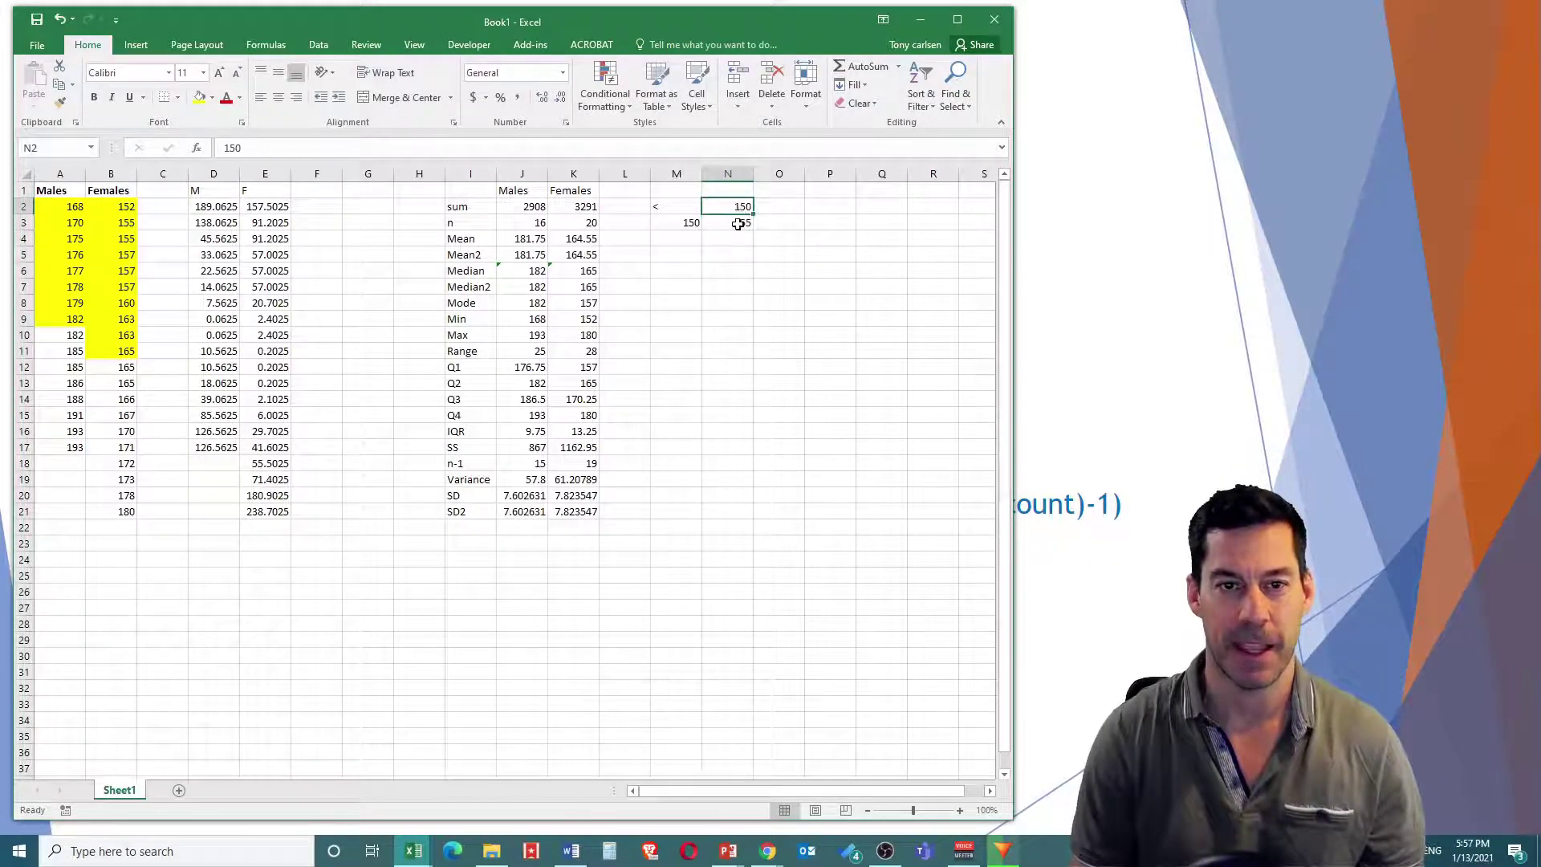
pyautogui.moveTo(738, 210); pyautogui.dragTo(748, 374)
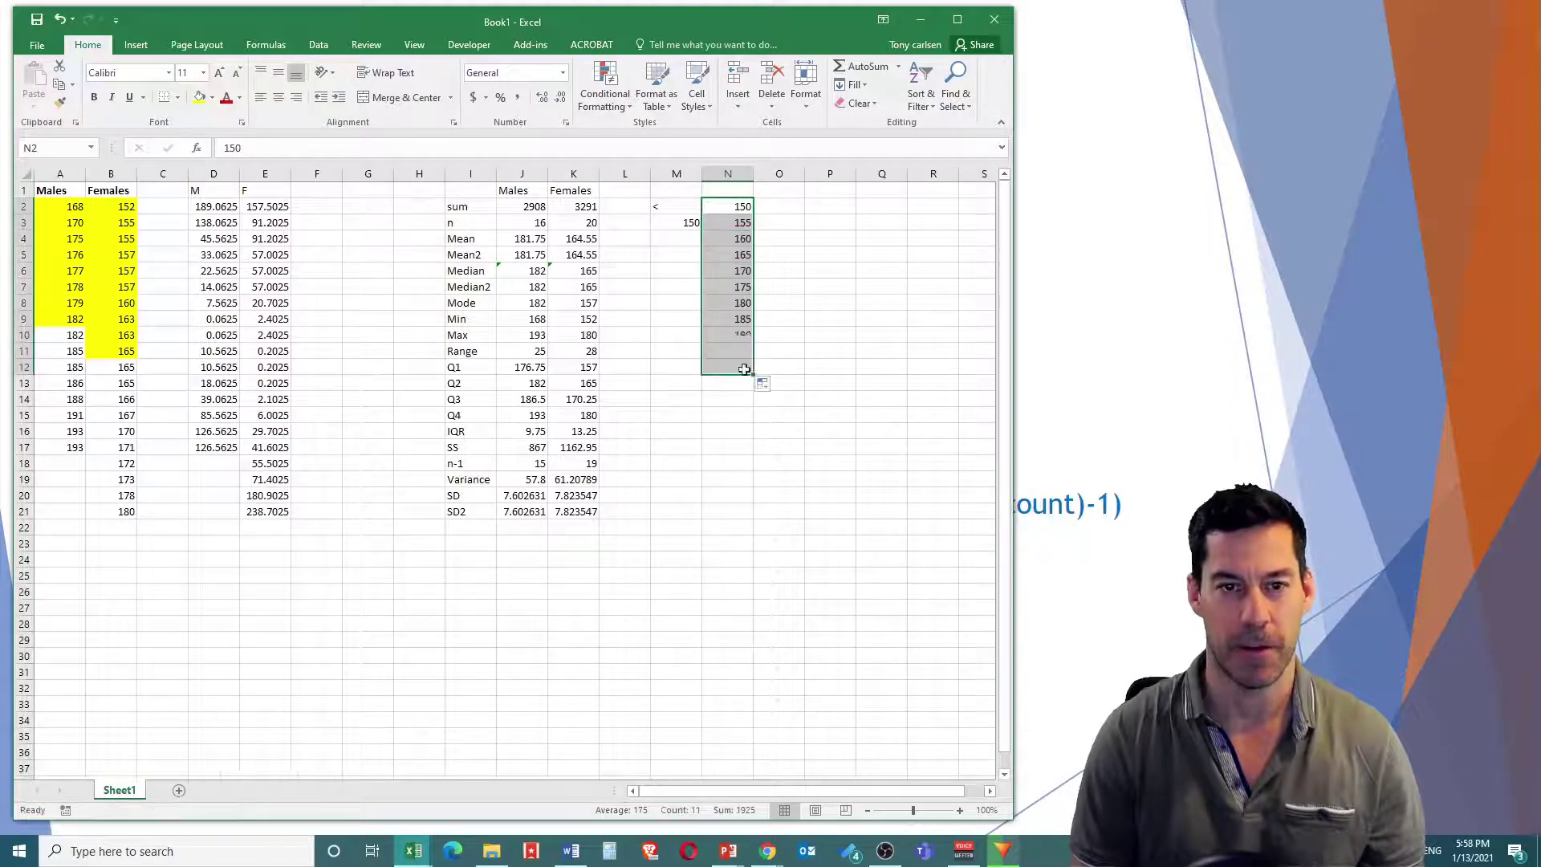
# Step: Enter 155 in M4 and extend the lower limits from M3:M4 as a series down to 195 in M12
pyautogui.click(681, 239)
pyautogui.write('155')
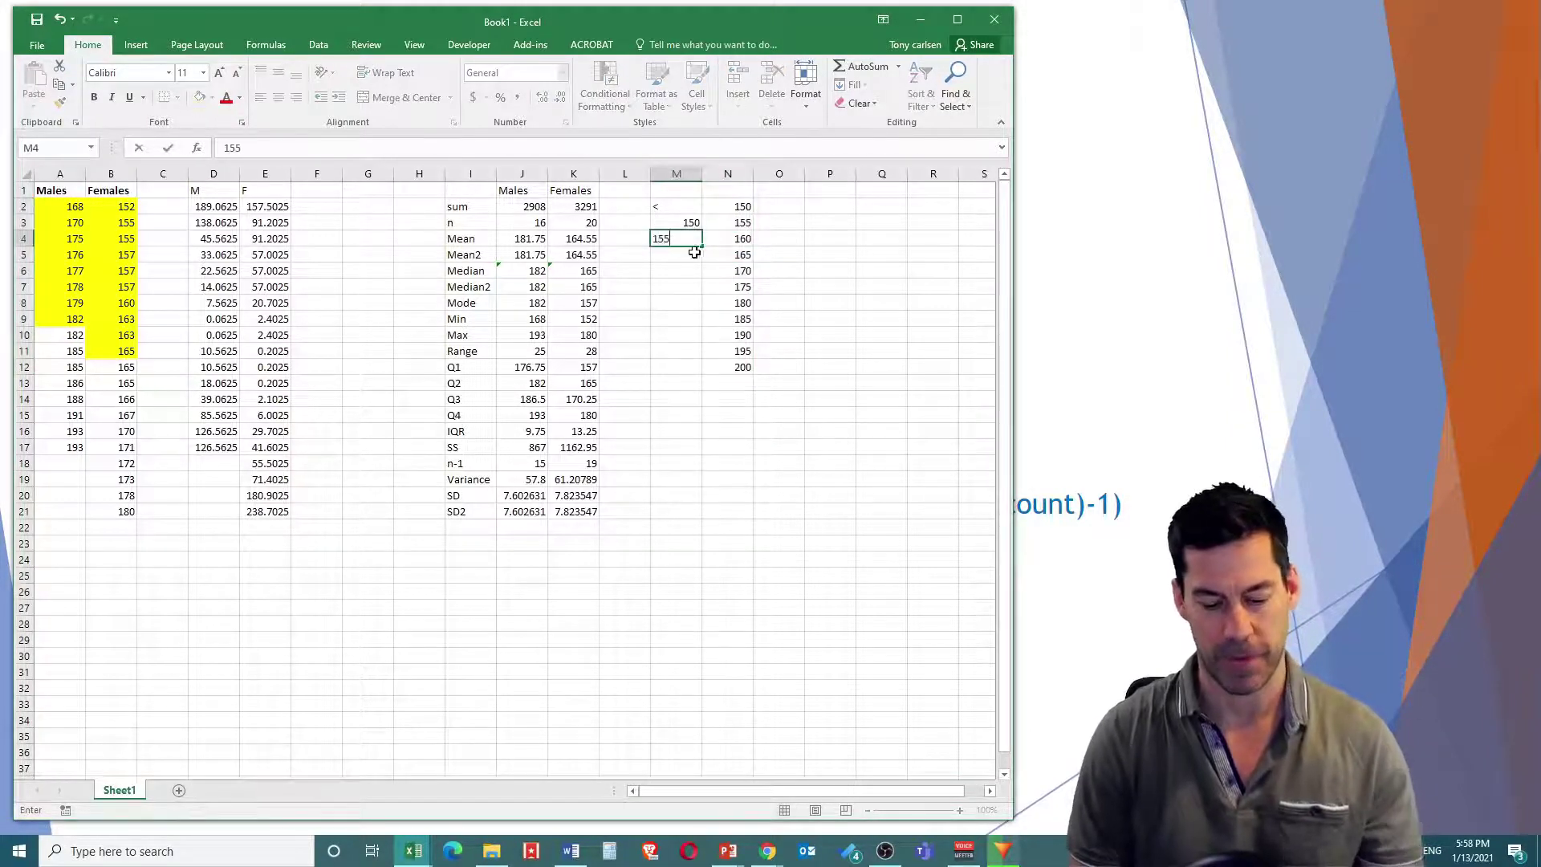
pyautogui.press('Return')
pyautogui.moveTo(684, 222); pyautogui.dragTo(703, 374)
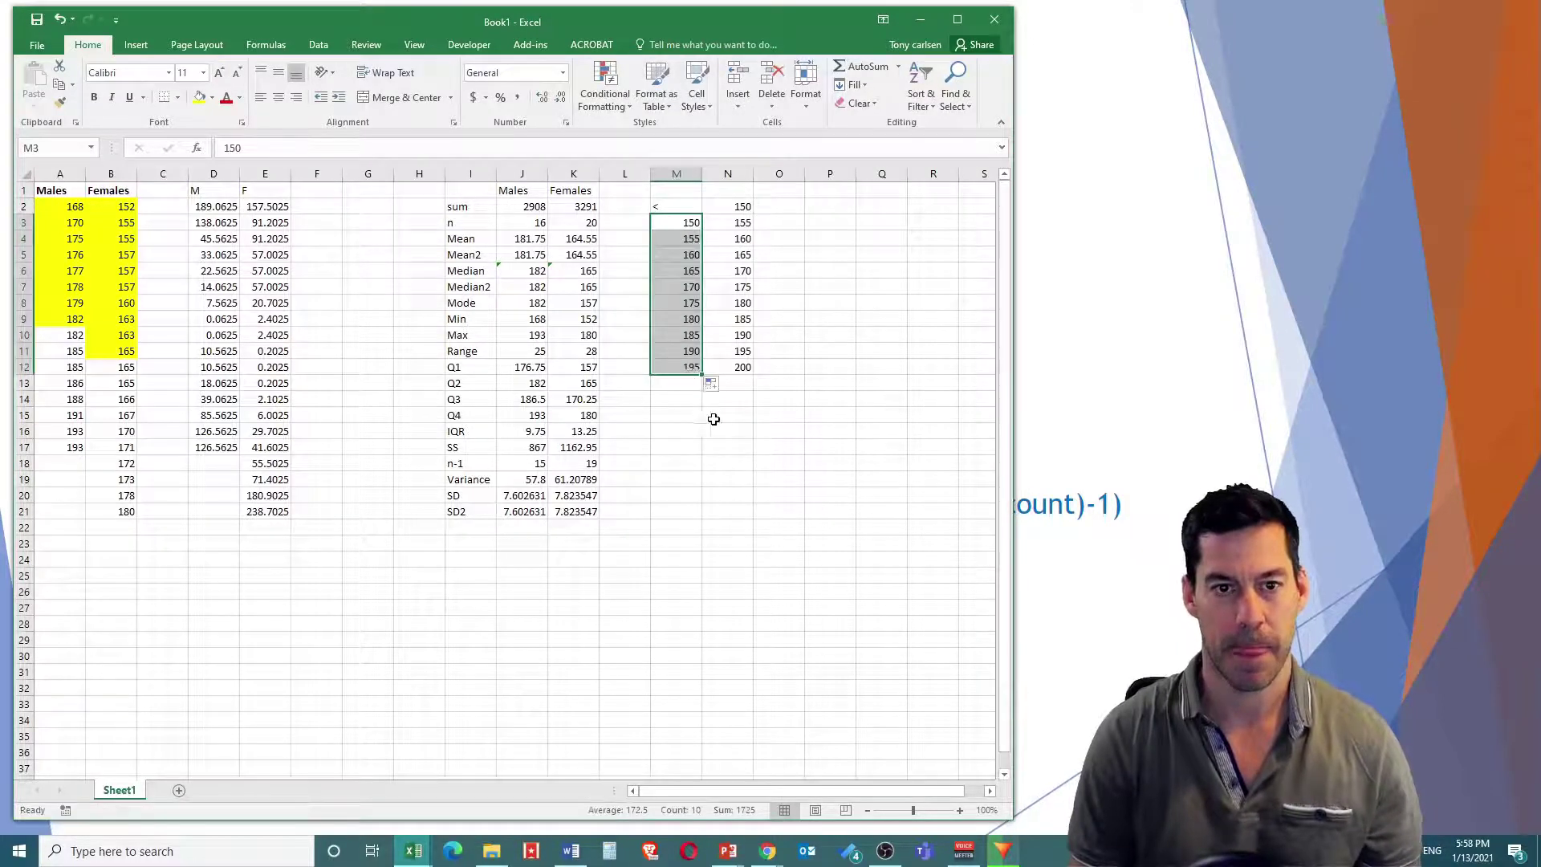
pyautogui.click(712, 417)
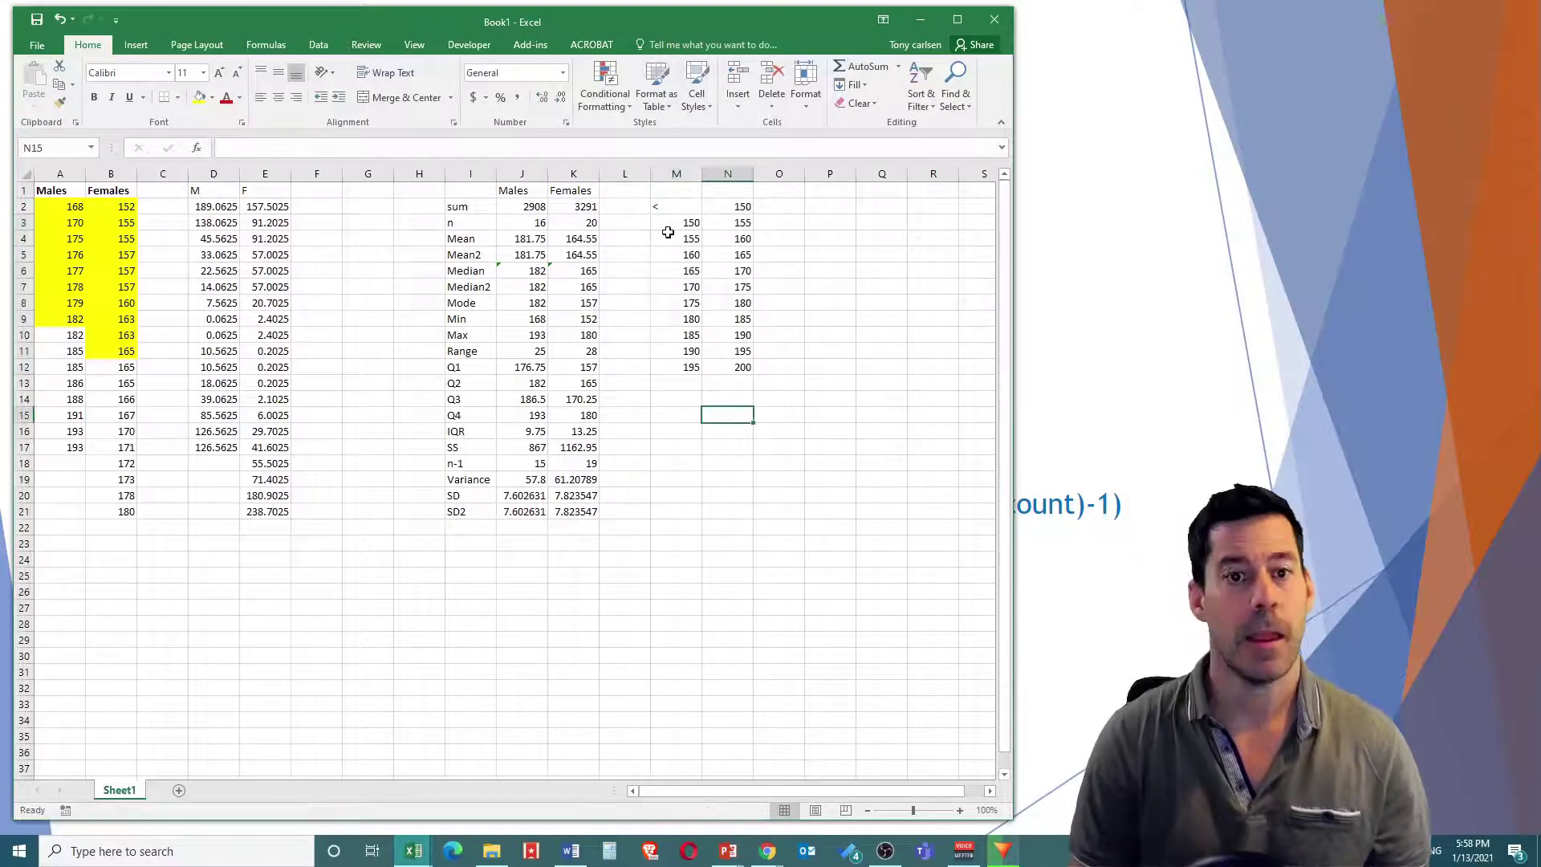
# Step: Add the headings Males in O1 and Females in P1 beside the class interval table
pyautogui.click(795, 190)
pyautogui.write('M')
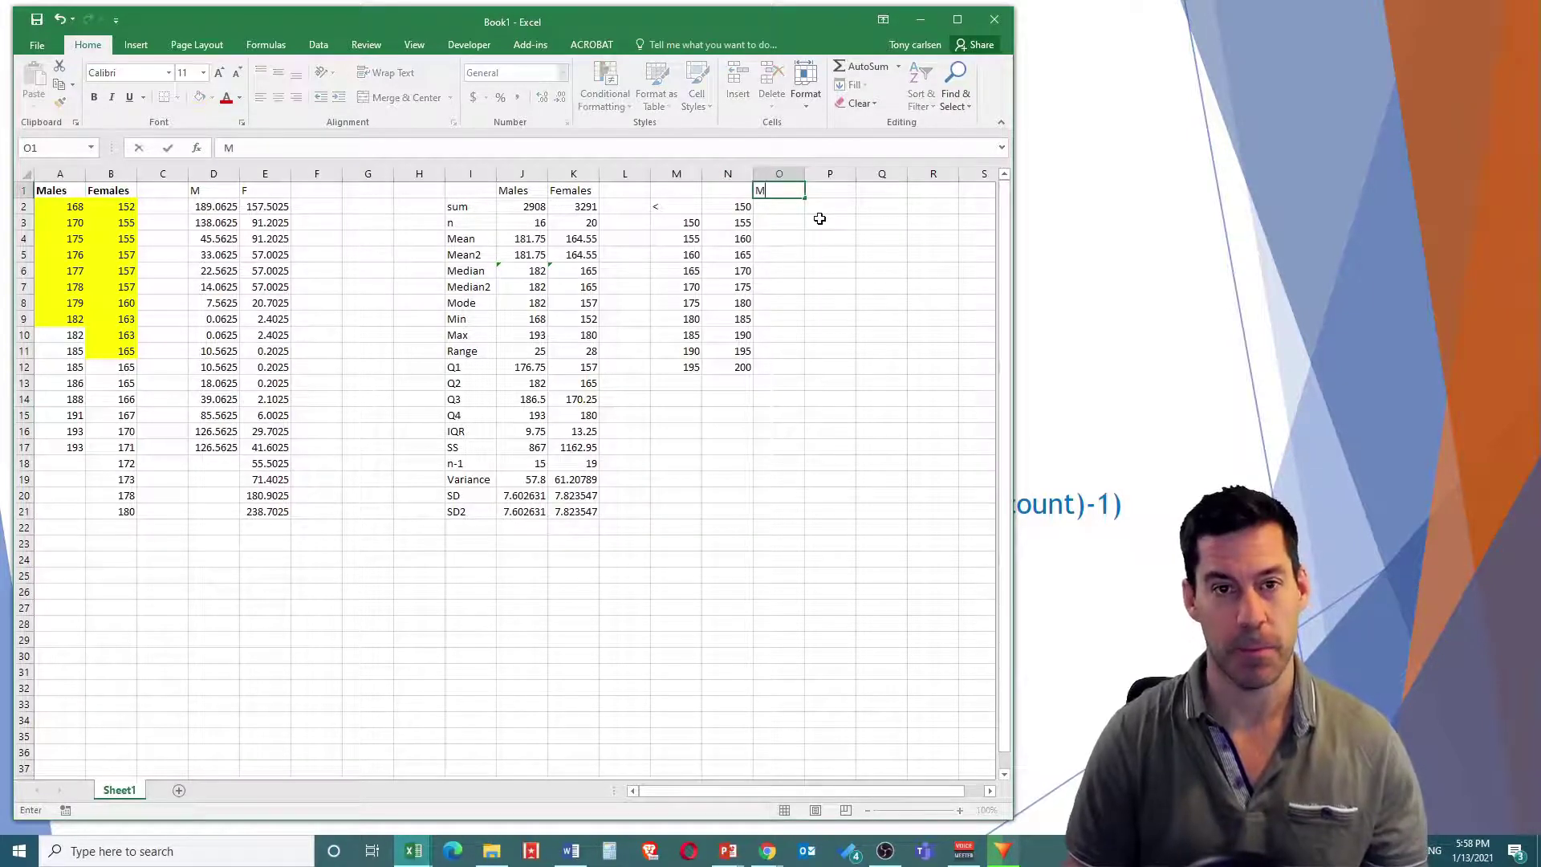
pyautogui.write('ales')
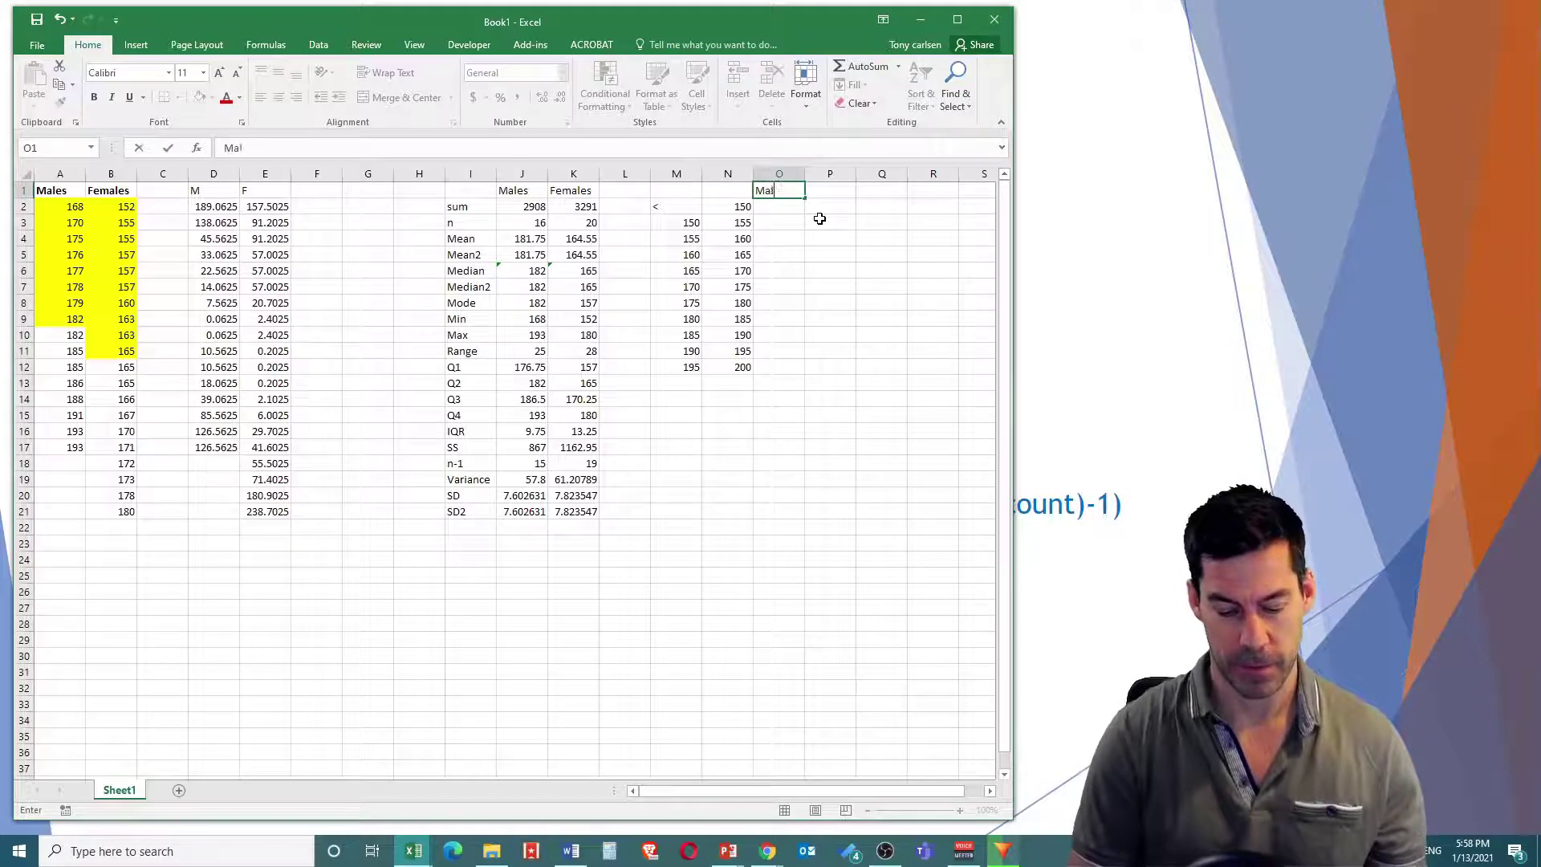
pyautogui.click(826, 193)
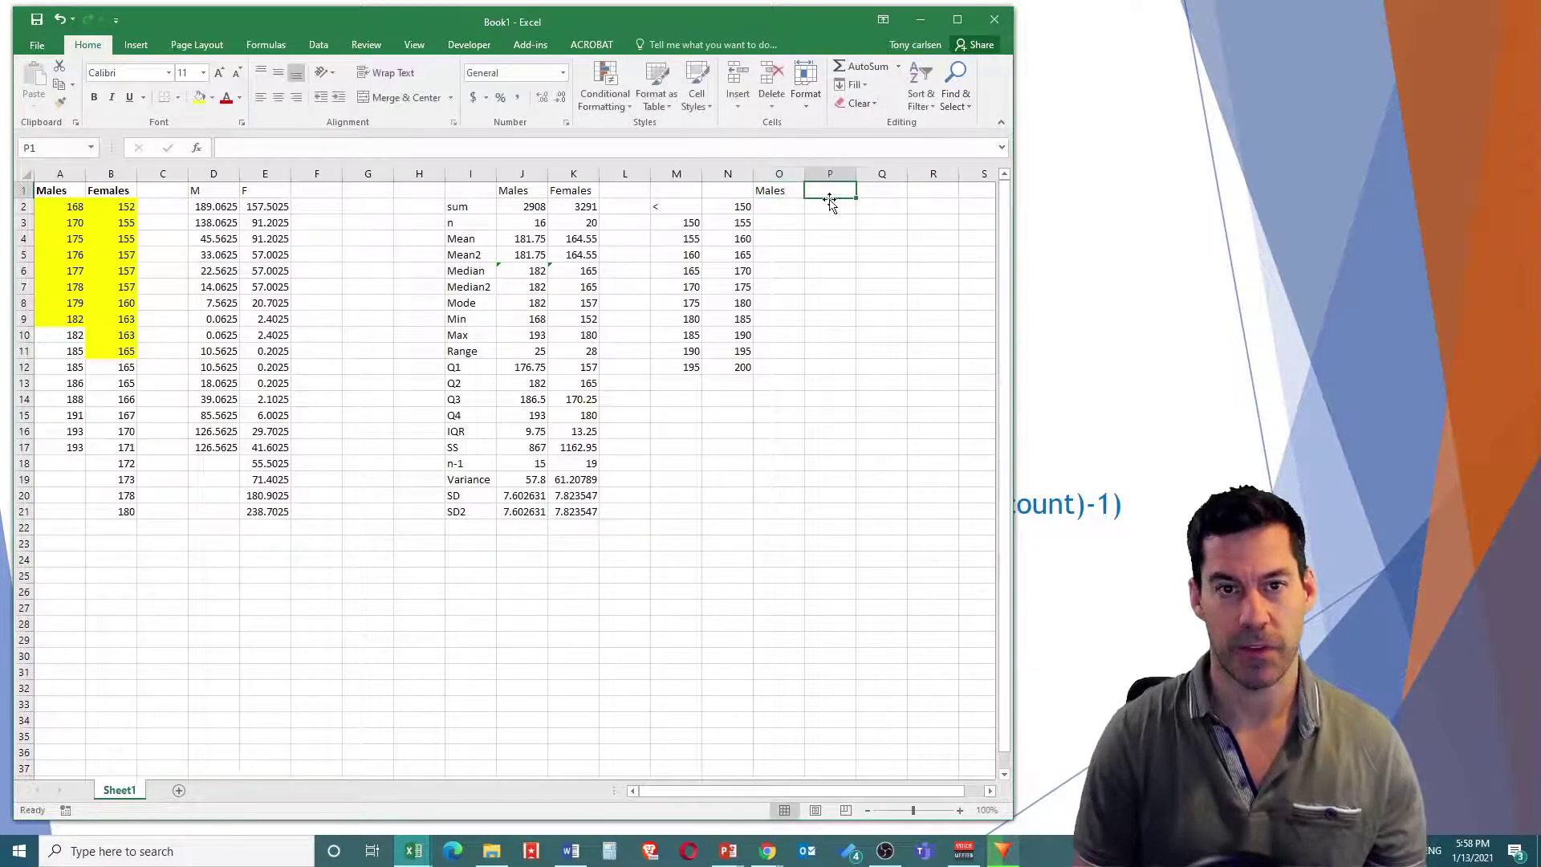
pyautogui.write('Females')
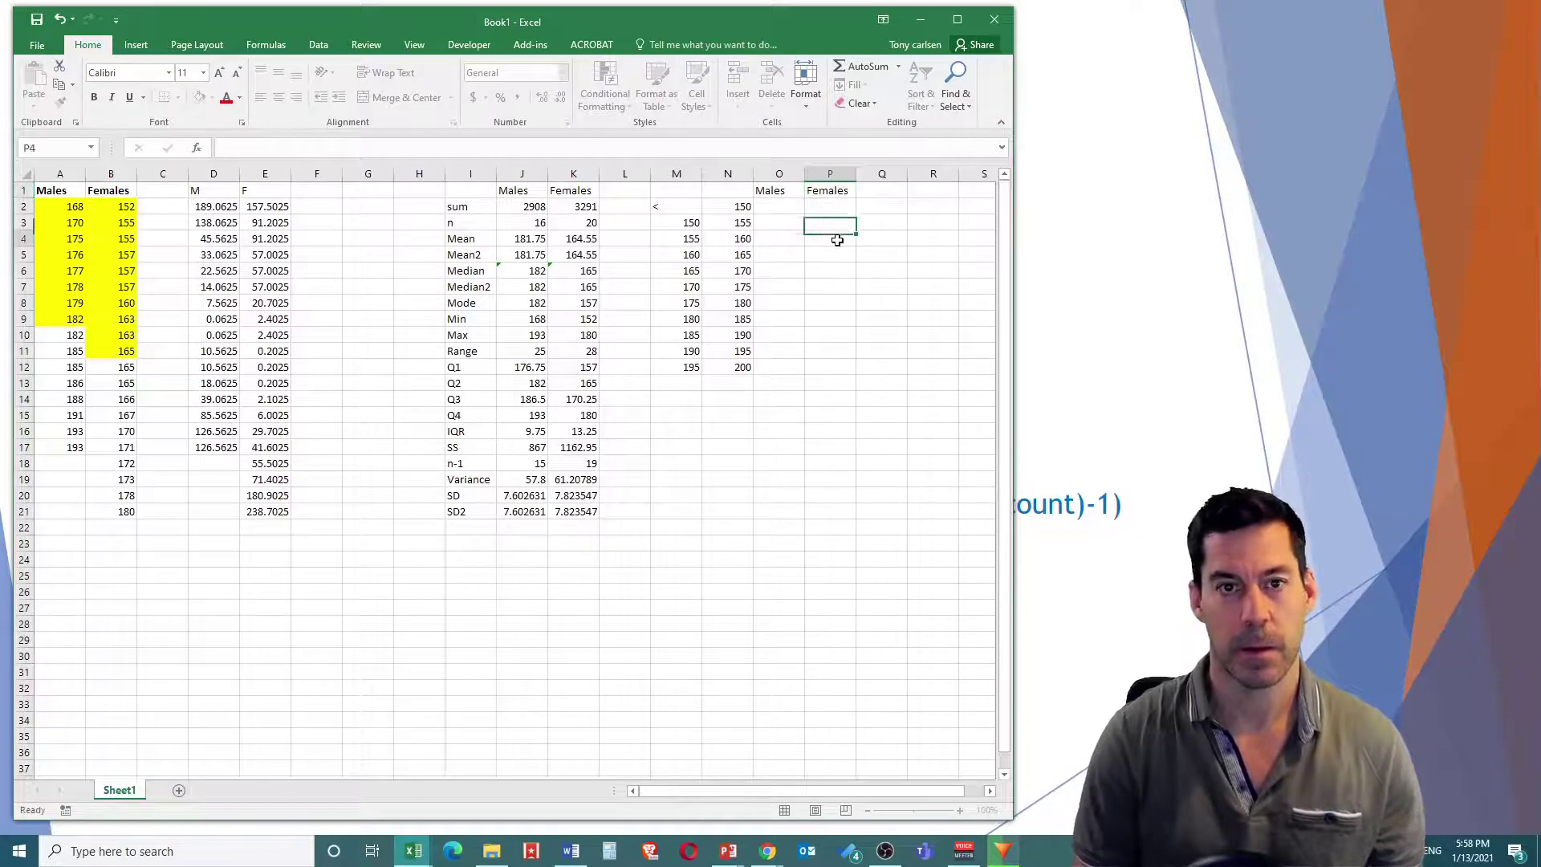
pyautogui.press('Return')
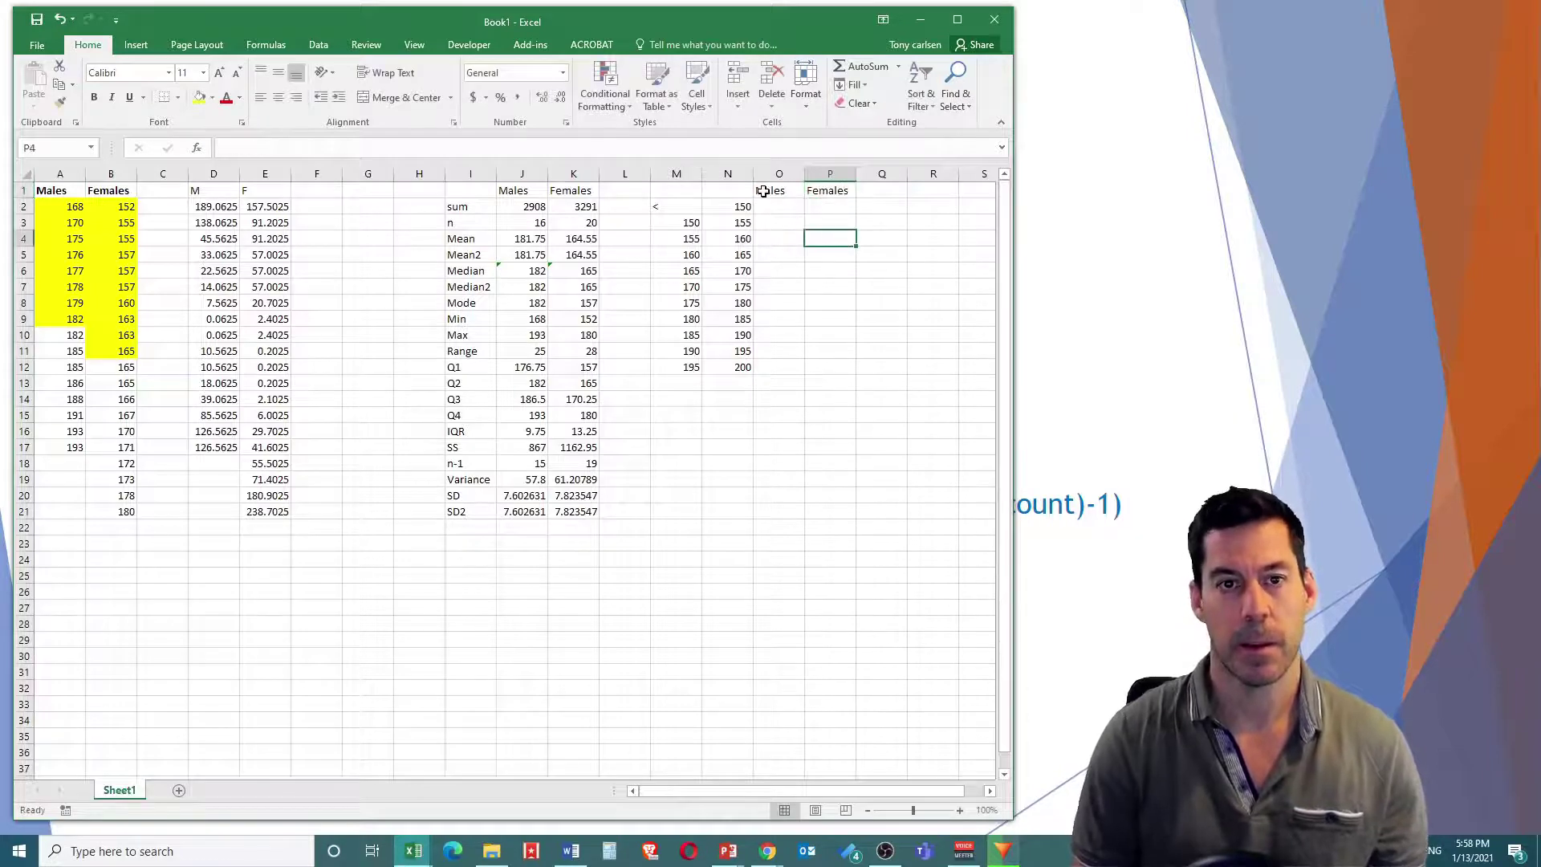
# Step: Fill O2:O12 with the array formula =FREQUENCY(A2:A21,N2:N12) to count the males in each class interval
pyautogui.click(775, 206)
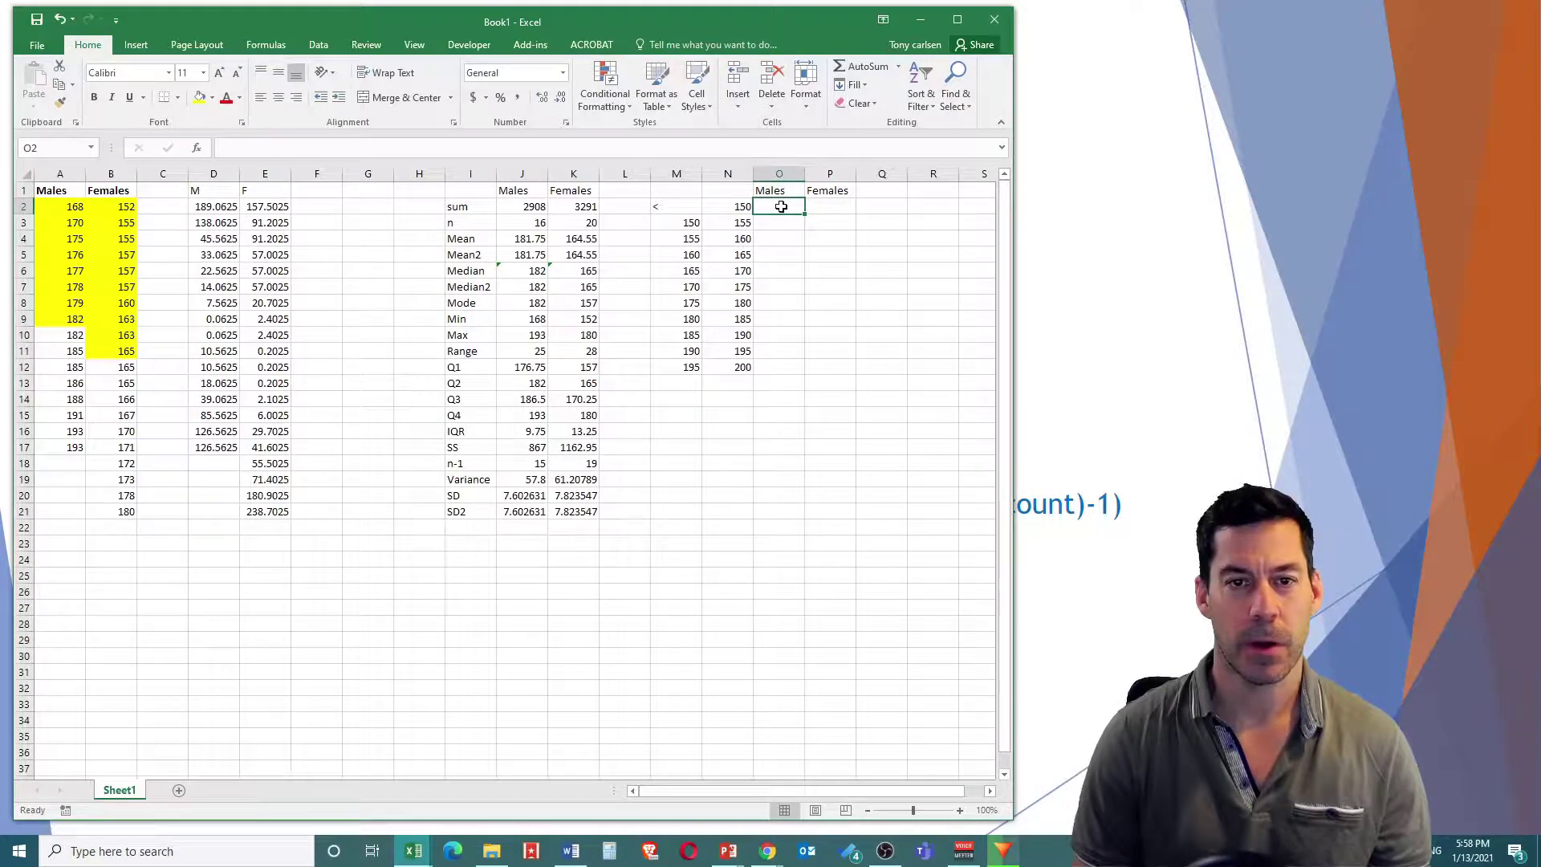
pyautogui.moveTo(781, 206); pyautogui.dragTo(758, 369)
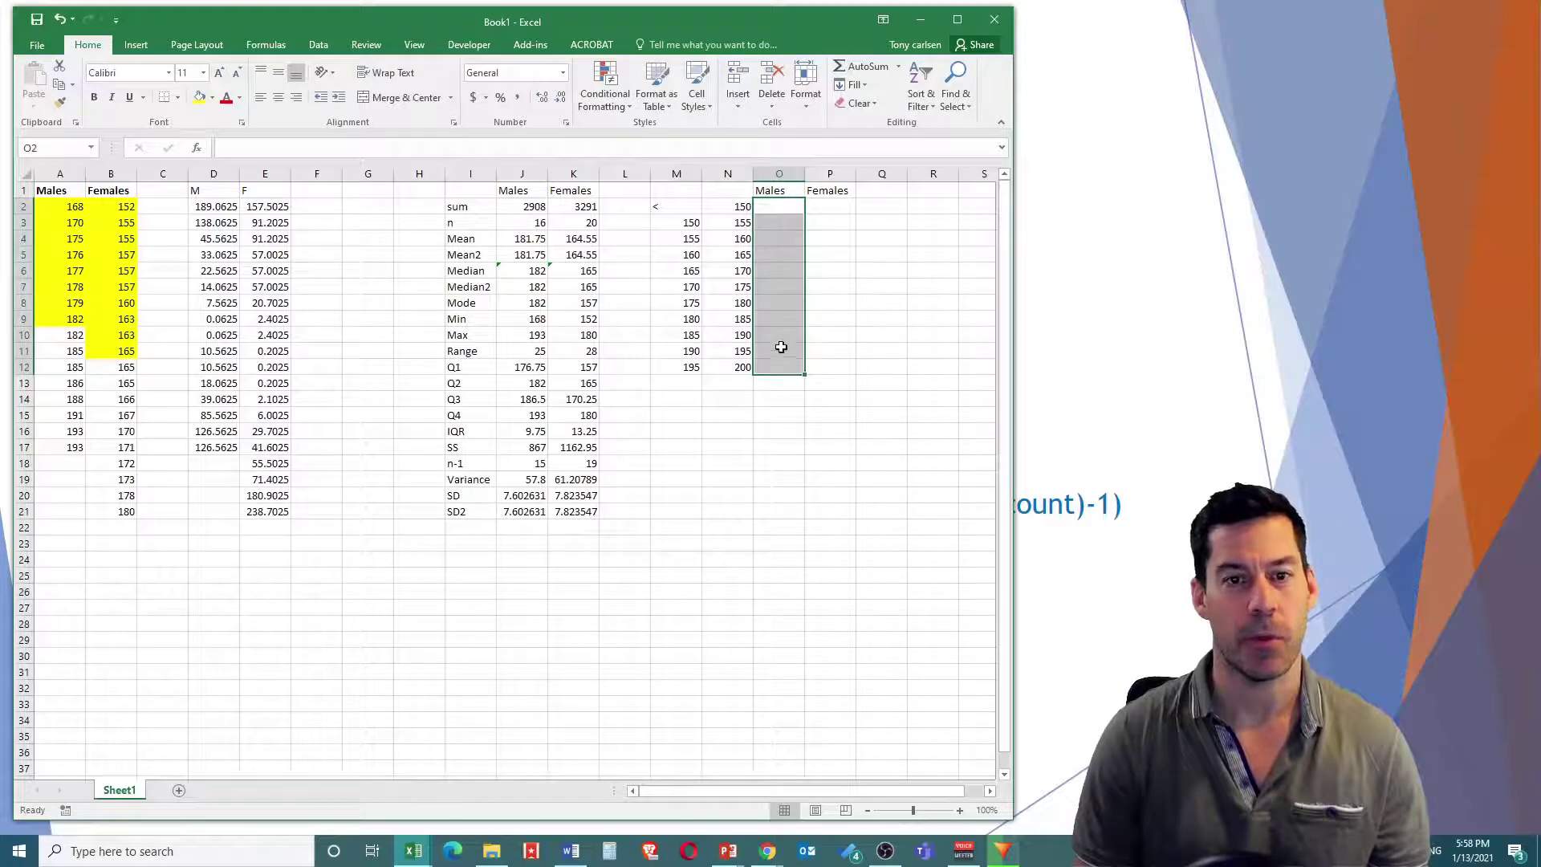
pyautogui.click(278, 147)
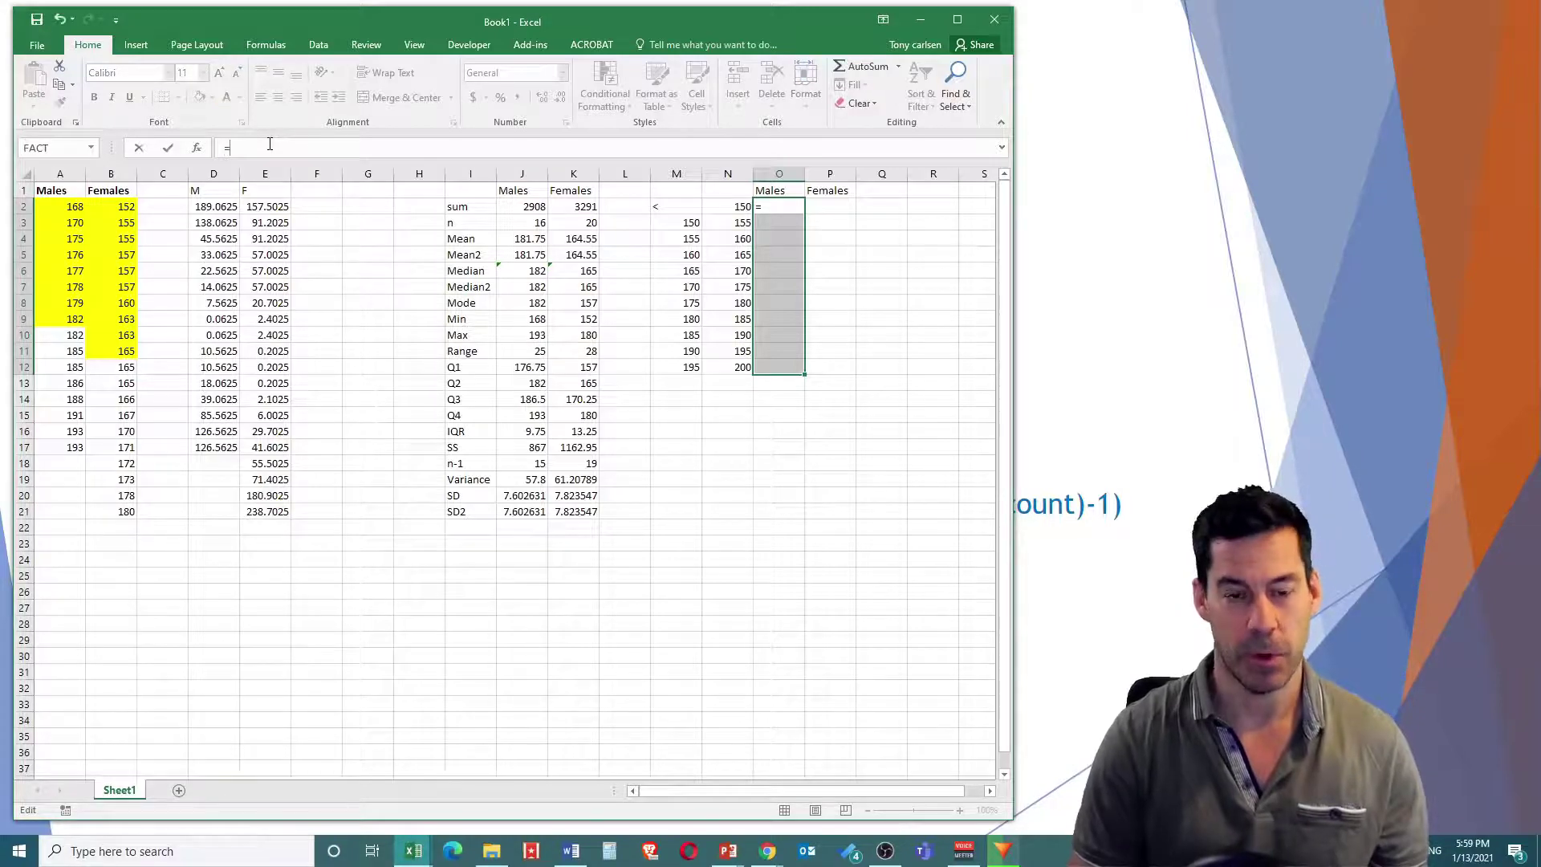
pyautogui.write('=freq')
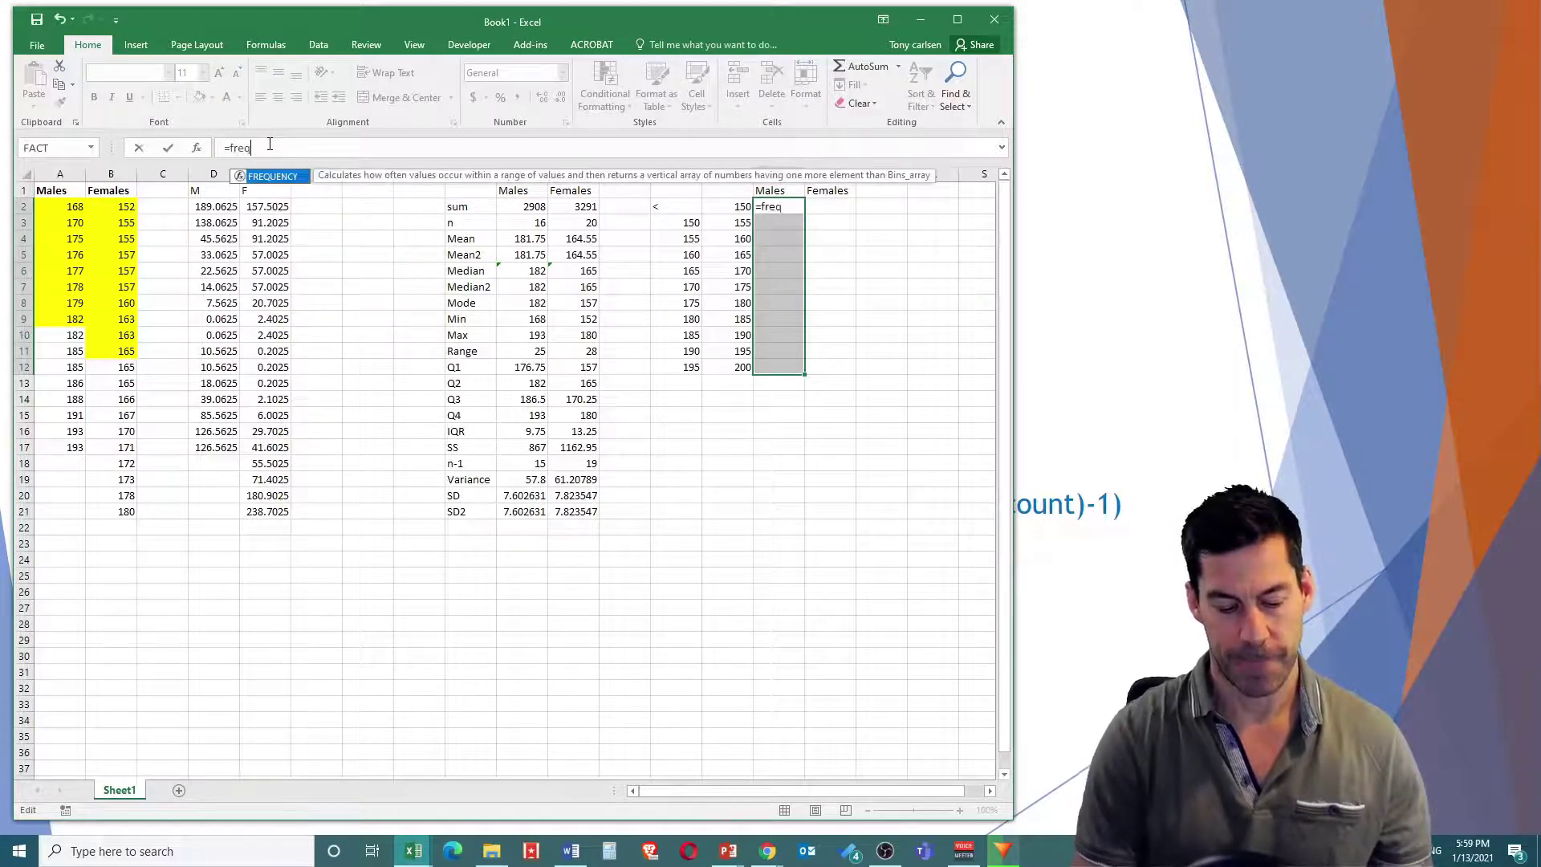
pyautogui.write('uency')
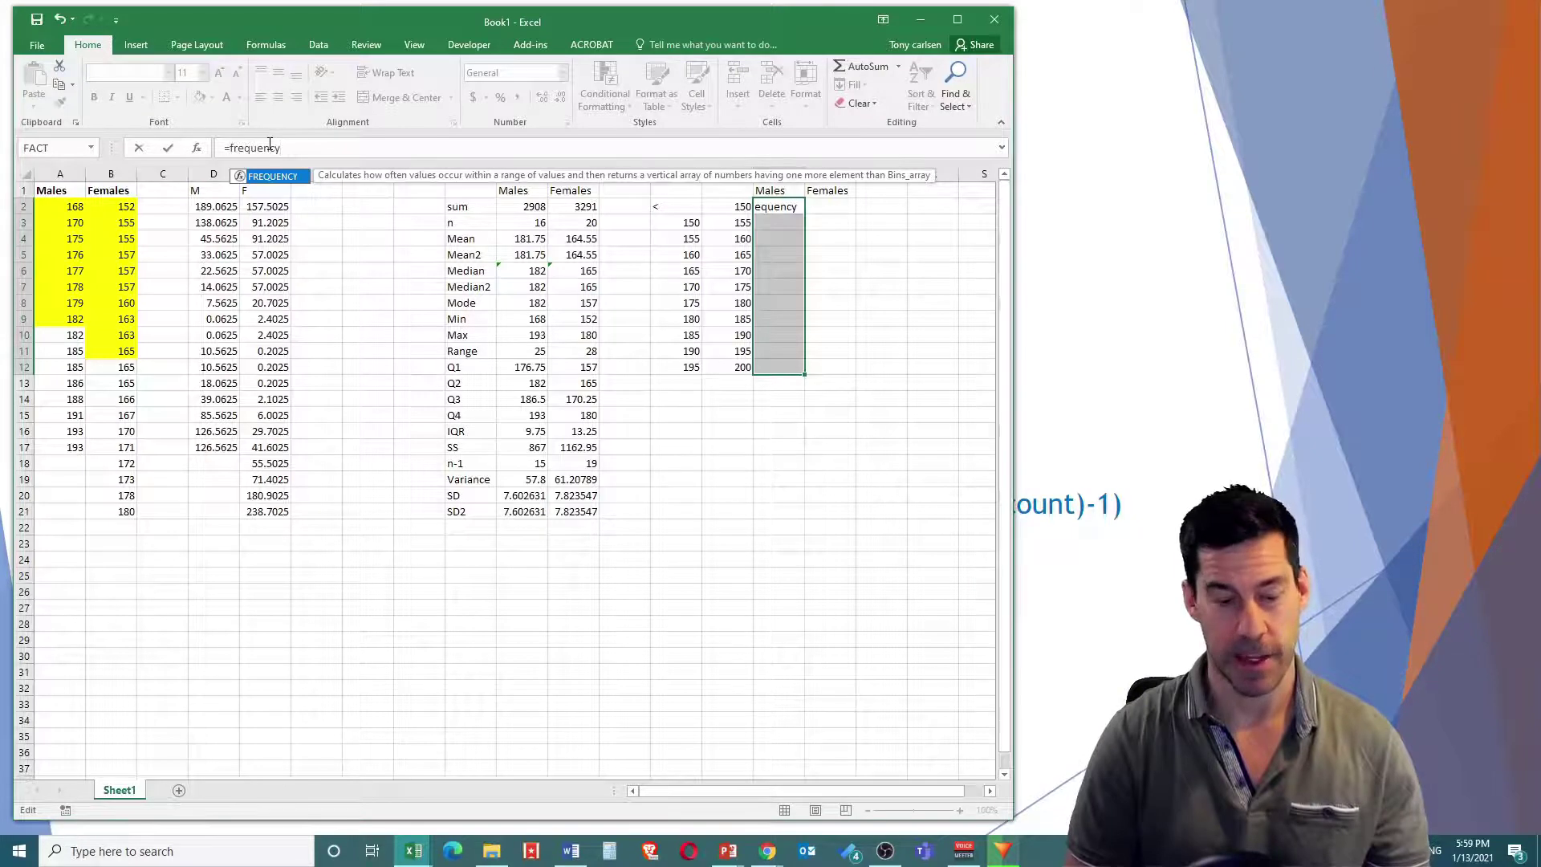
pyautogui.write('(')
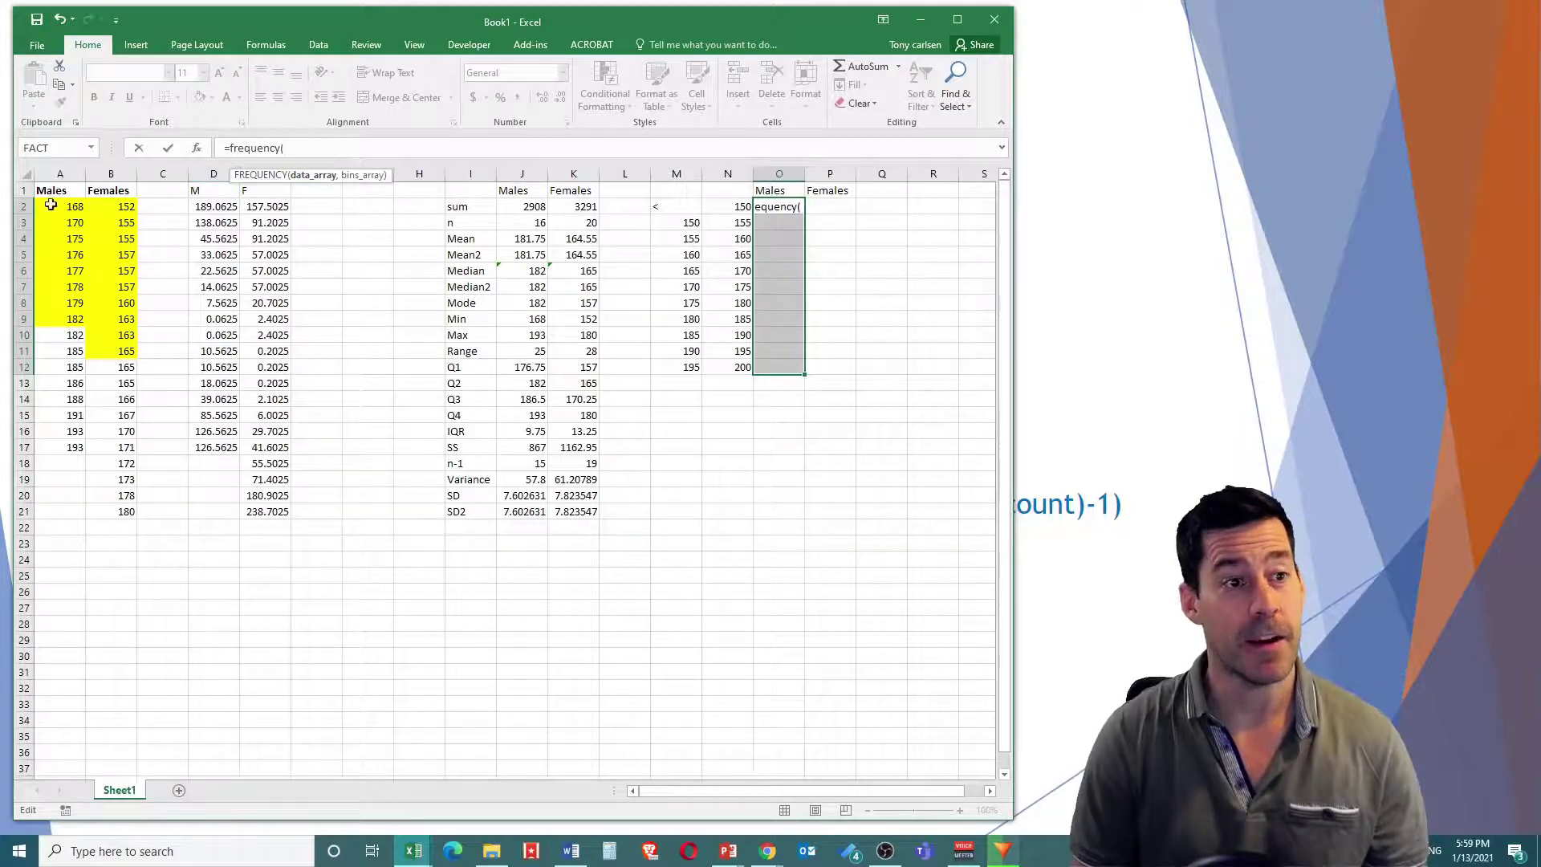
pyautogui.moveTo(49, 206); pyautogui.dragTo(28, 511)
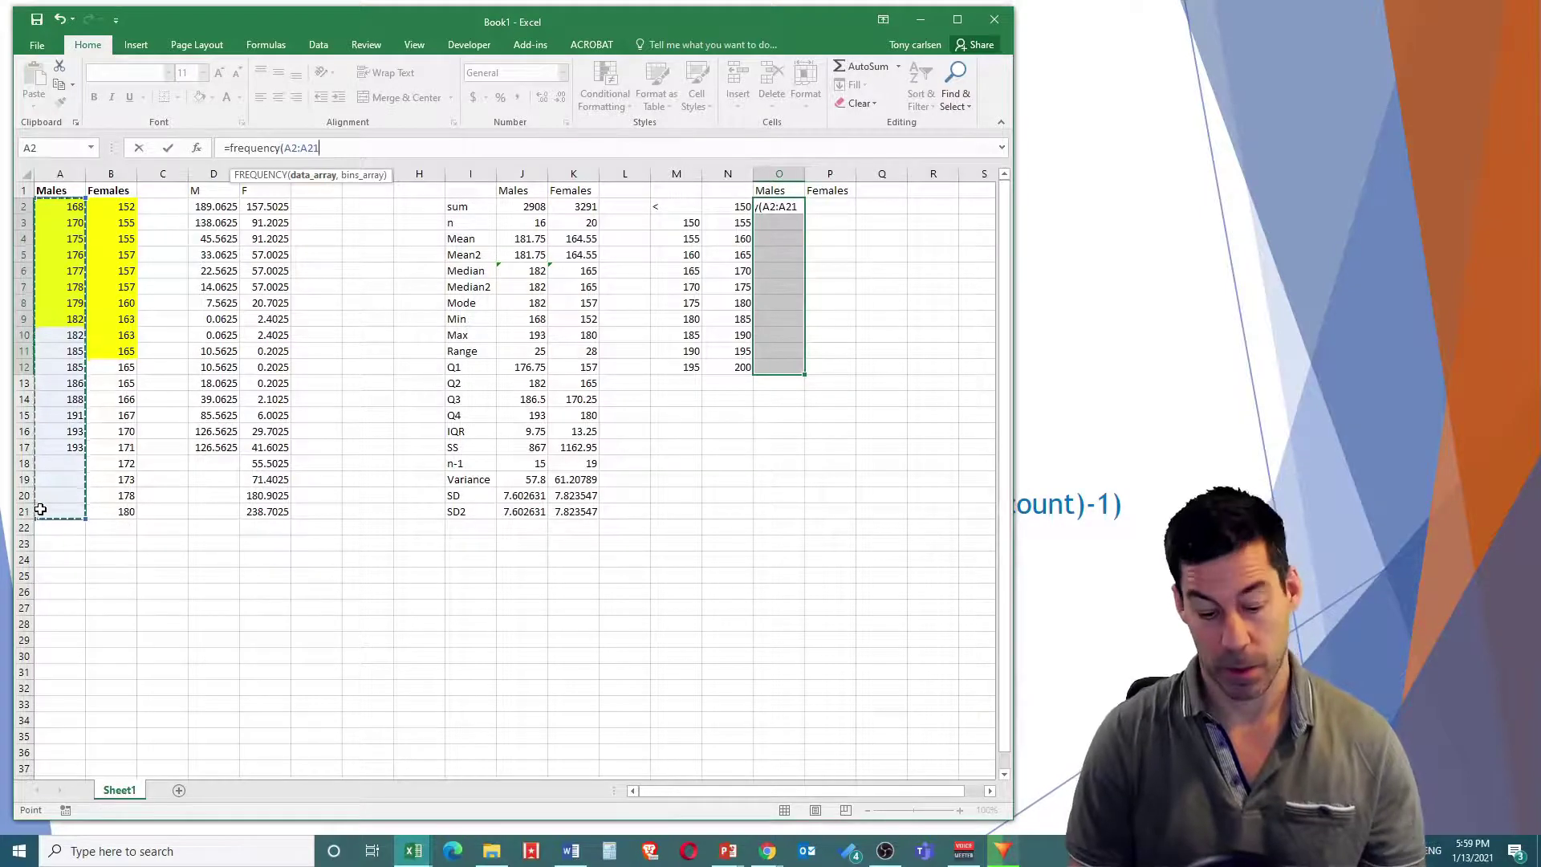
pyautogui.write(',')
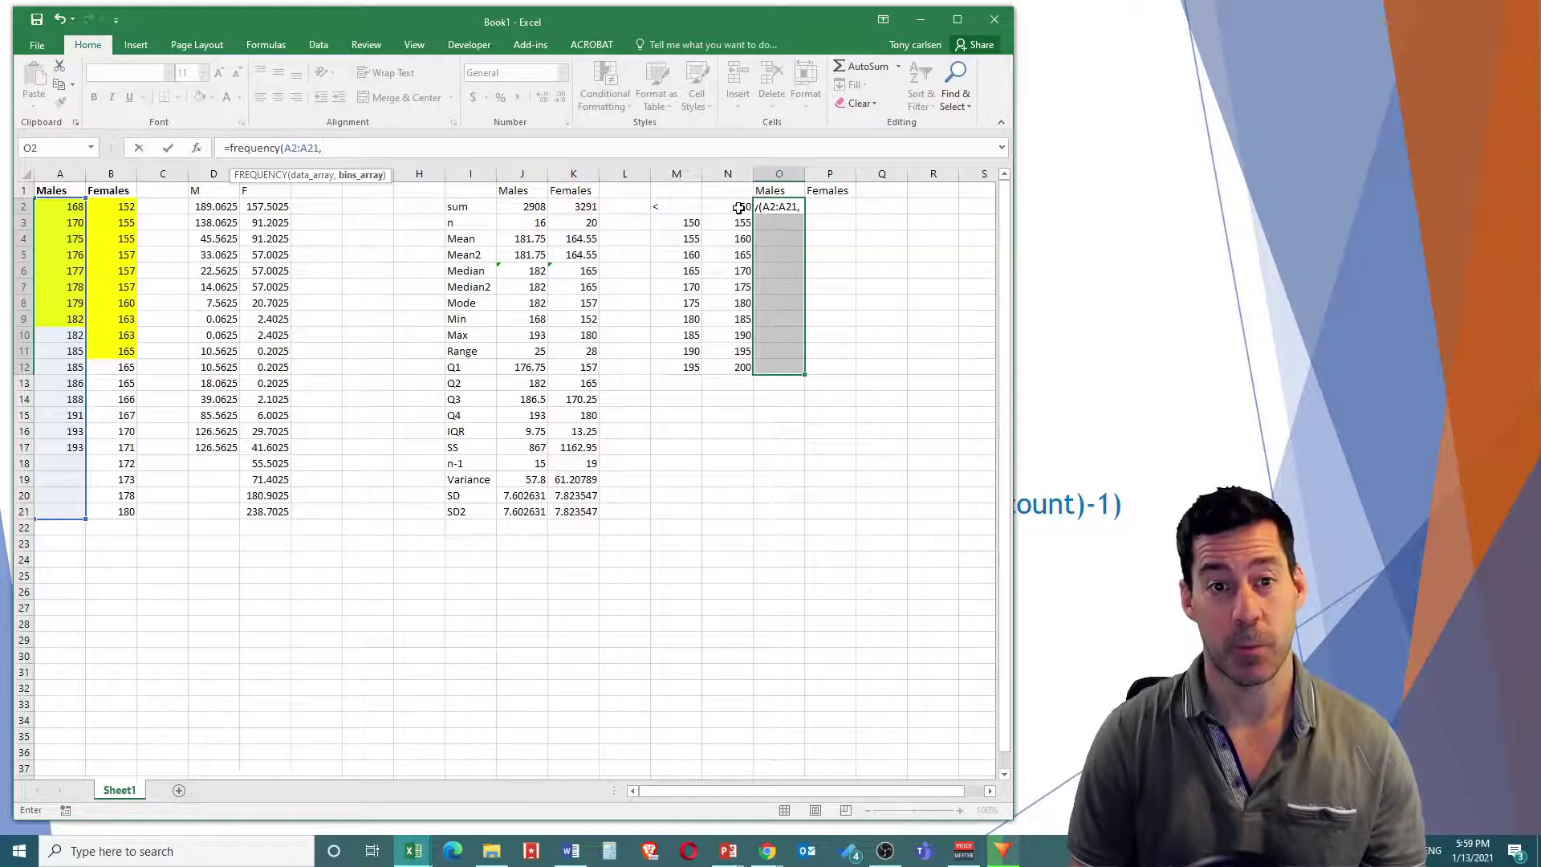
pyautogui.moveTo(737, 207); pyautogui.dragTo(733, 357)
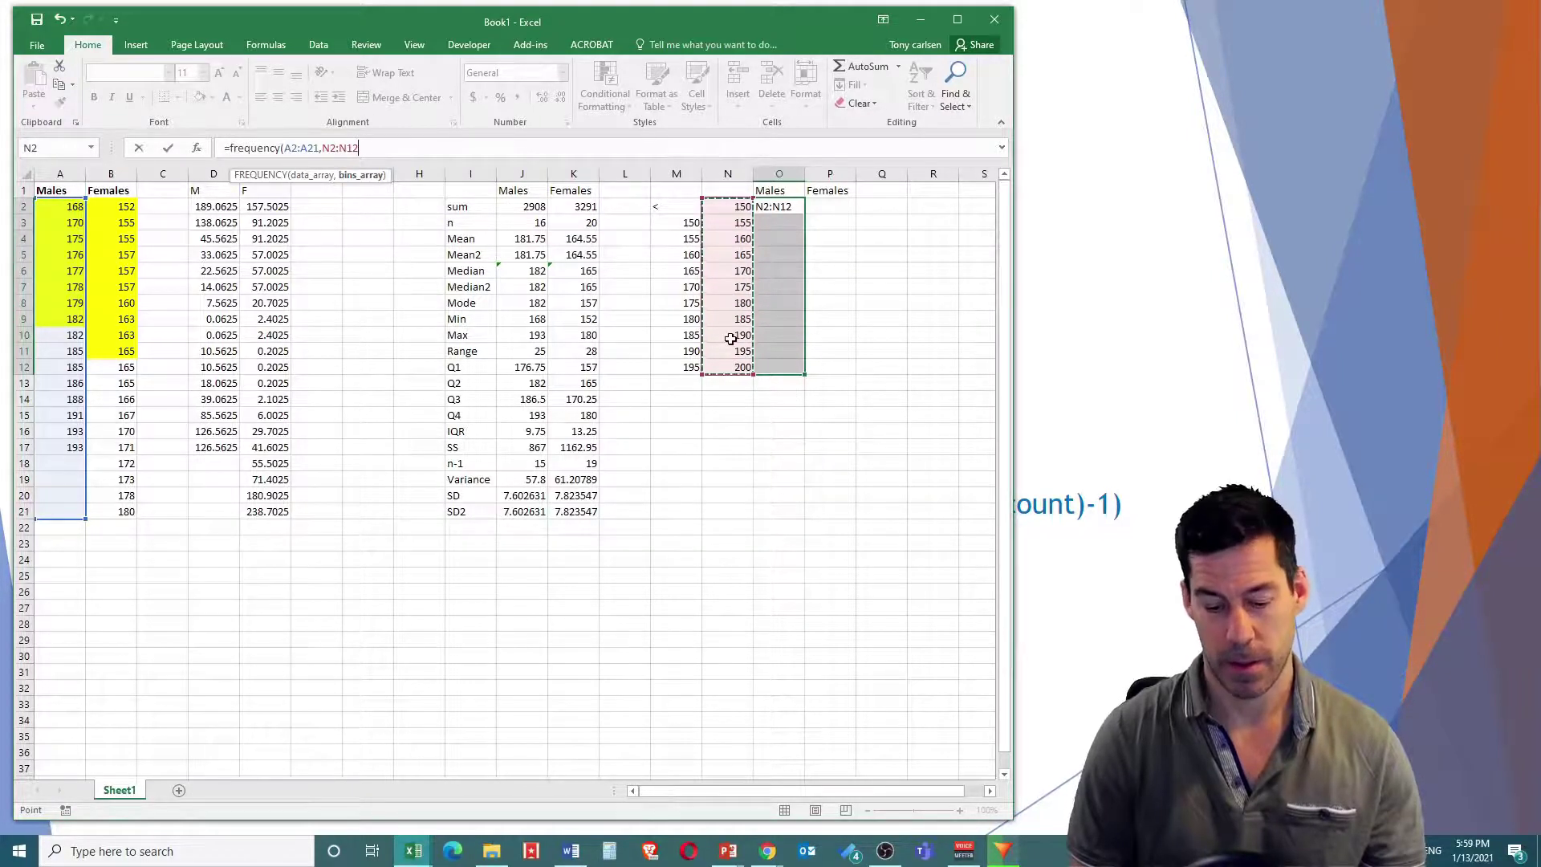
pyautogui.write(')')
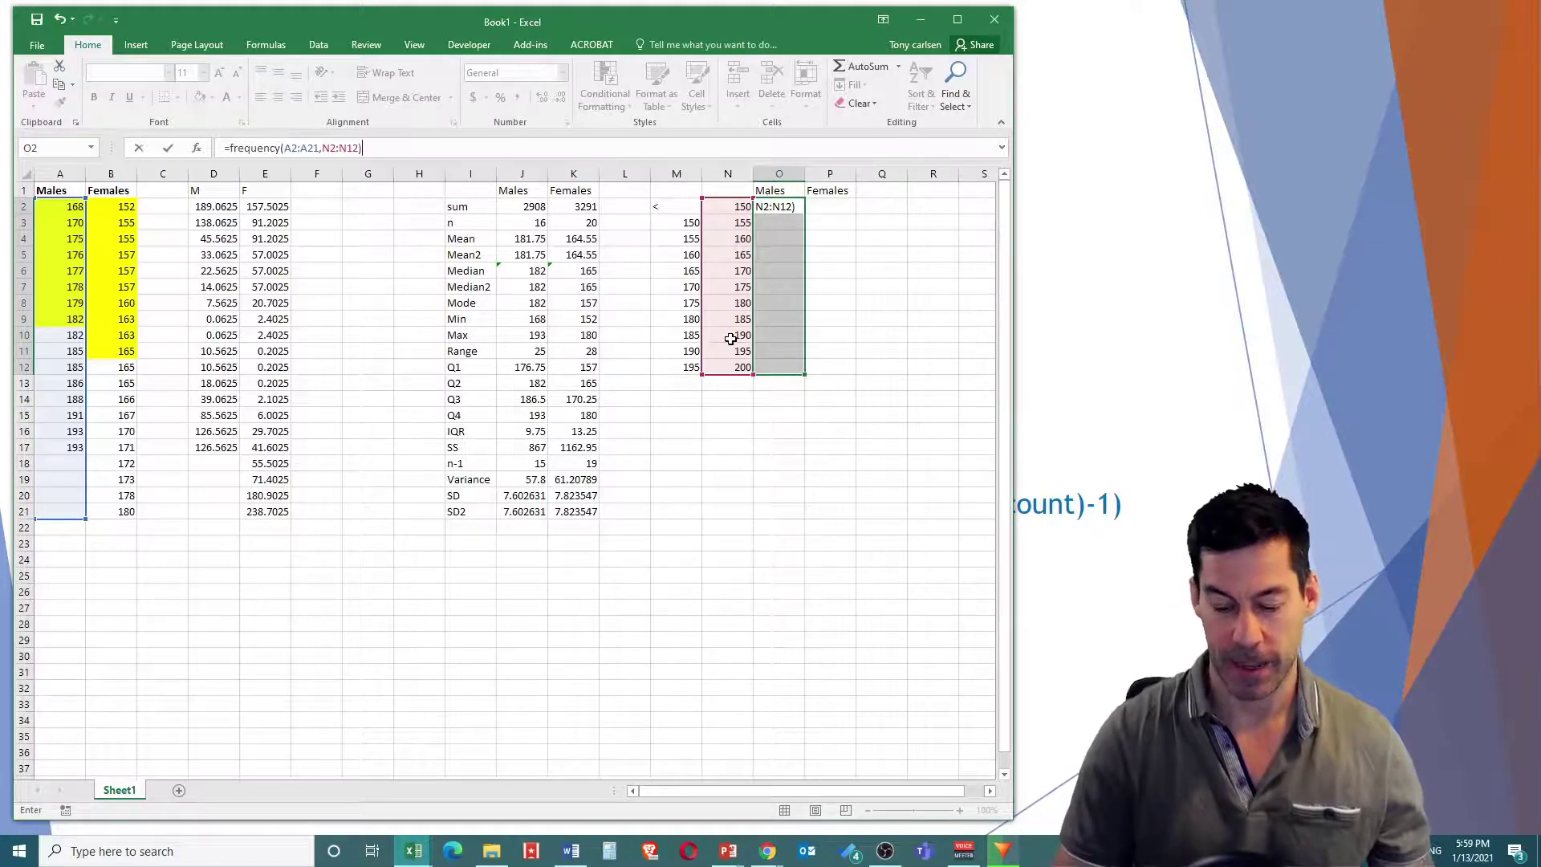
pyautogui.hotkey('ctrl', 'shift', 'Return')
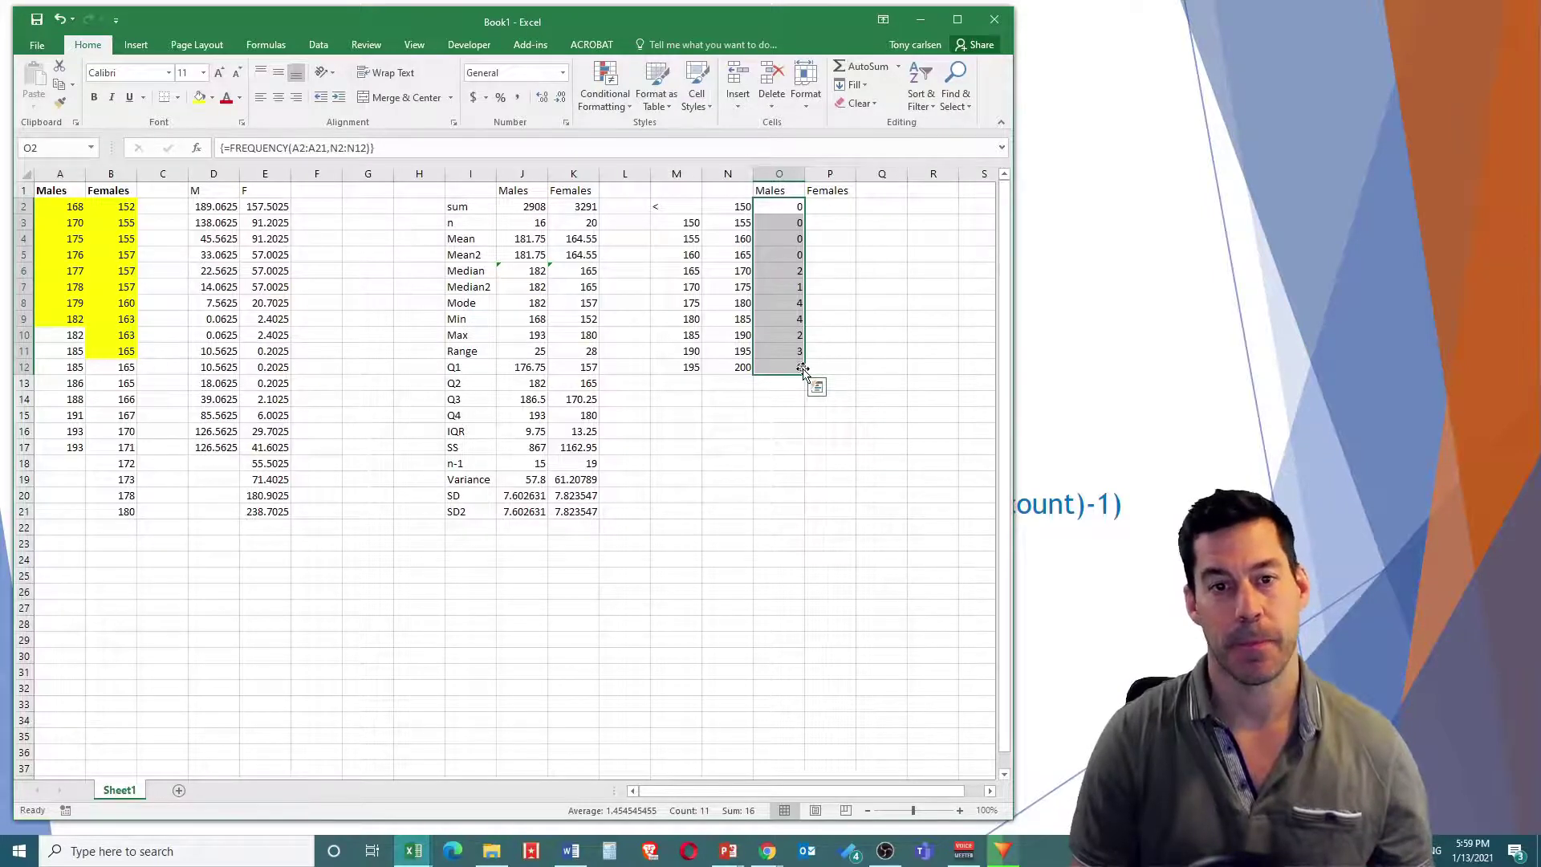
pyautogui.click(841, 208)
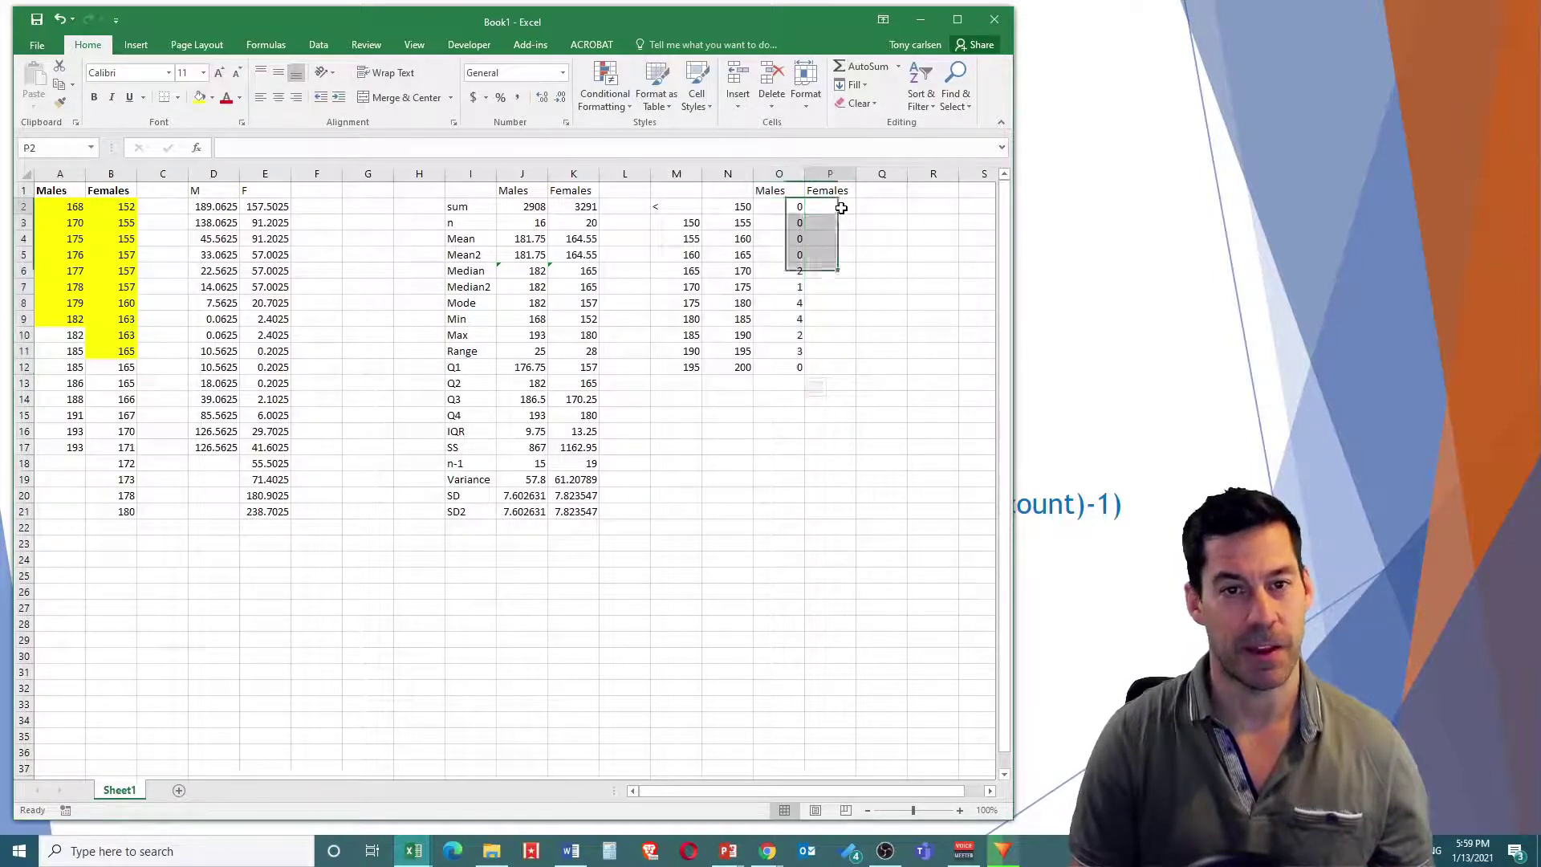
pyautogui.write('=')
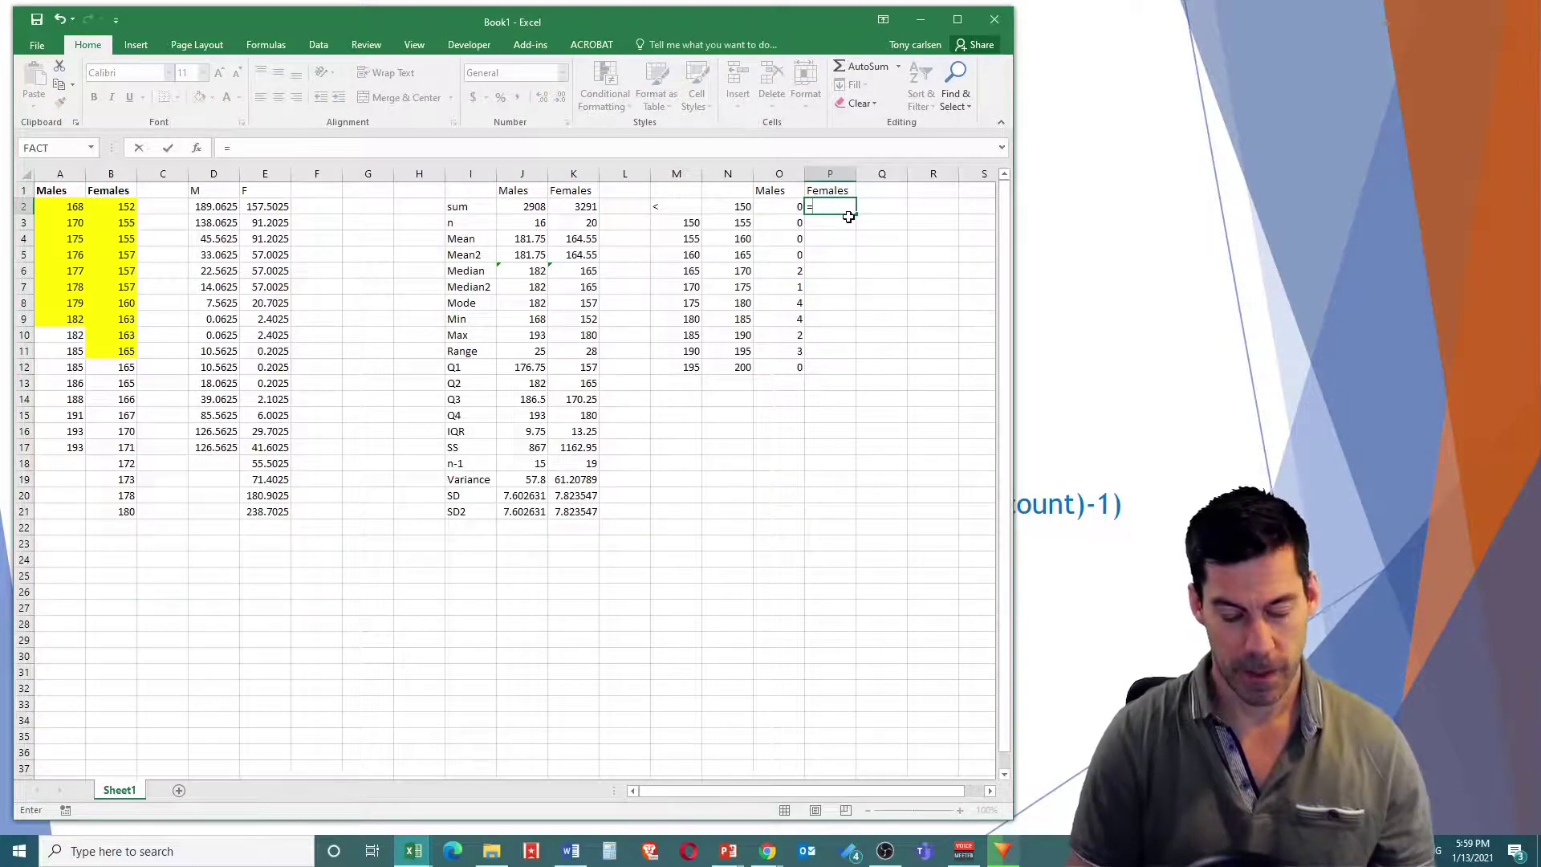
pyautogui.press('BackSpace')
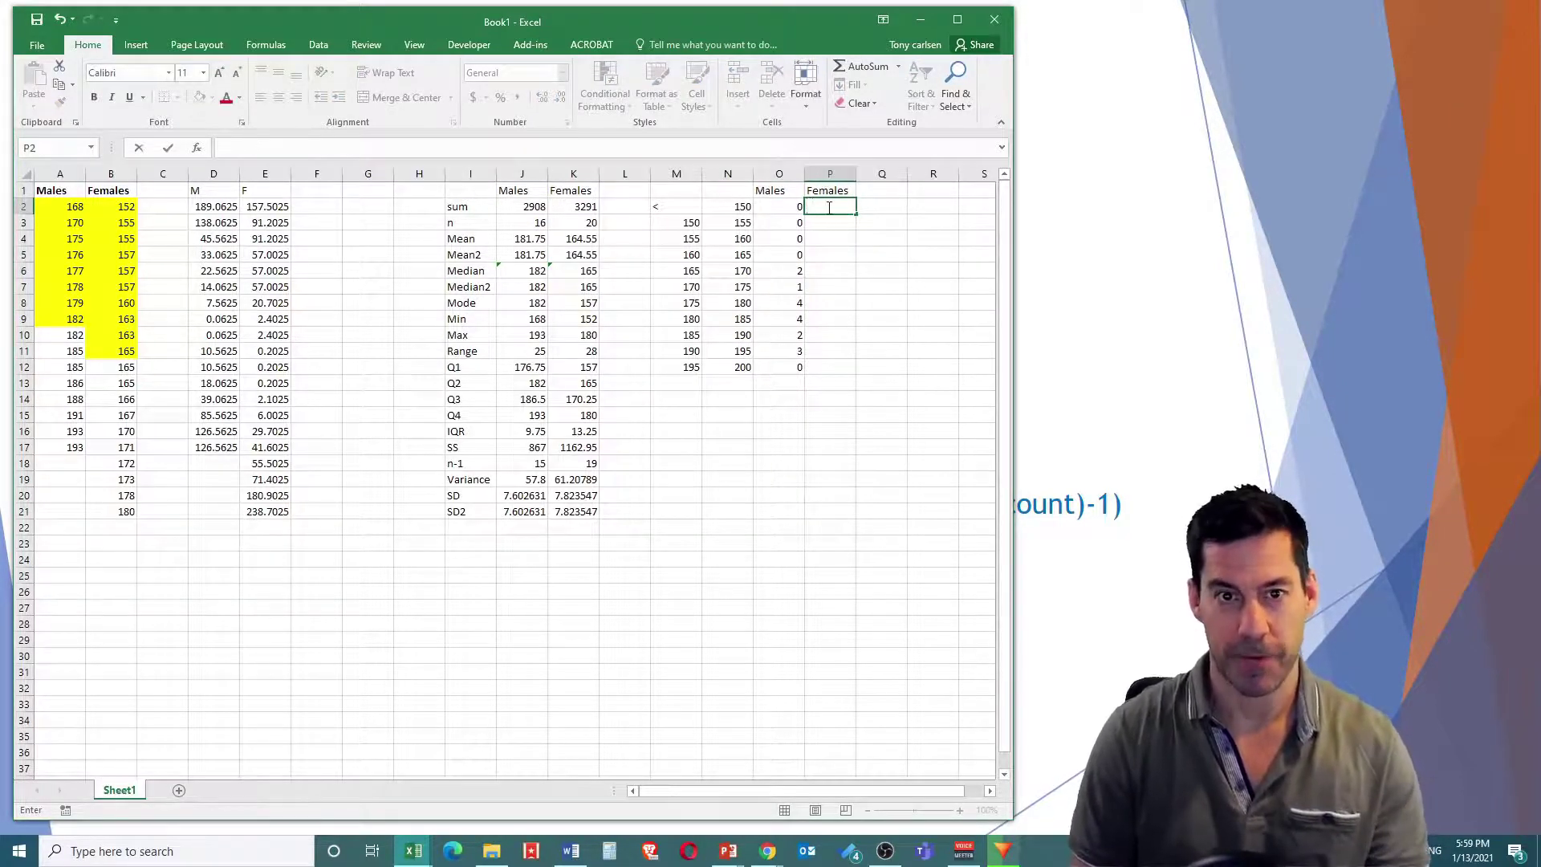
pyautogui.press('Escape')
# Step: Fill P2:P12 with the array formula =FREQUENCY(B2:B21,N2:N12) to count the females in each class interval
pyautogui.moveTo(834, 207); pyautogui.dragTo(853, 369)
pyautogui.write('=fre')
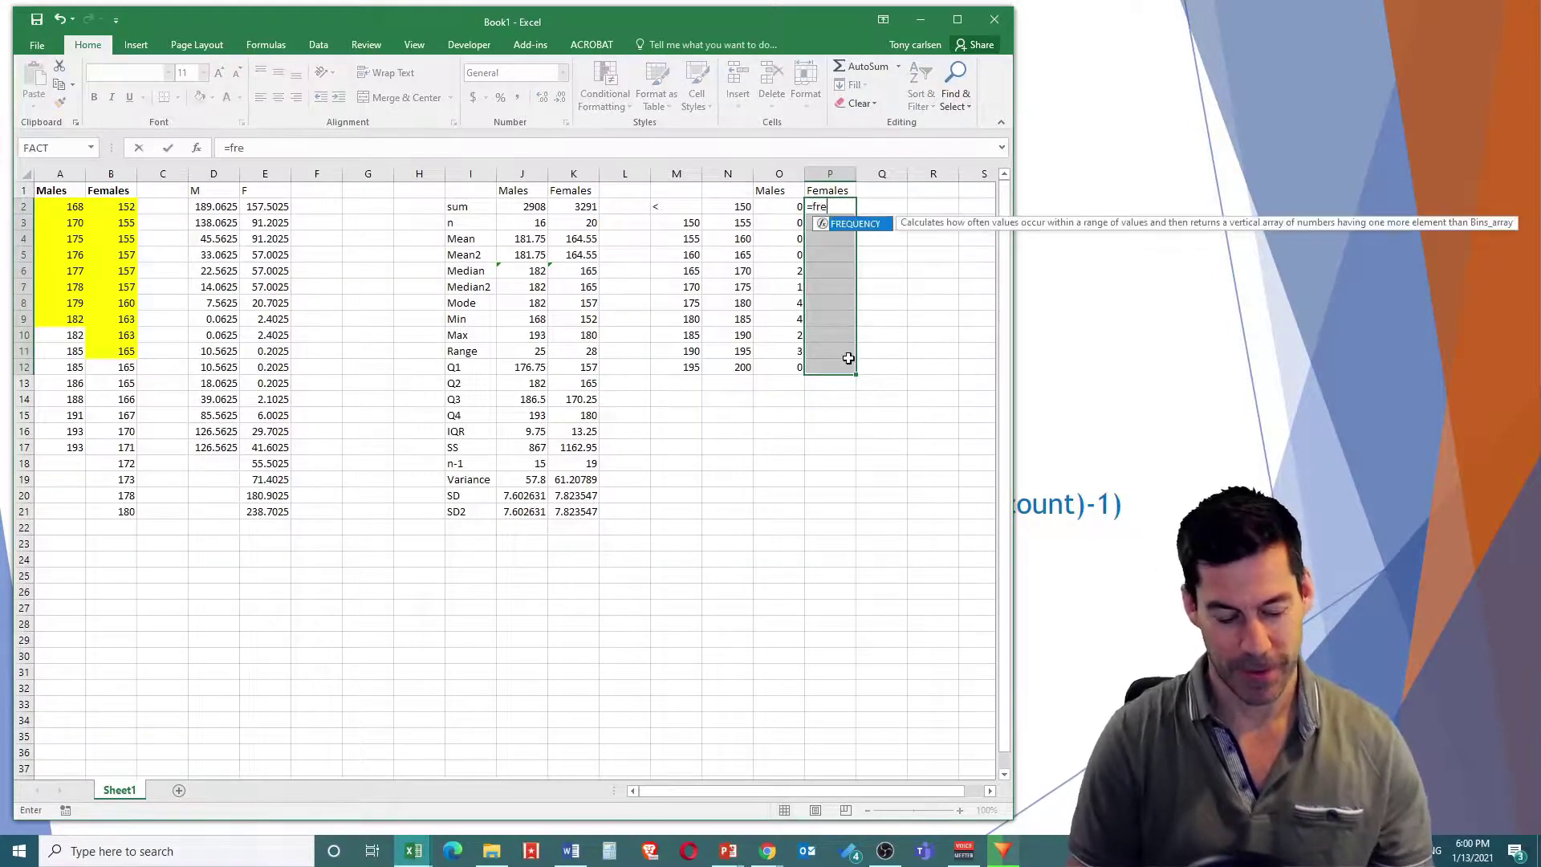
pyautogui.write('quency(')
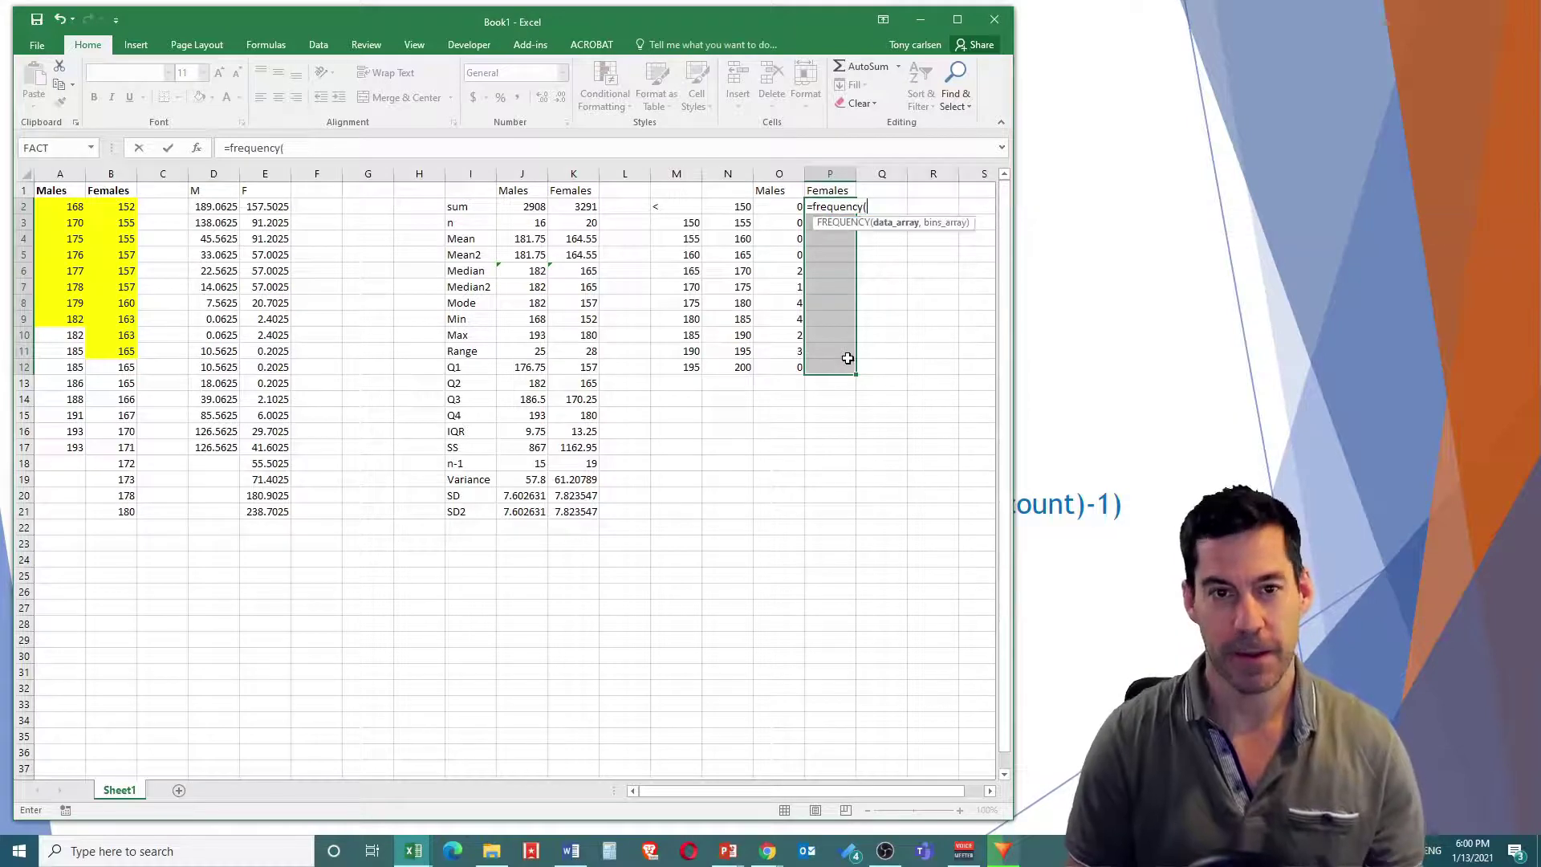
pyautogui.moveTo(122, 213); pyautogui.dragTo(120, 507)
pyautogui.write(',')
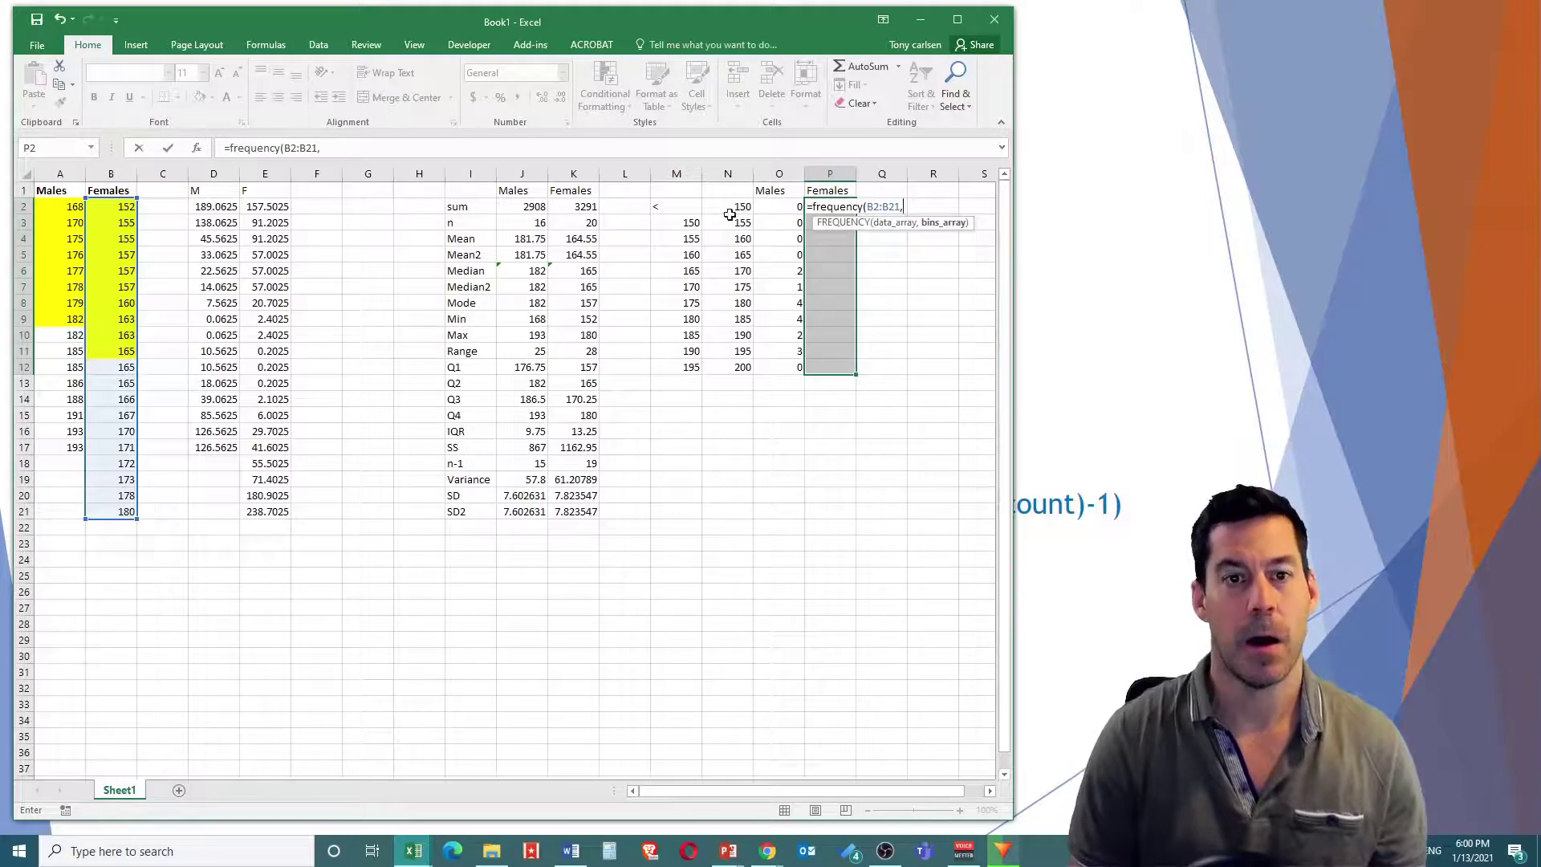
pyautogui.moveTo(728, 223); pyautogui.dragTo(753, 321)
pyautogui.moveTo(739, 207); pyautogui.dragTo(735, 379)
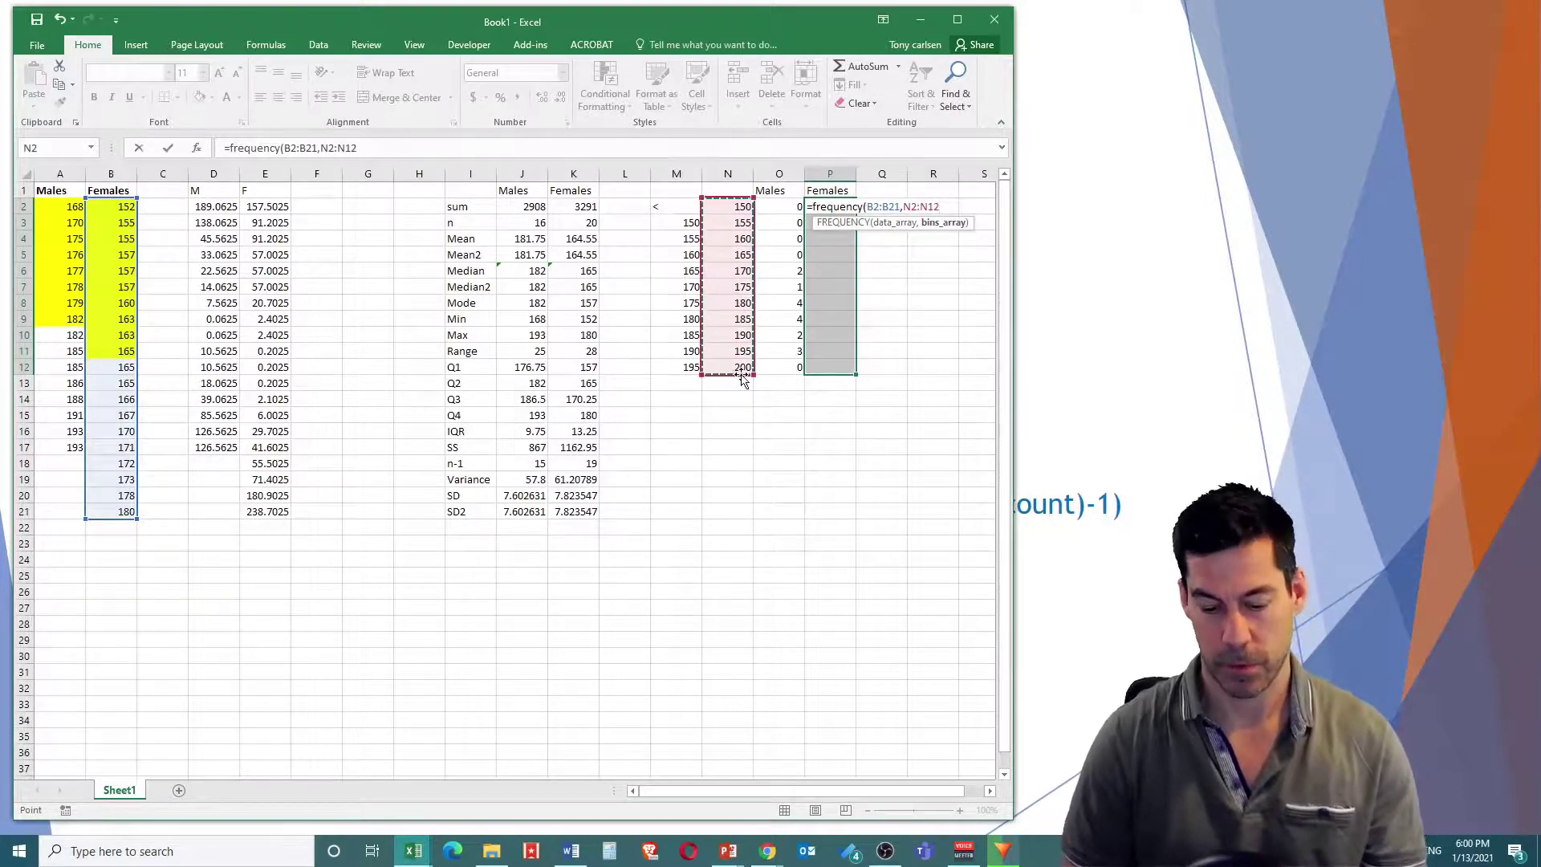
pyautogui.write(')')
pyautogui.hotkey('ctrl', 'shift', 'Return')
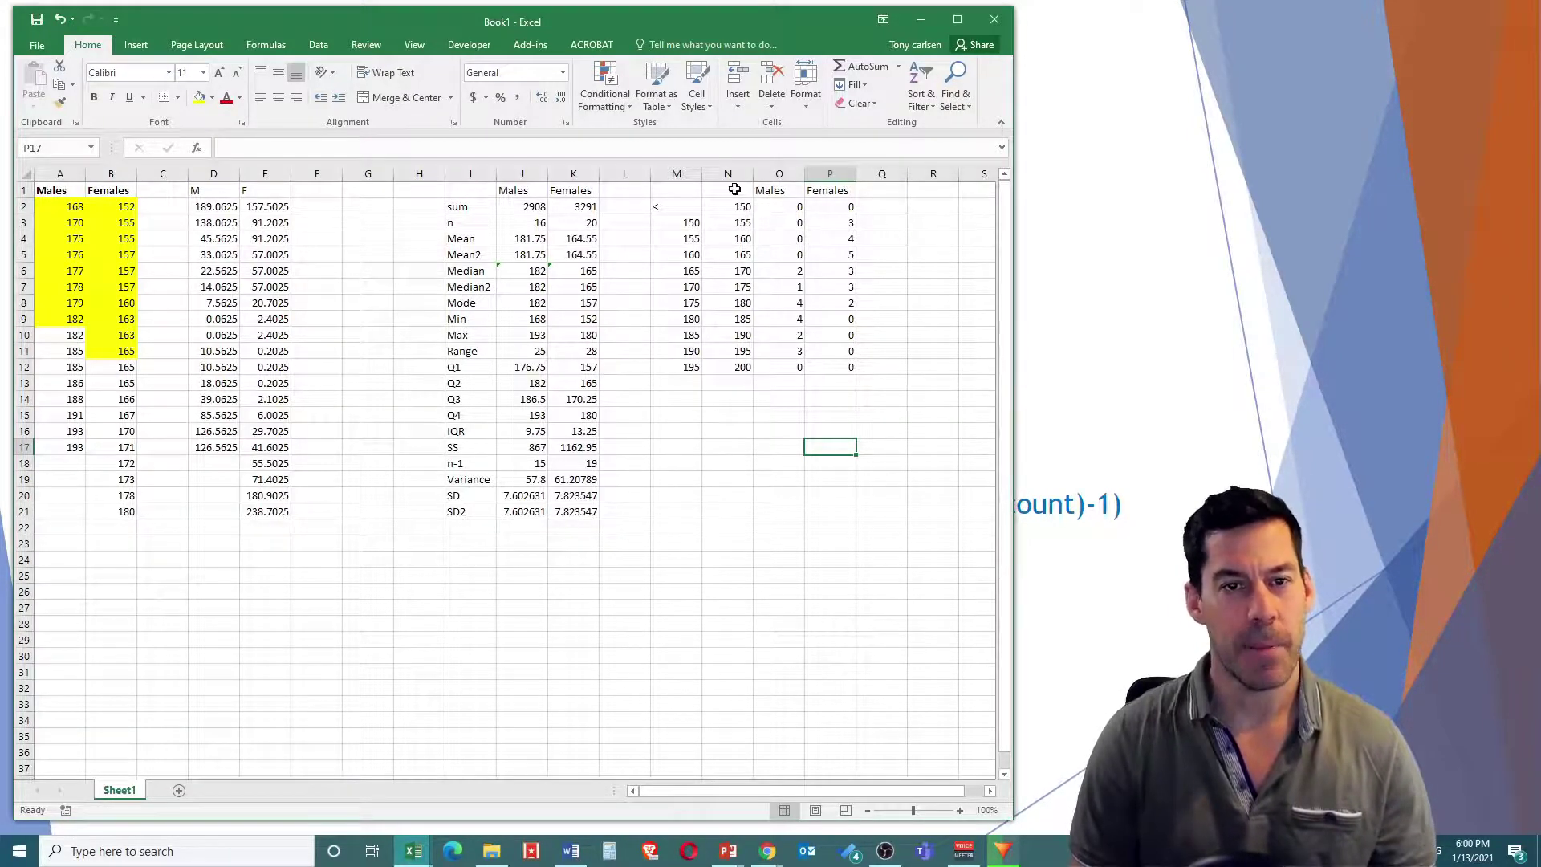
# Step: Insert a 2-D clustered column chart of N1:P12 and place it just below the frequency table
pyautogui.moveTo(720, 187); pyautogui.dragTo(819, 361)
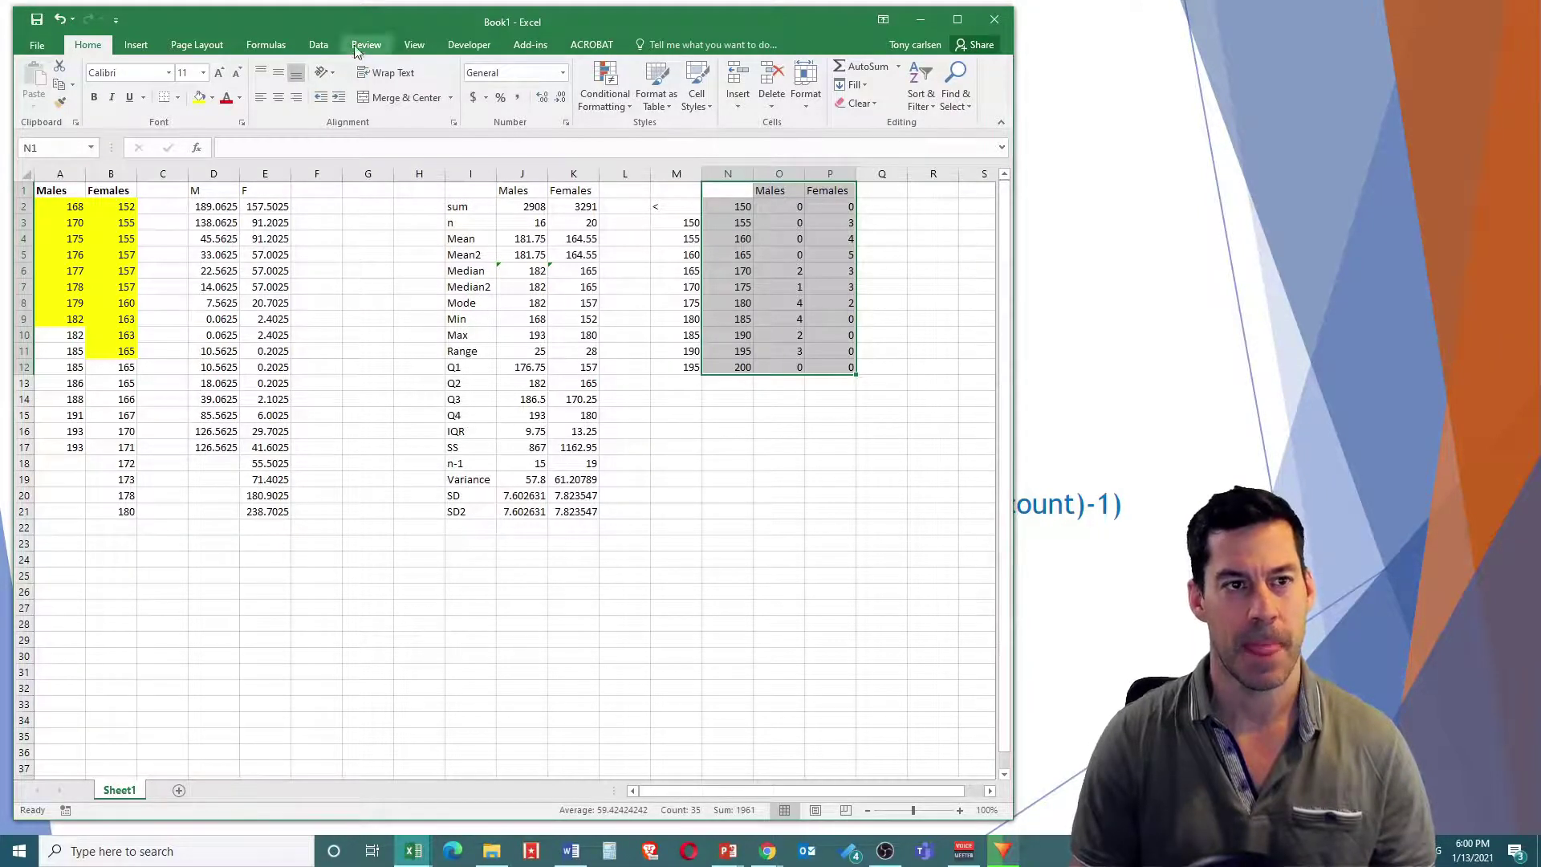
pyautogui.click(133, 41)
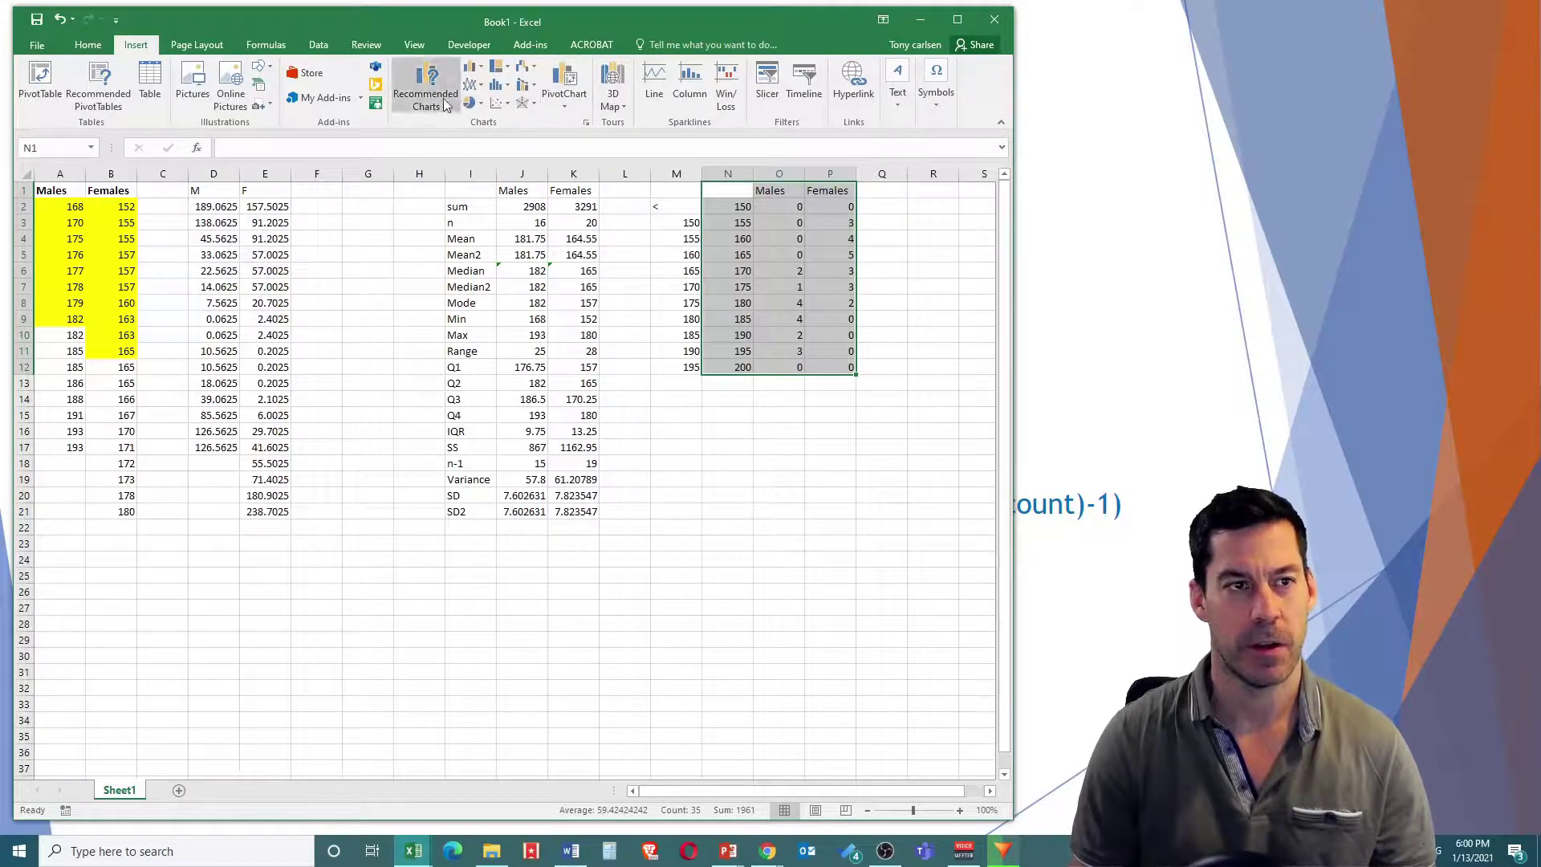
pyautogui.click(480, 69)
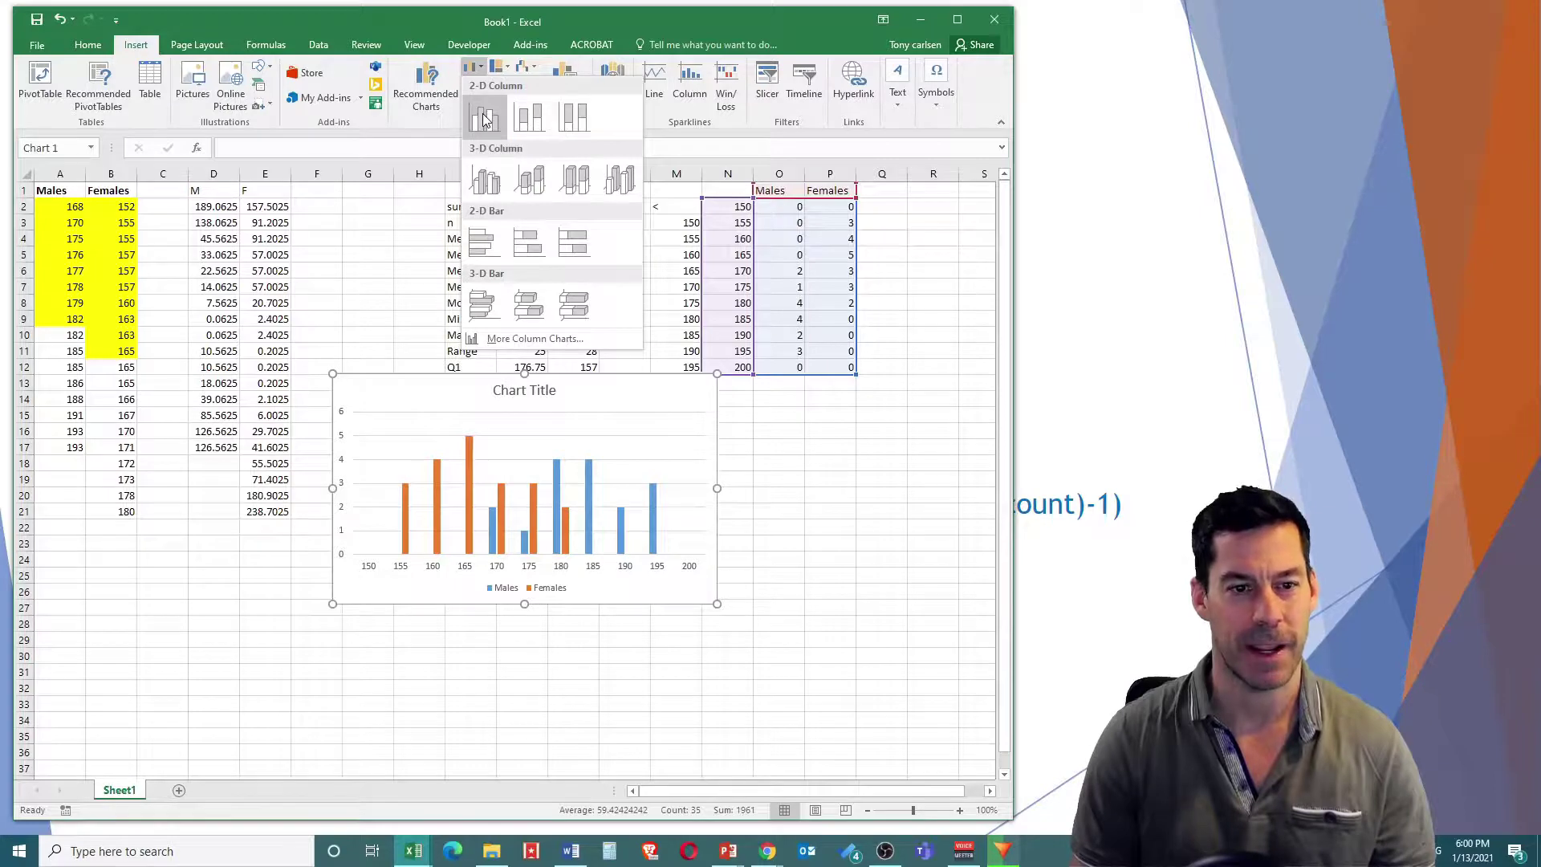
pyautogui.click(484, 119)
pyautogui.moveTo(626, 389); pyautogui.dragTo(906, 397)
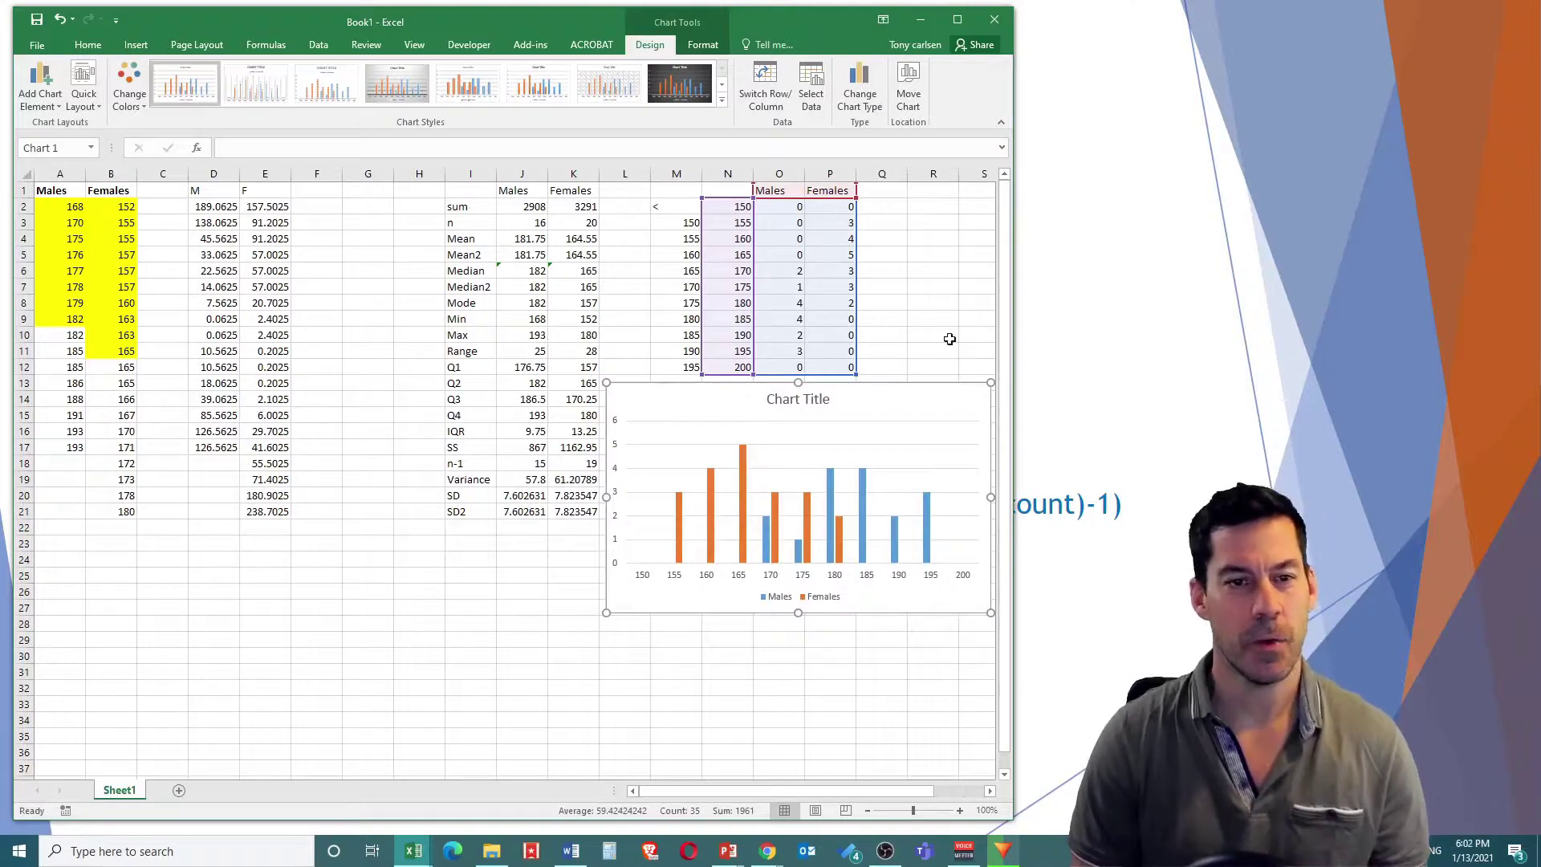
# Step: Switch to the PowerPoint slide show and advance to the Histogram slide
pyautogui.click(1076, 354)
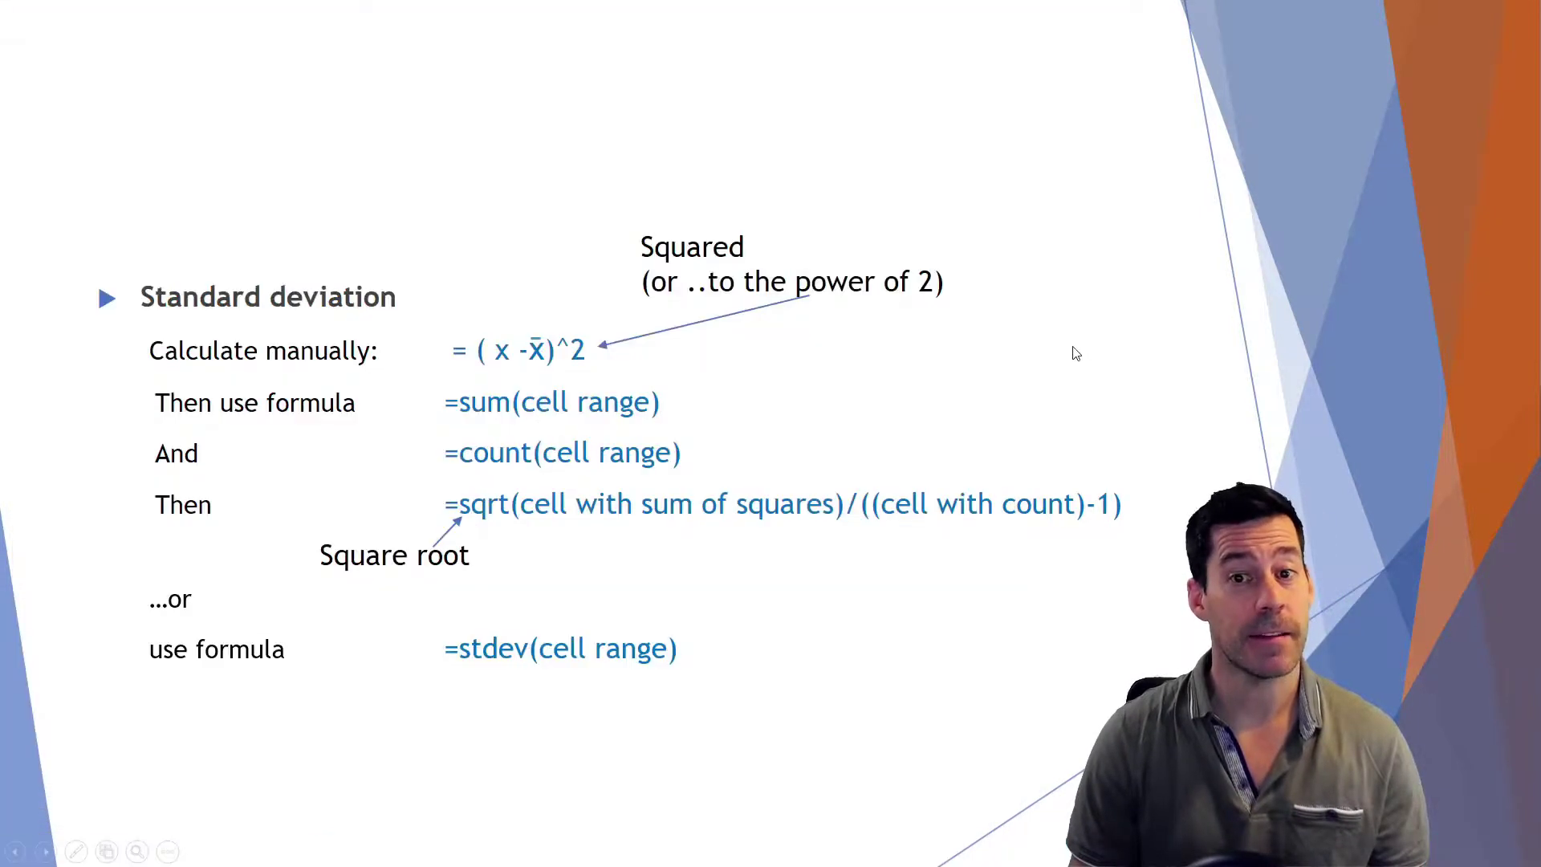
pyautogui.click(1076, 353)
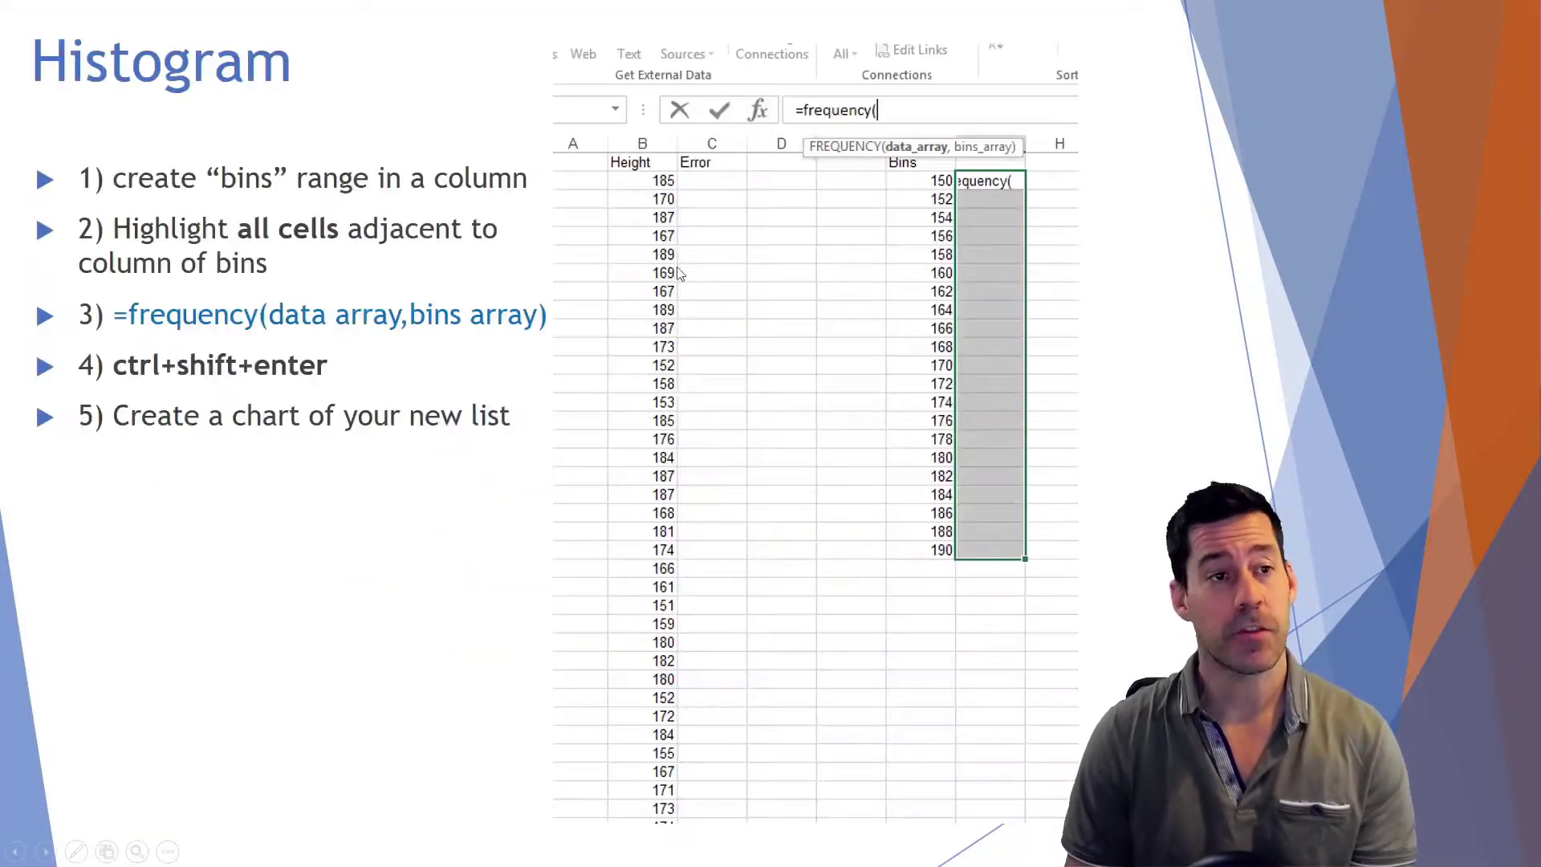